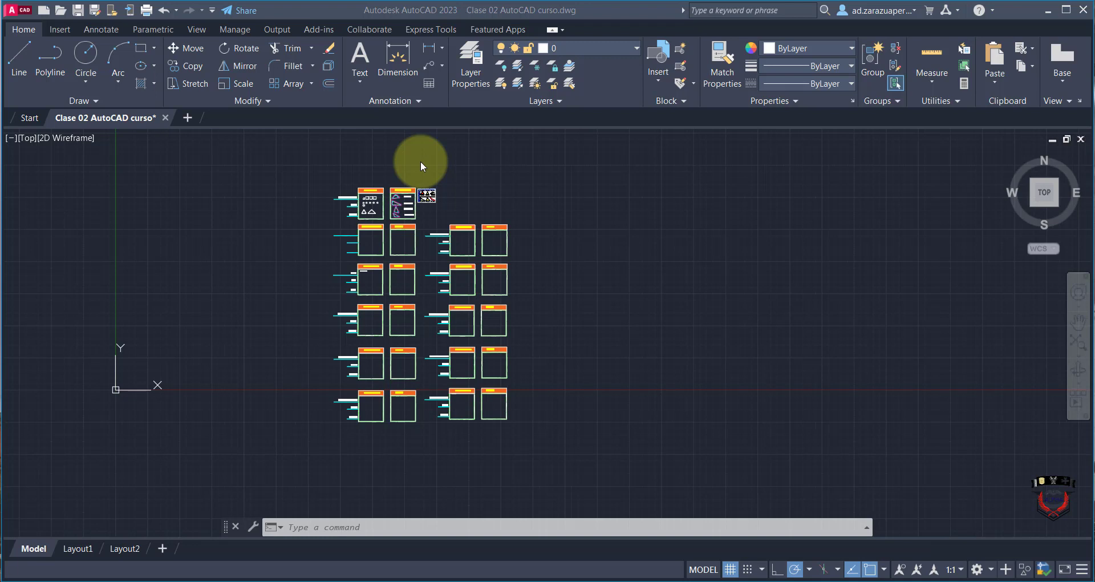
# - Examine the squares, circles and triangles in the "Clase 02 Trazos" frame and its side labels
pyautogui.scroll(4, 420, 161)
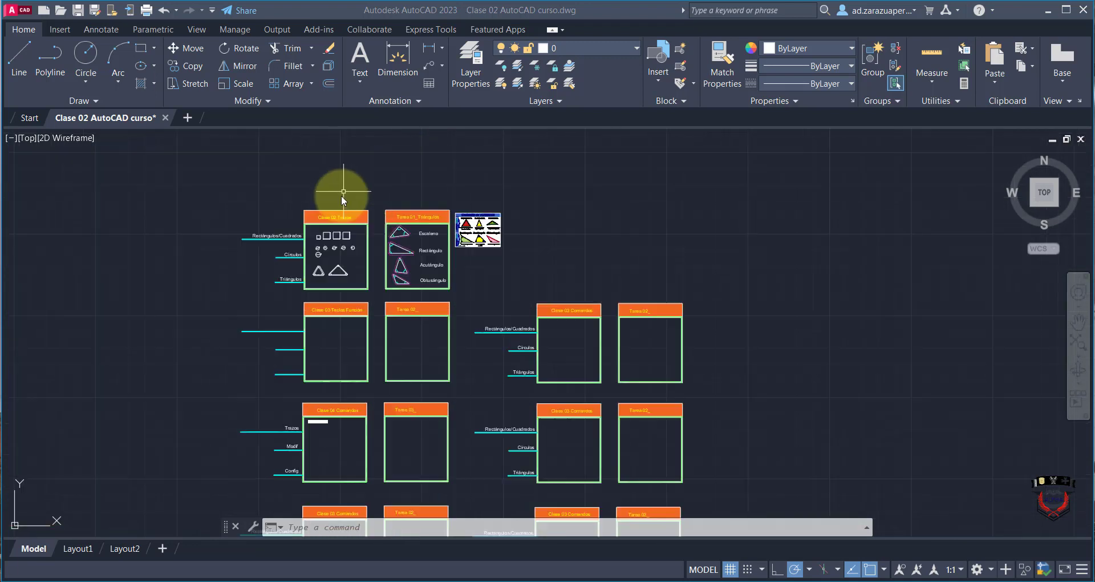
pyautogui.scroll(4, 350, 171)
pyautogui.scroll(2, 357, 215)
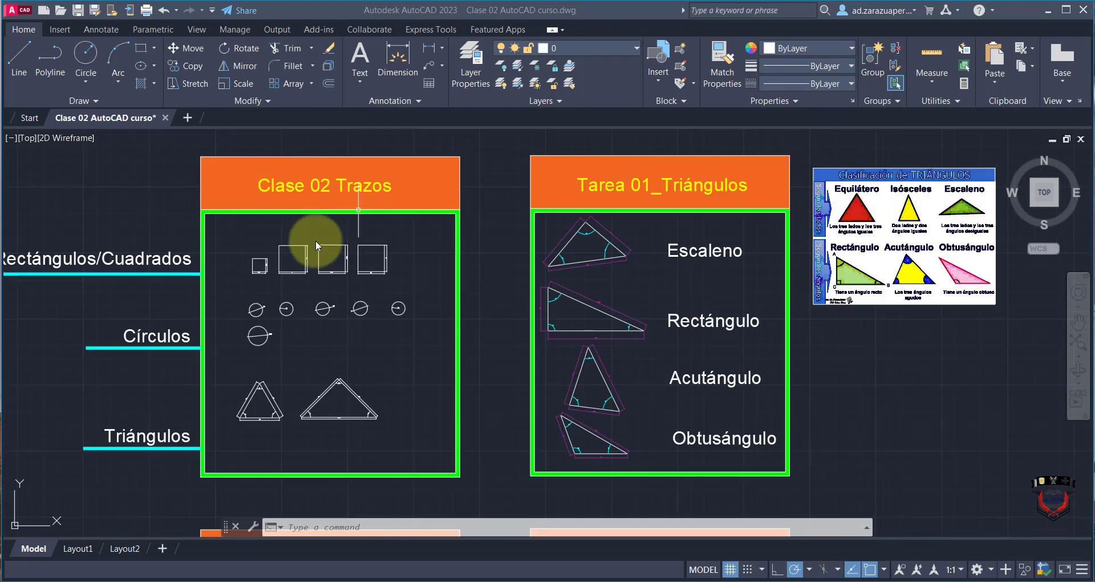
pyautogui.scroll(-2, 318, 237)
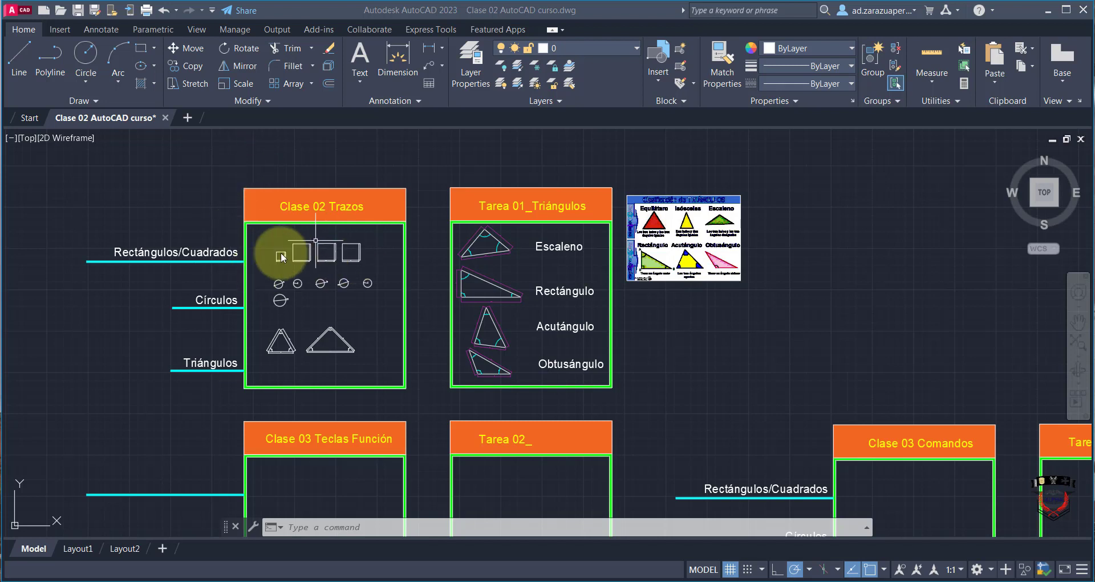
pyautogui.click(330, 229)
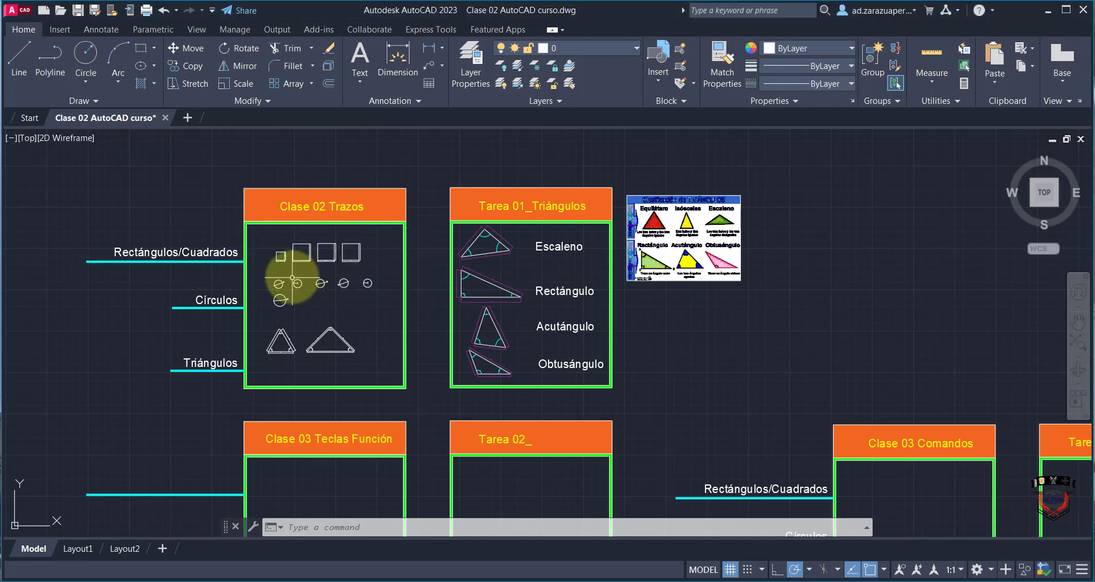
pyautogui.scroll(2, 176, 303)
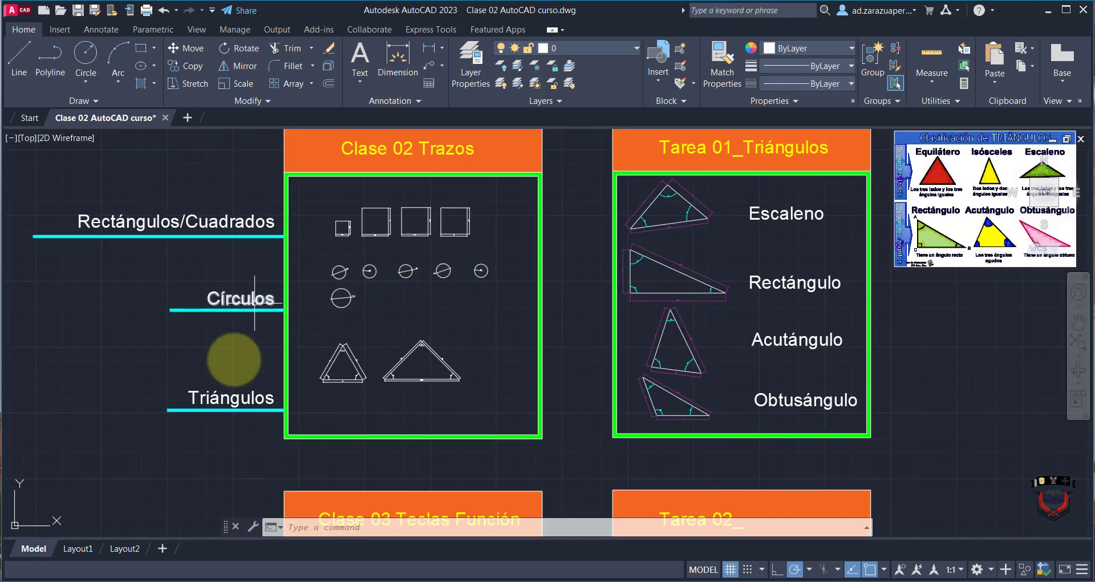
pyautogui.scroll(-2, 729, 310)
pyautogui.scroll(2, 885, 256)
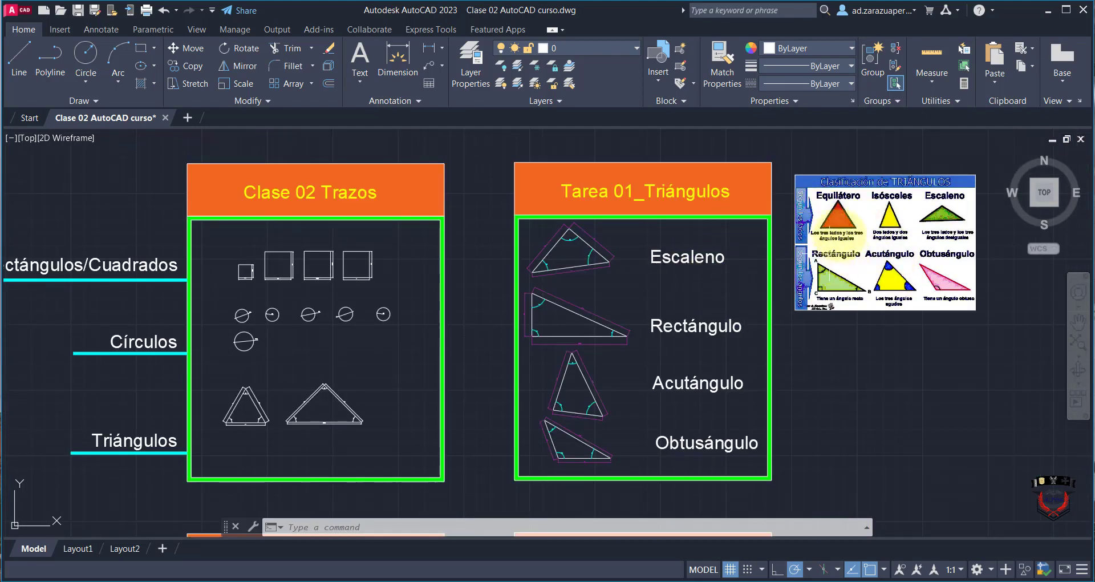
# - Examine the triangle classification image, the "Tarea 01_Triángulos" frame and the layout of the remaining class and homework frames
pyautogui.scroll(5, 913, 223)
pyautogui.scroll(-4, 807, 342)
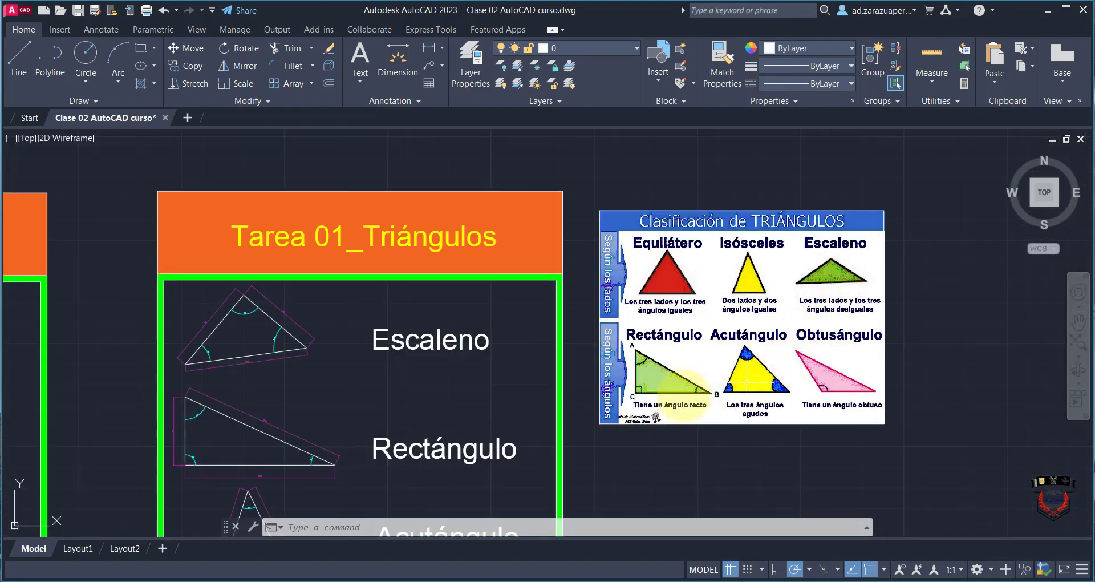
pyautogui.scroll(-2, 534, 395)
pyautogui.scroll(-2, 476, 403)
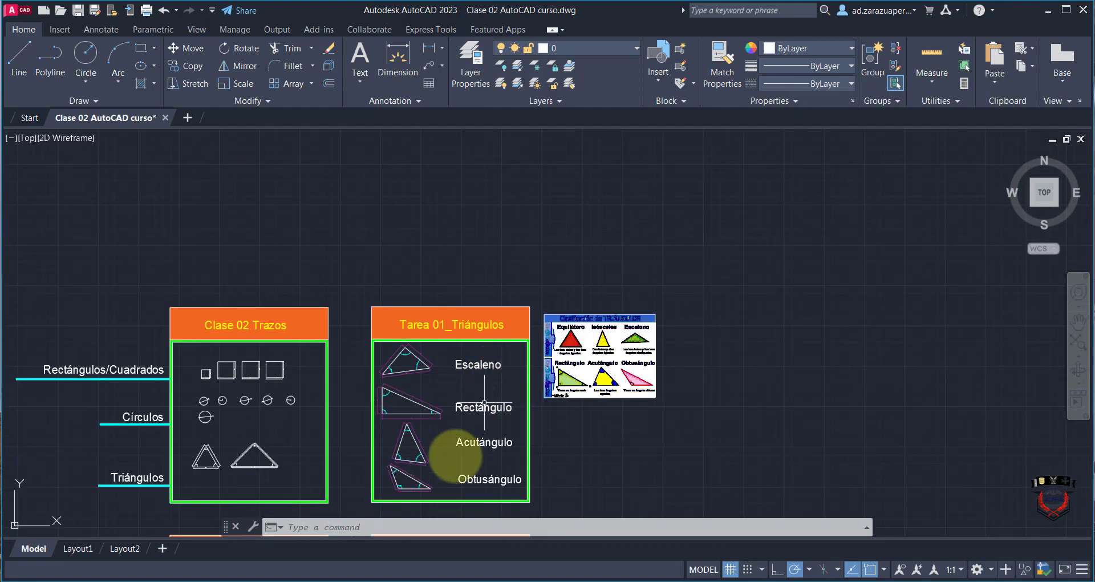
pyautogui.scroll(2, 452, 447)
pyautogui.scroll(-2, 541, 365)
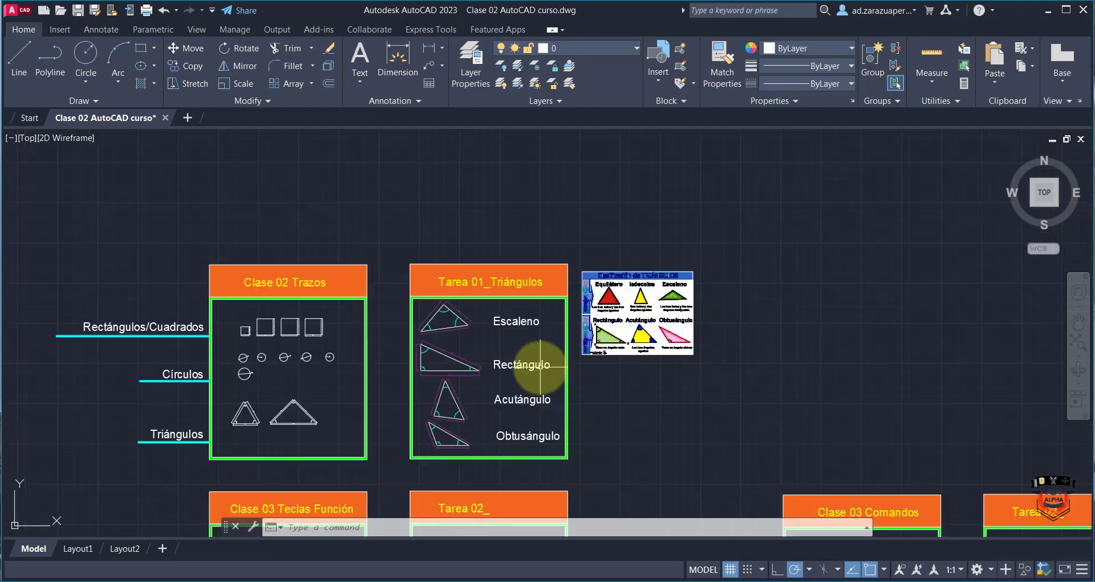
pyautogui.scroll(-4, 360, 341)
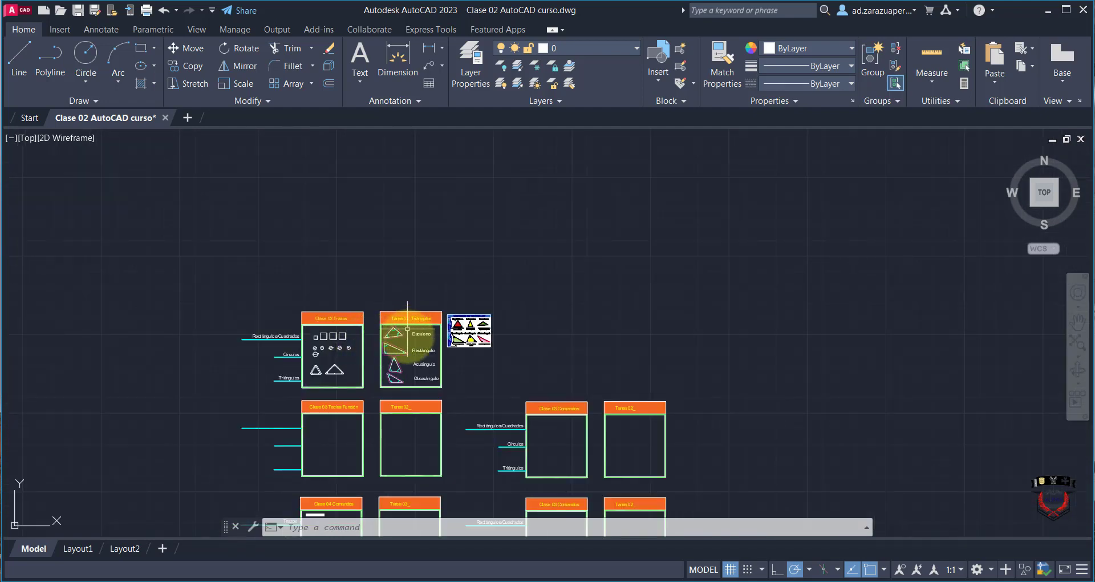
pyautogui.scroll(-4, 384, 379)
pyautogui.scroll(2, 390, 466)
pyautogui.scroll(2, 393, 319)
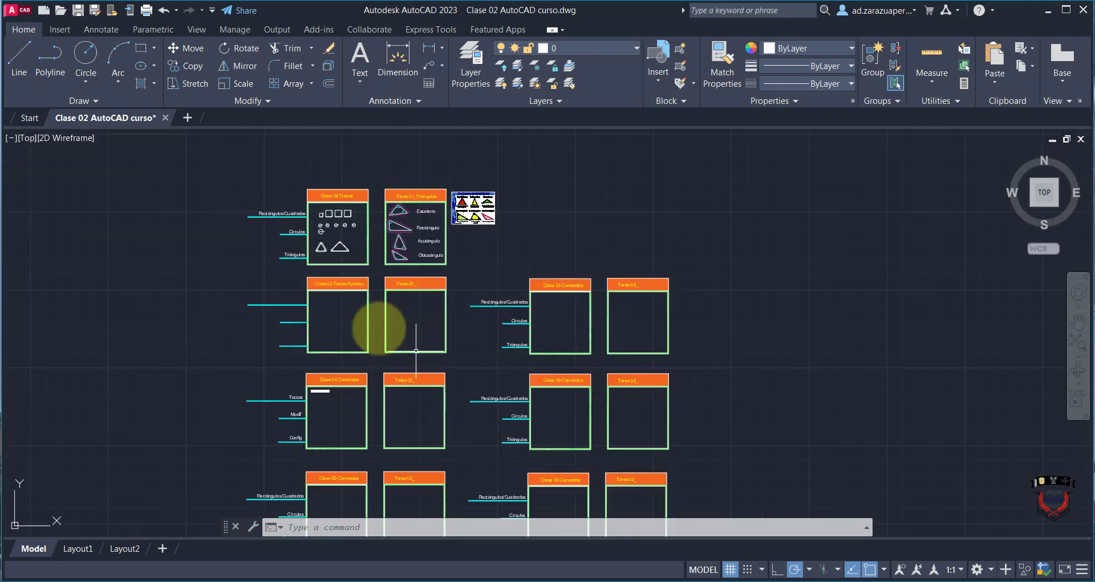
pyautogui.scroll(4, 318, 211)
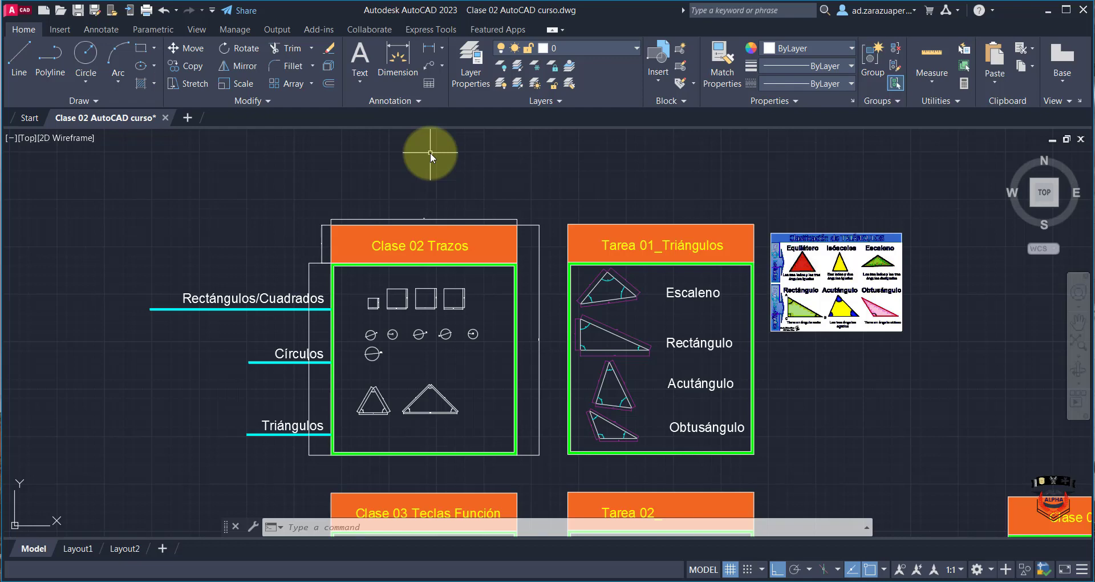
# - Draw a 981 by 1212 rectangle in an empty area of the drawing
pyautogui.scroll(-10, 579, 215)
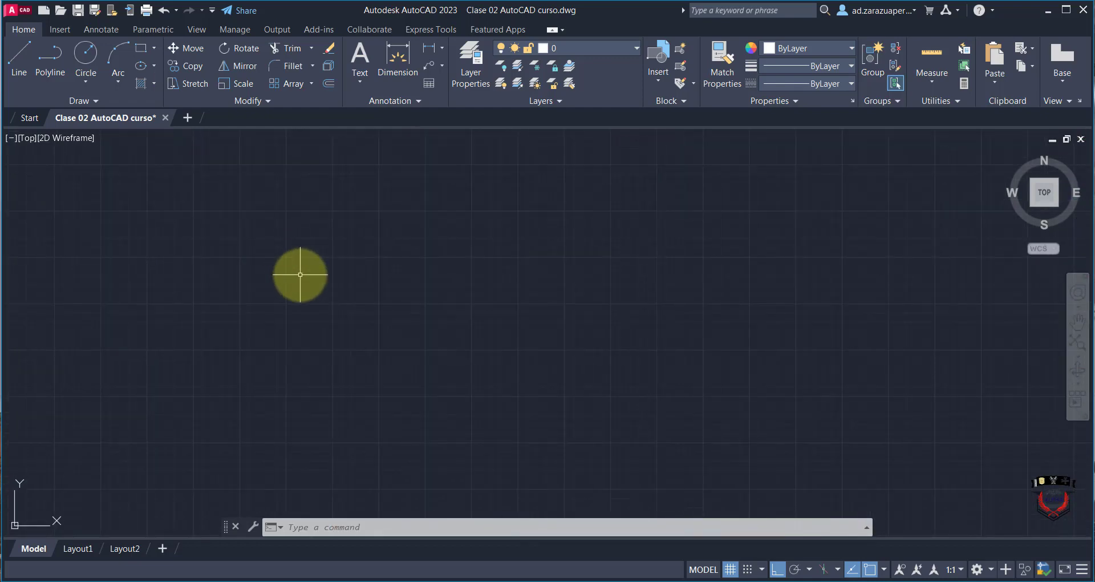
pyautogui.write('rec')
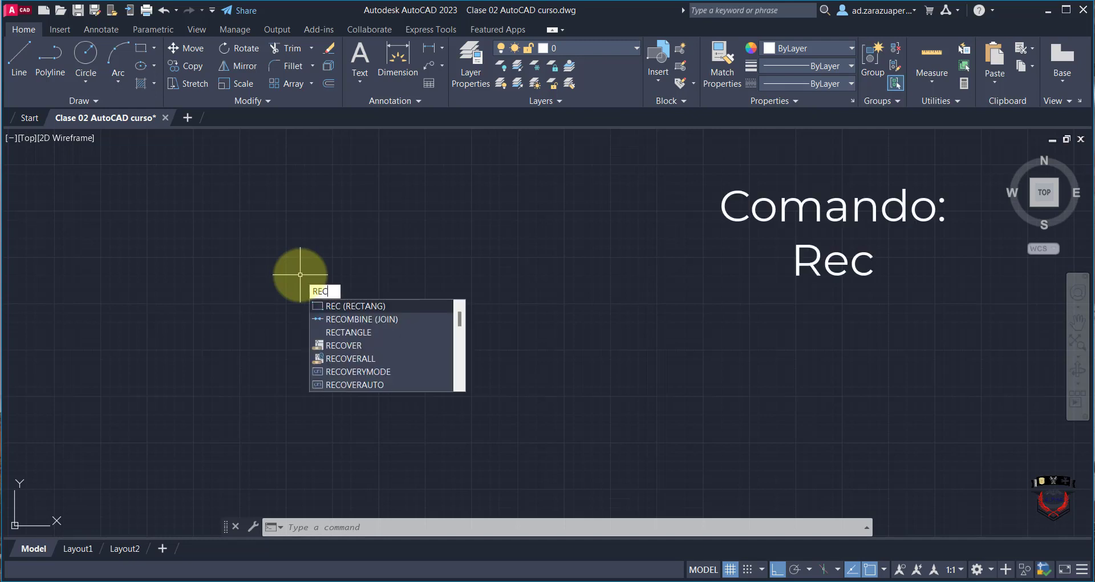
pyautogui.press('Return')
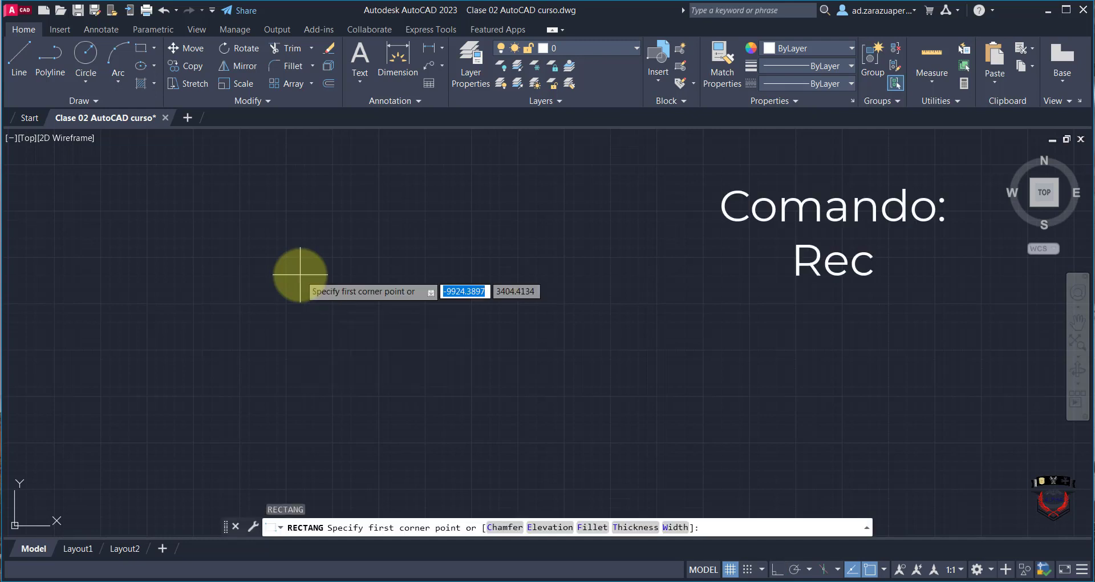
pyautogui.click(271, 207)
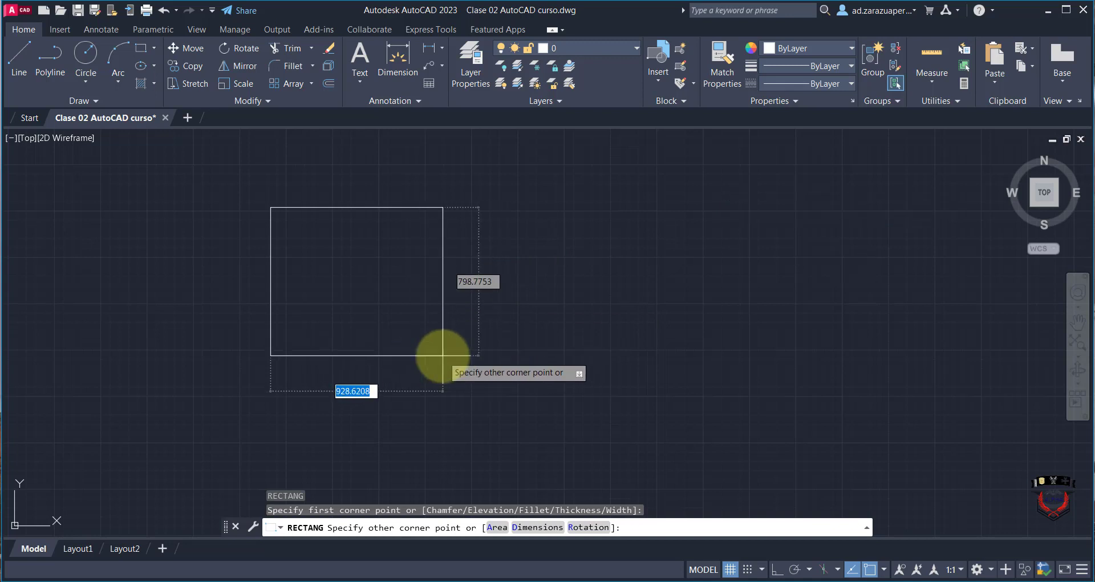
pyautogui.write('981')
pyautogui.press('Tab')
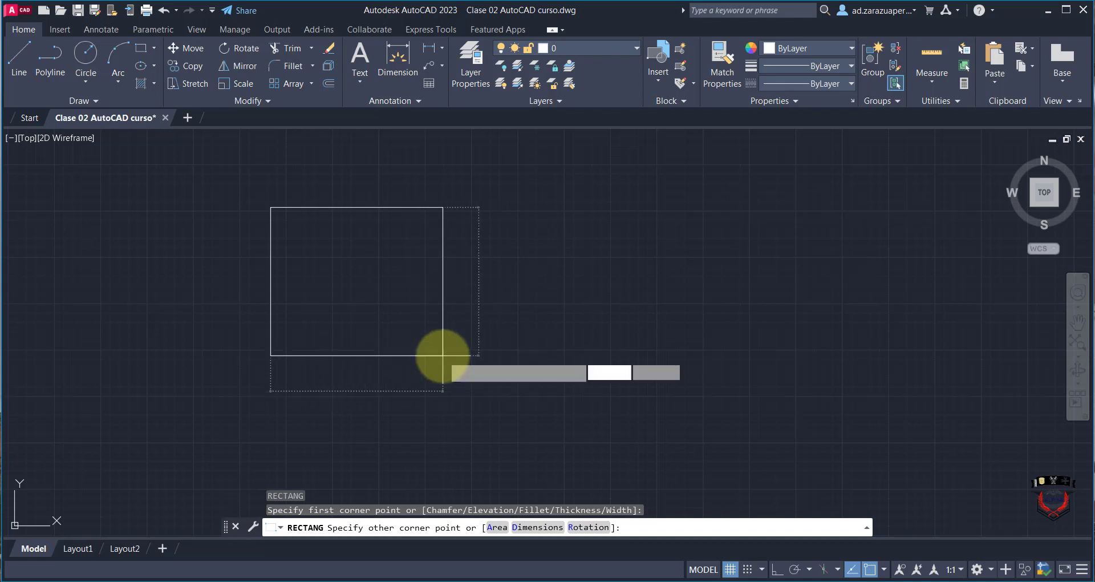
pyautogui.write('1212')
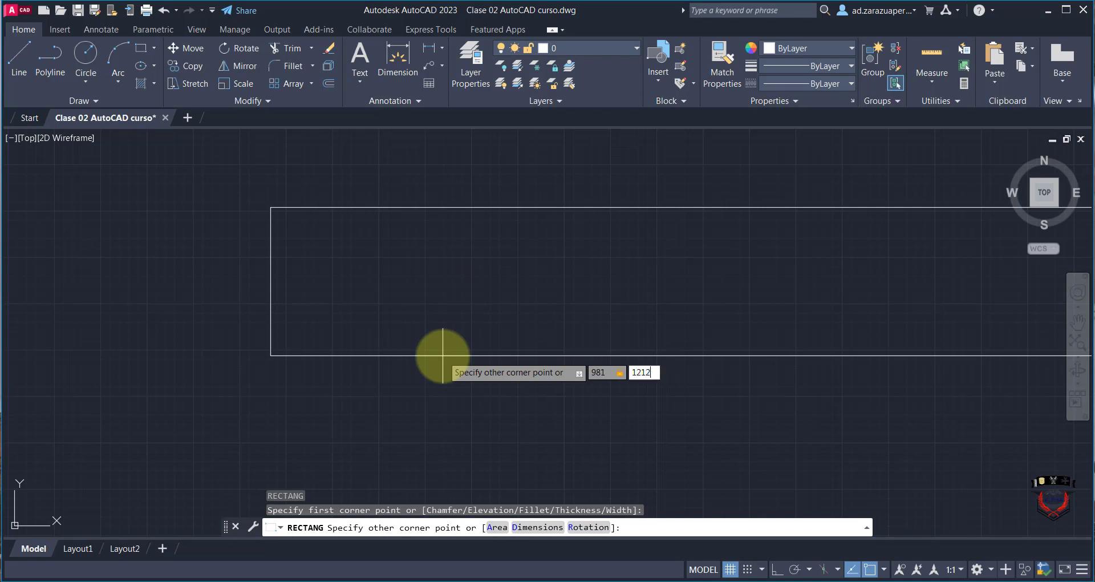
pyautogui.press('Return')
pyautogui.scroll(-10, 440, 347)
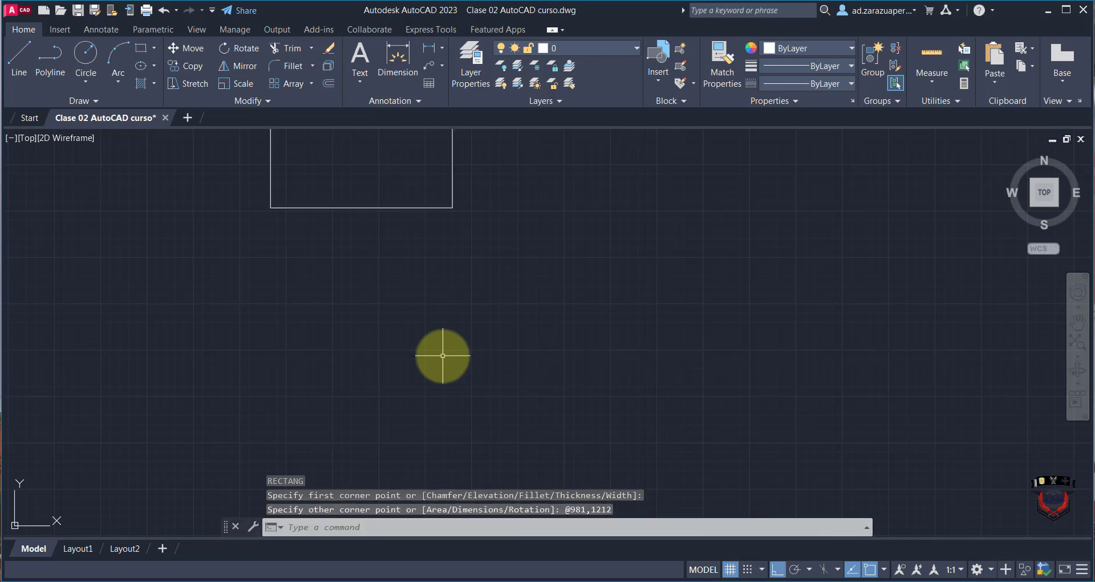
pyautogui.scroll(4, 405, 282)
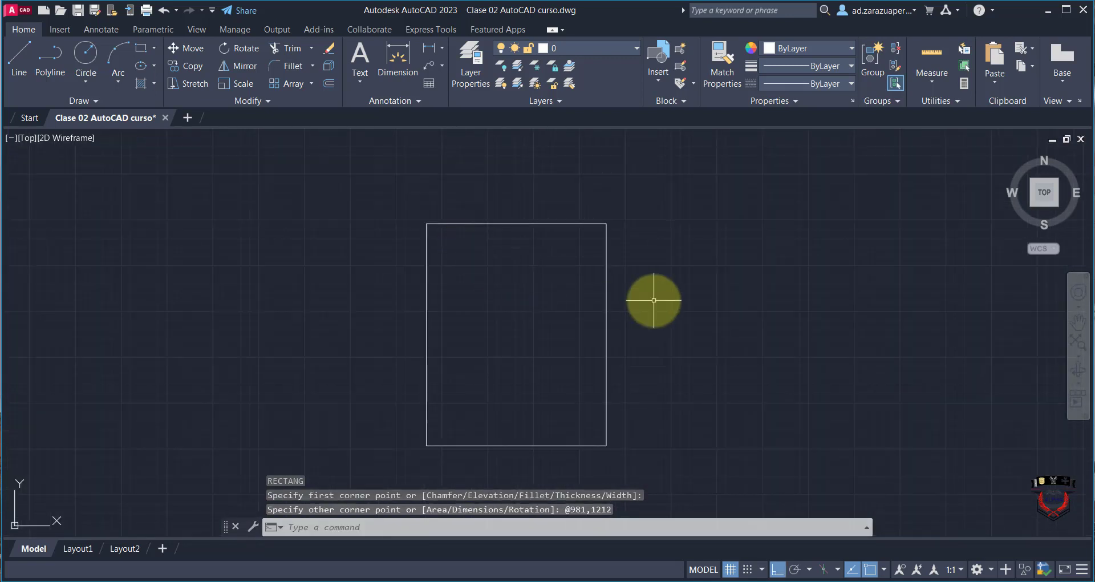
# - With Ortho on, draw a line 200 down from the rectangle's upper-left corner and continue it horizontally to the right edge
pyautogui.write('L')
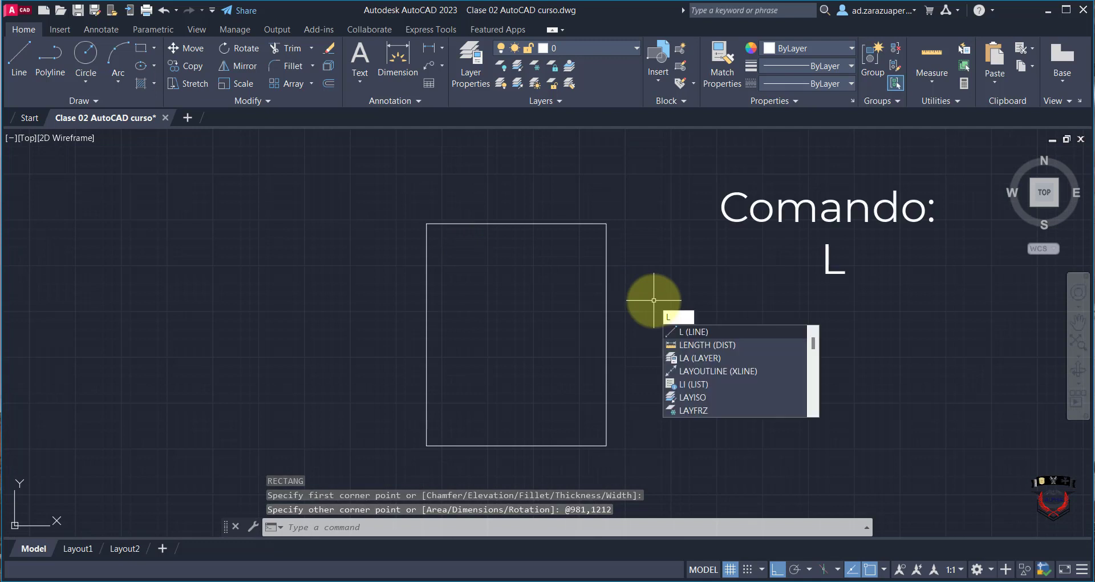
pyautogui.press('Return')
pyautogui.scroll(2, 431, 219)
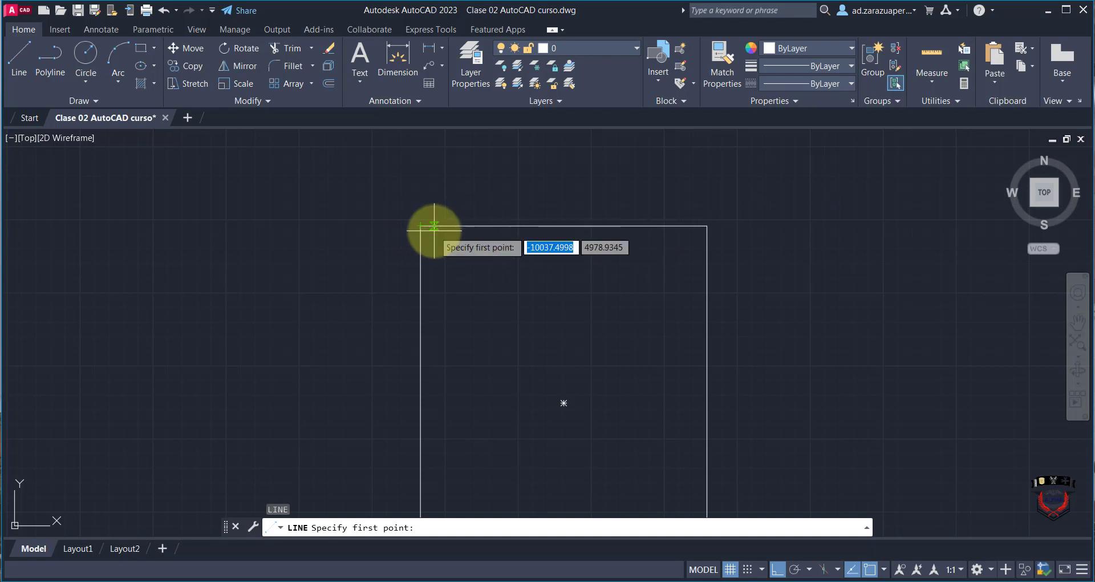
pyautogui.scroll(2, 419, 226)
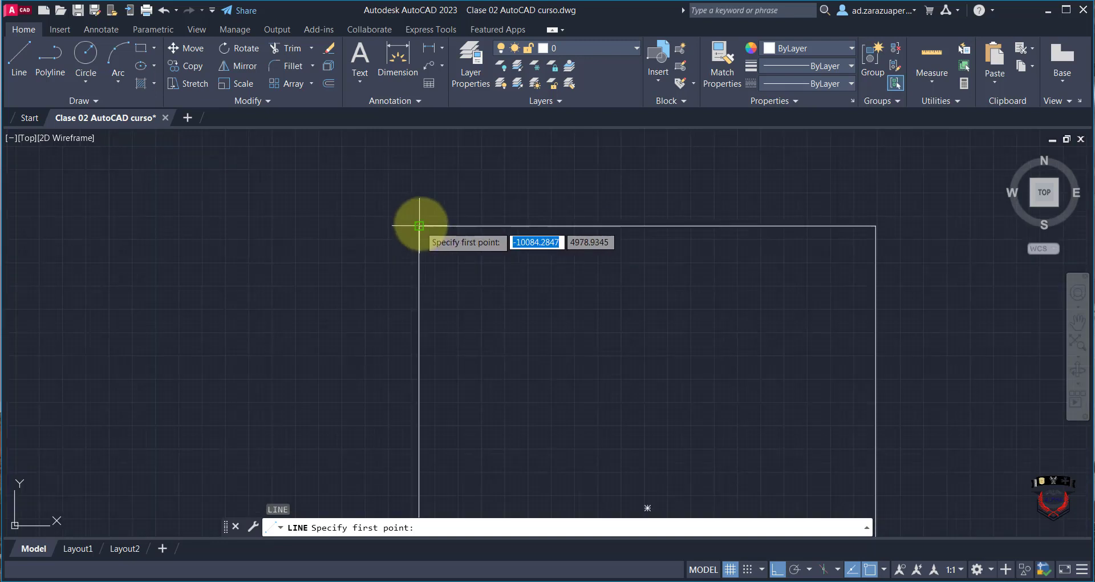
pyautogui.click(419, 226)
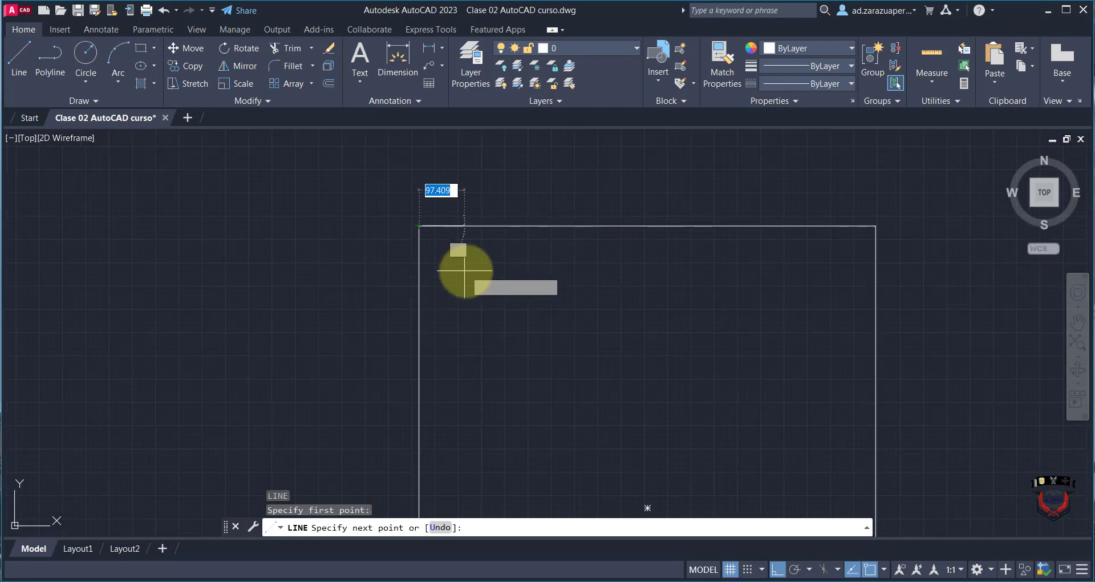
pyautogui.press('F8')
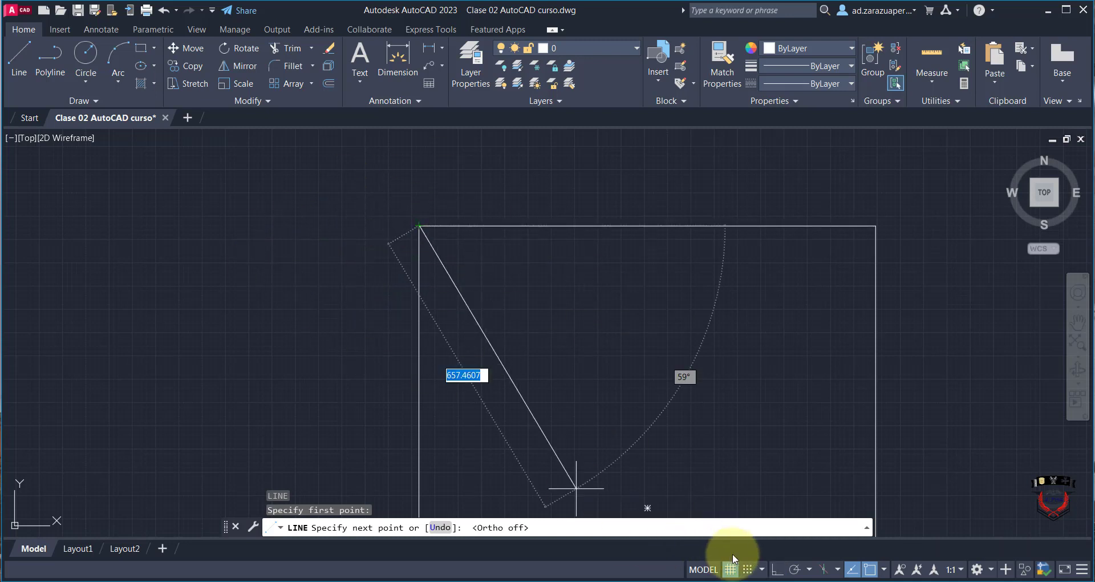
pyautogui.click(777, 569)
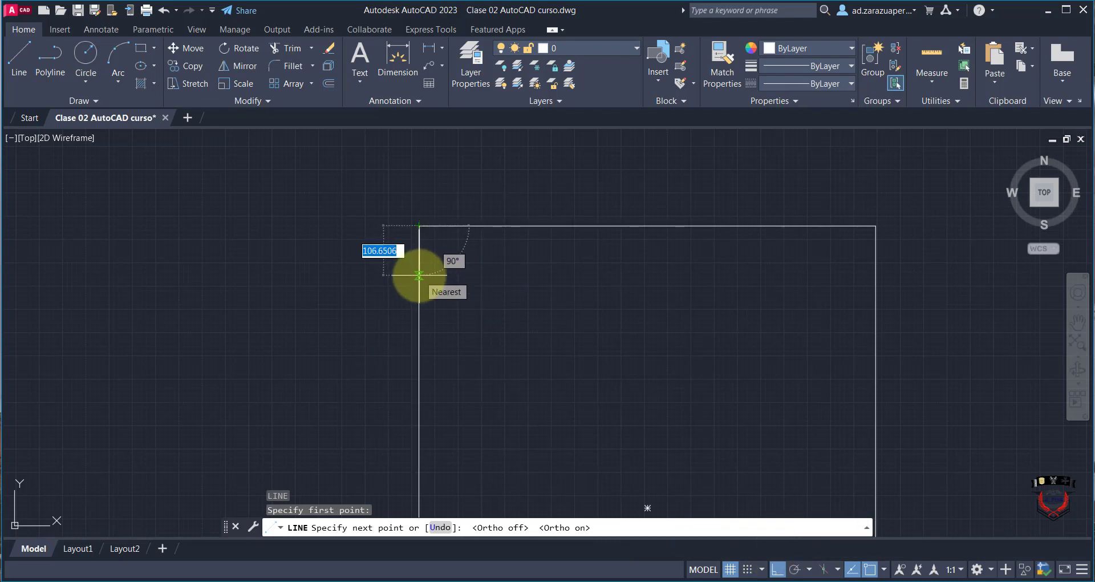
pyautogui.write('200')
pyautogui.press('Return')
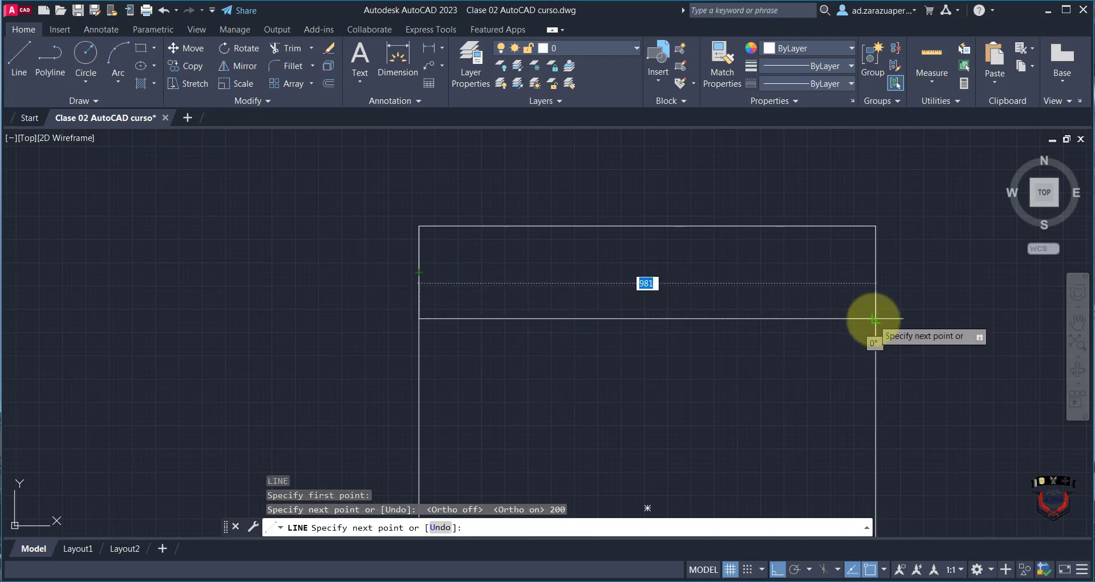
pyautogui.scroll(2, 875, 318)
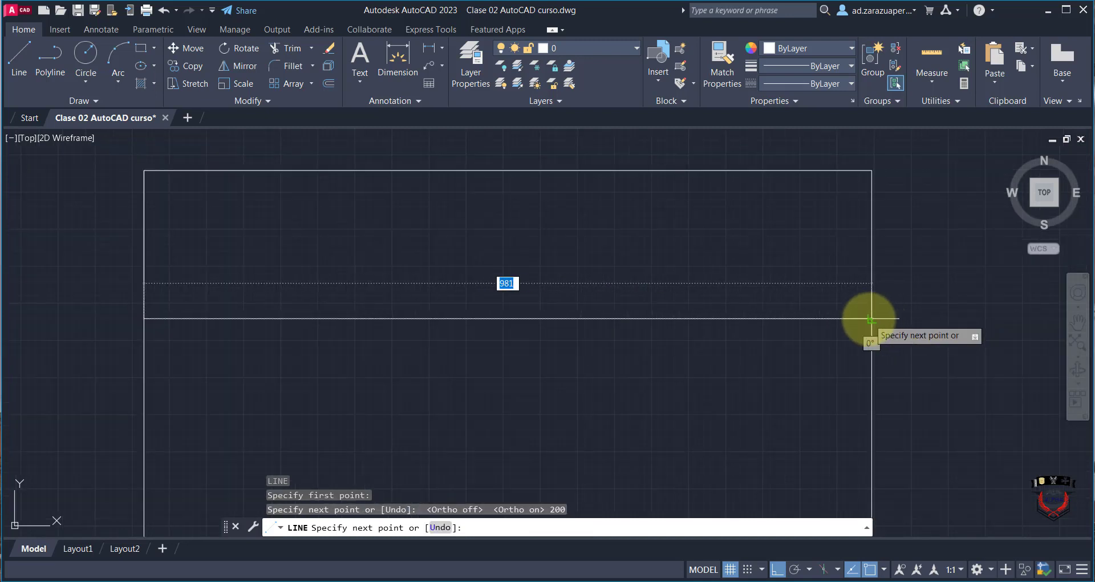
pyautogui.click(870, 318)
pyautogui.press('Return')
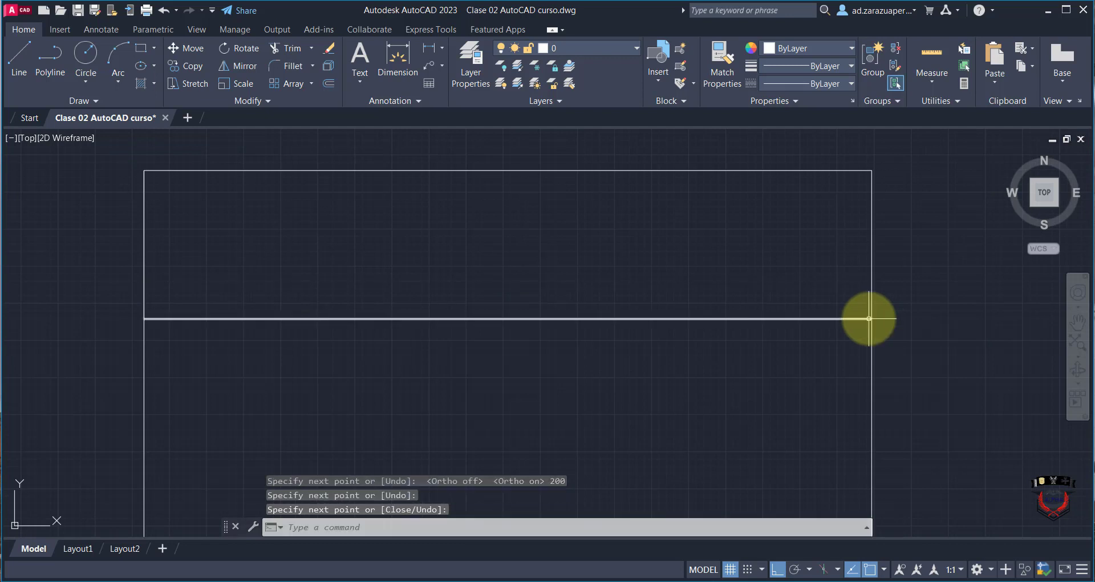
pyautogui.scroll(-4, 868, 317)
pyautogui.scroll(-2, 745, 328)
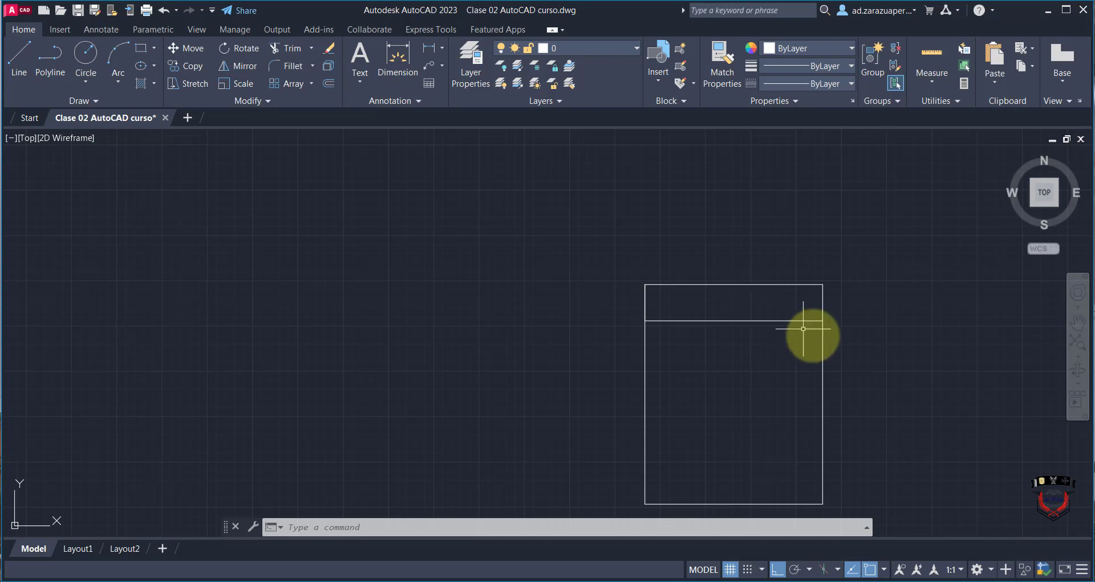
pyautogui.scroll(2, 810, 333)
pyautogui.scroll(-4, 873, 377)
pyautogui.scroll(2, 910, 417)
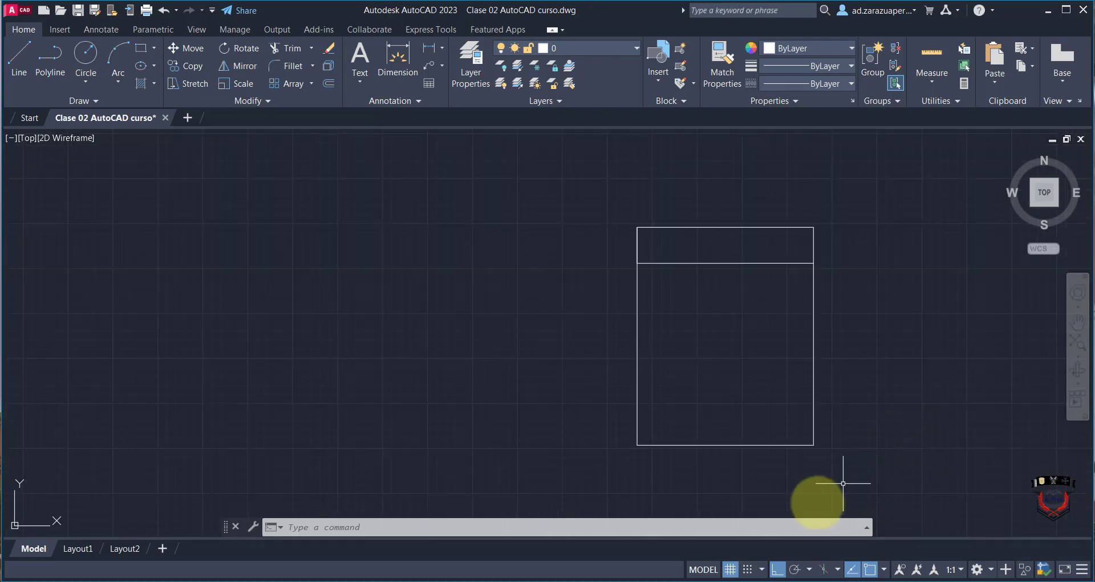
pyautogui.scroll(2, 938, 419)
pyautogui.scroll(-2, 811, 354)
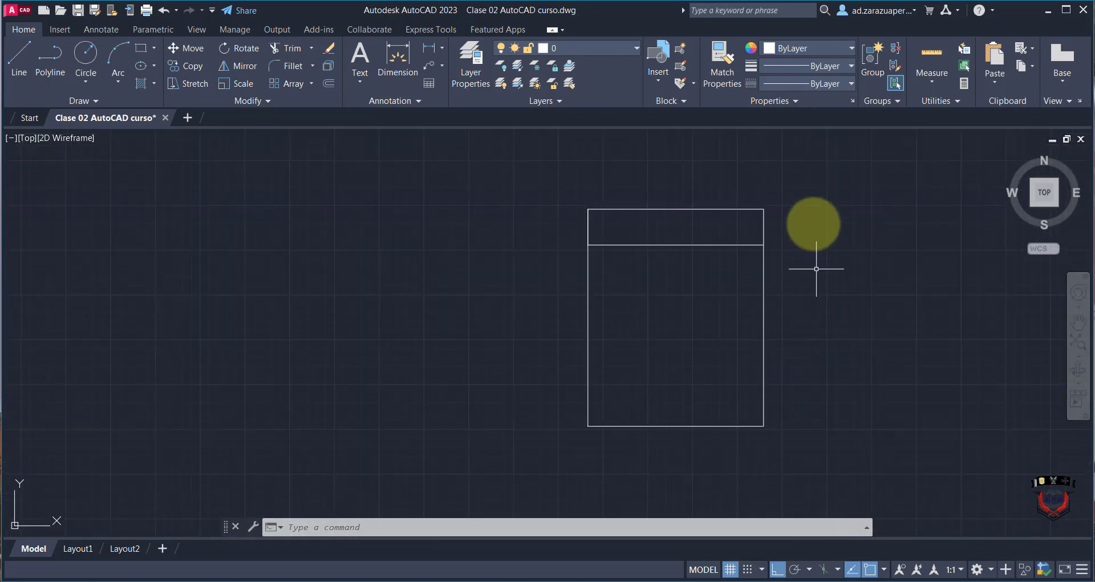
pyautogui.scroll(2, 810, 252)
pyautogui.scroll(-2, 809, 345)
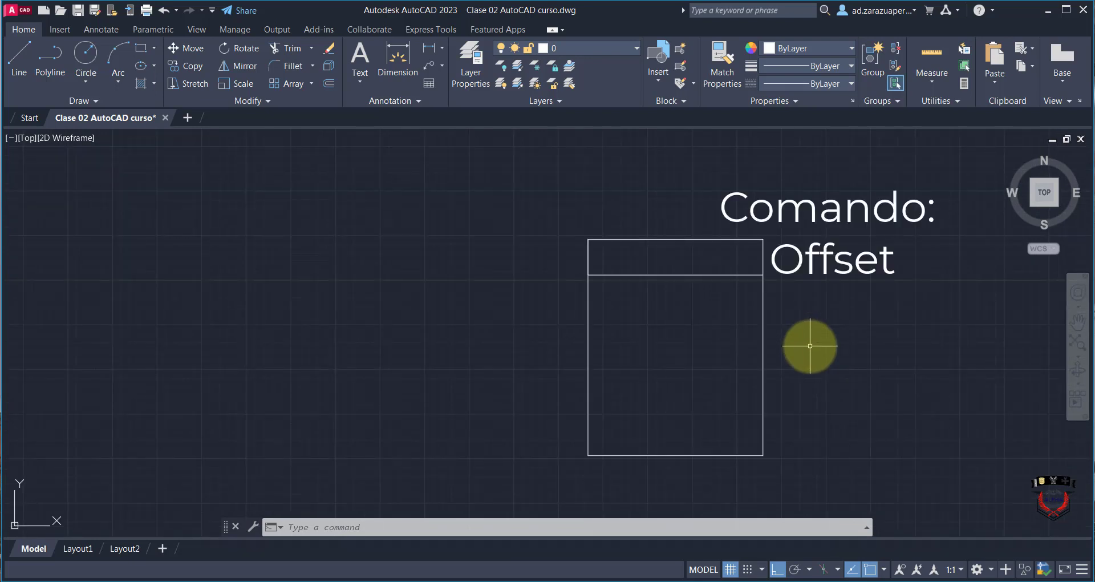
# - Offset the outer rectangle 15 inward to make the frame's double border
pyautogui.write('OFFSET')
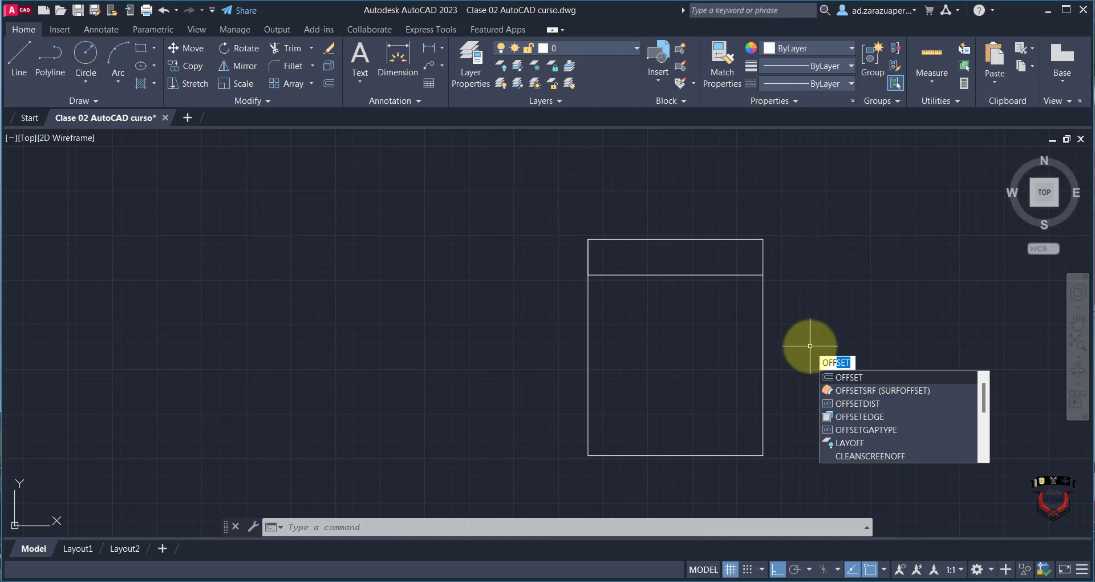
pyautogui.press('Return')
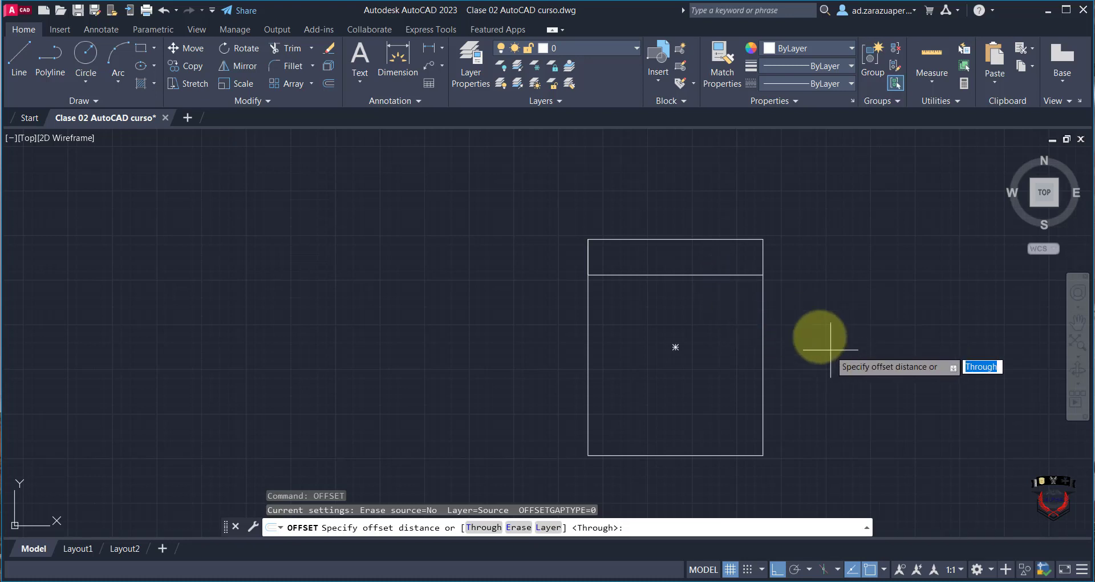
pyautogui.write('15')
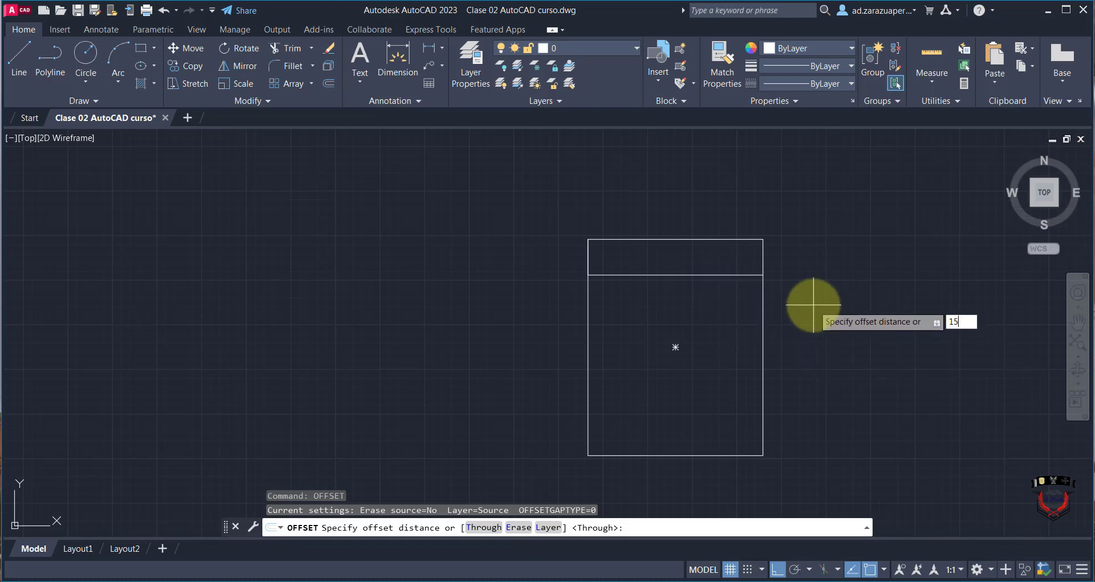
pyautogui.press('Return')
pyautogui.scroll(2, 767, 289)
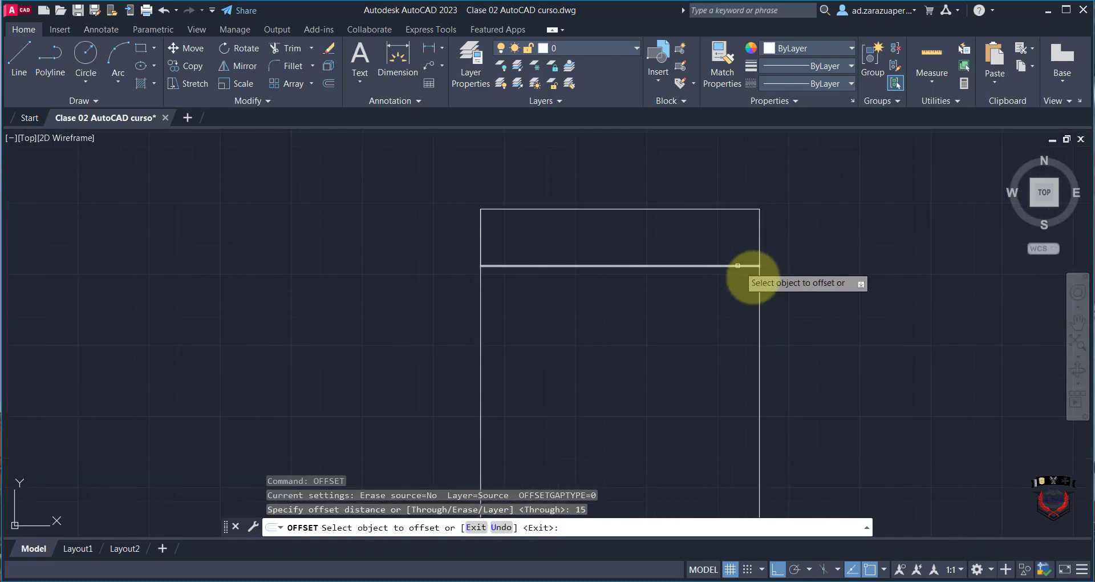
pyautogui.click(758, 302)
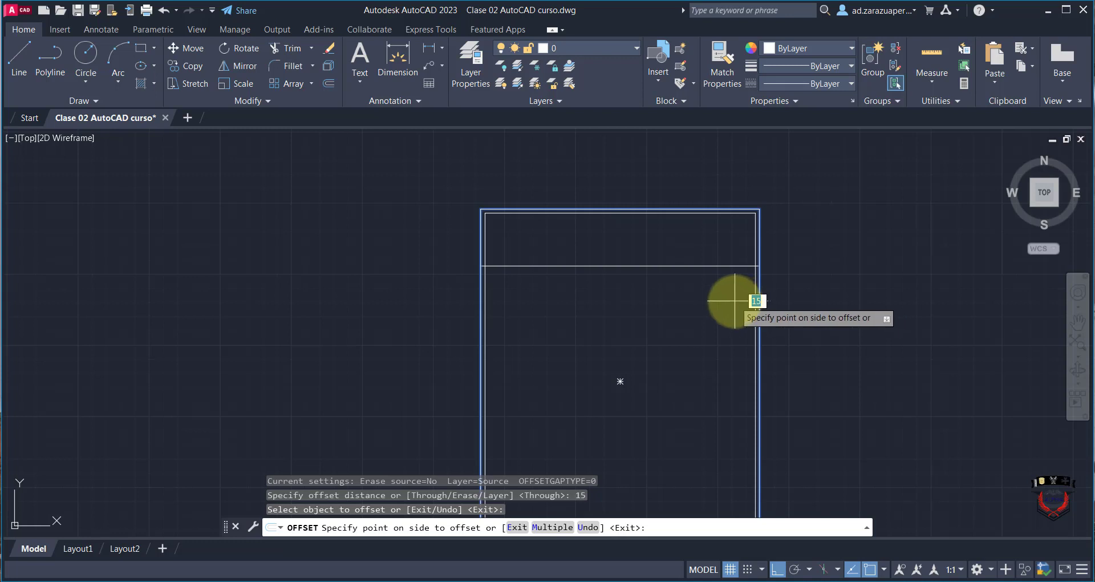
pyautogui.click(735, 300)
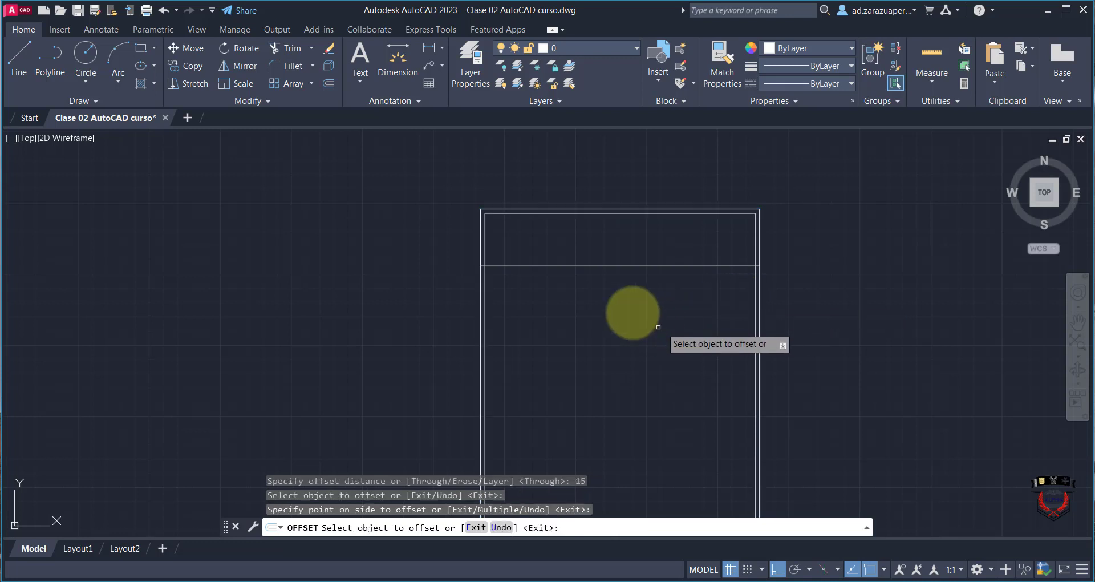
# - Offset the title strip's horizontal line upward by the same 15 distance and finish the Offset command
pyautogui.click(542, 265)
pyautogui.scroll(2, 544, 256)
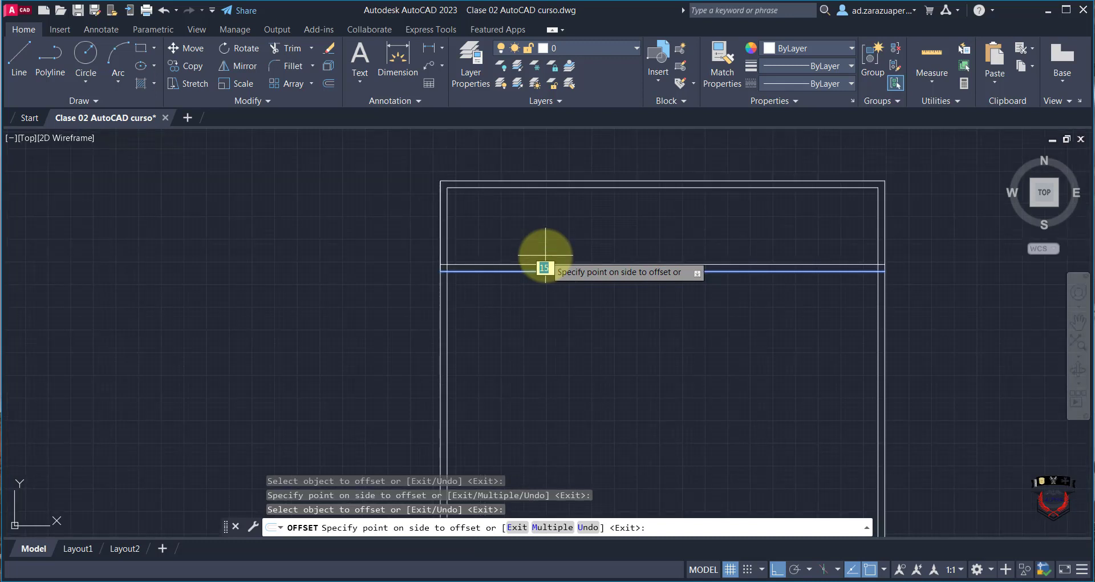
pyautogui.scroll(2, 545, 255)
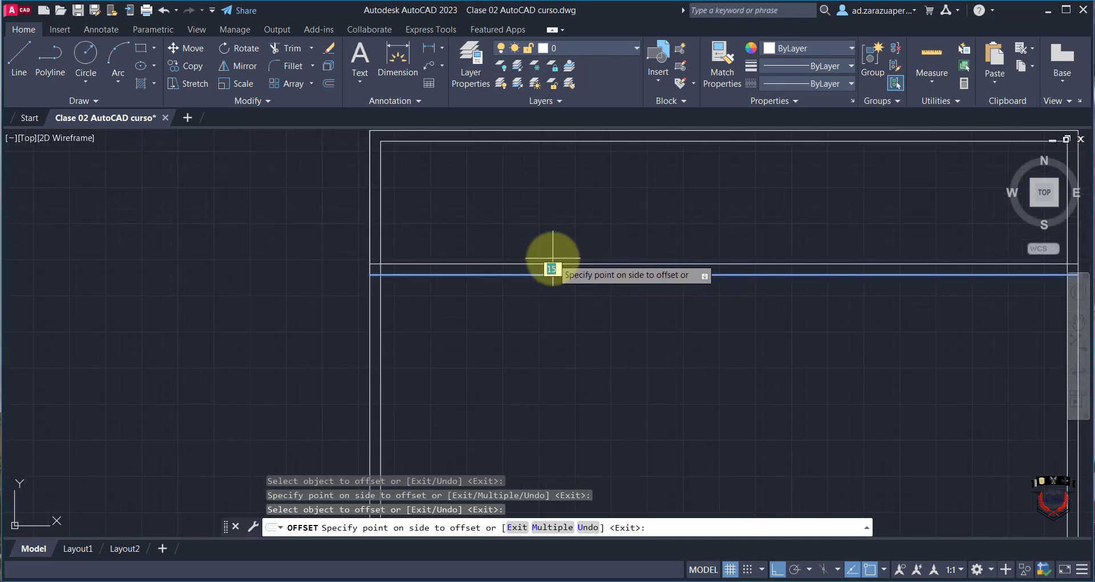
pyautogui.click(566, 210)
pyautogui.scroll(-2, 596, 271)
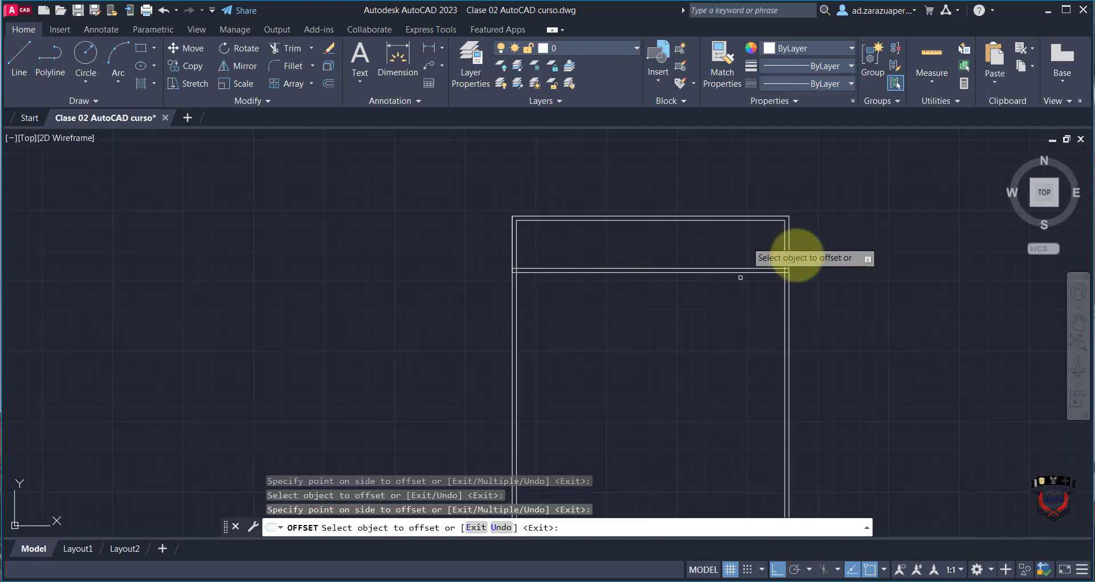
pyautogui.scroll(-2, 759, 302)
pyautogui.scroll(2, 717, 363)
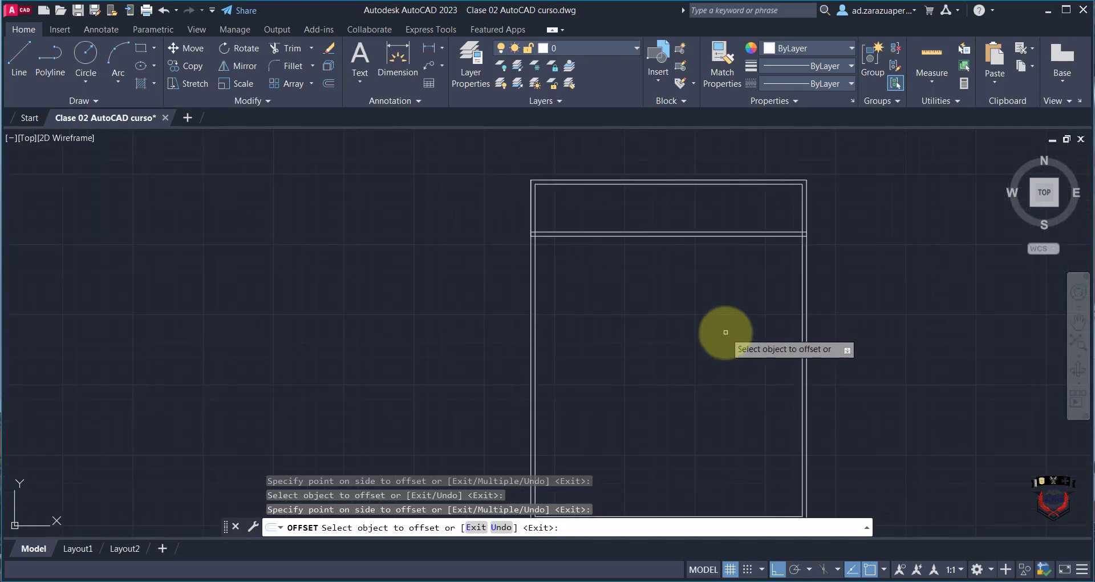
pyautogui.press('Return')
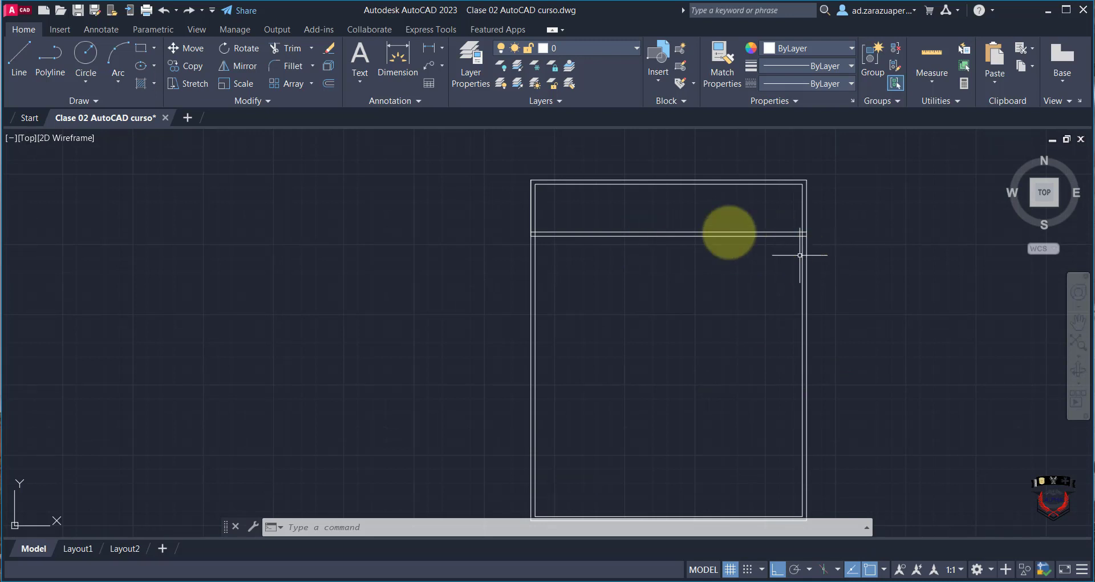
# - Trim the inner border segment between the two strip lines and the upper line's overhang at the title strip's lower-left corner
pyautogui.scroll(2, 535, 229)
pyautogui.scroll(4, 550, 245)
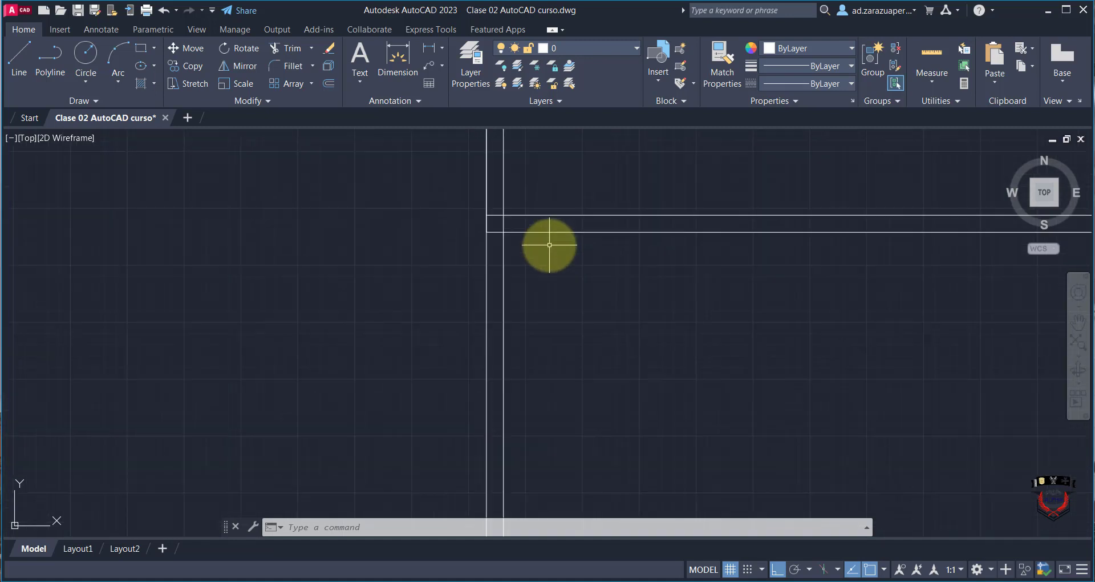
pyautogui.scroll(-10, 495, 222)
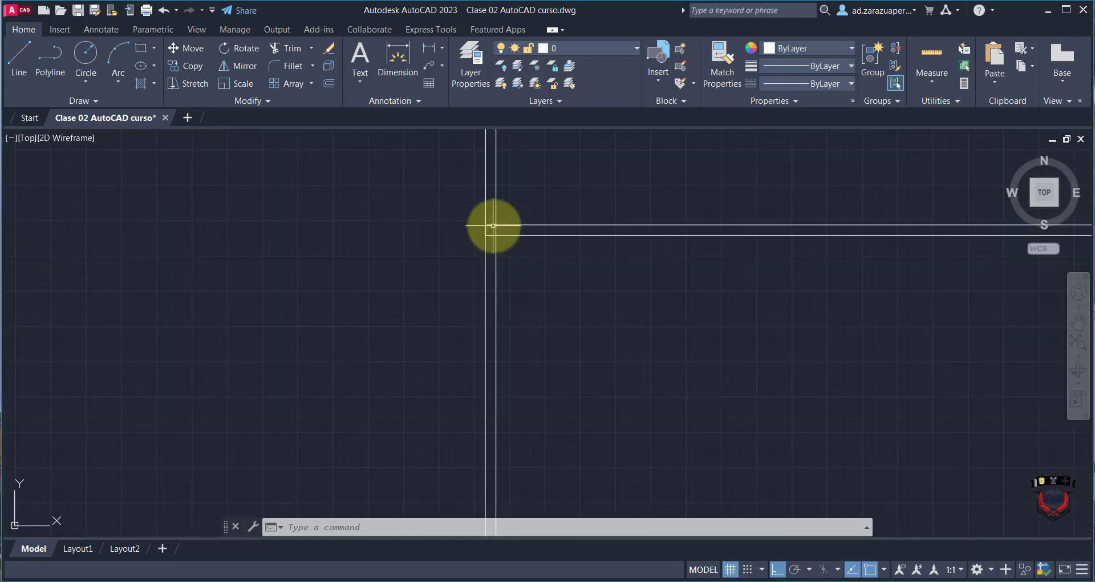
pyautogui.scroll(2, 489, 196)
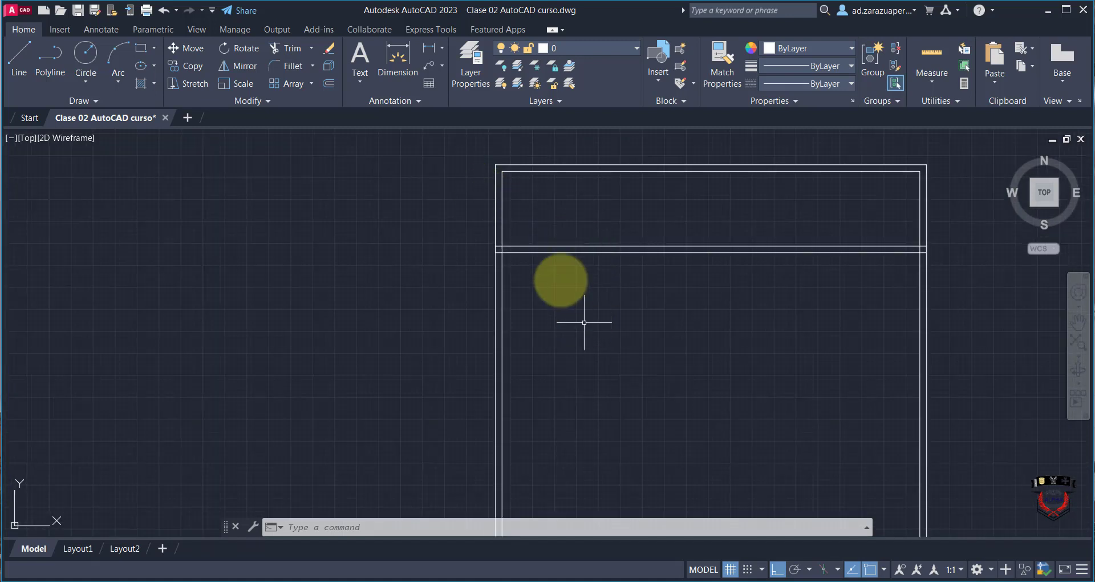
pyautogui.scroll(8, 496, 245)
pyautogui.scroll(4, 523, 266)
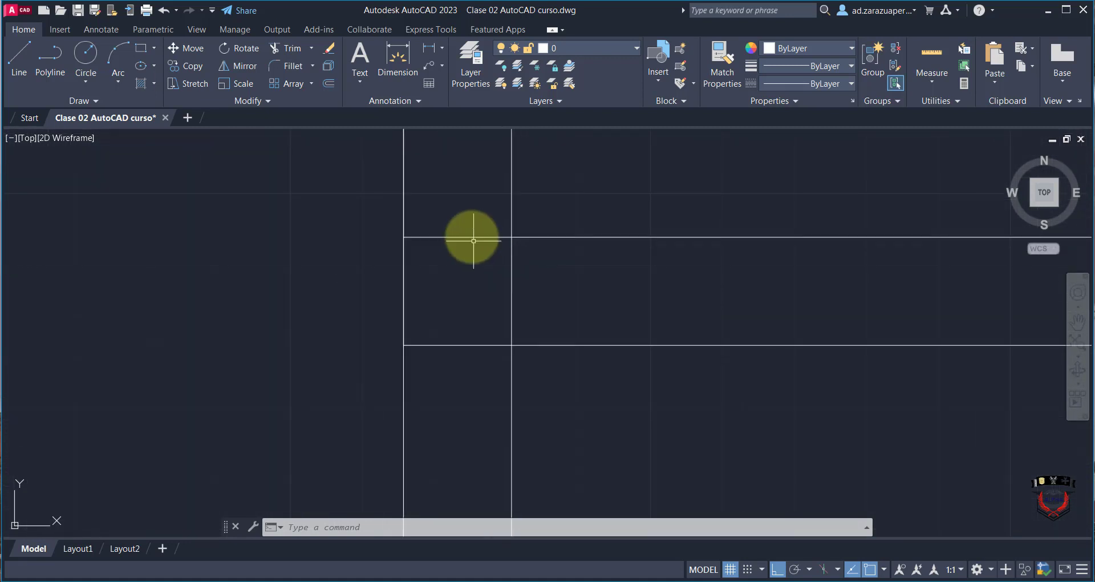
pyautogui.scroll(-6, 475, 268)
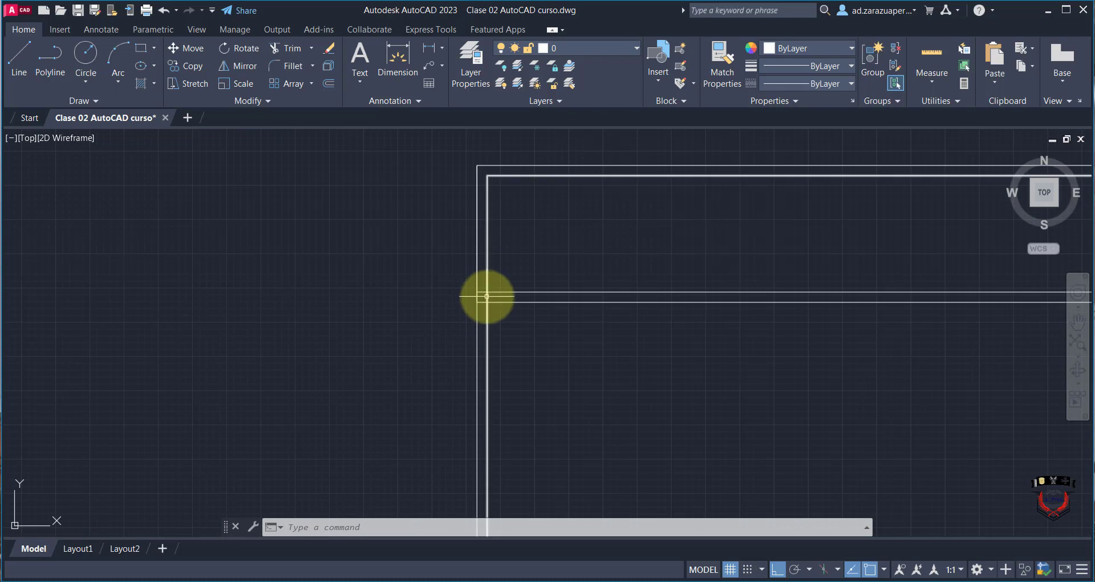
pyautogui.scroll(4, 490, 305)
pyautogui.scroll(6, 460, 270)
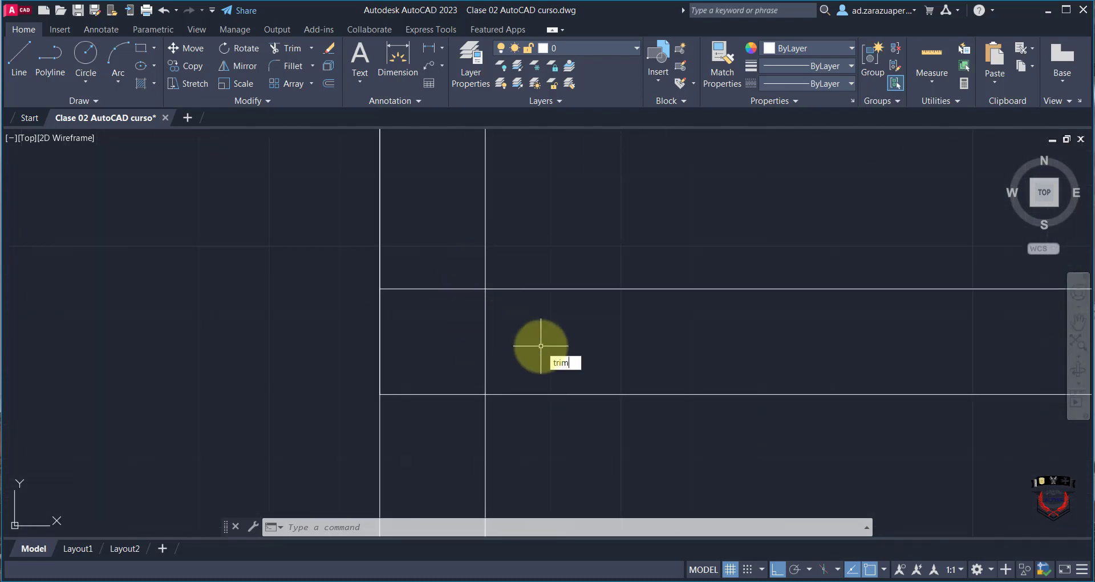
pyautogui.press('Return')
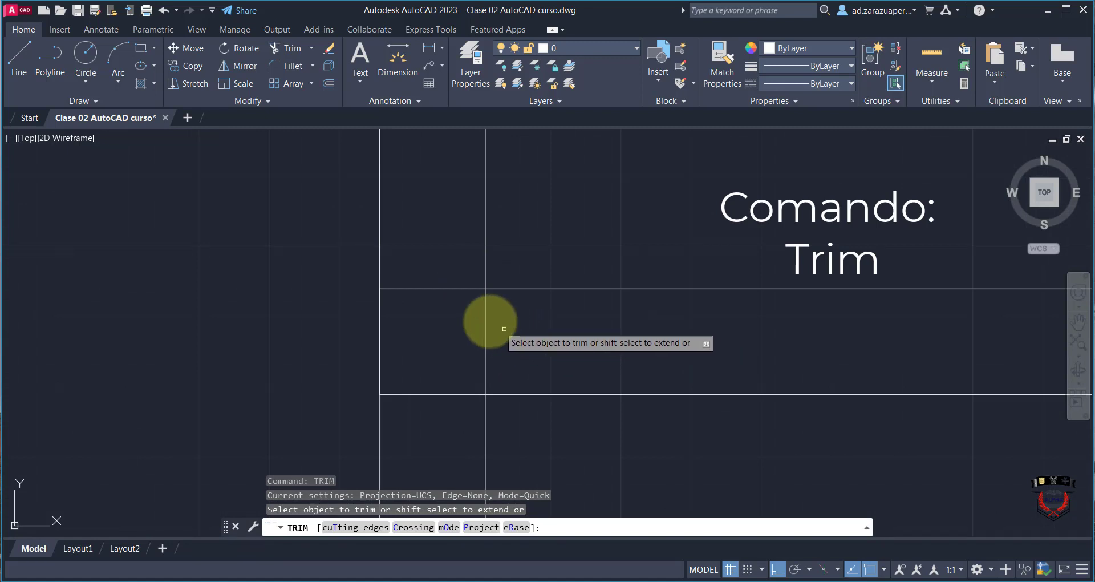
pyautogui.click(487, 315)
pyautogui.click(455, 289)
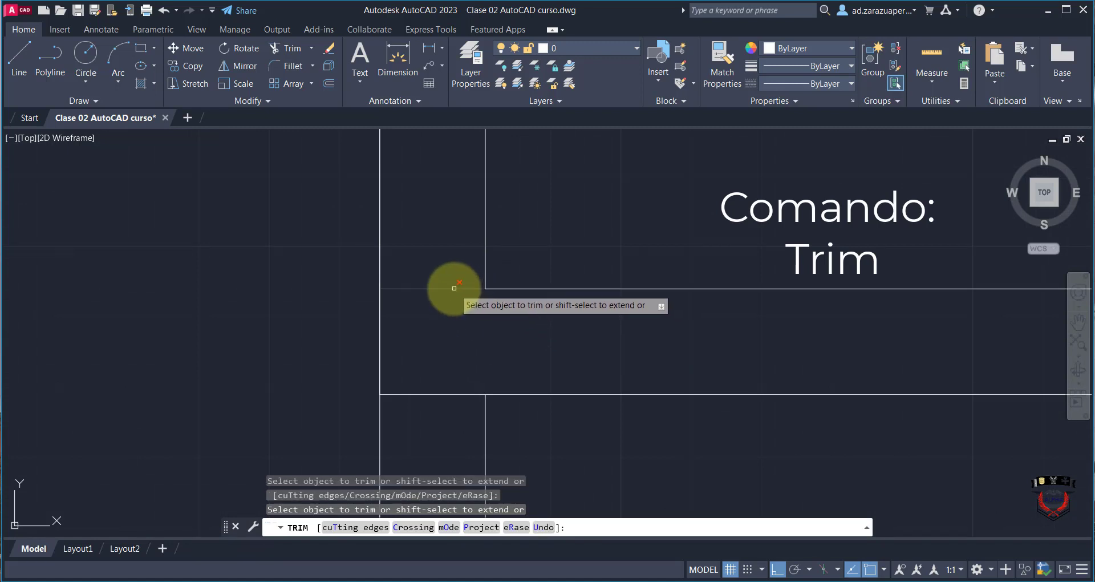
# - Trim the matching inner border segment and upper line overhang at the title strip's lower-right corner, then end Trim
pyautogui.scroll(-6, 508, 394)
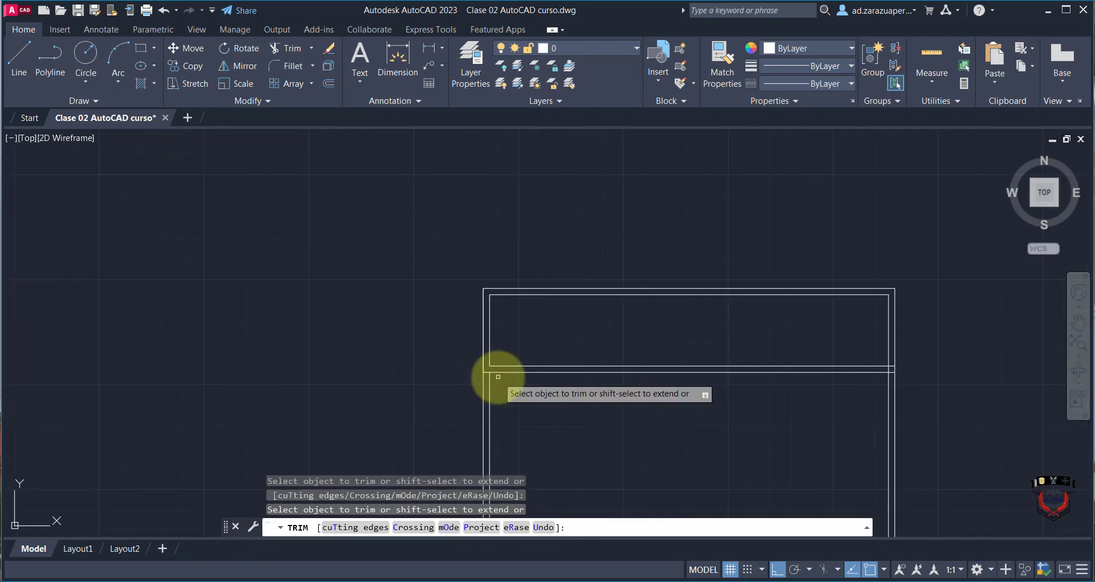
pyautogui.scroll(8, 904, 437)
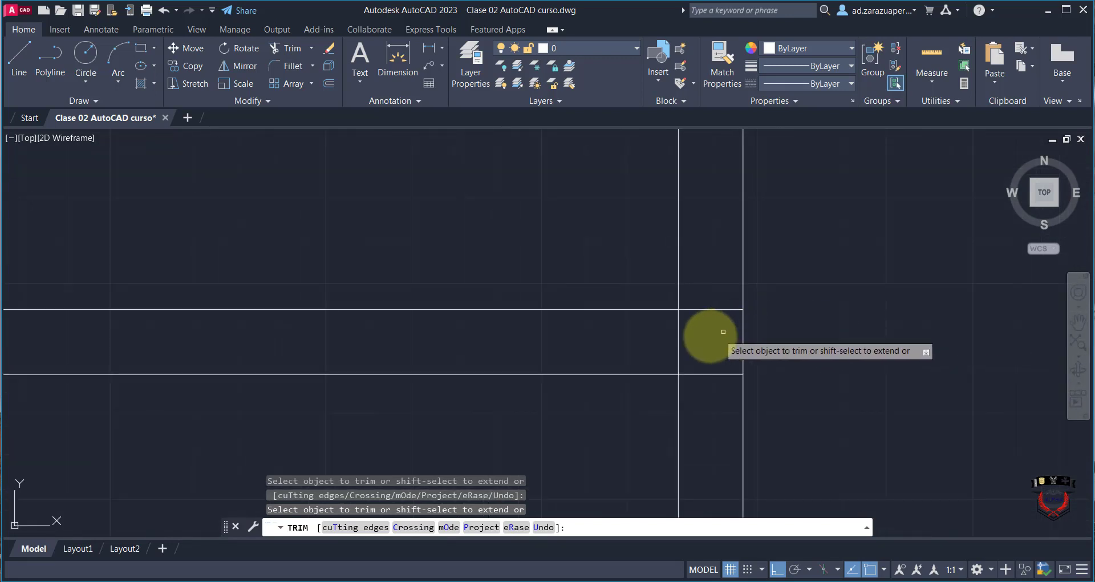
pyautogui.click(676, 338)
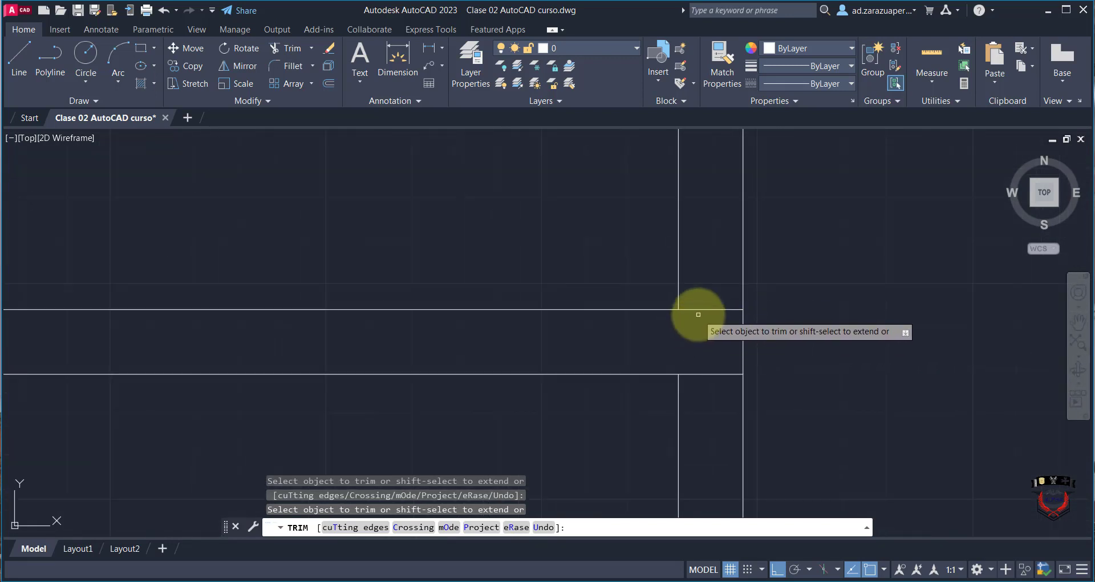
pyautogui.scroll(-6, 656, 371)
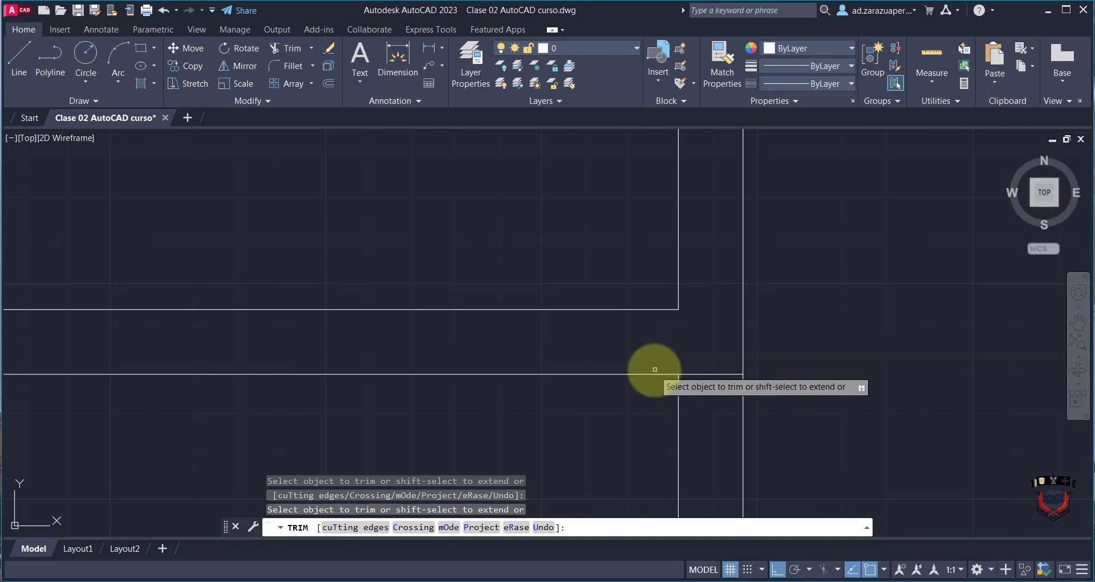
pyautogui.press('Return')
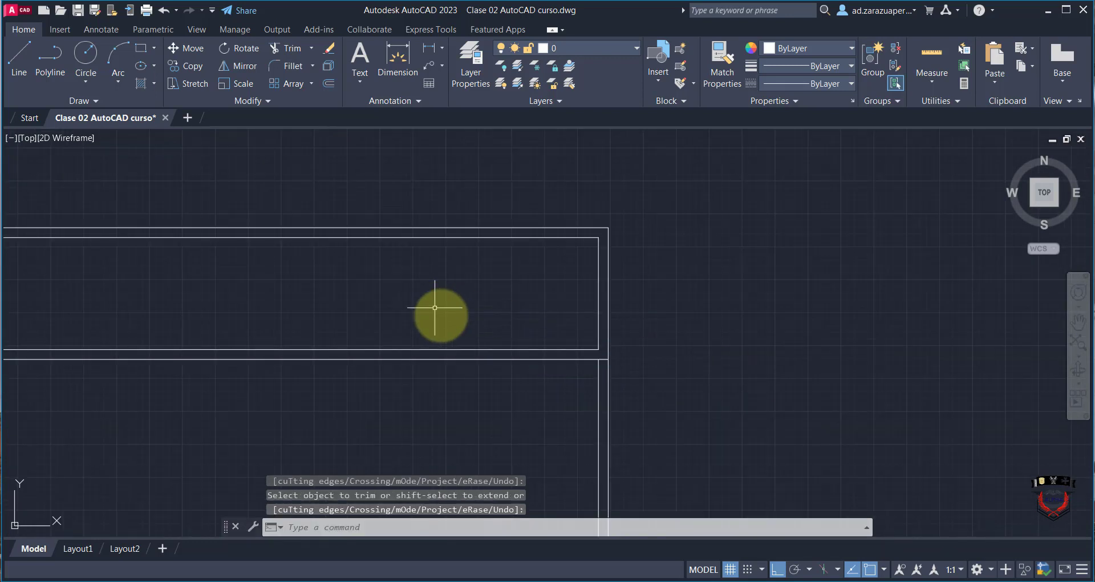
pyautogui.scroll(-3, 371, 330)
pyautogui.scroll(5, 239, 329)
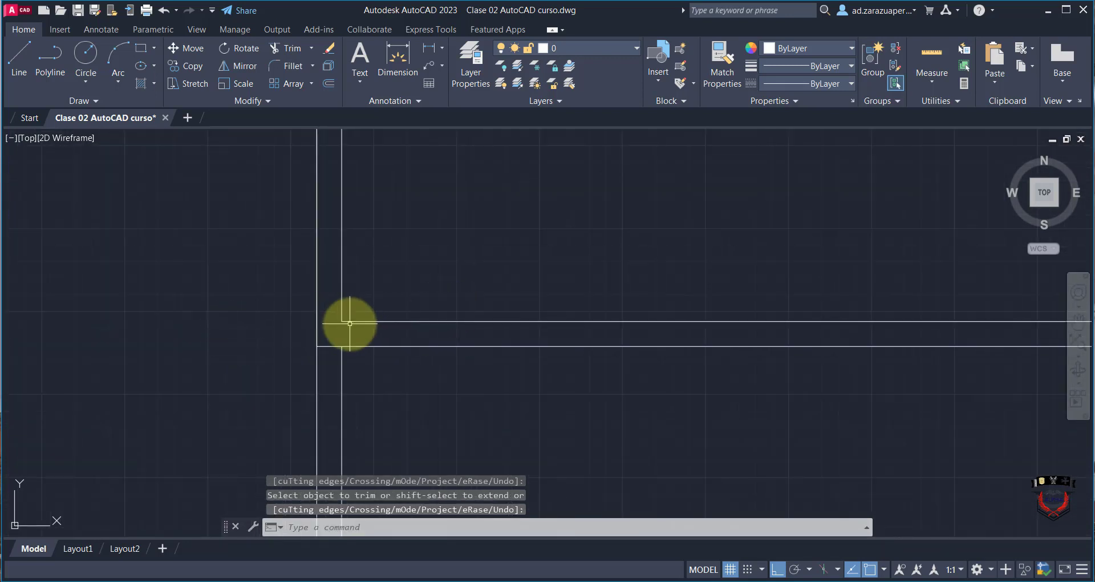
pyautogui.scroll(-4, 351, 317)
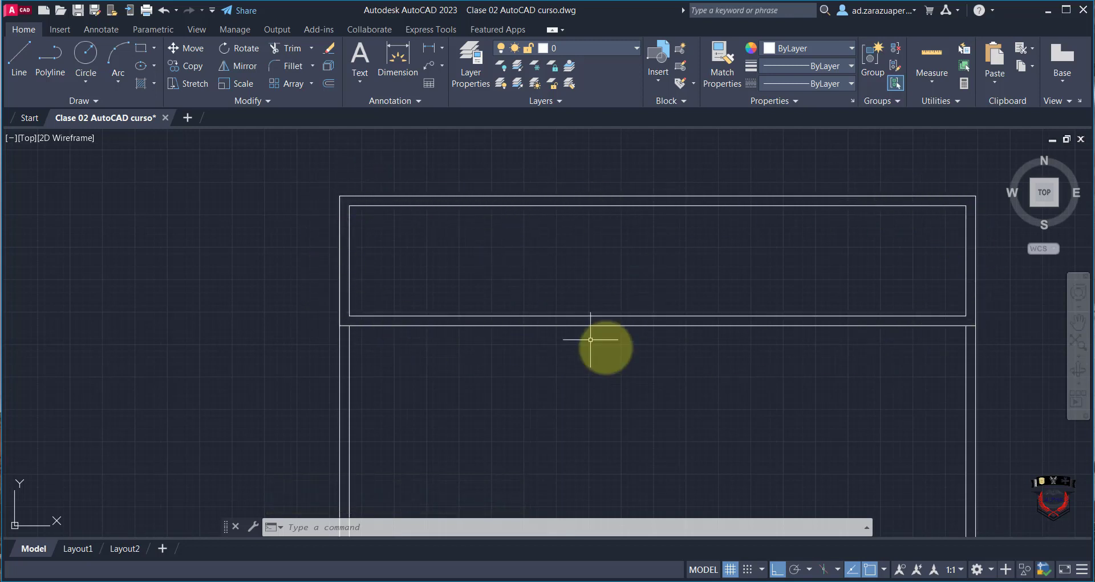
pyautogui.scroll(-5, 593, 342)
pyautogui.scroll(2, 616, 456)
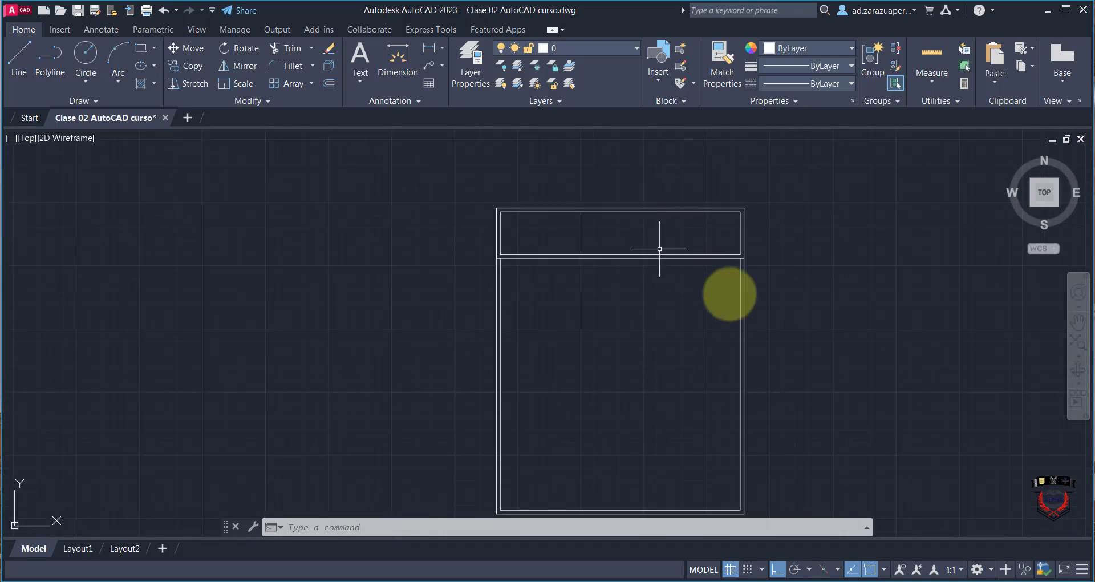
# - Fill the border band around the frame's lower section with a Solid hatch in Green
pyautogui.write('h')
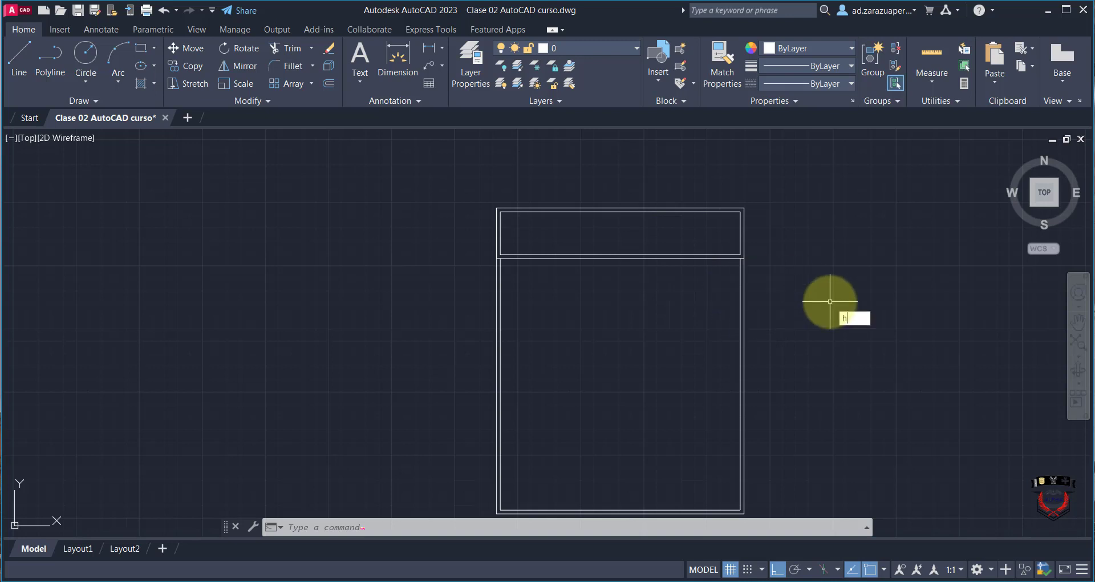
pyautogui.press('Return')
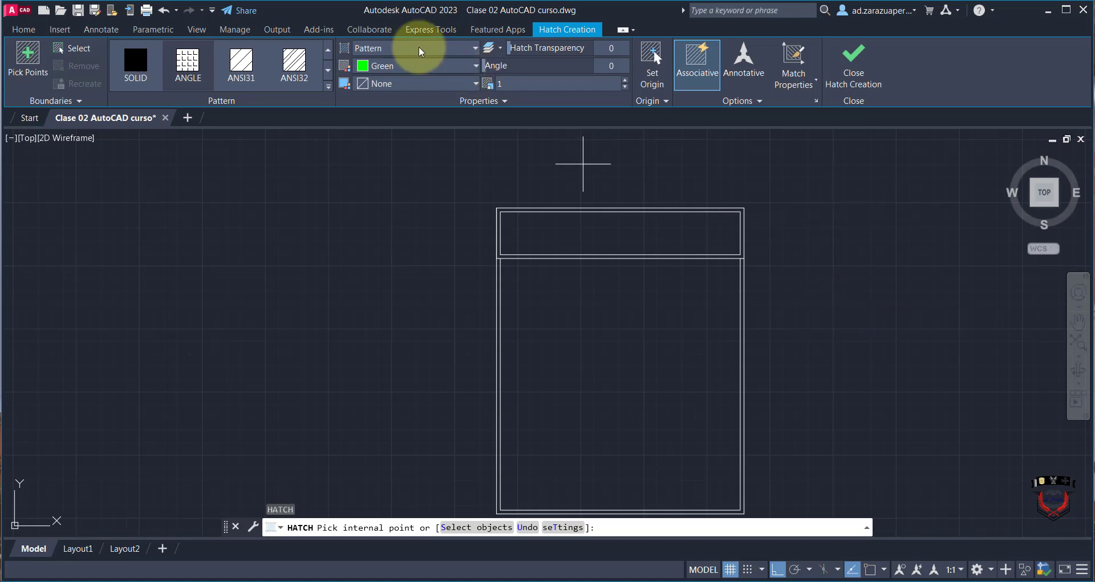
pyautogui.click(383, 49)
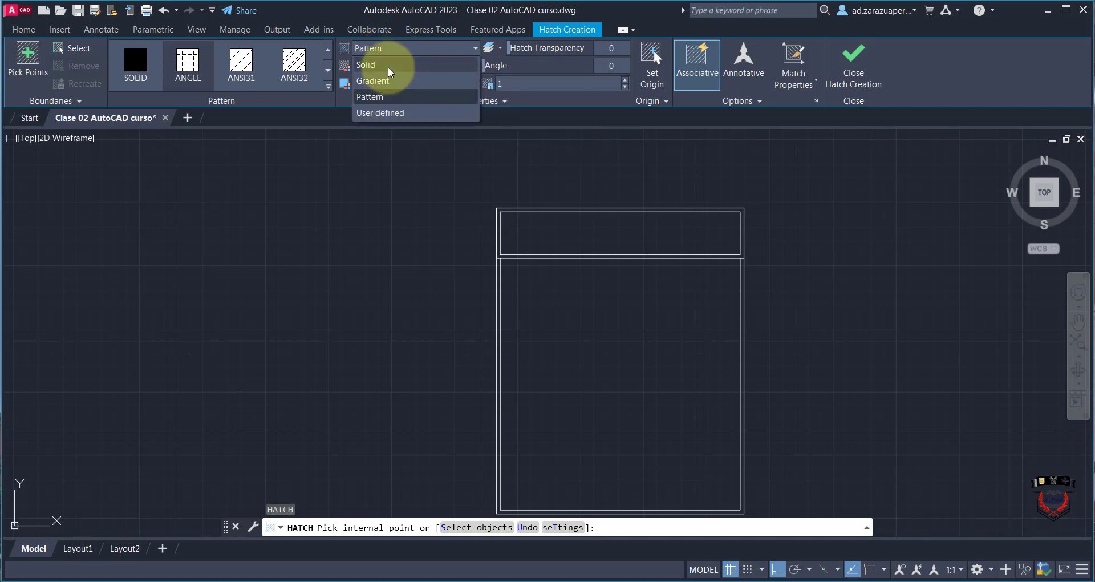
pyautogui.click(391, 66)
pyautogui.click(401, 70)
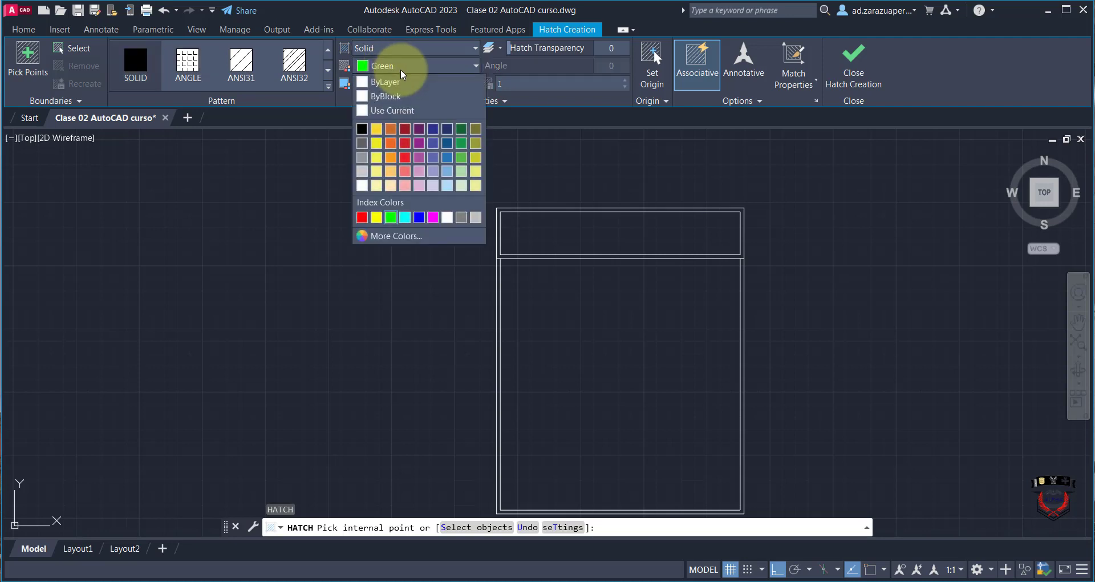
pyautogui.click(407, 67)
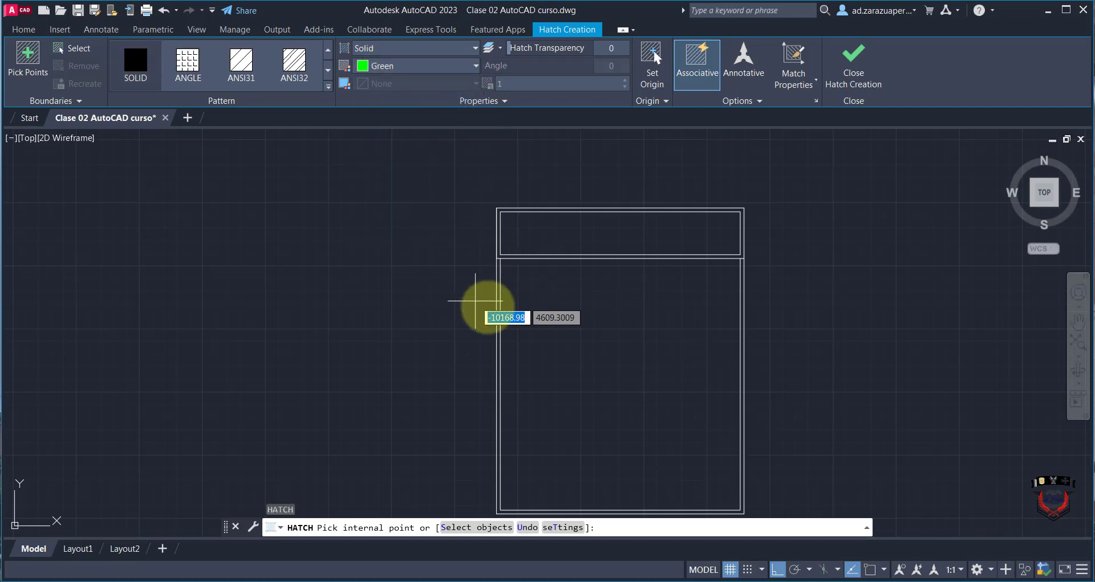
pyautogui.scroll(2, 498, 309)
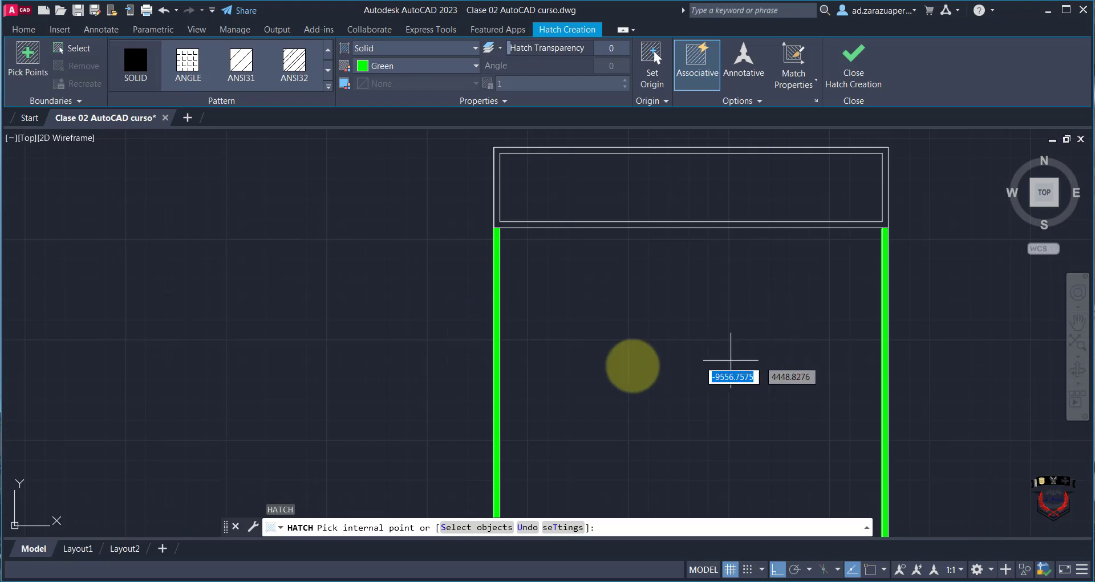
pyautogui.scroll(4, 514, 308)
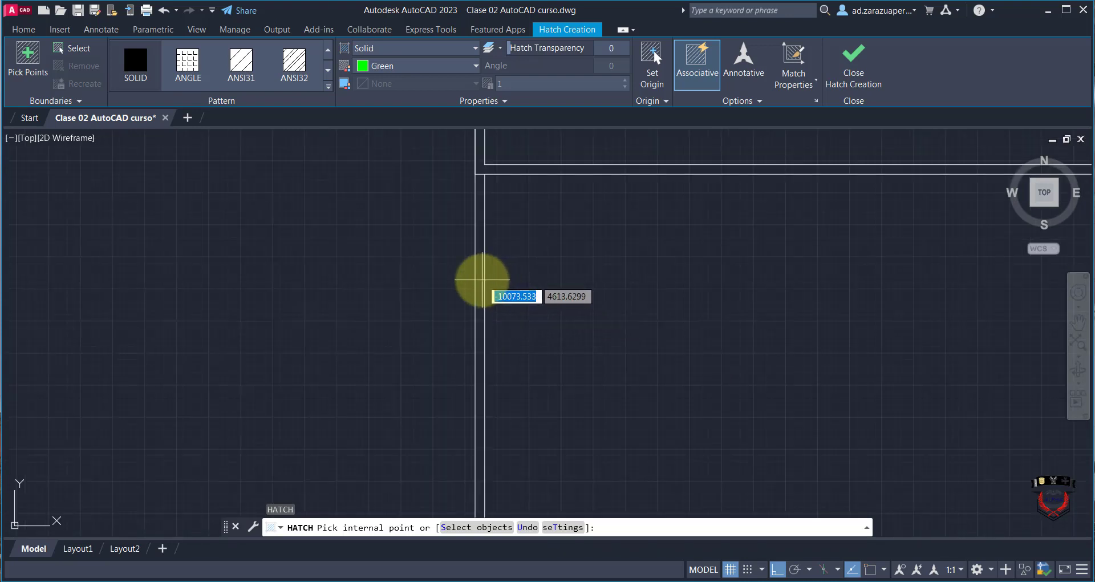
pyautogui.click(482, 280)
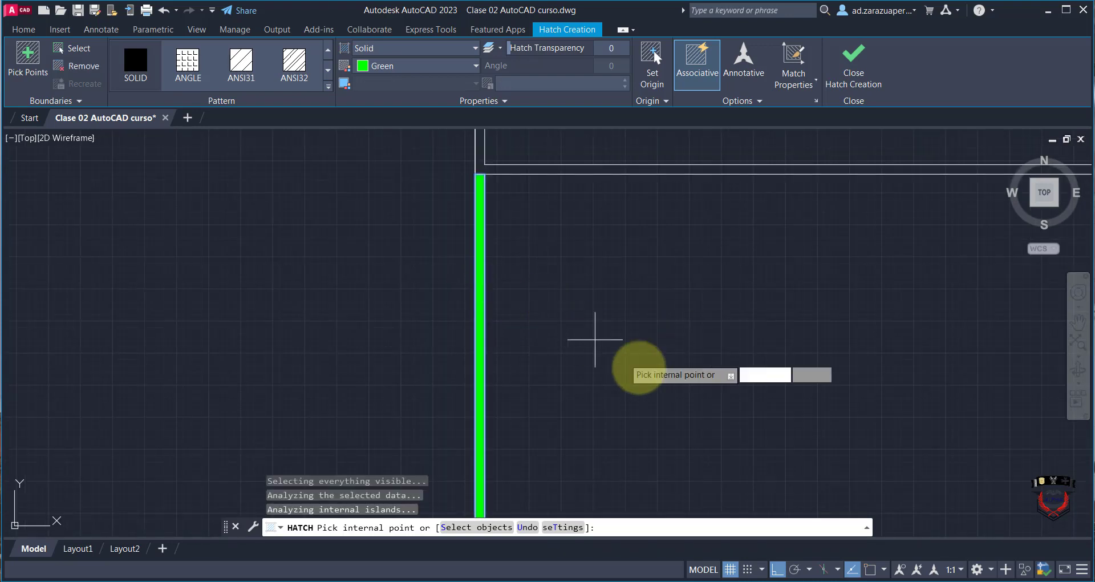
# - Finish the green hatch of the frame's lower border band
pyautogui.scroll(-4, 661, 376)
pyautogui.scroll(4, 661, 376)
pyautogui.press('Return')
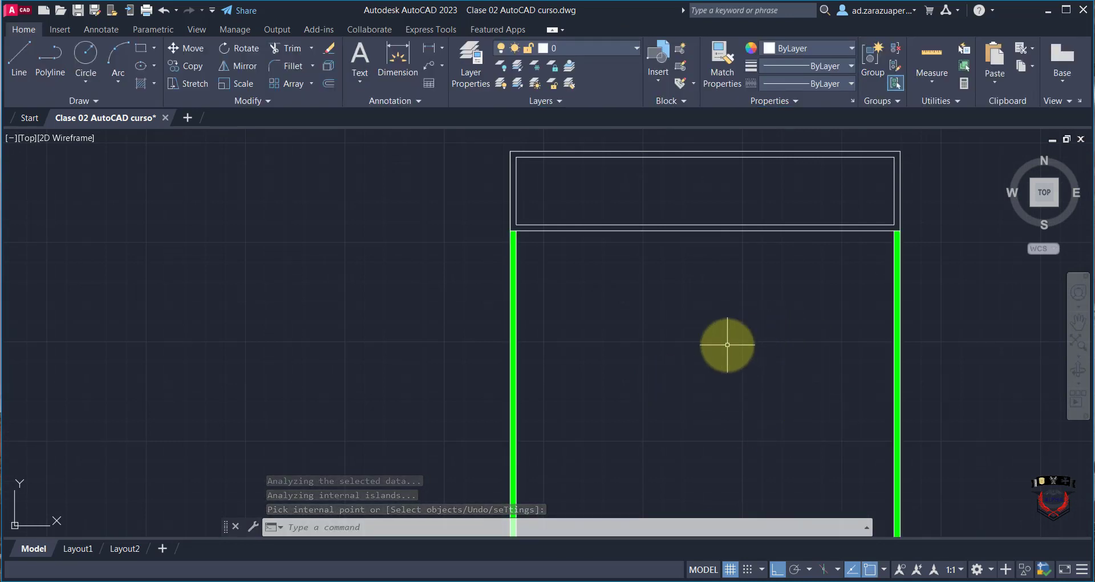
# - Fill the border band around the title strip with a Solid hatch in colour 242,103,34
pyautogui.rightClick(668, 317)
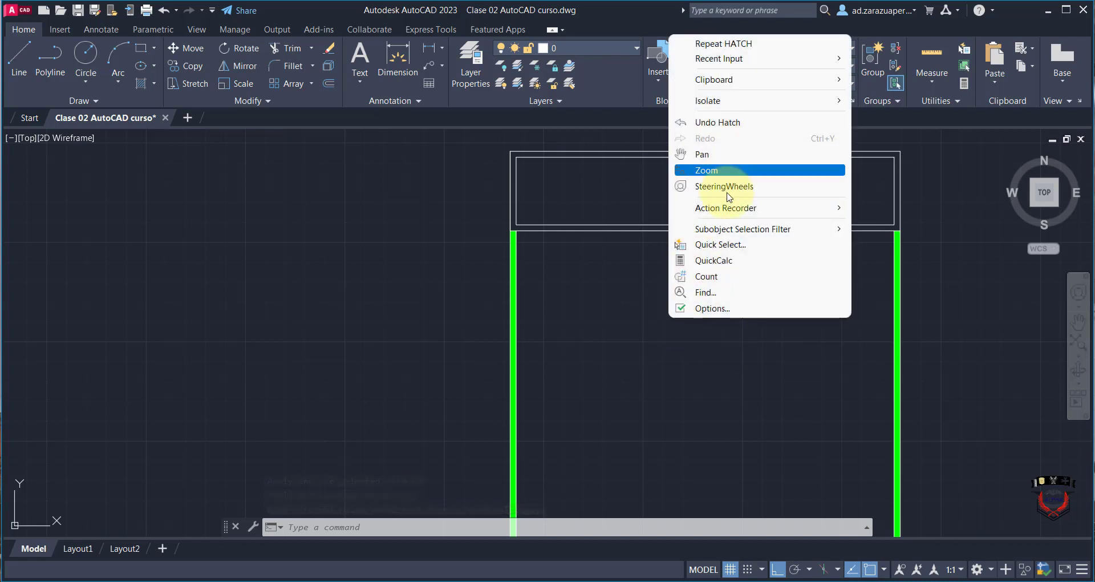
pyautogui.click(711, 46)
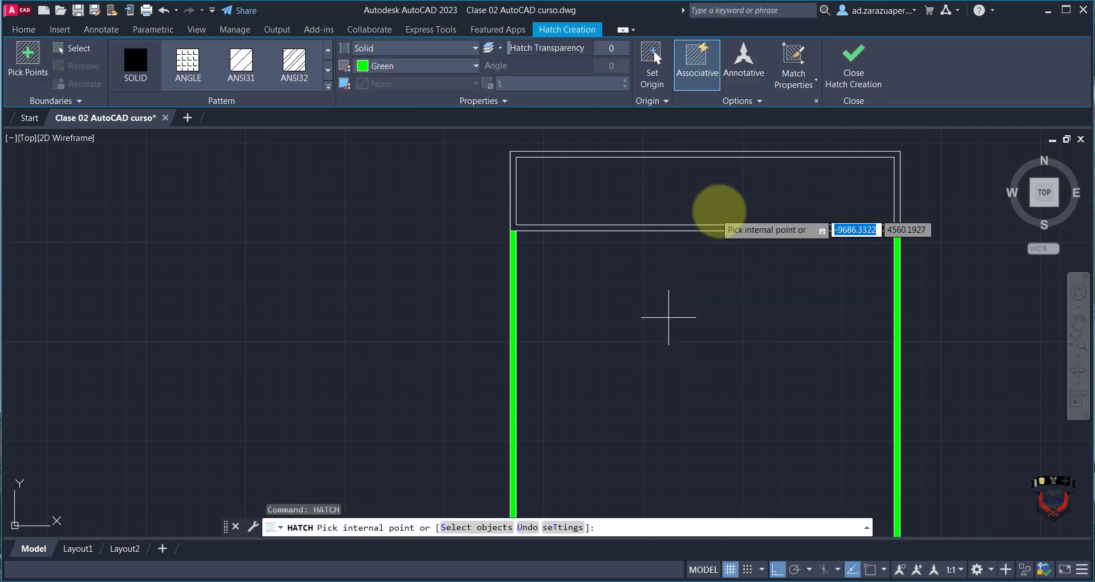
pyautogui.click(437, 70)
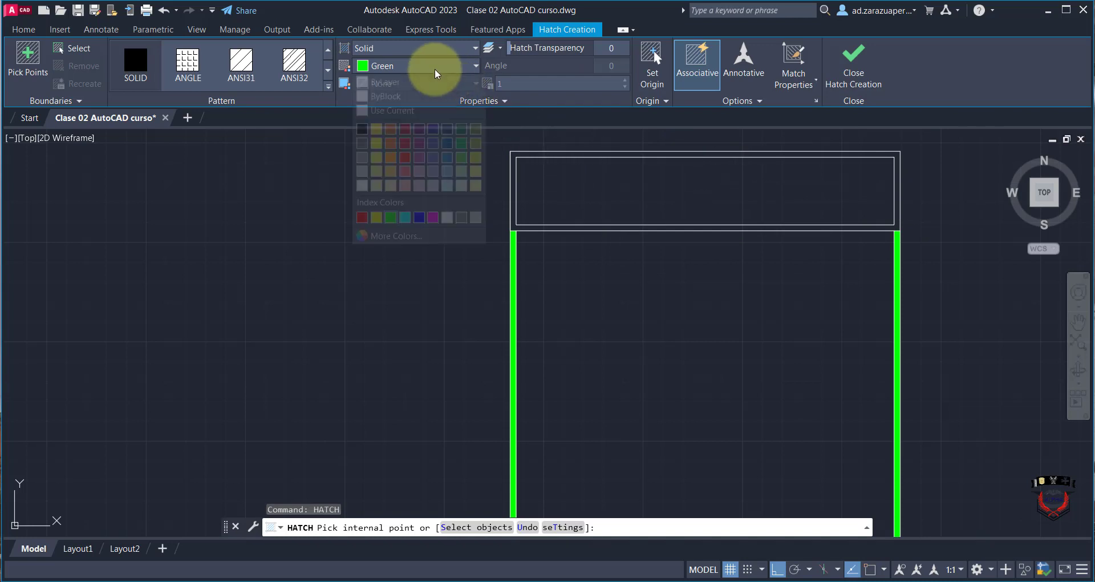
pyautogui.click(393, 145)
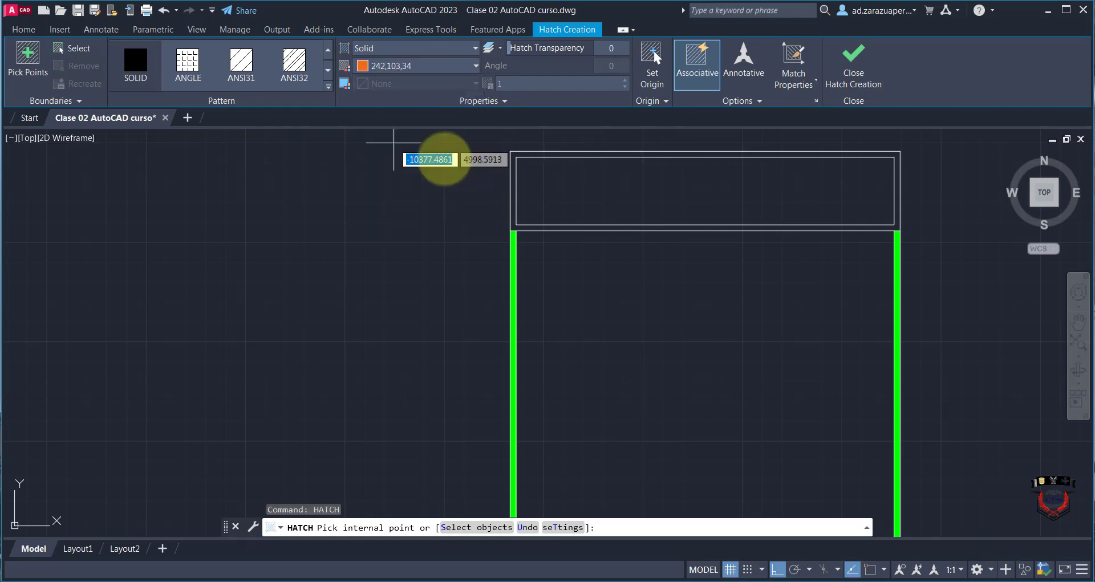
pyautogui.click(511, 184)
pyautogui.press('Return')
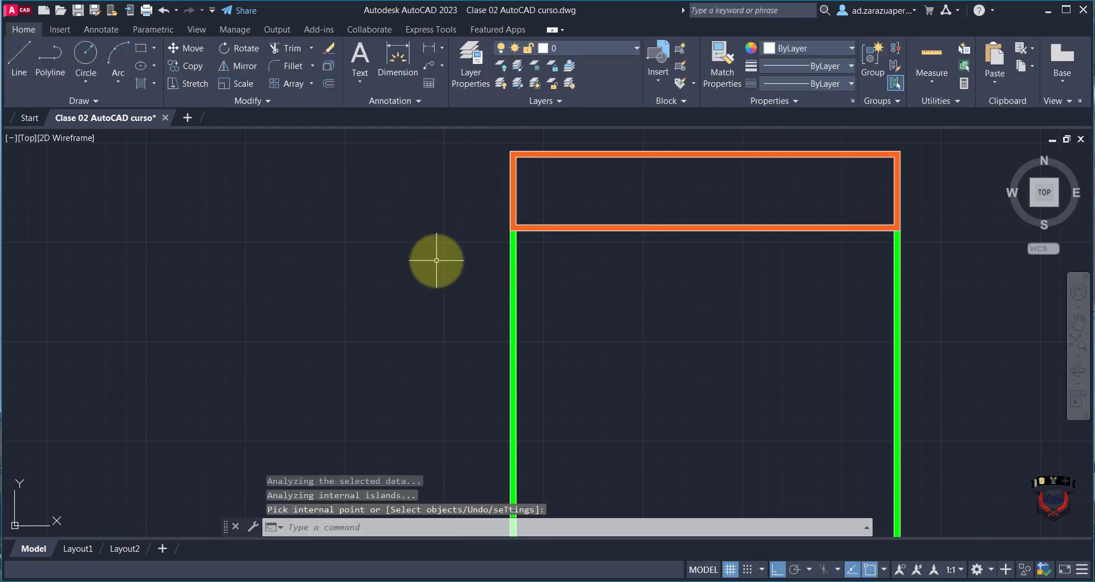
# - Fill the inside of the title strip with a Solid hatch in colour 254,204,102
pyautogui.scroll(-3, 627, 330)
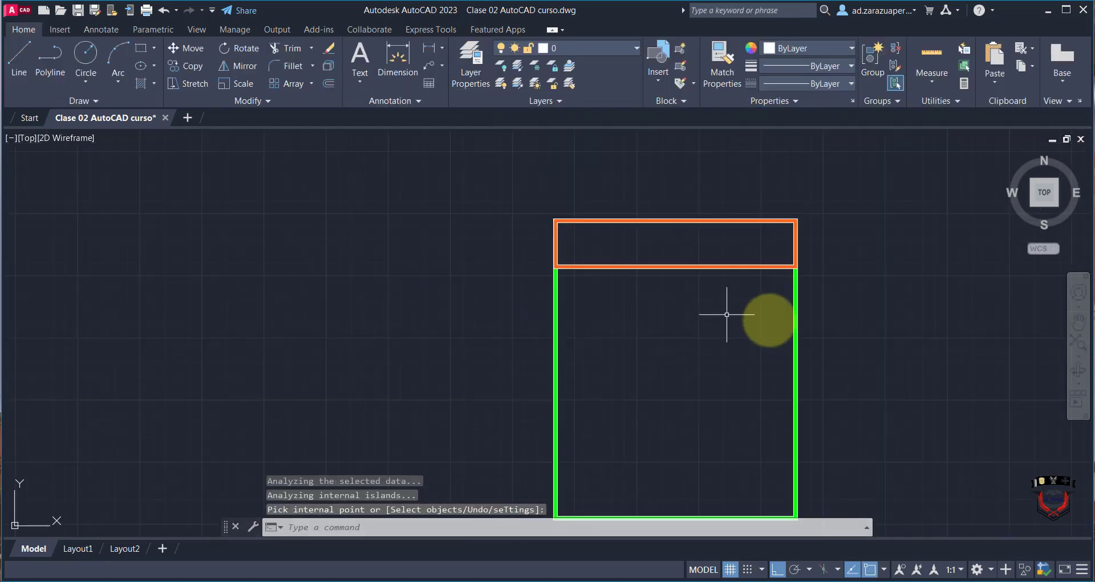
pyautogui.scroll(-3, 770, 326)
pyautogui.scroll(5, 785, 380)
pyautogui.scroll(-2, 693, 365)
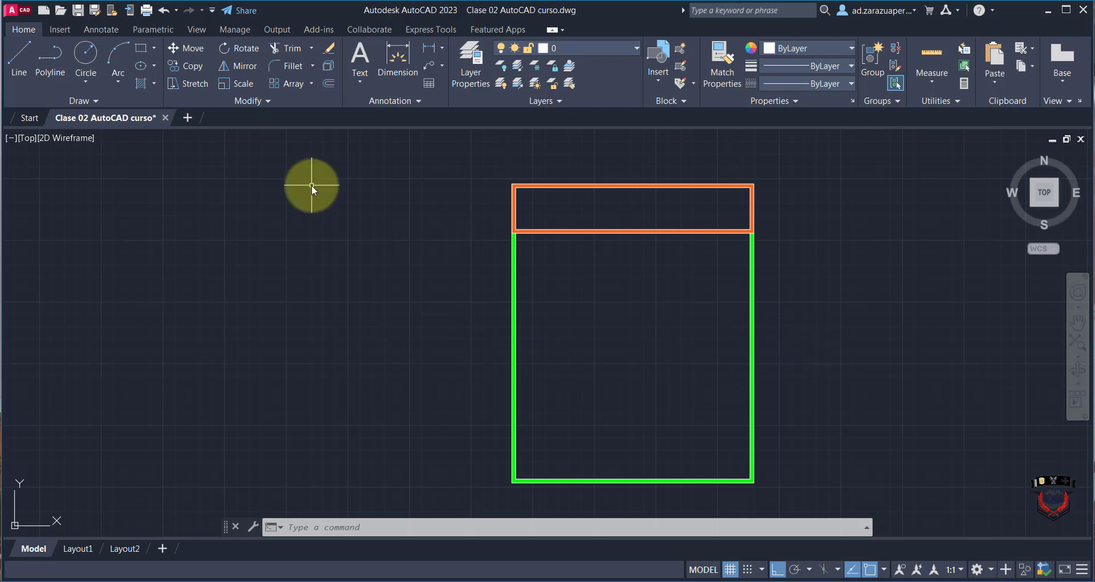
pyautogui.write('h')
pyautogui.press('Return')
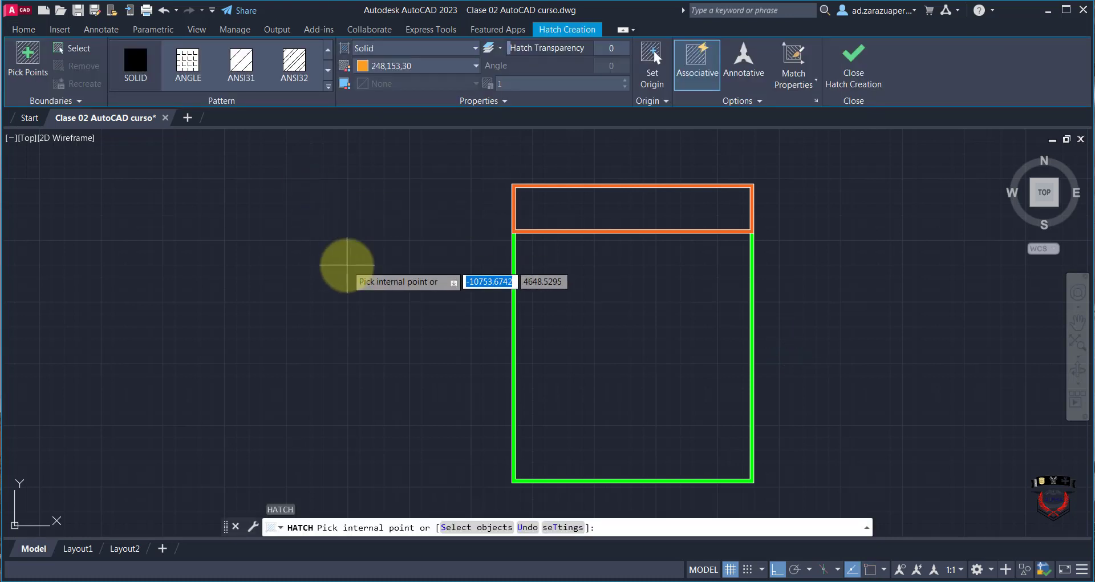
pyautogui.click(396, 66)
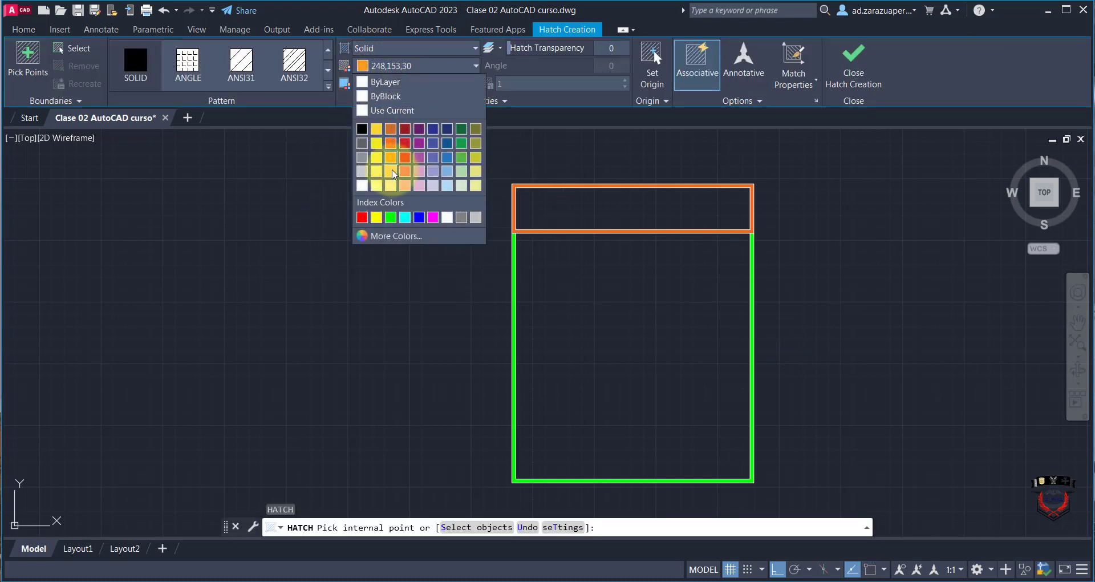
pyautogui.click(392, 173)
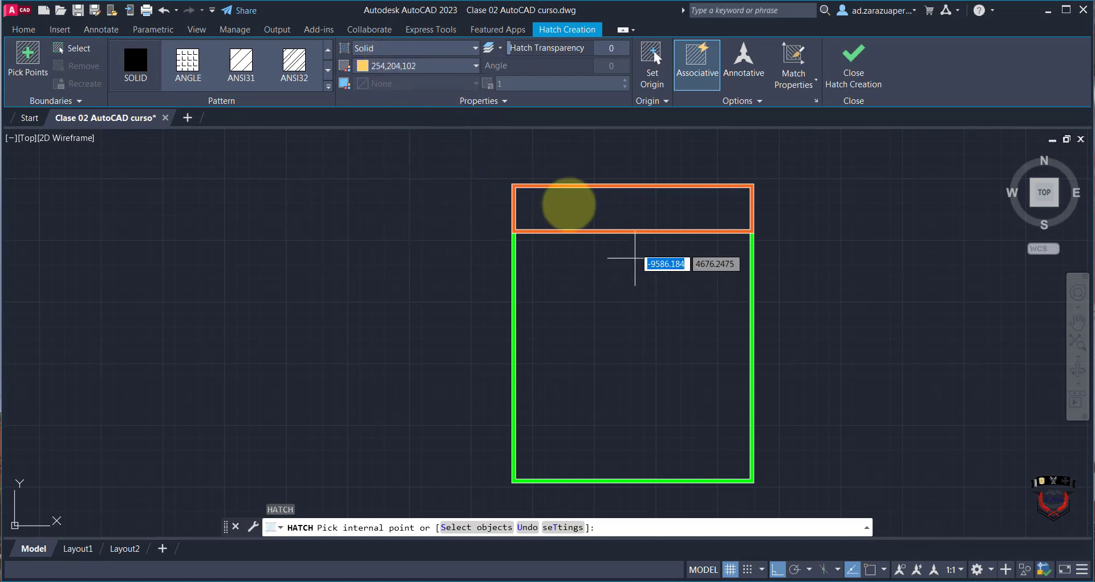
pyautogui.click(576, 200)
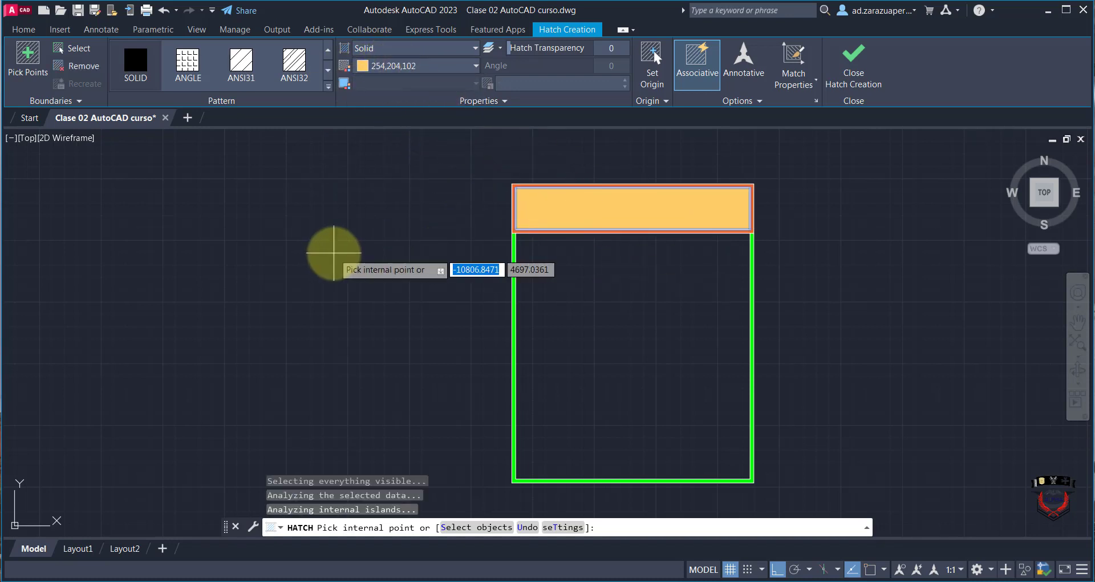
pyautogui.press('Return')
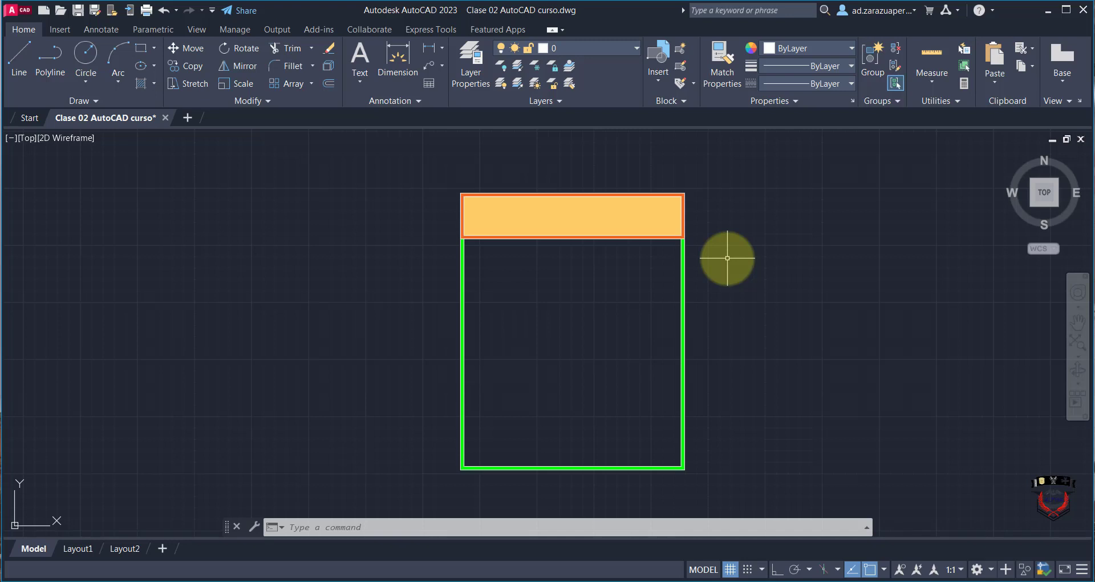
# - Start a single-line Text near the title strip's left end with height 50 and rotation 0, turning Object Snap Tracking off
pyautogui.write('mtext')
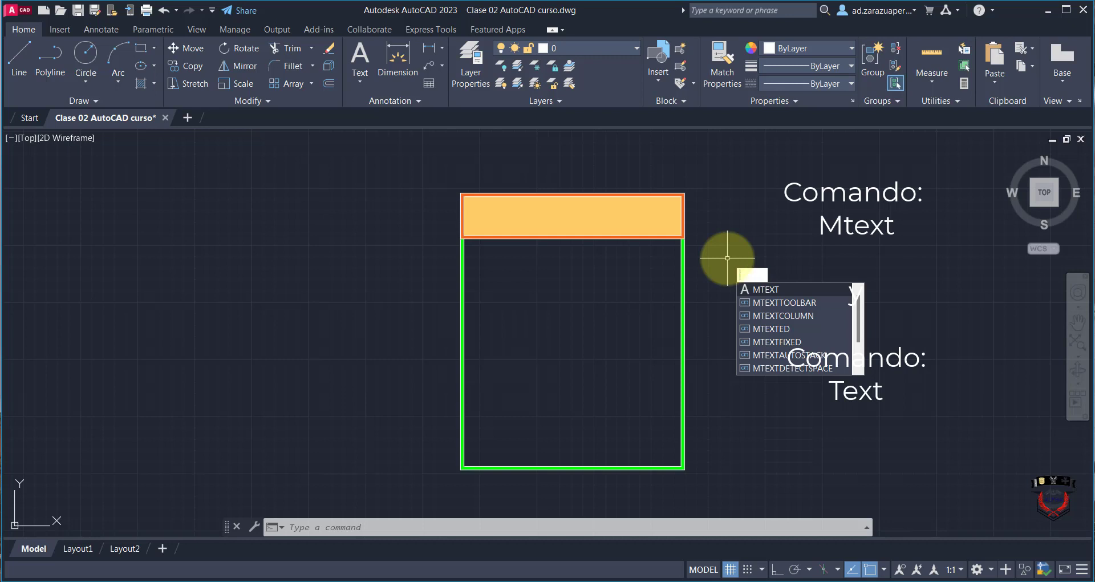
pyautogui.write('text')
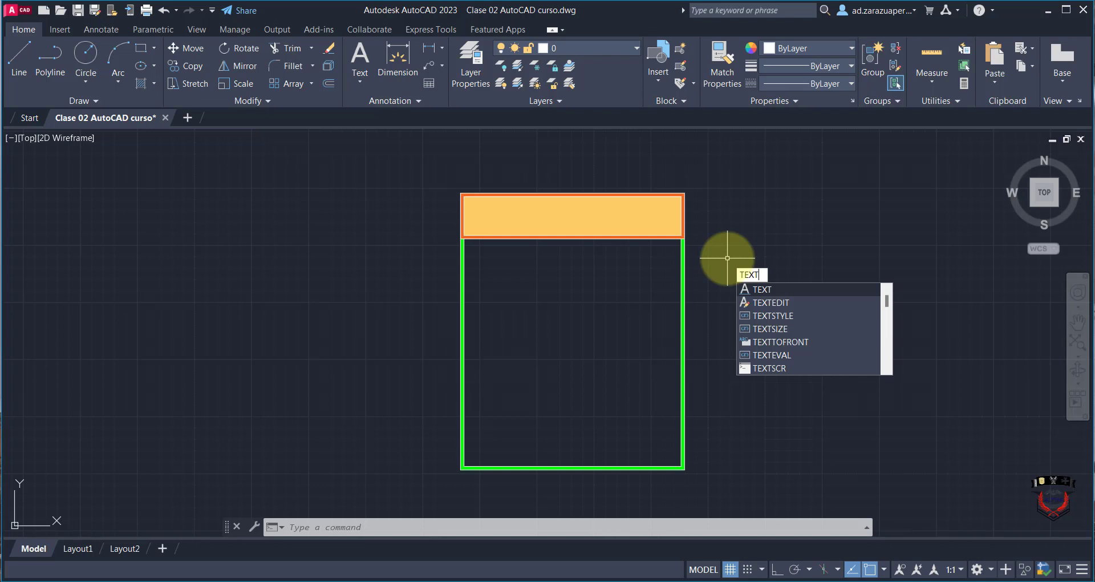
pyautogui.press('Return')
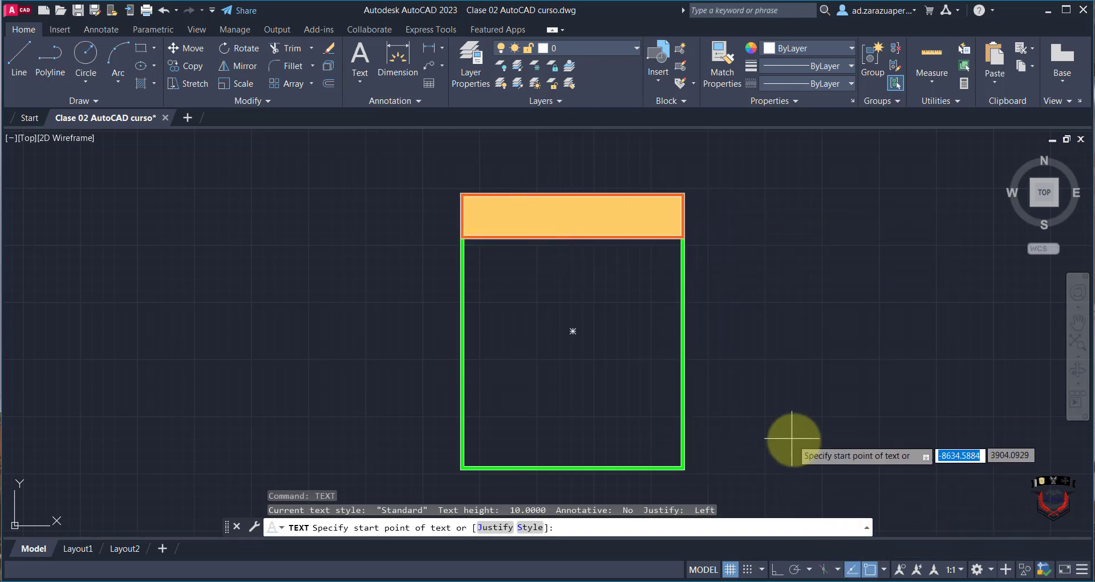
pyautogui.click(859, 573)
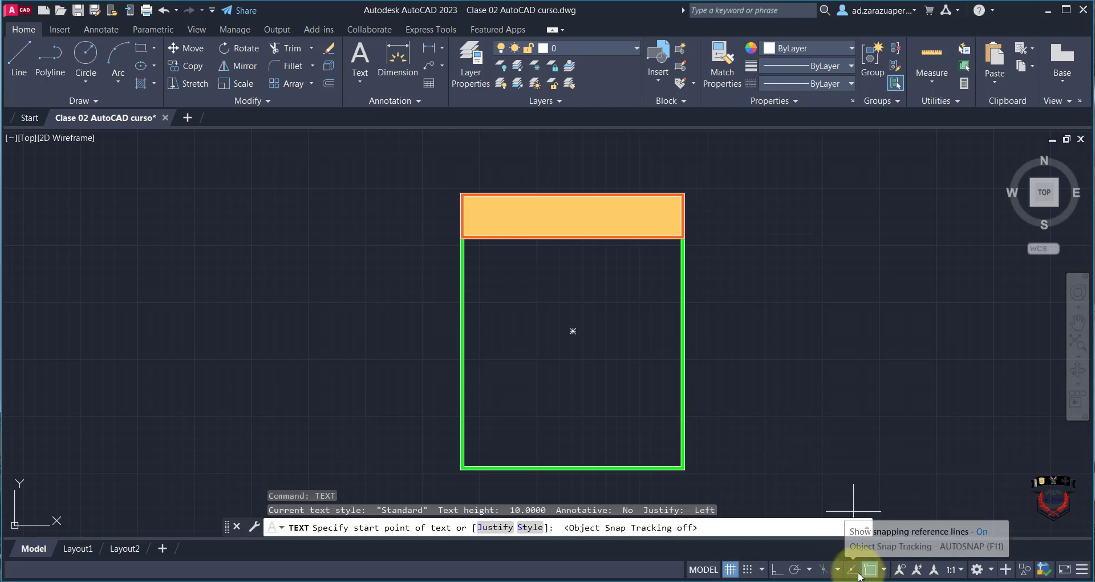
pyautogui.scroll(6, 480, 187)
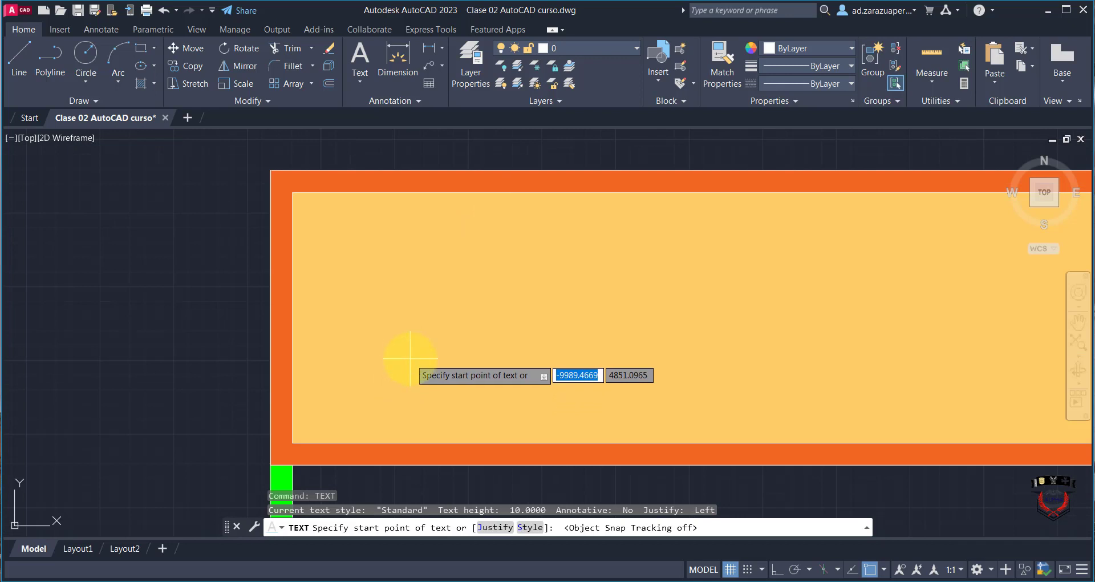
pyautogui.click(410, 358)
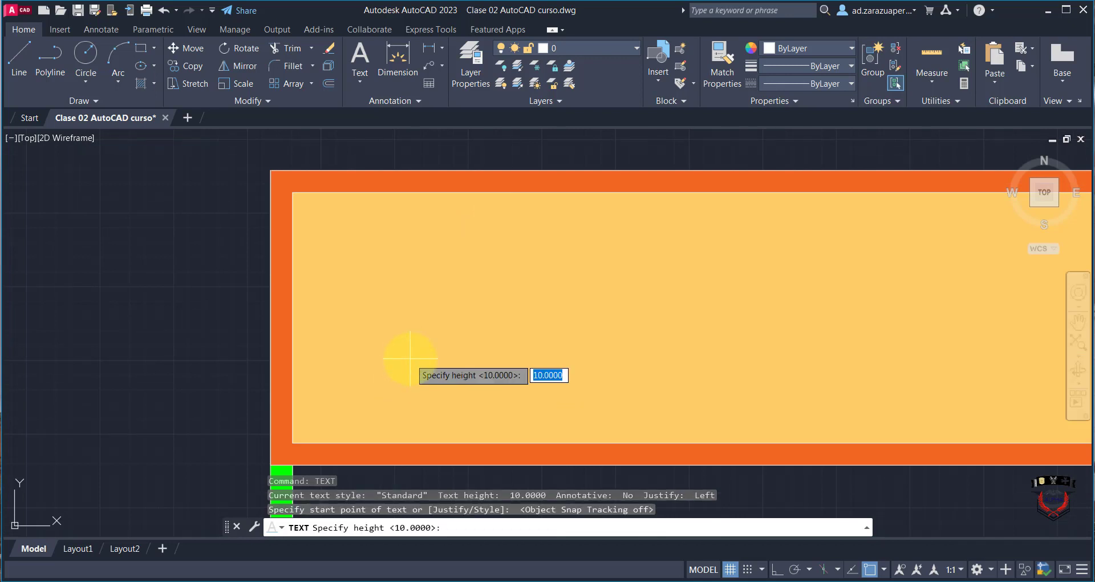
pyautogui.write('50')
pyautogui.press('Return')
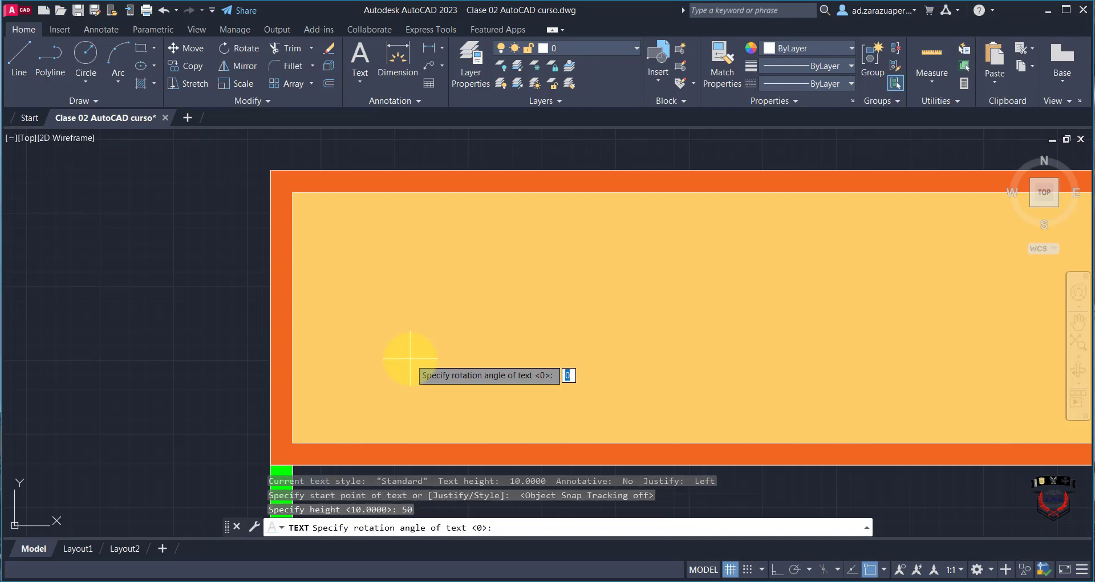
pyautogui.press('Return')
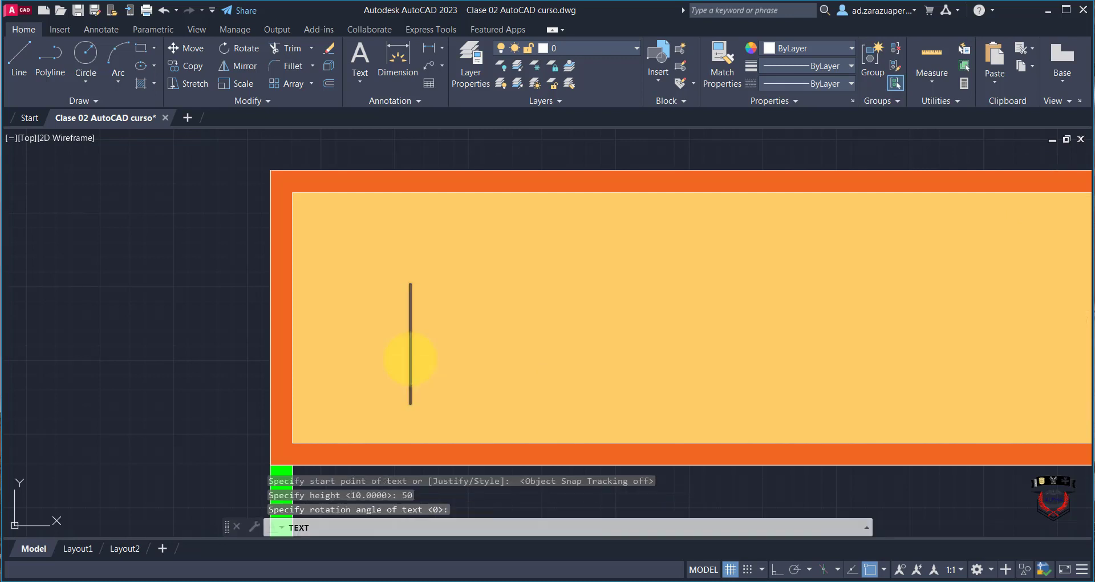
# - Write the title "Clase 04_Comandos" in the strip and end the Text command
pyautogui.write('Clas')
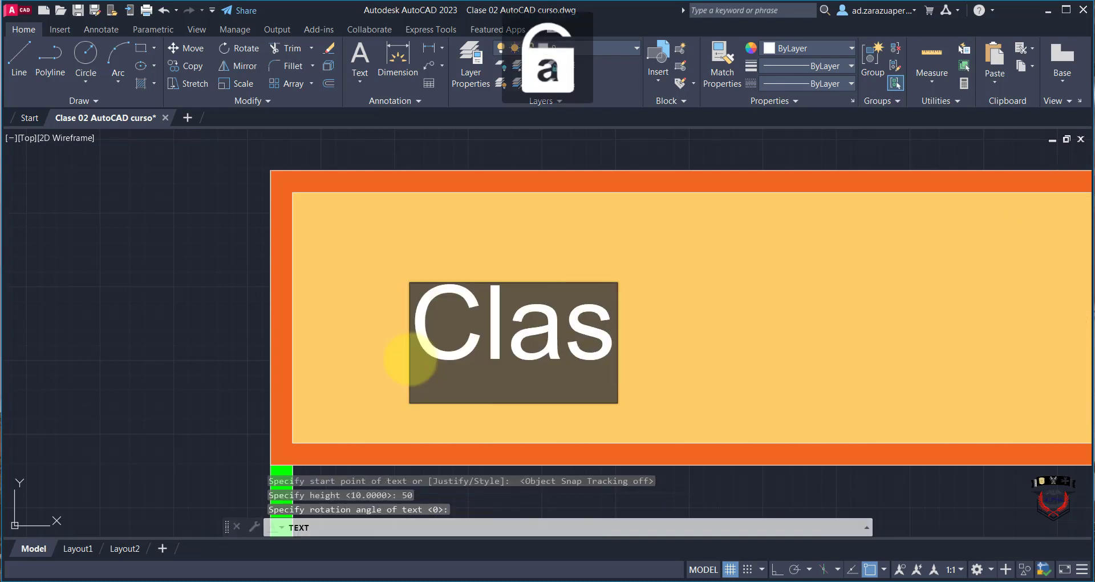
pyautogui.write('e 04_')
pyautogui.press('capslock')
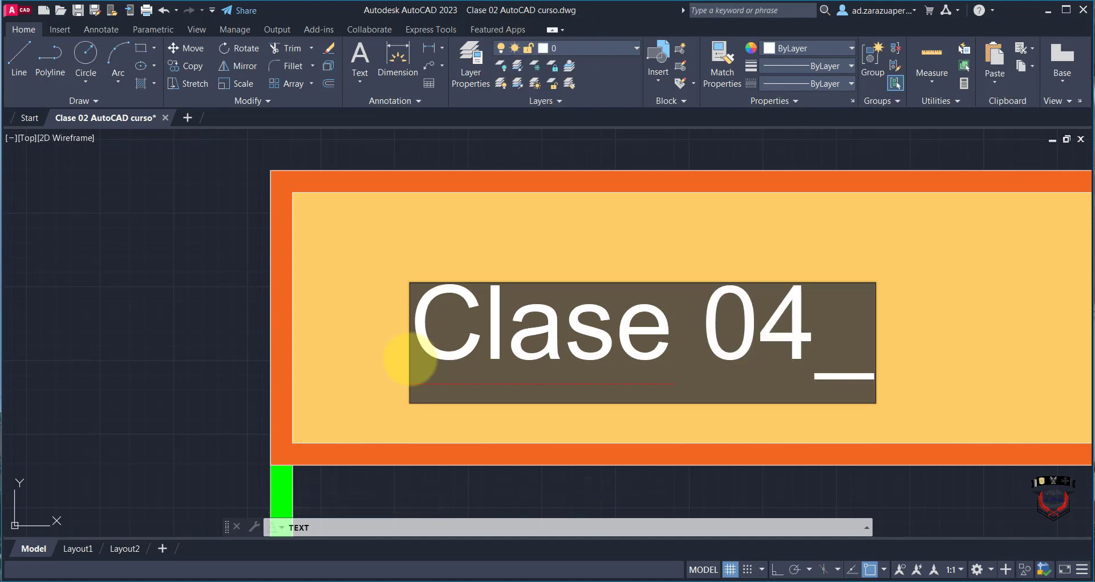
pyautogui.write('C')
pyautogui.press('capslock')
pyautogui.write('omandos')
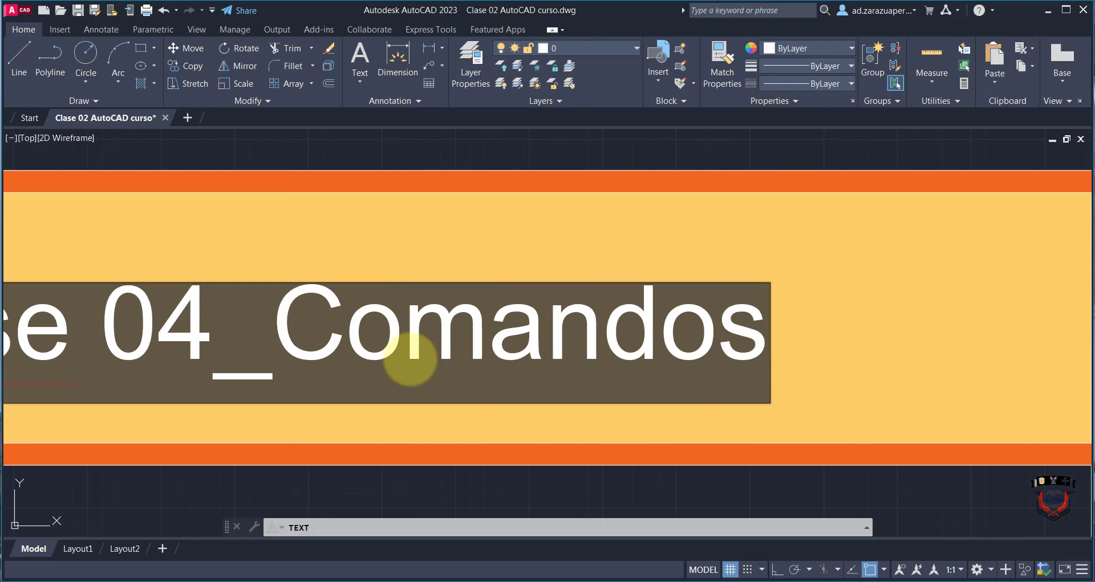
pyautogui.press('capslock')
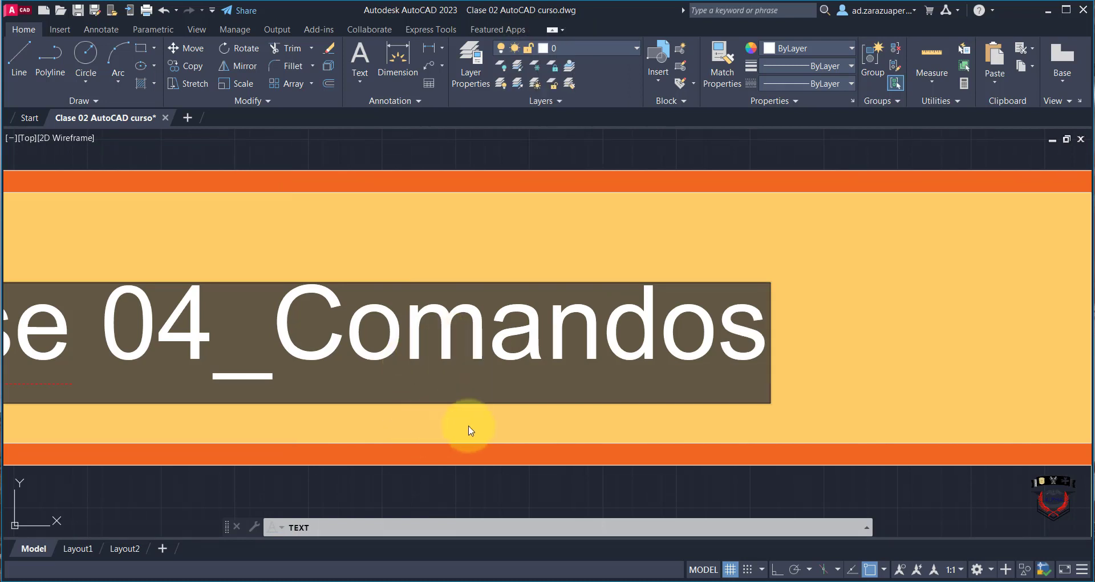
pyautogui.scroll(-2, 470, 430)
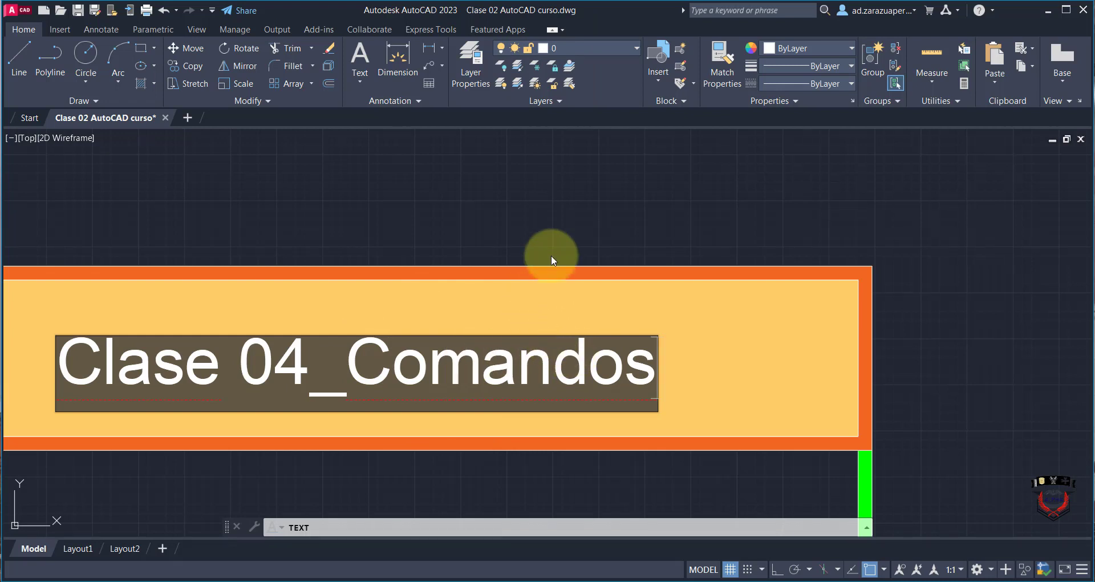
pyautogui.click(591, 211)
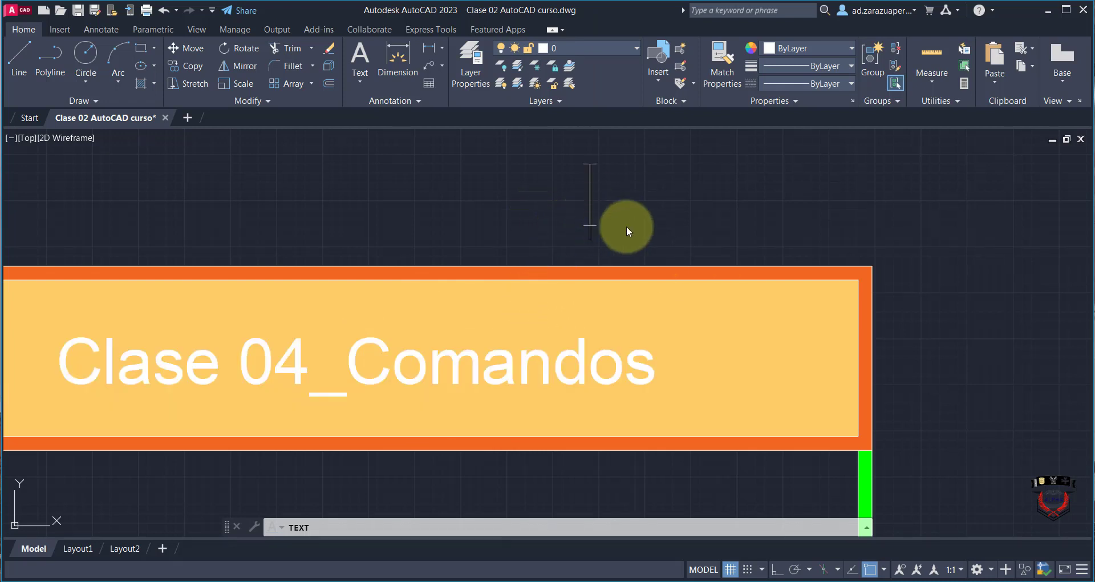
pyautogui.press('Escape')
pyautogui.scroll(-3, 465, 371)
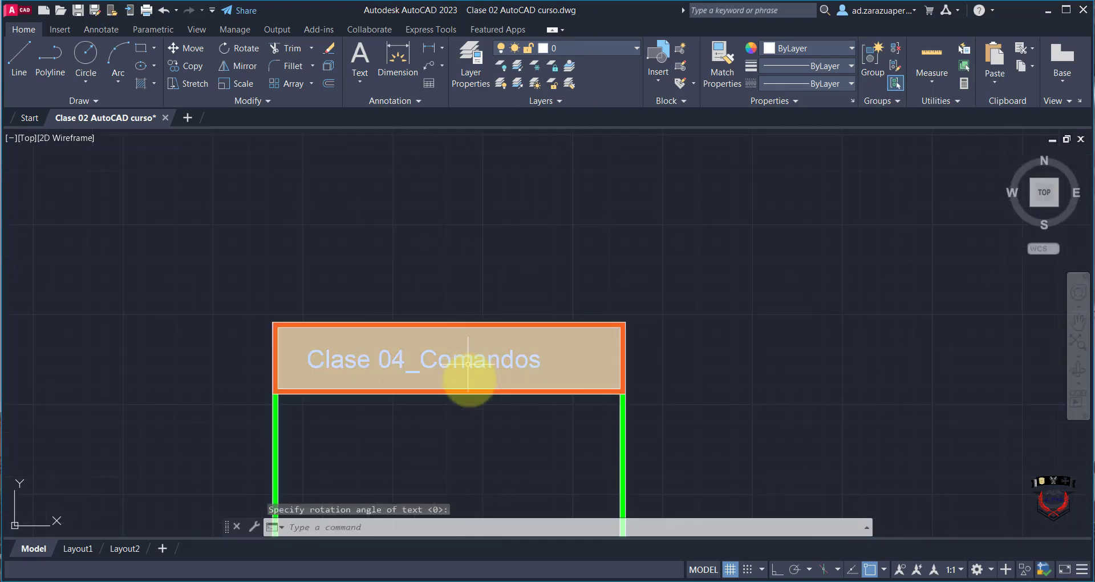
pyautogui.scroll(2, 376, 376)
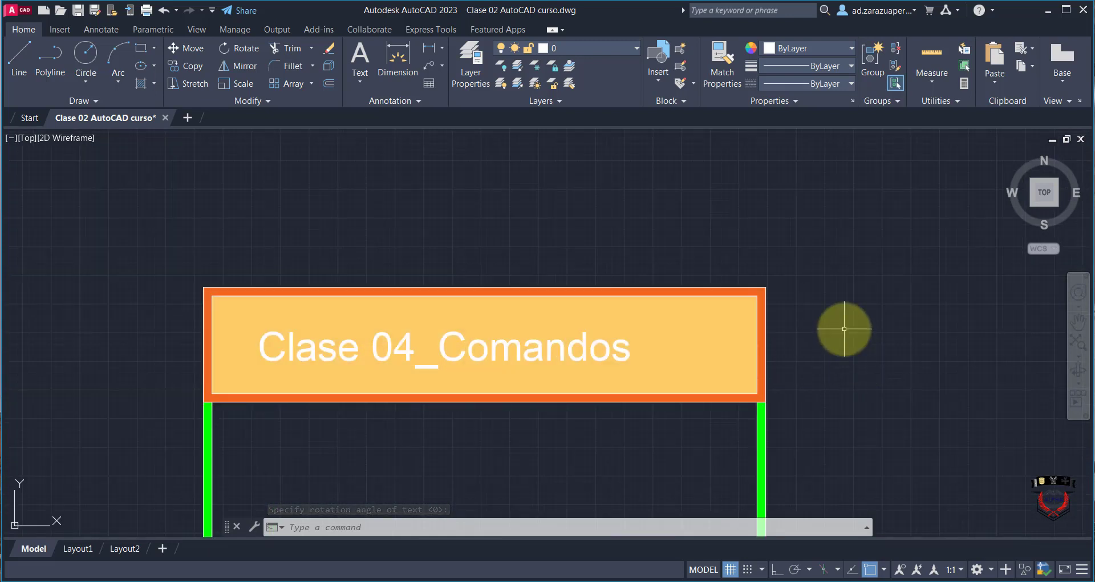
pyautogui.scroll(-6, 844, 329)
pyautogui.scroll(4, 850, 354)
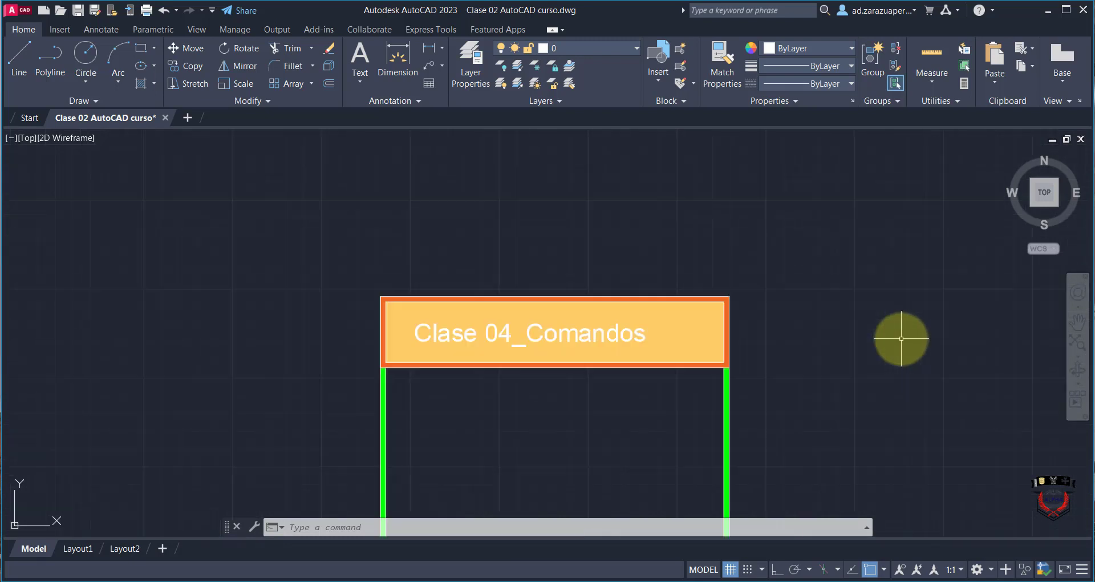
pyautogui.scroll(3, 941, 298)
pyautogui.scroll(-3, 935, 350)
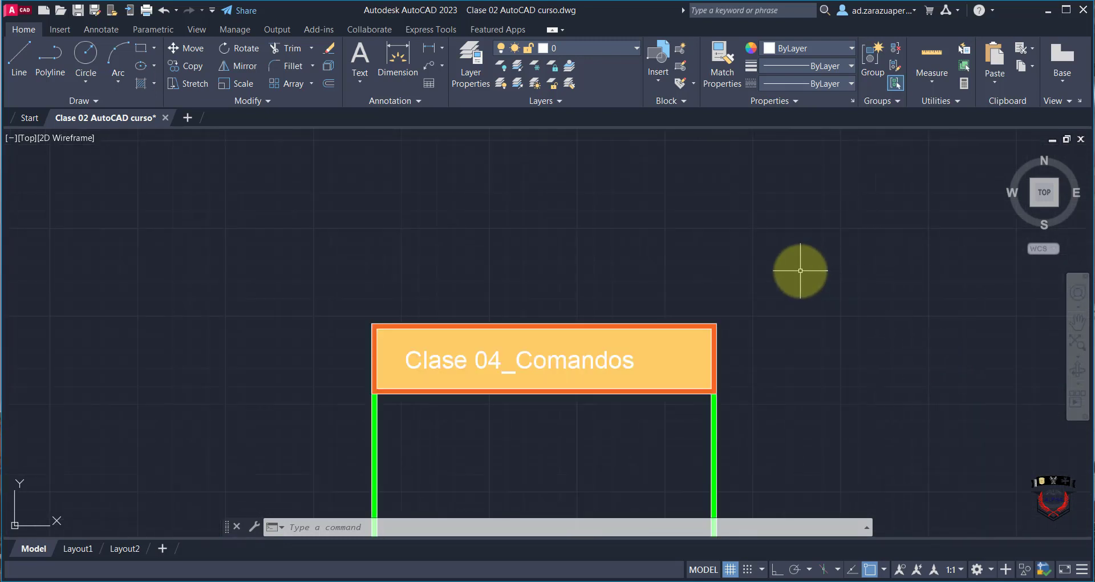
pyautogui.press('F8')
pyautogui.scroll(-6, 883, 359)
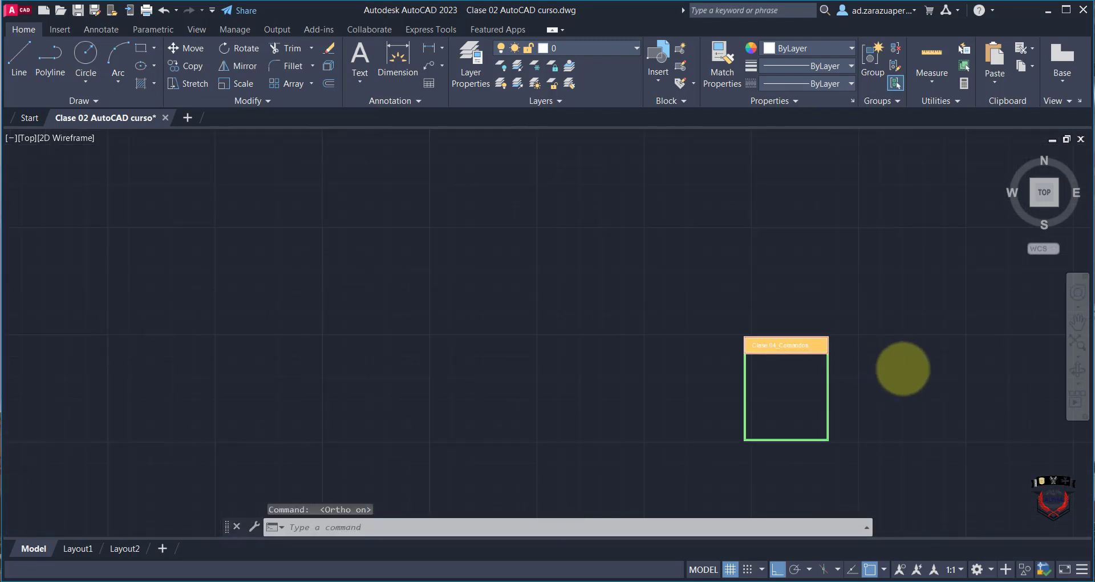
pyautogui.scroll(6, 891, 370)
pyautogui.scroll(2, 891, 370)
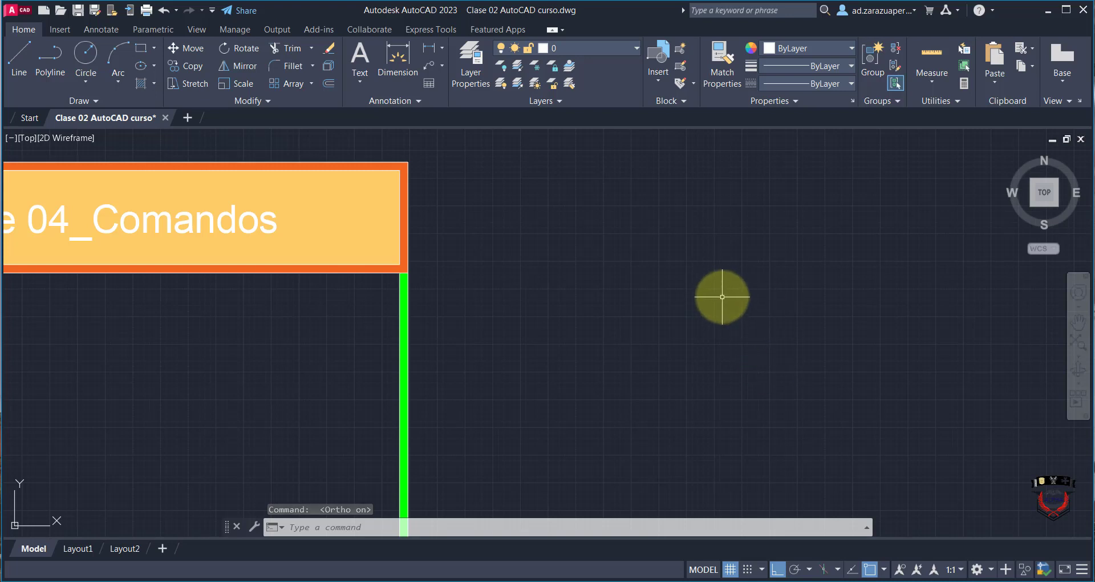
pyautogui.write('TEXT')
pyautogui.press('Escape')
pyautogui.press('F8')
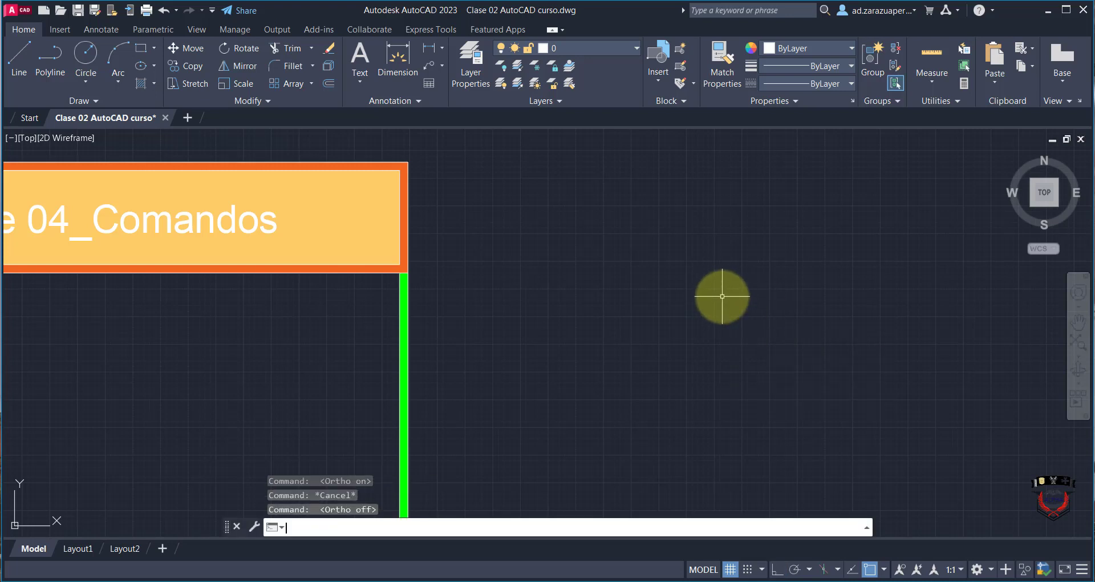
# - With Ortho on, try a single-line Text beside the frame by picking its height and rotation, end it without content and turn Ortho off
pyautogui.press('F8')
pyautogui.write('TEXT')
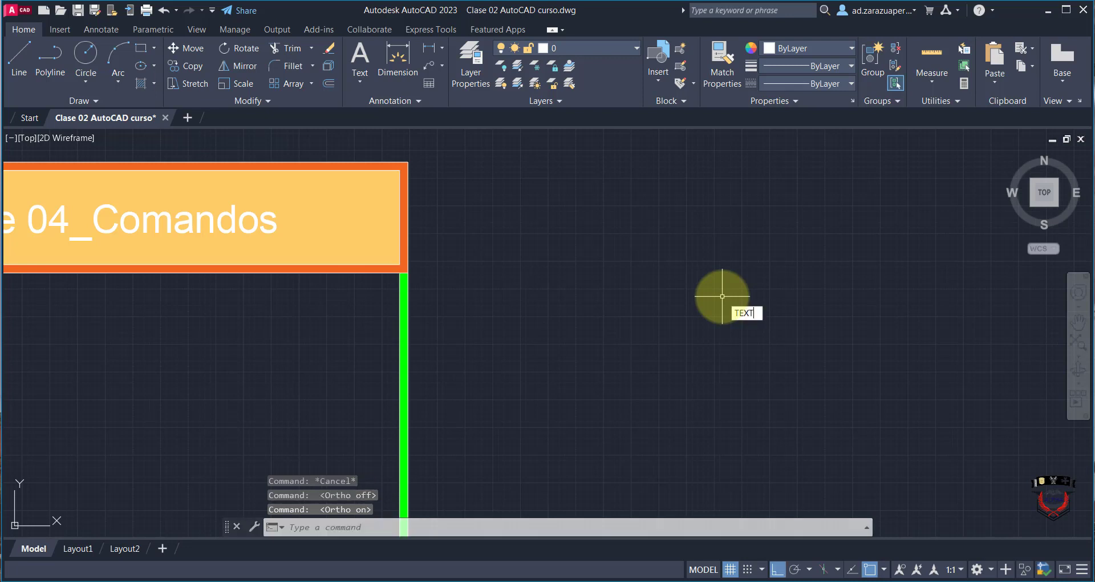
pyautogui.press('Return')
pyautogui.click(637, 295)
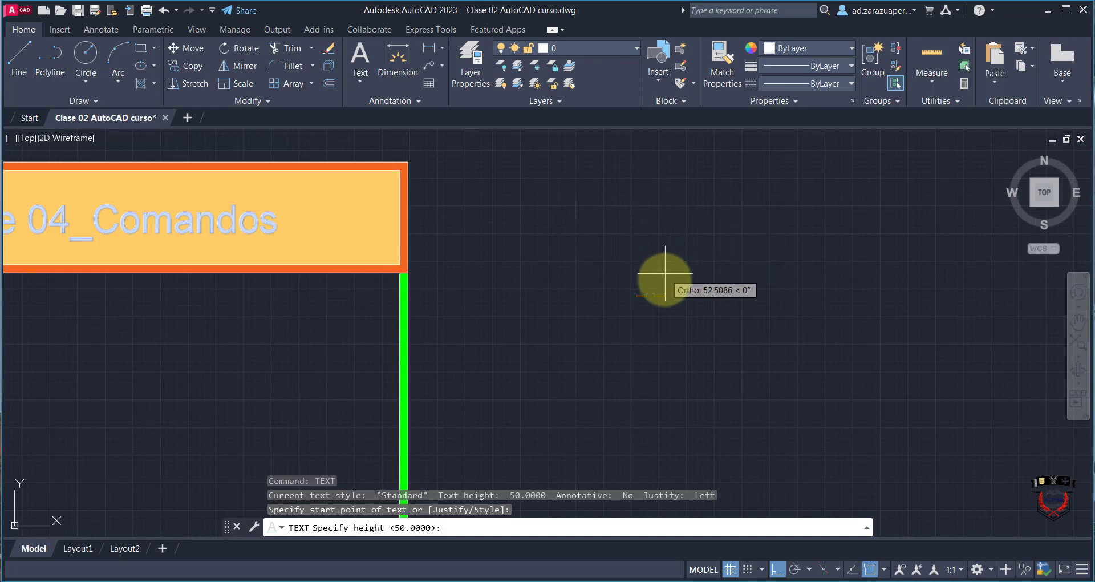
pyautogui.scroll(2, 654, 294)
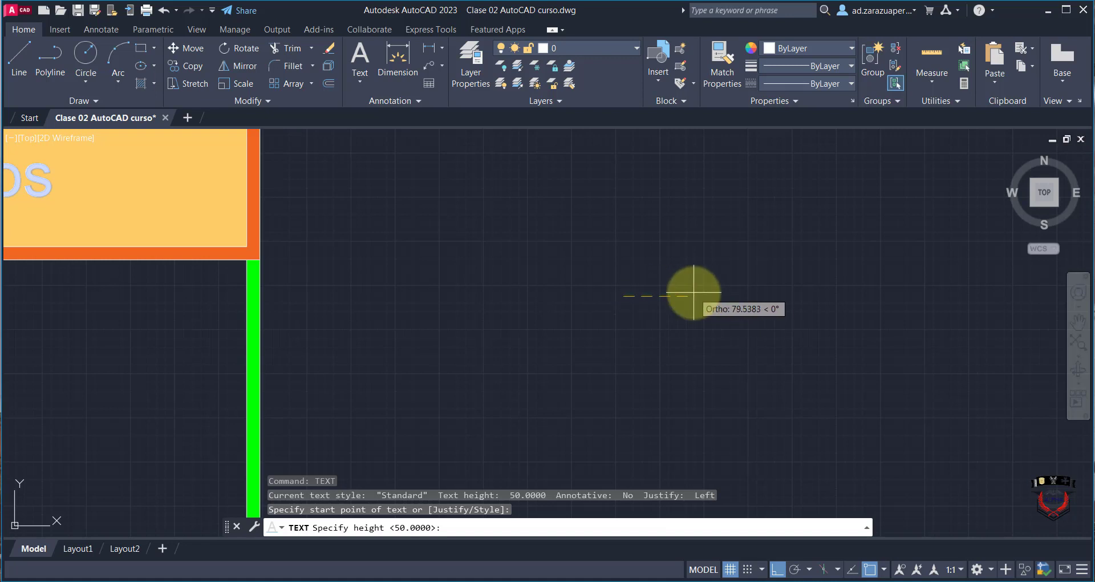
pyautogui.scroll(-2, 653, 323)
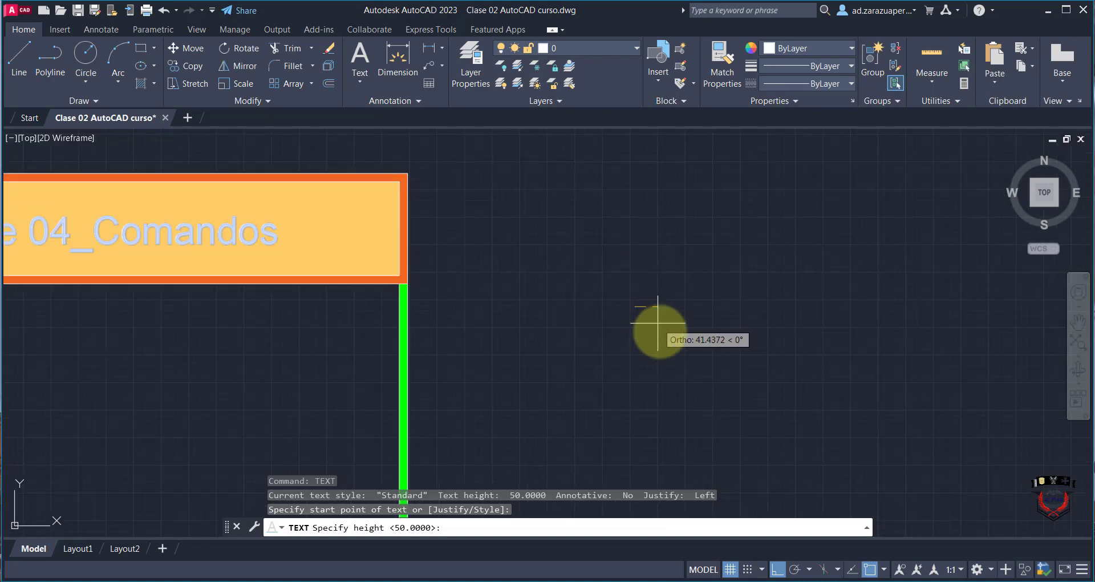
pyautogui.scroll(2, 649, 283)
pyautogui.scroll(3, 648, 276)
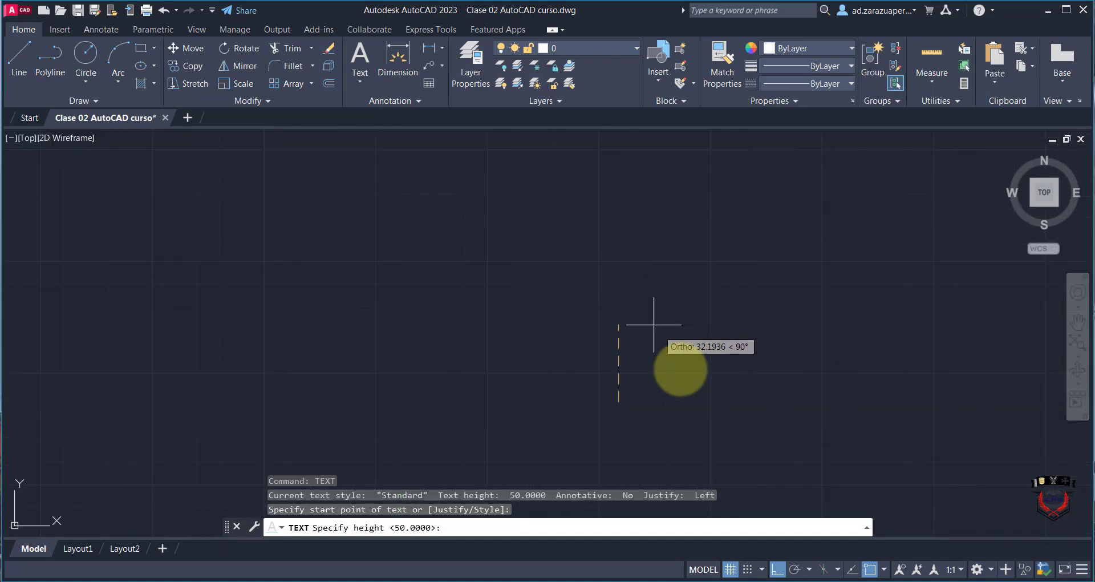
pyautogui.scroll(2, 707, 409)
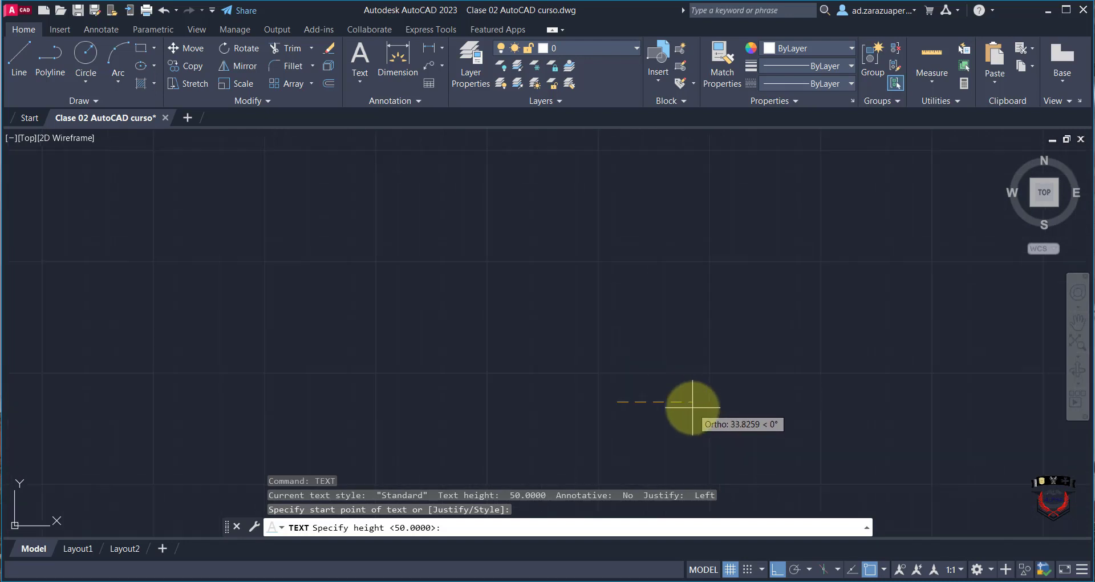
pyautogui.scroll(-3, 692, 408)
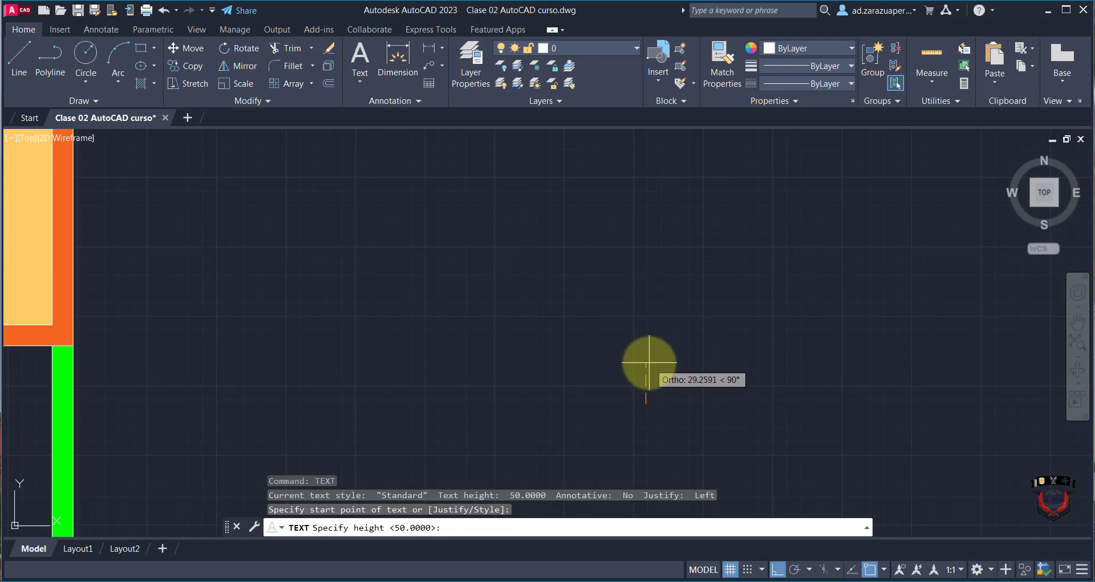
pyautogui.click(649, 333)
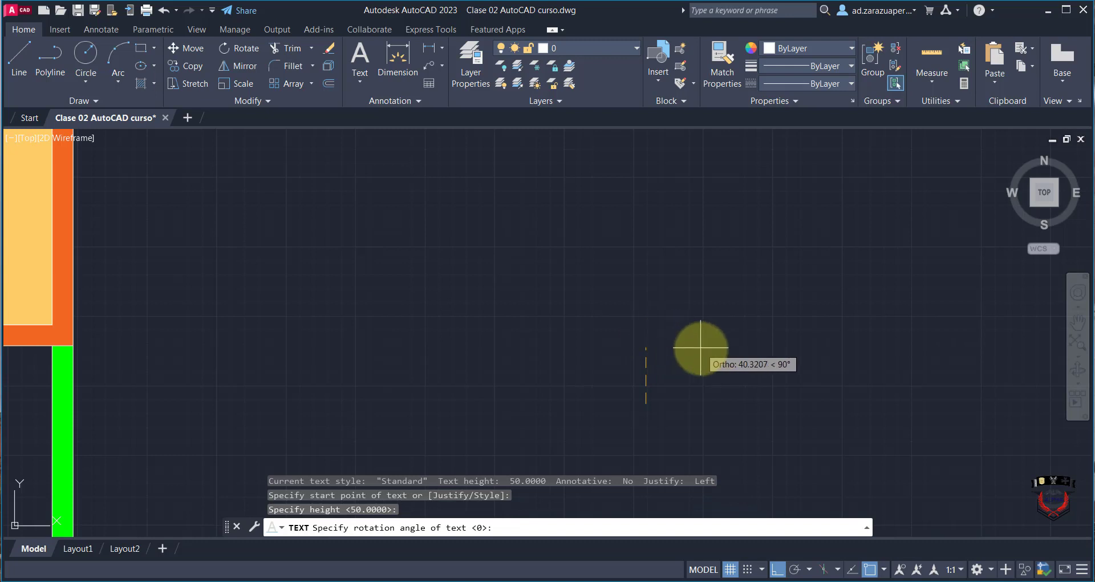
pyautogui.click(689, 387)
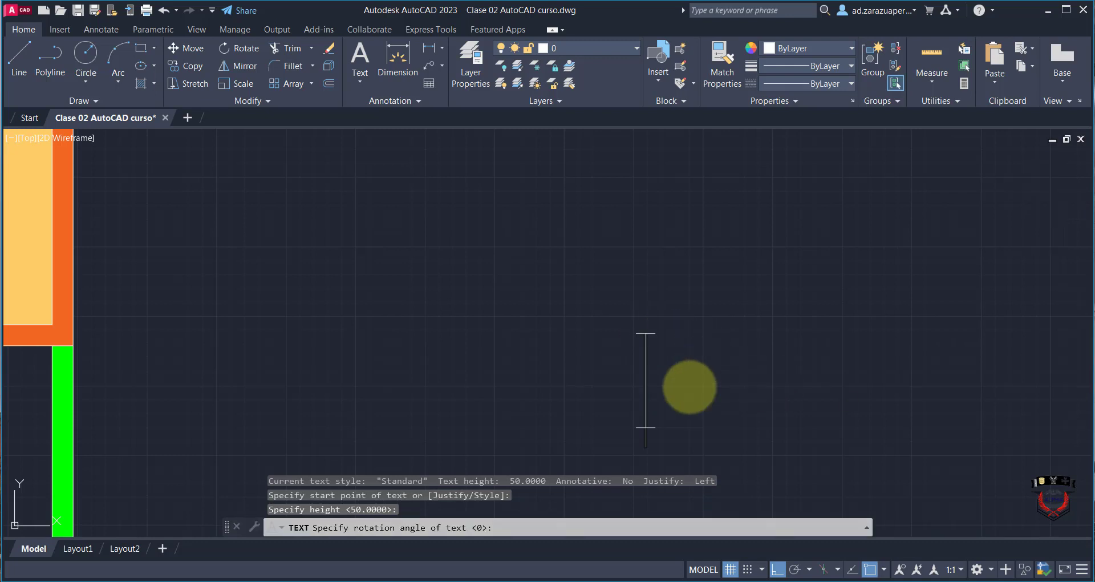
pyautogui.scroll(-6, 623, 408)
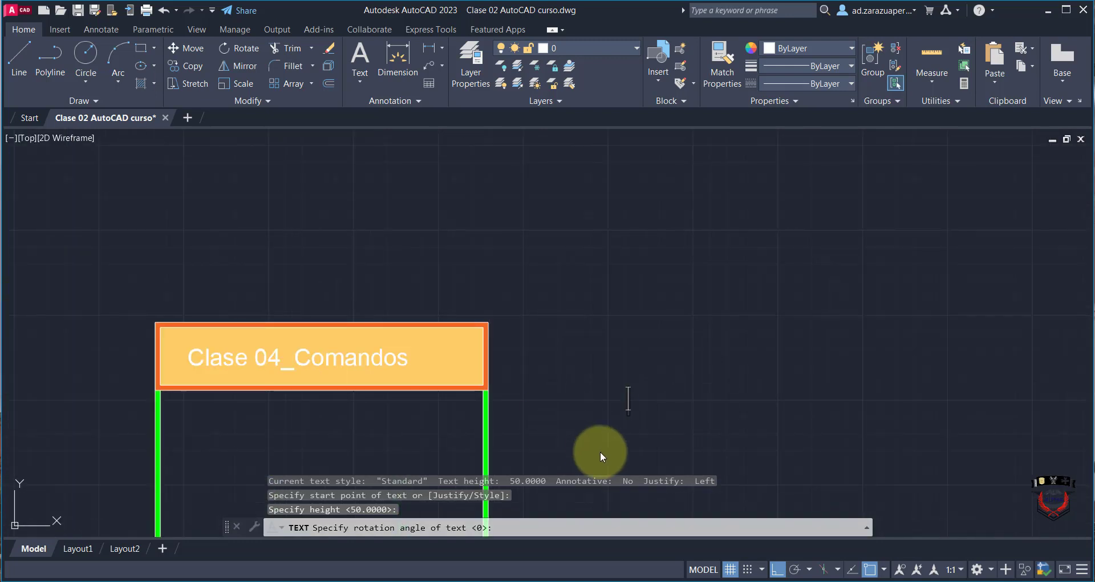
pyautogui.press('Return')
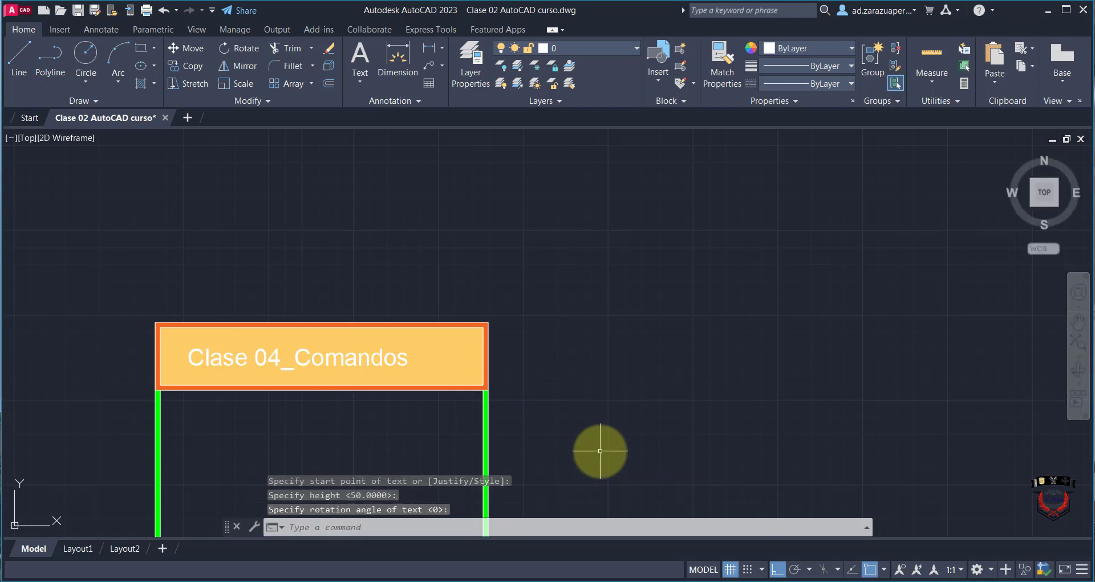
pyautogui.press('F8')
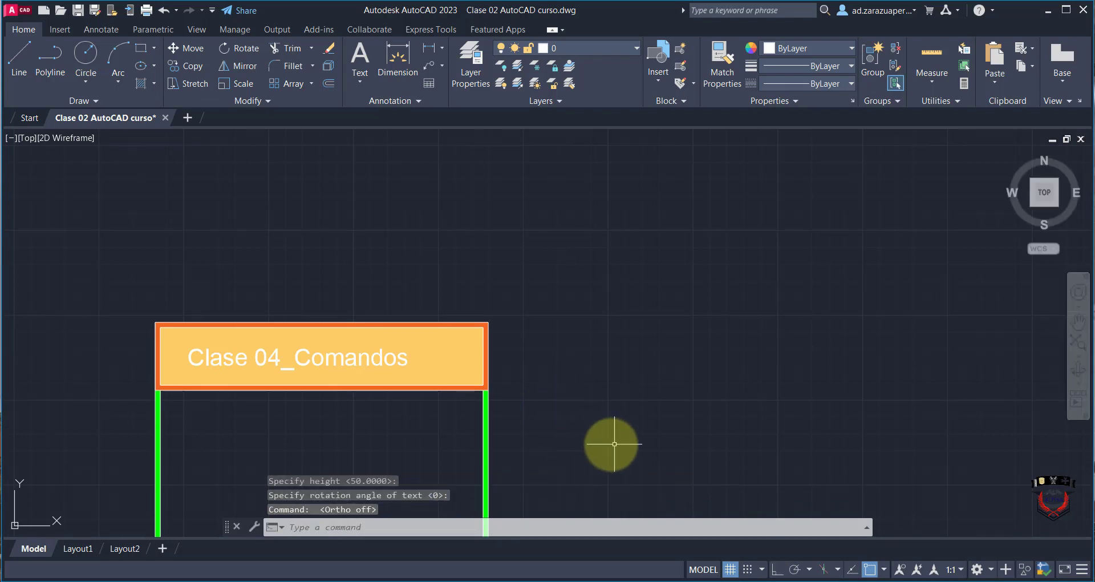
# - Move the "Clase 04_Comandos" title horizontally to the middle of the orange title strip
pyautogui.scroll(-4, 609, 442)
pyautogui.scroll(4, 481, 433)
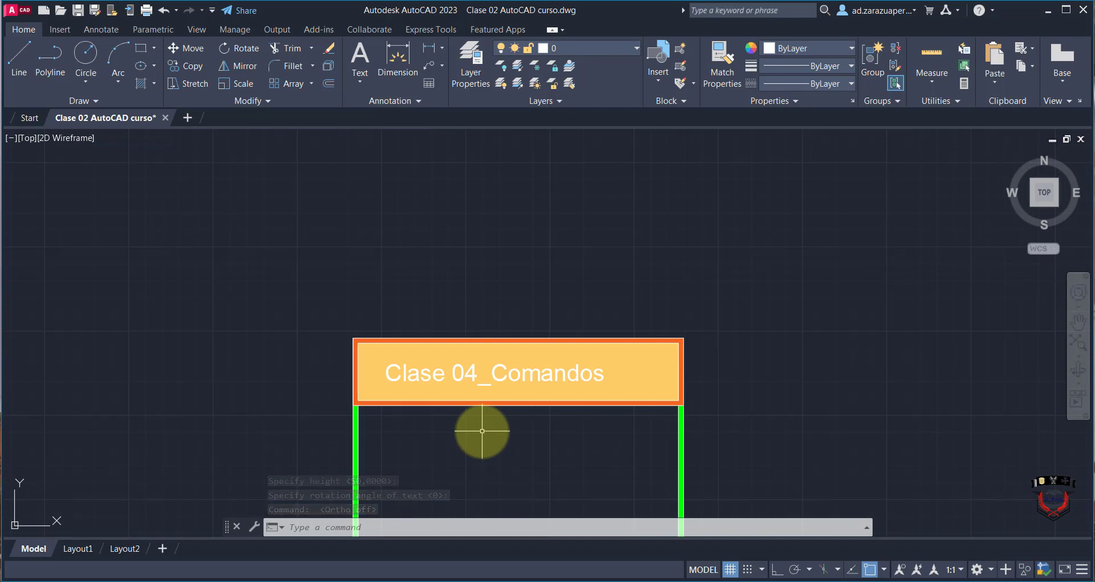
pyautogui.scroll(6, 473, 374)
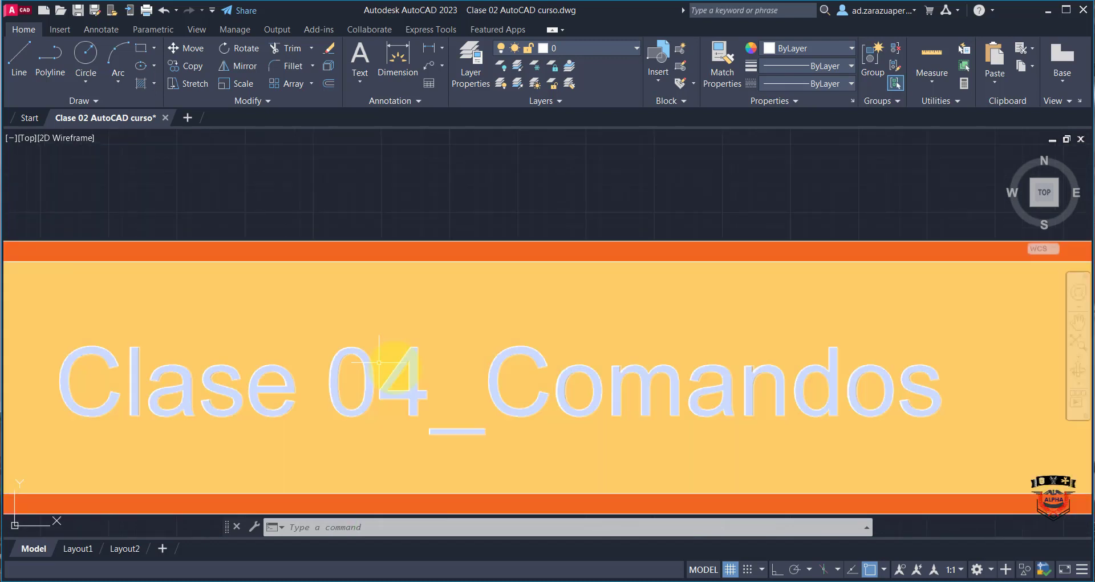
pyautogui.scroll(-4, 385, 373)
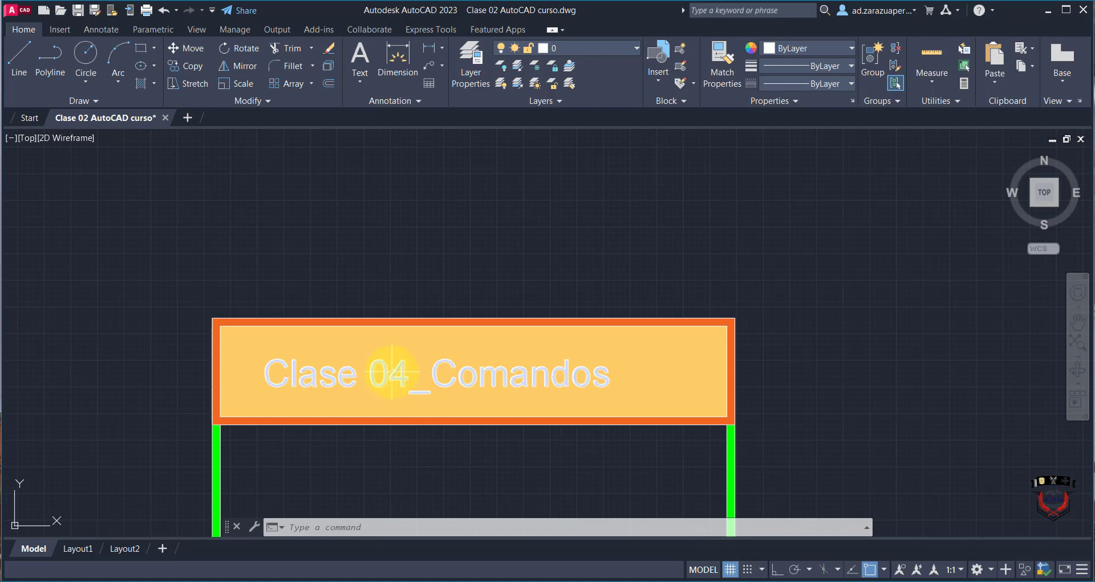
pyautogui.click(391, 372)
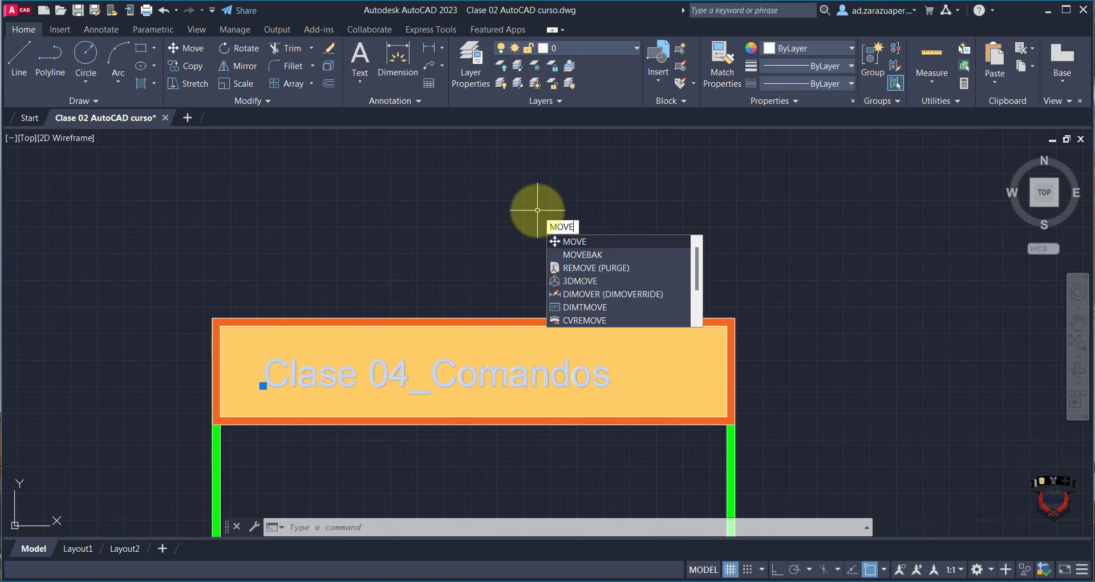
pyautogui.press('Return')
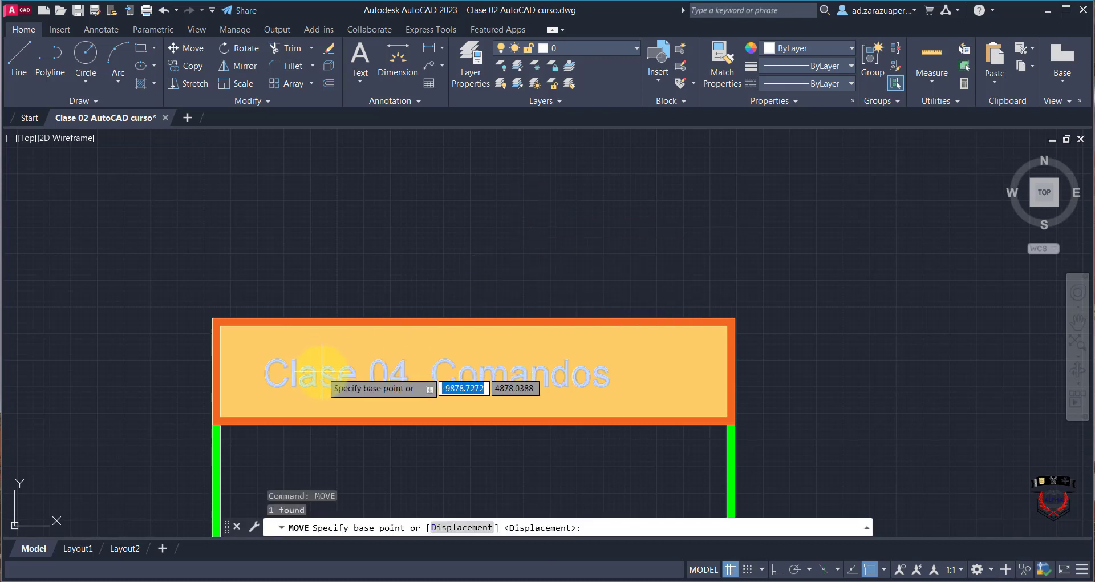
pyautogui.click(328, 363)
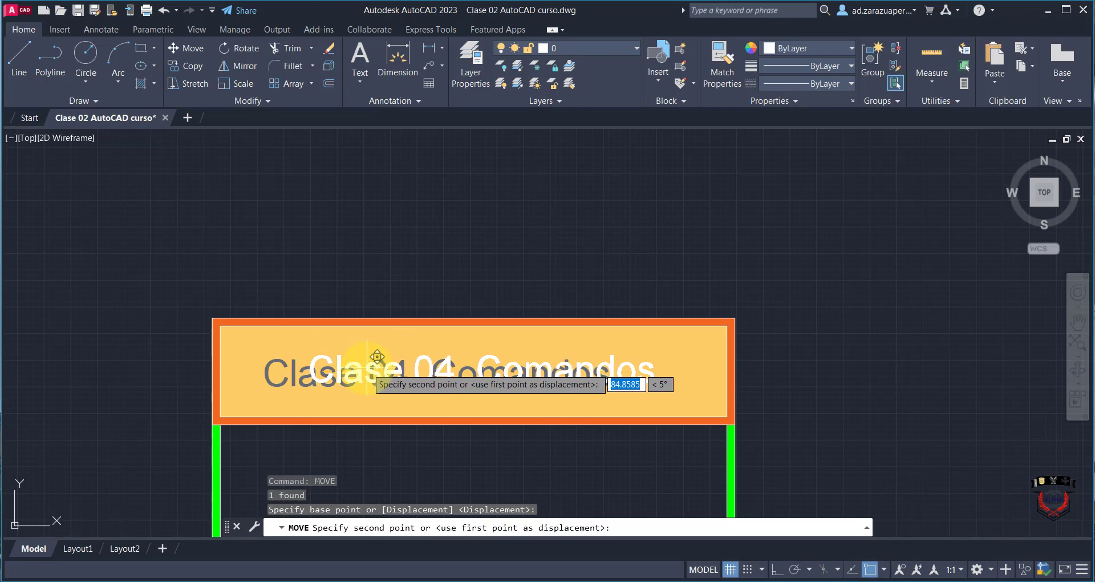
pyautogui.click(370, 364)
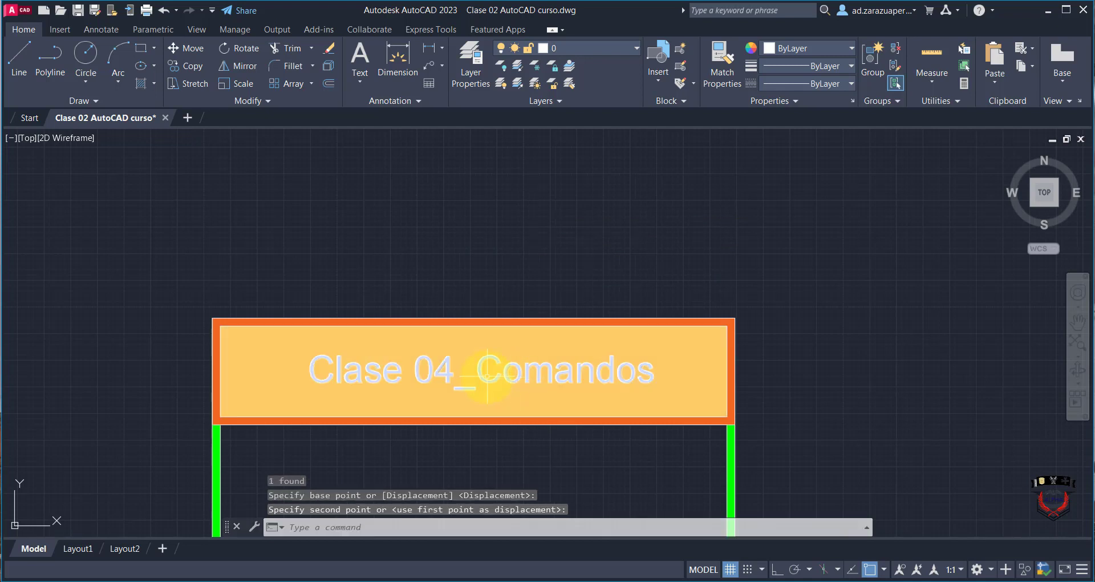
# - Cut the "Clase 04_Comandos" title and paste it back centred in the title strip
pyautogui.scroll(-2, 487, 377)
pyautogui.scroll(-4, 502, 371)
pyautogui.scroll(4, 501, 399)
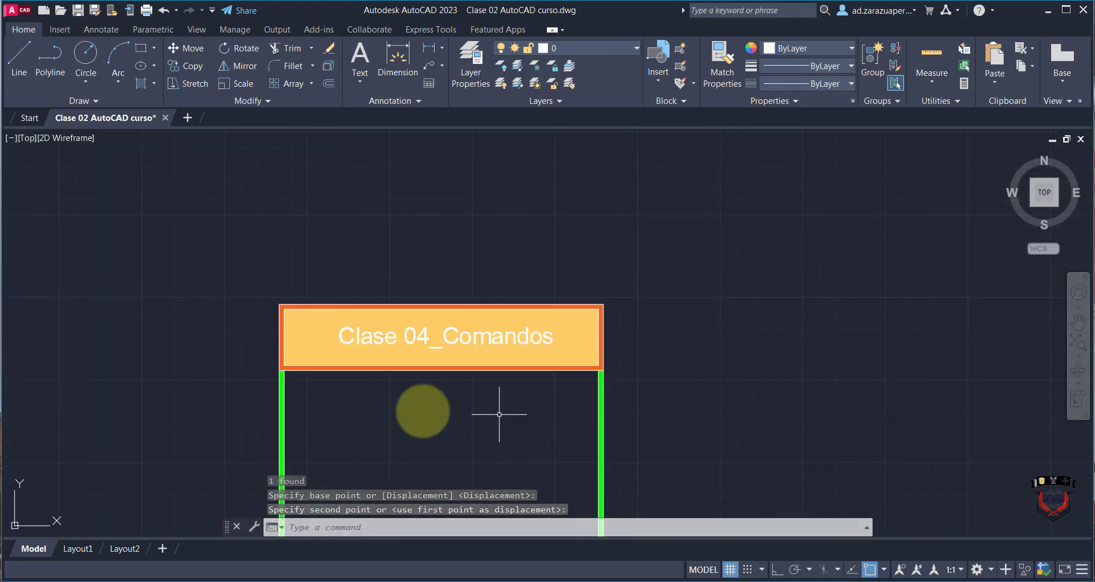
pyautogui.scroll(4, 356, 356)
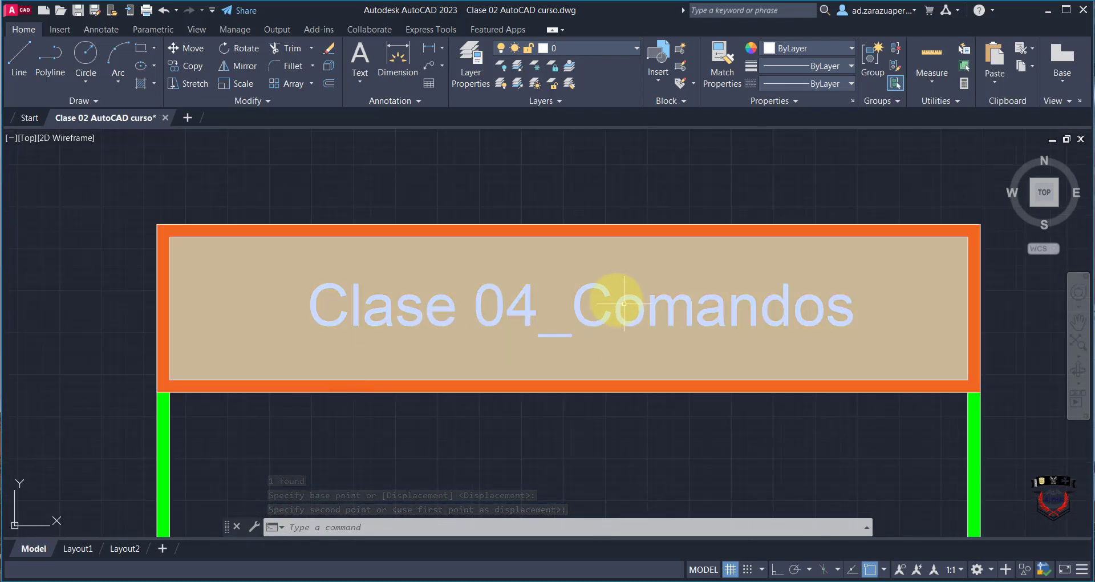
pyautogui.click(594, 289)
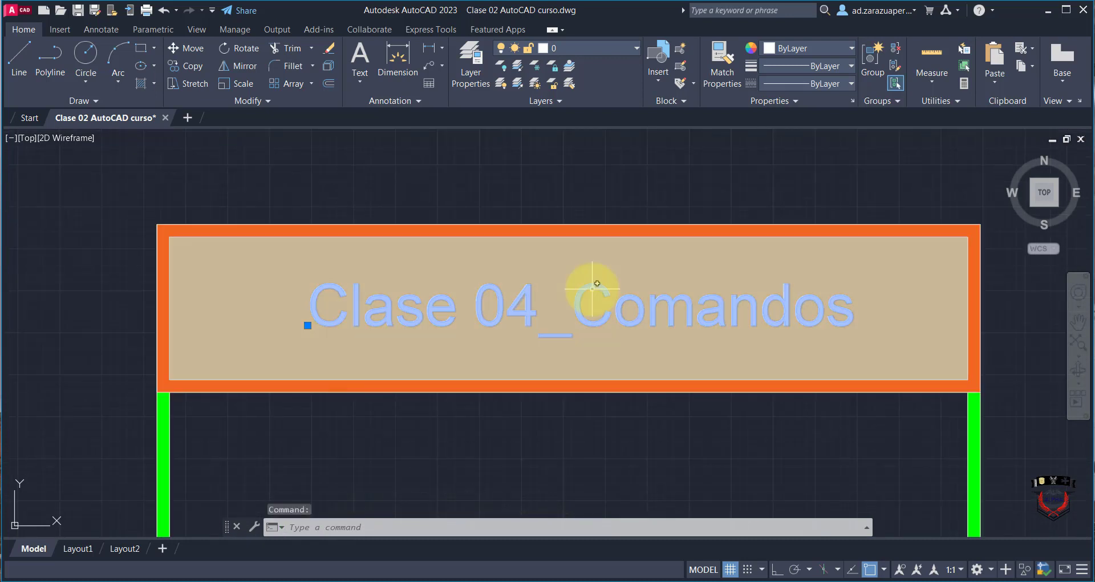
pyautogui.hotkey('ctrl', 'x')
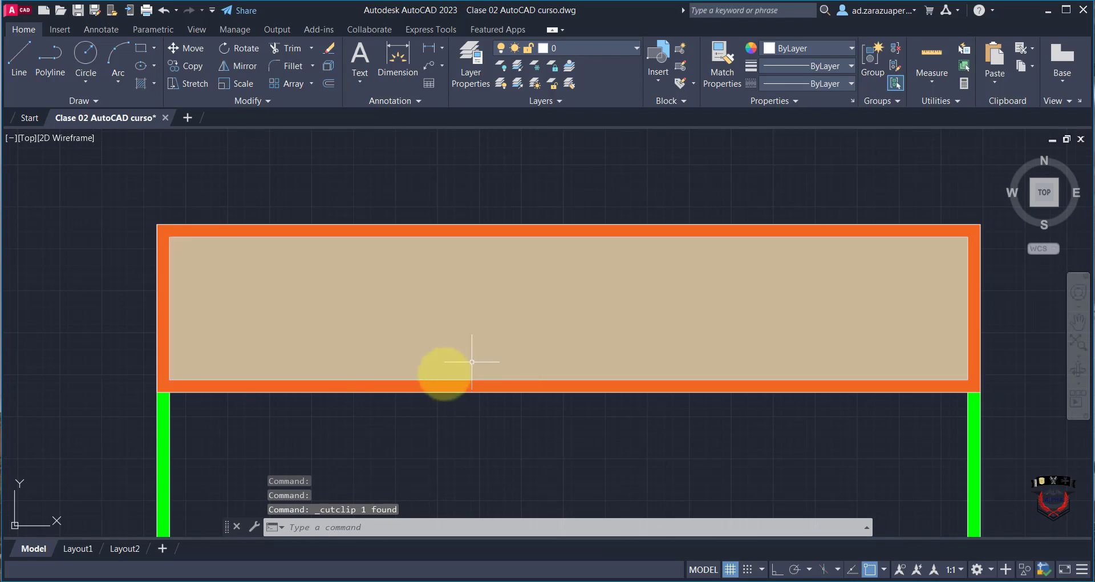
pyautogui.scroll(-2, 444, 374)
pyautogui.hotkey('ctrl', 'v')
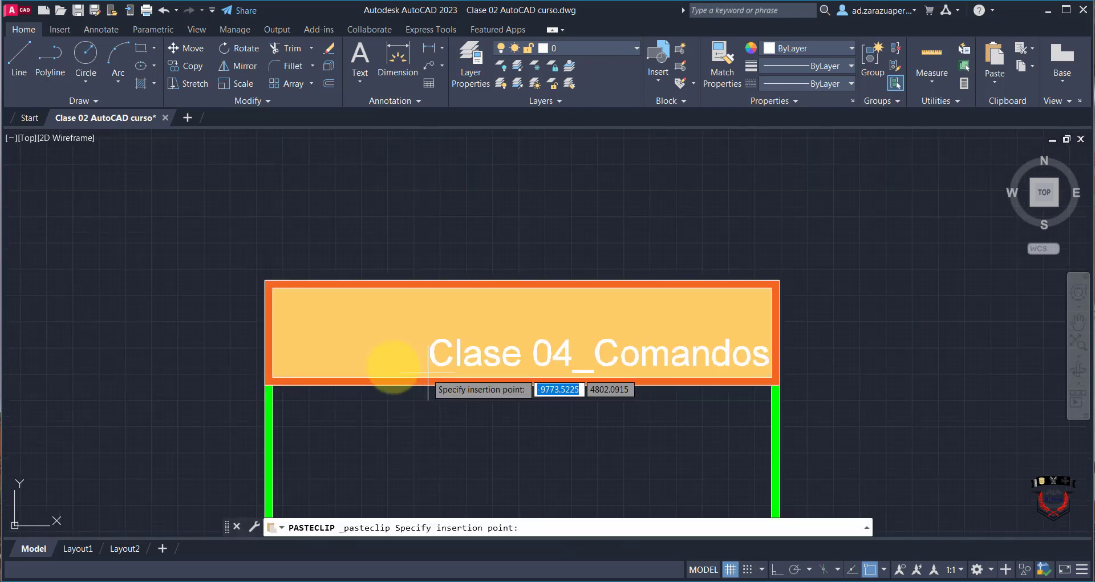
pyautogui.scroll(2, 382, 363)
pyautogui.click(345, 342)
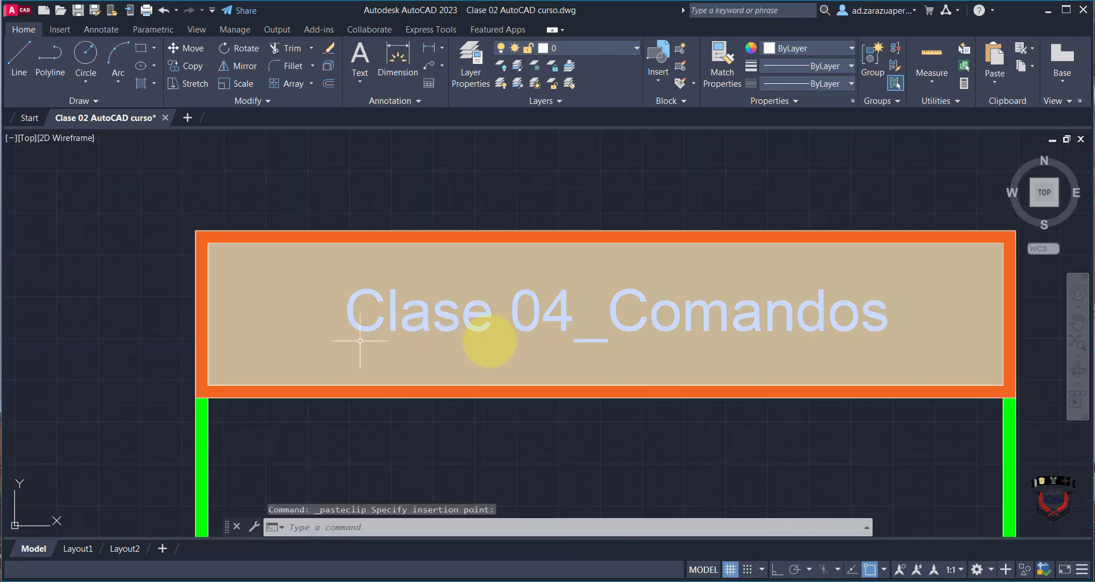
pyautogui.scroll(-4, 672, 337)
pyautogui.scroll(2, 637, 328)
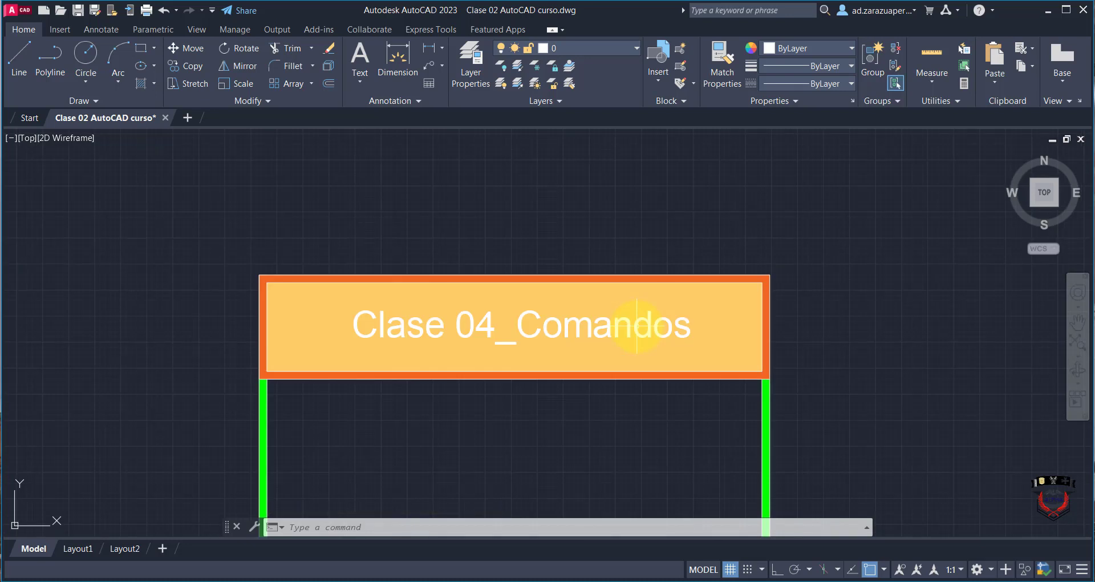
pyautogui.scroll(-2, 818, 378)
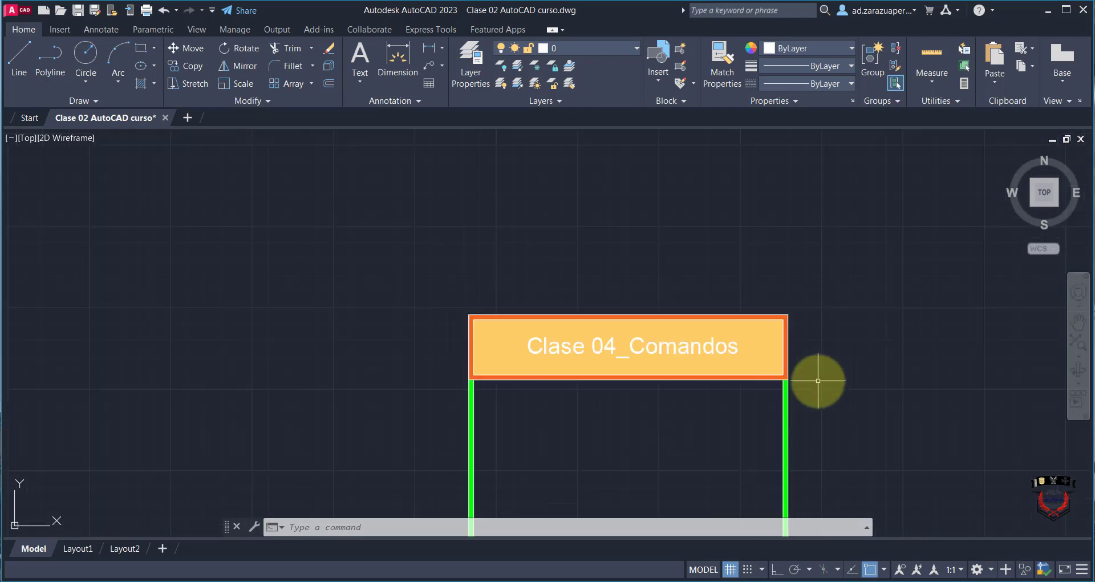
pyautogui.scroll(2, 666, 412)
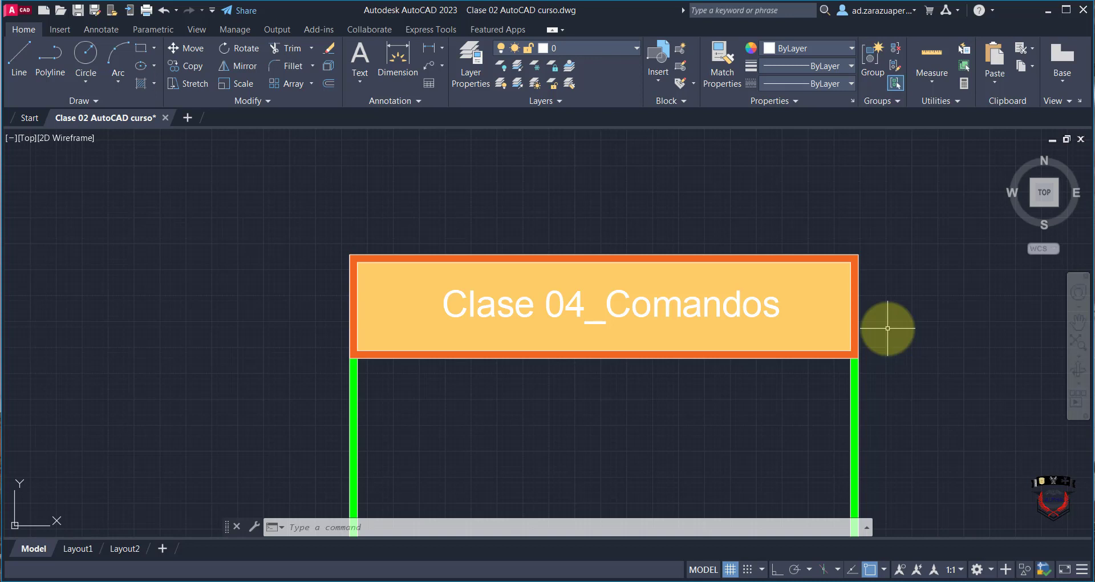
pyautogui.scroll(-3, 887, 328)
pyautogui.scroll(3, 947, 395)
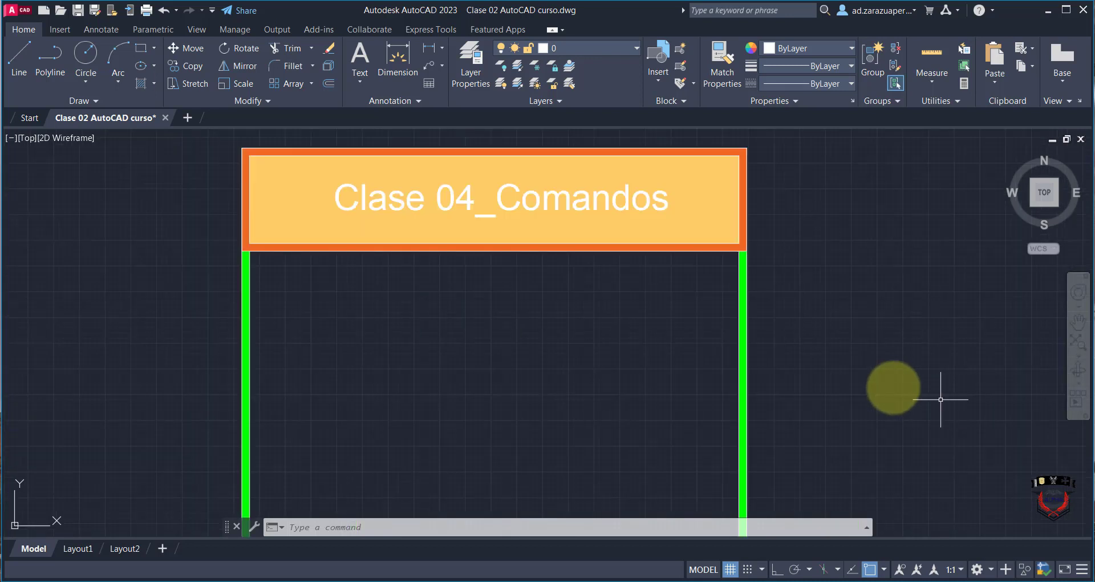
pyautogui.scroll(-2, 765, 212)
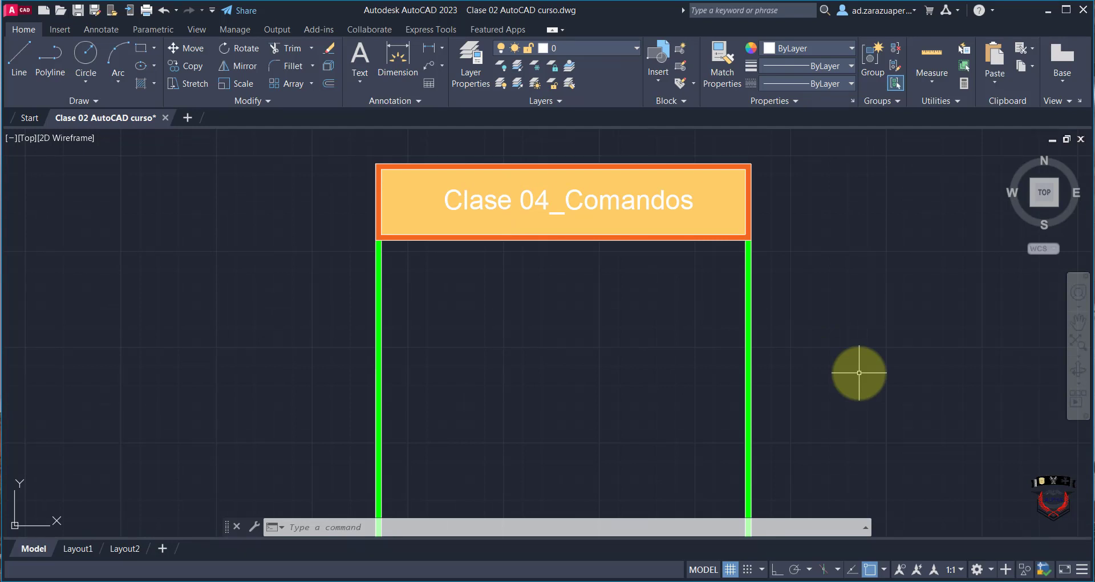
pyautogui.scroll(-3, 403, 345)
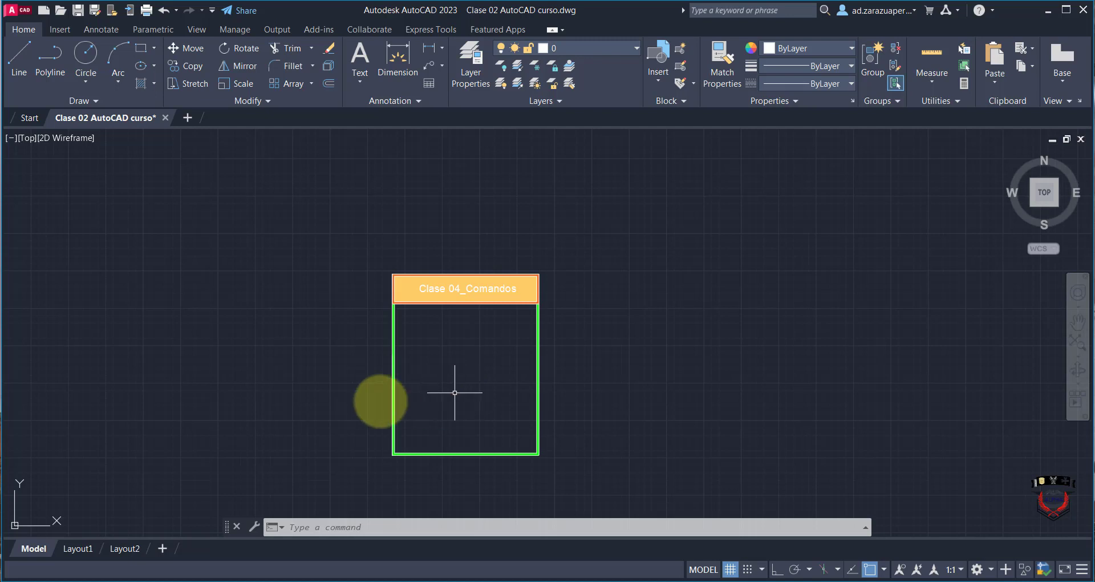
pyautogui.scroll(6, 374, 396)
pyautogui.scroll(-2, 355, 319)
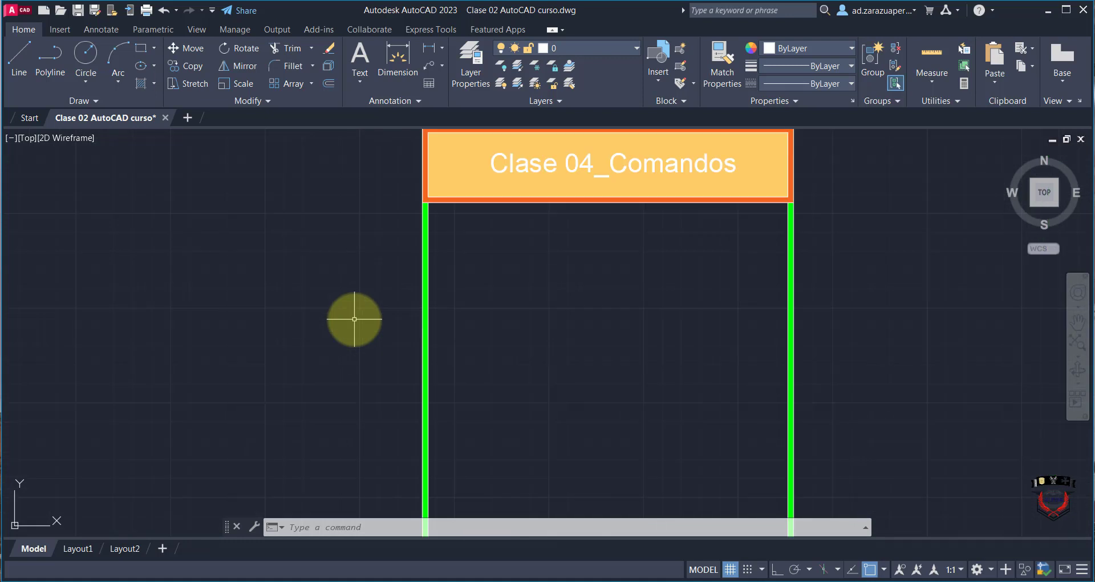
# - Dimension the frame's outer left edge from the title strip's lower-left corner to the frame's lower-left corner, placing the dimension outside the frame
pyautogui.write('dim')
pyautogui.press('Return')
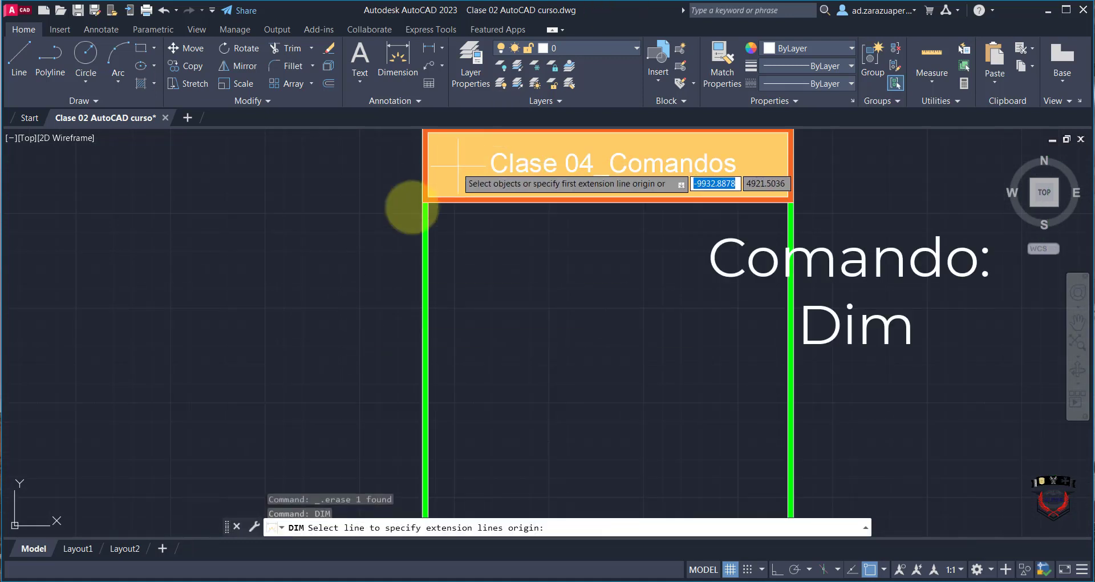
pyautogui.scroll(10, 403, 200)
pyautogui.click(523, 321)
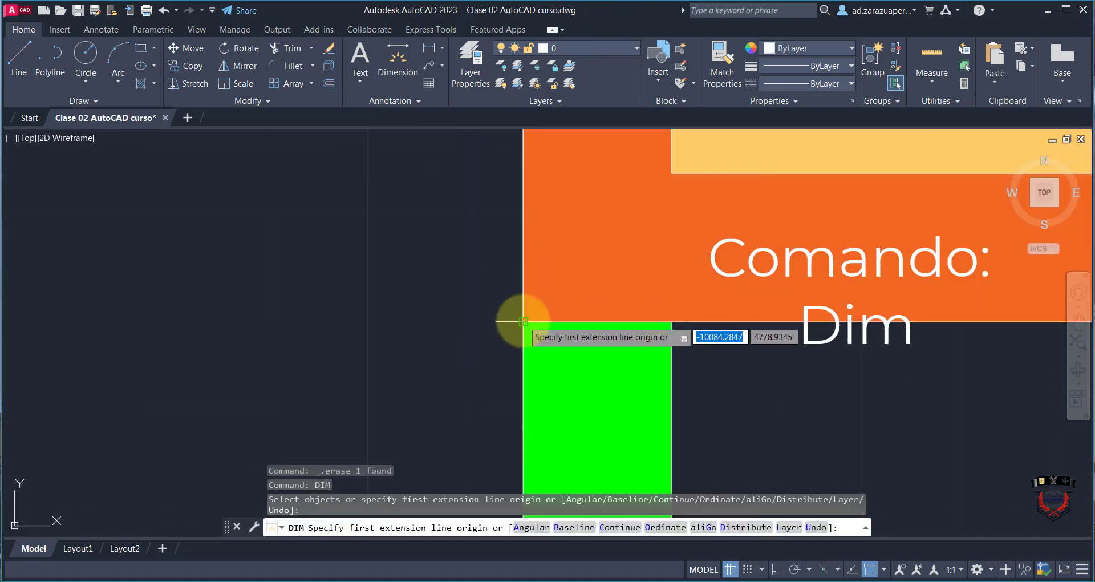
pyautogui.scroll(-8, 523, 320)
pyautogui.scroll(-10, 533, 365)
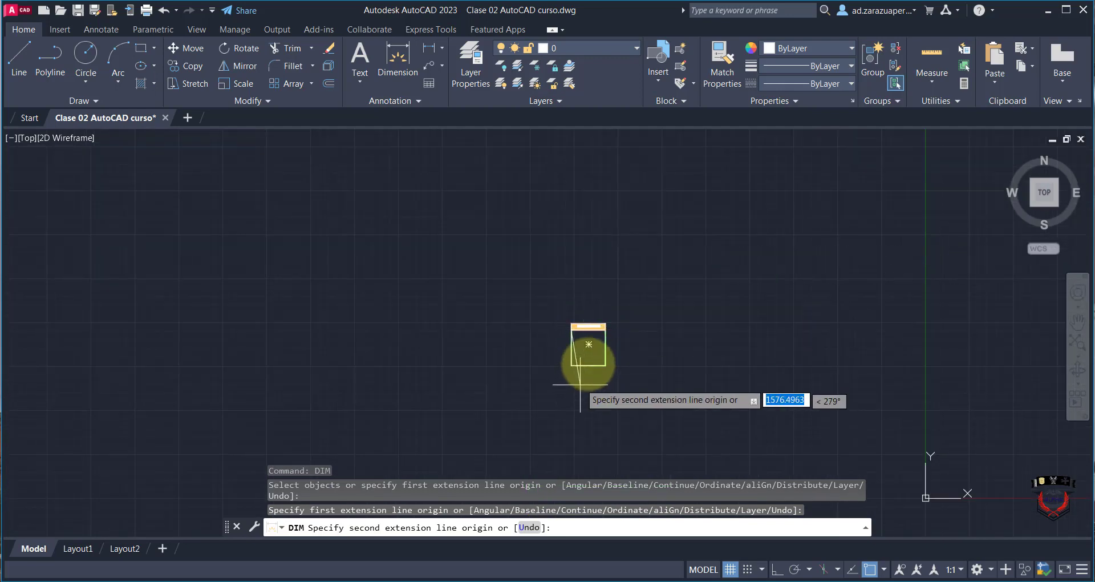
pyautogui.scroll(15, 587, 361)
pyautogui.scroll(4, 900, 203)
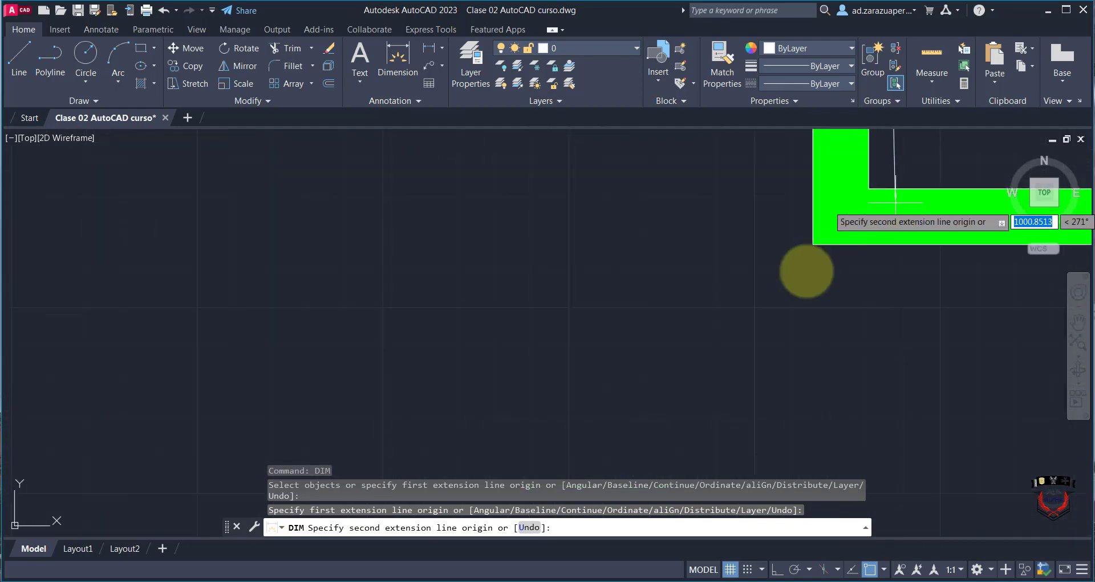
pyautogui.click(812, 245)
pyautogui.scroll(-6, 682, 274)
pyautogui.click(679, 278)
pyautogui.scroll(-5, 679, 331)
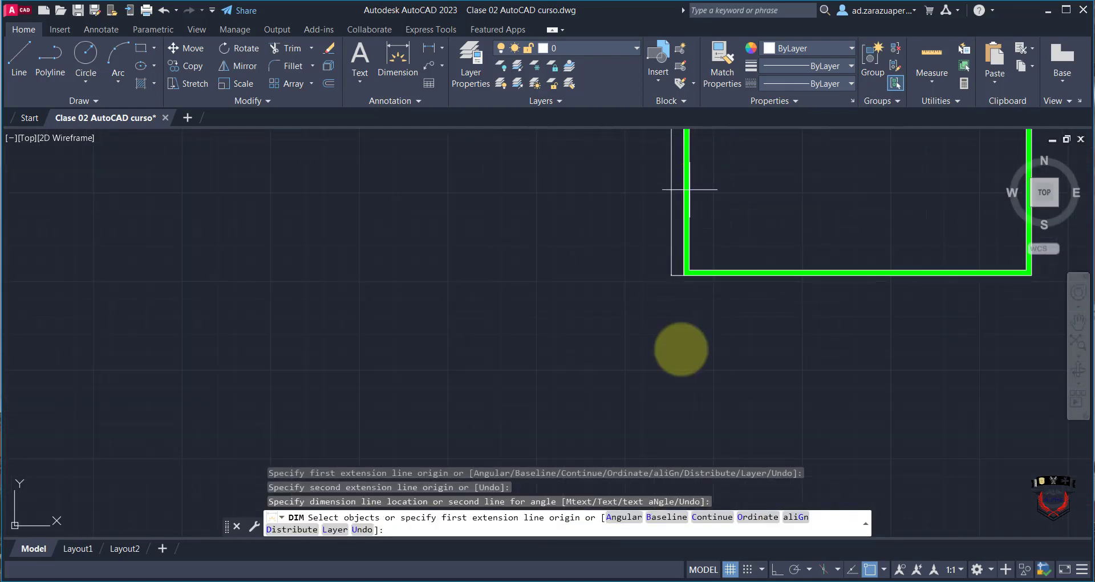
pyautogui.scroll(10, 675, 251)
pyautogui.scroll(6, 687, 276)
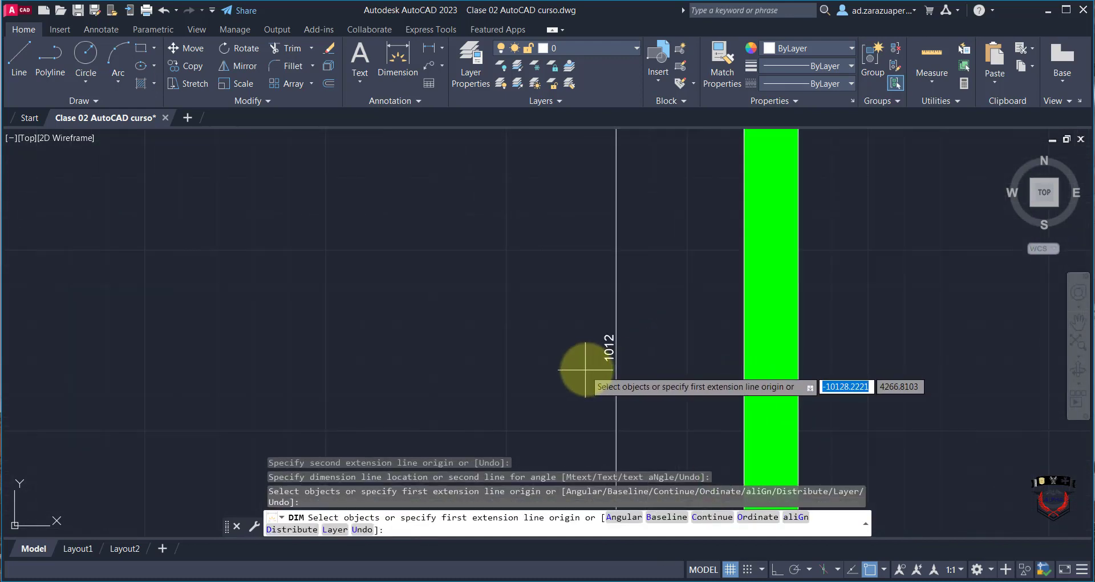
pyautogui.scroll(-10, 656, 362)
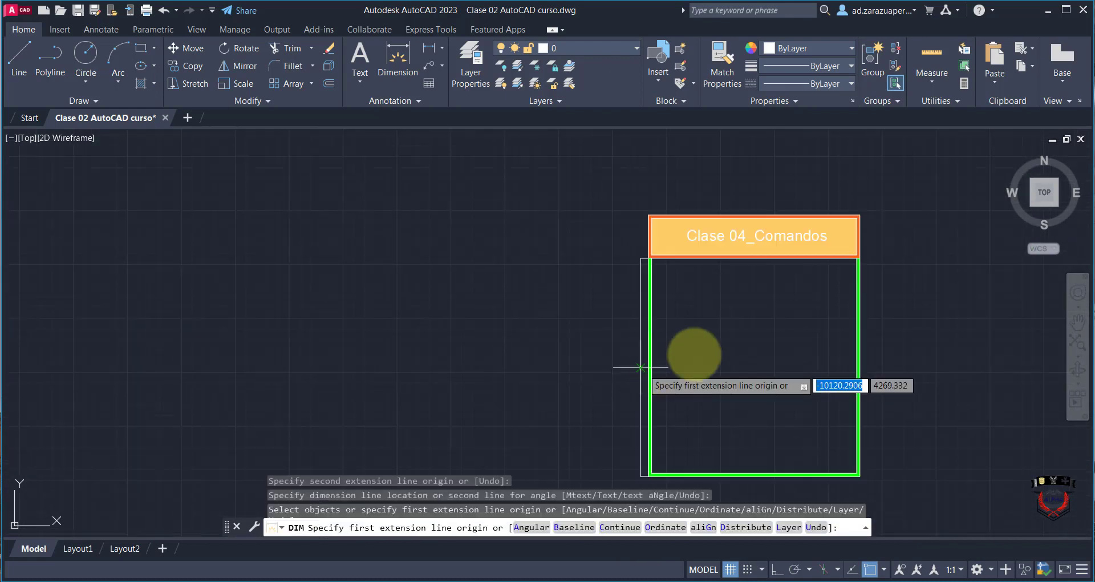
pyautogui.scroll(2, 827, 350)
pyautogui.press('Return')
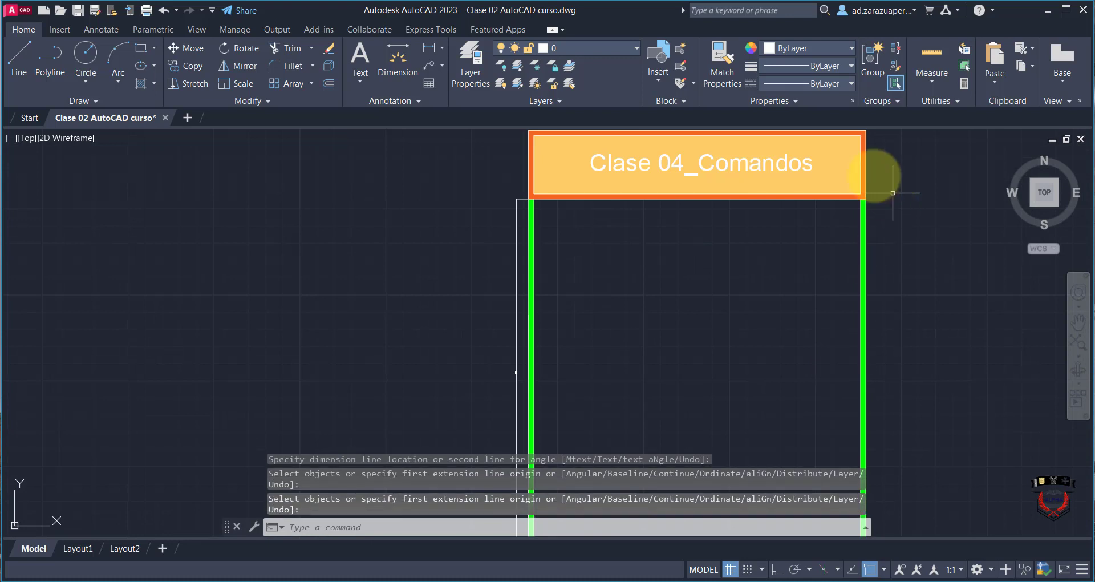
# - Calculate 1012/3 in QuickCalc and close the calculator
pyautogui.click(963, 85)
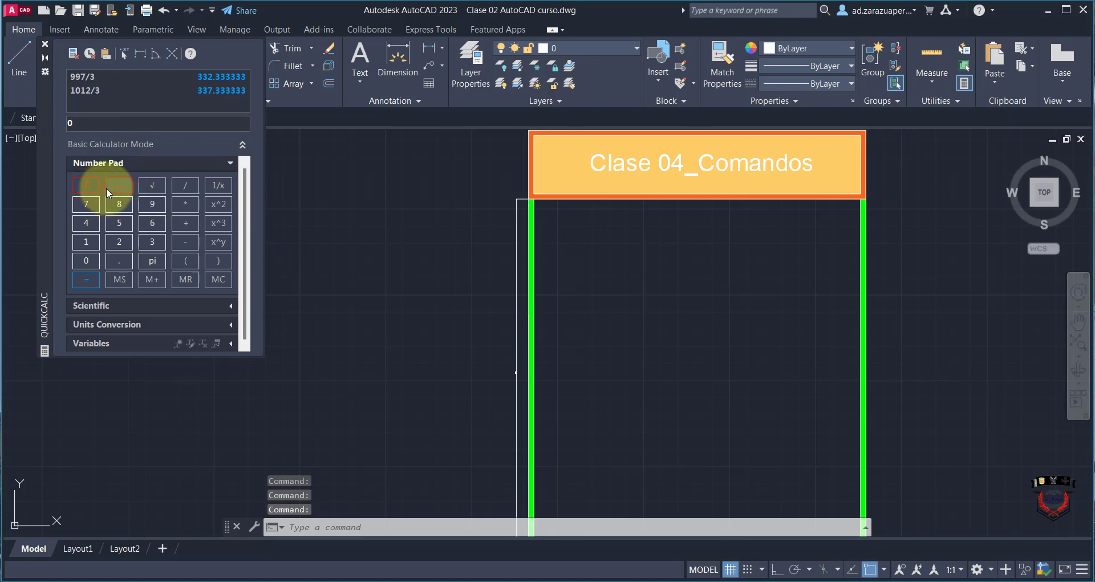
pyautogui.press('BackSpace')
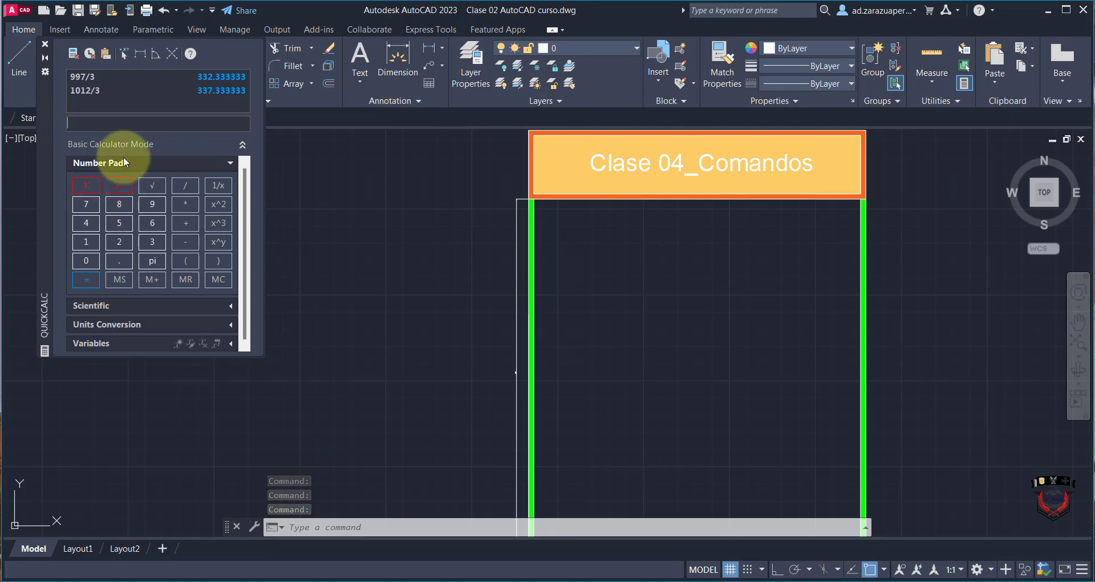
pyautogui.write('1012')
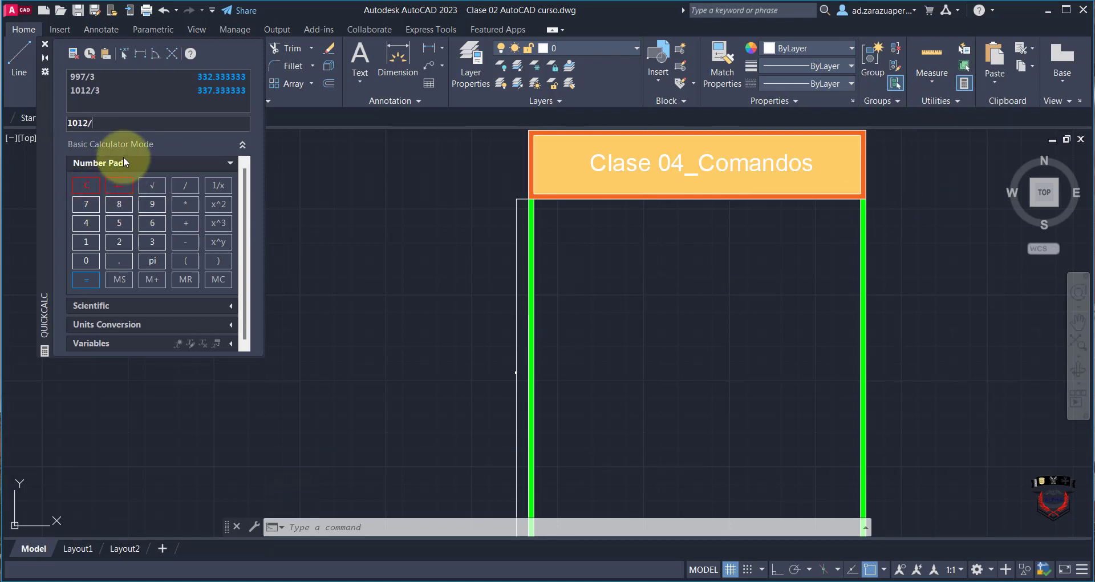
pyautogui.write('/3')
pyautogui.press('Return')
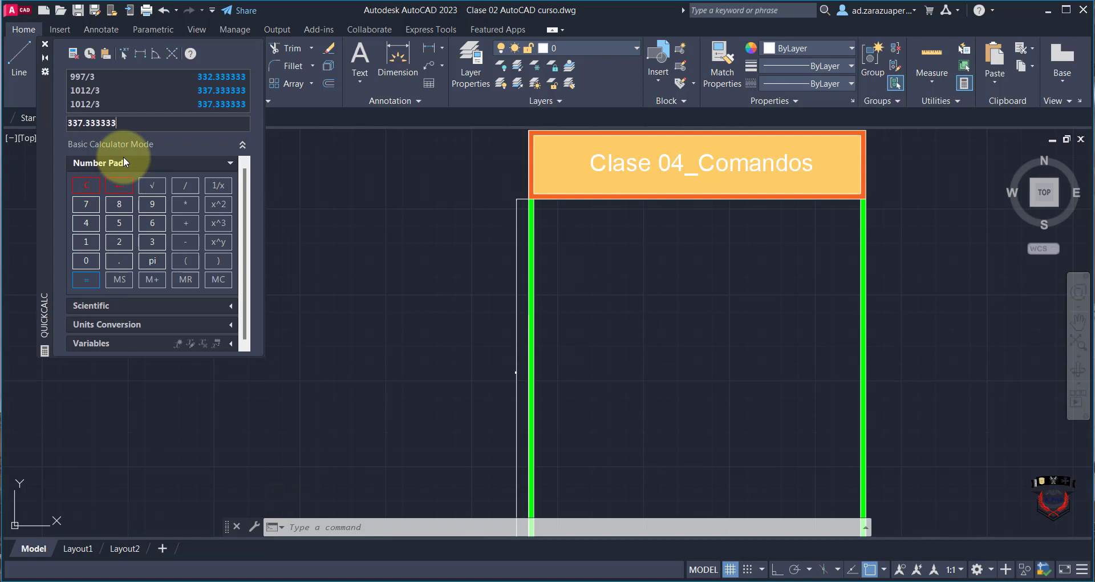
pyautogui.click(45, 48)
# - Draw a 981 by 337 rectangle in the empty area to the right of the frame
pyautogui.scroll(-5, 525, 323)
pyautogui.scroll(2, 539, 394)
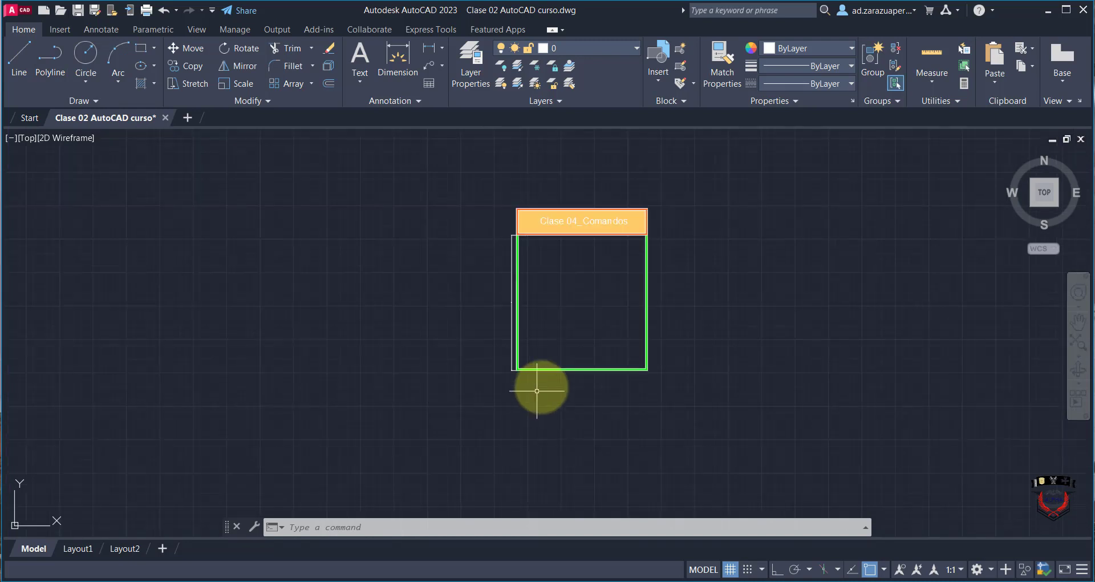
pyautogui.scroll(2, 791, 358)
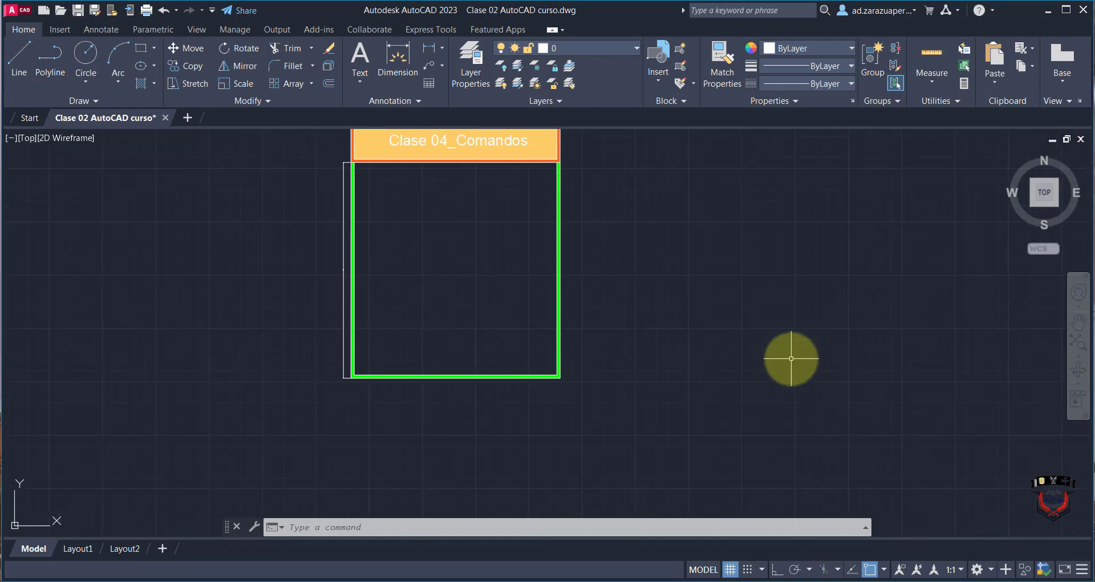
pyautogui.press('Return')
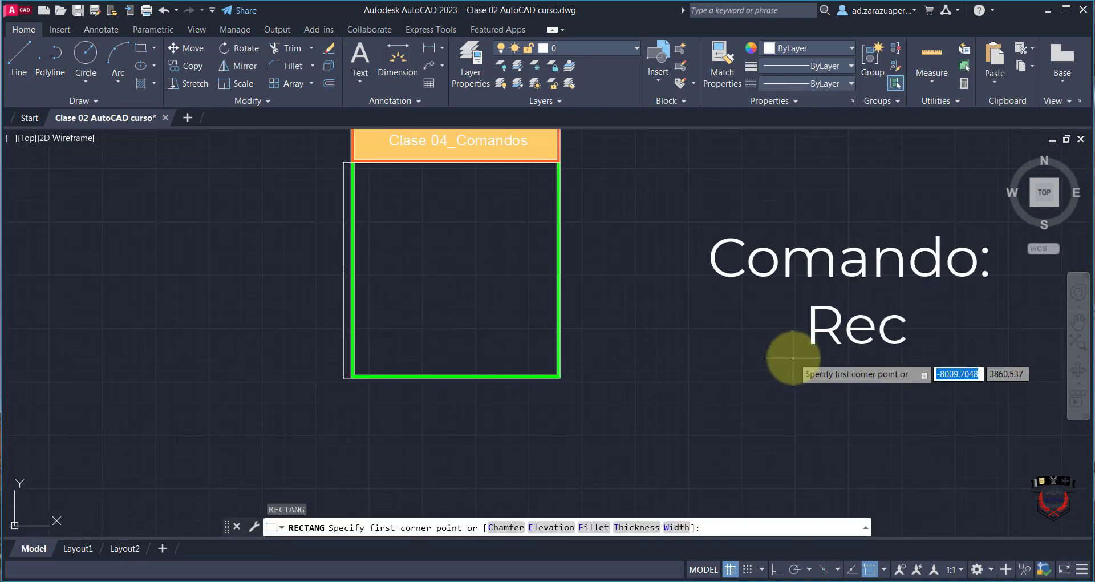
pyautogui.click(686, 306)
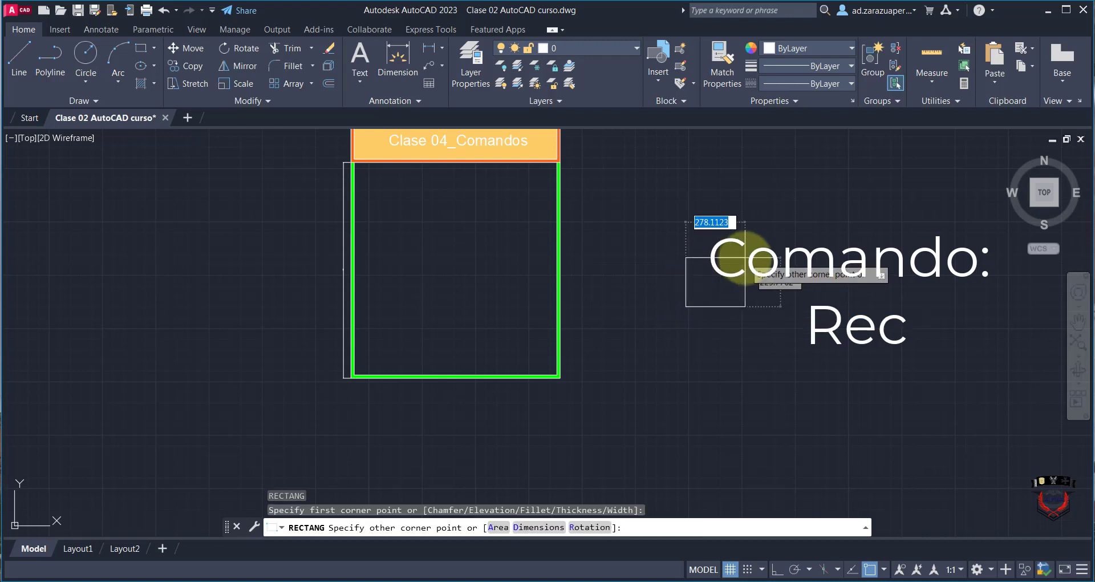
pyautogui.write('981')
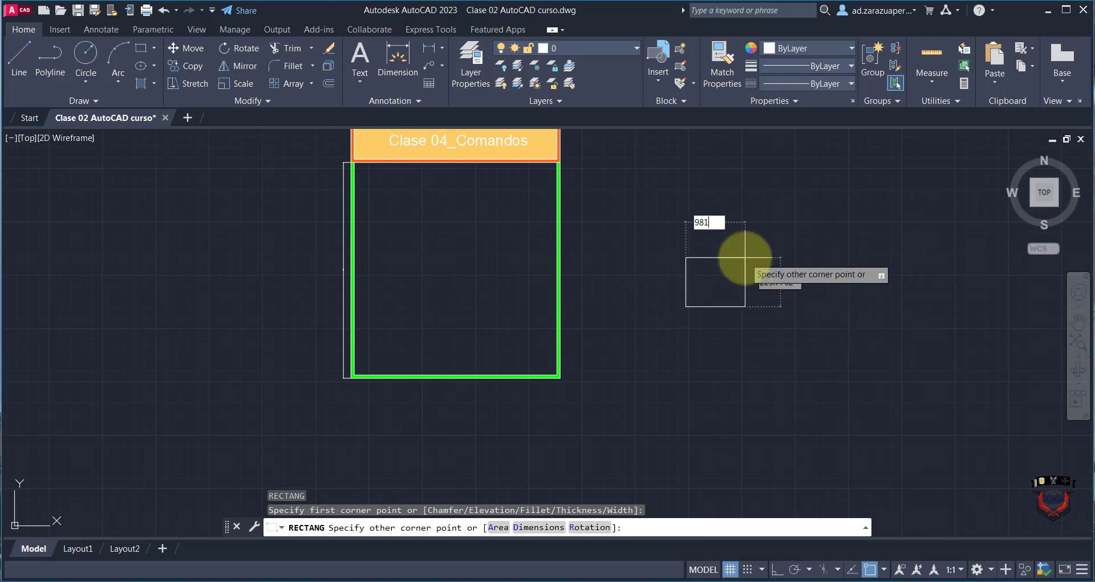
pyautogui.press('Tab')
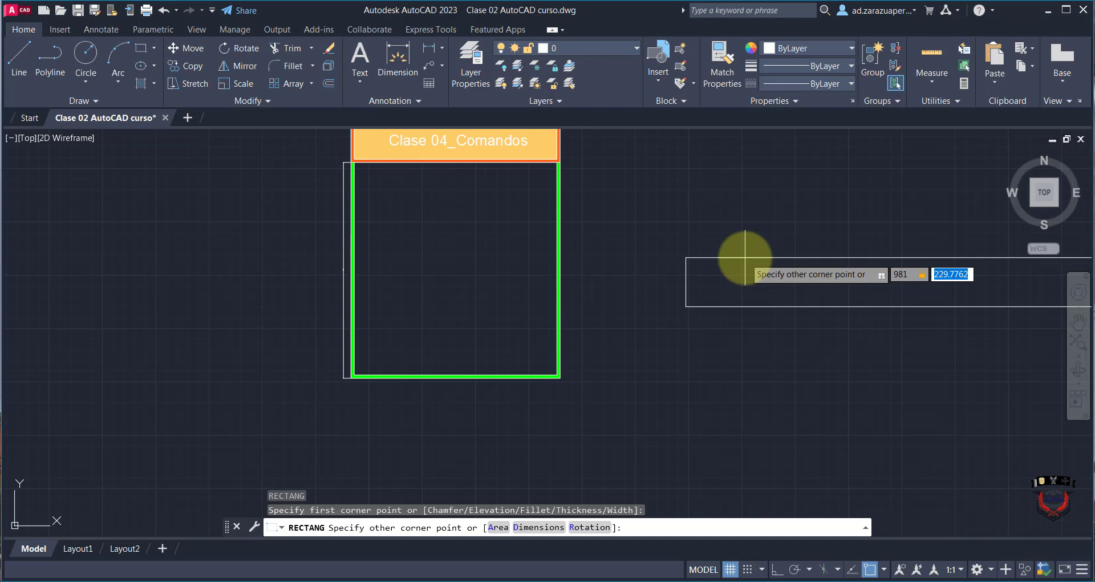
pyautogui.press('Return')
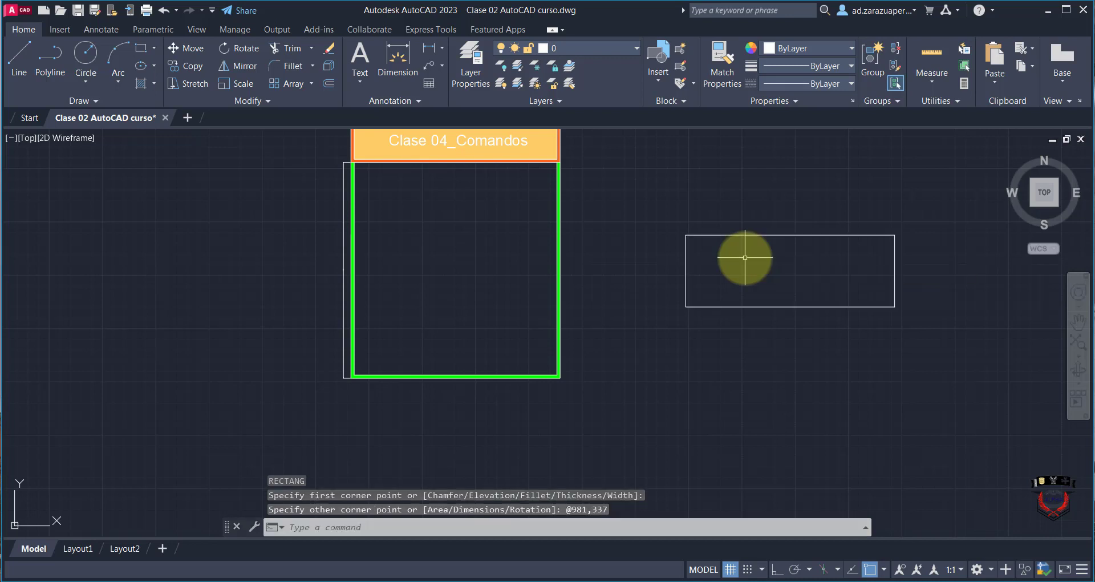
# - Move the new rectangle by its upper-left corner onto the lower-left corner of the orange title strip
pyautogui.scroll(2, 809, 212)
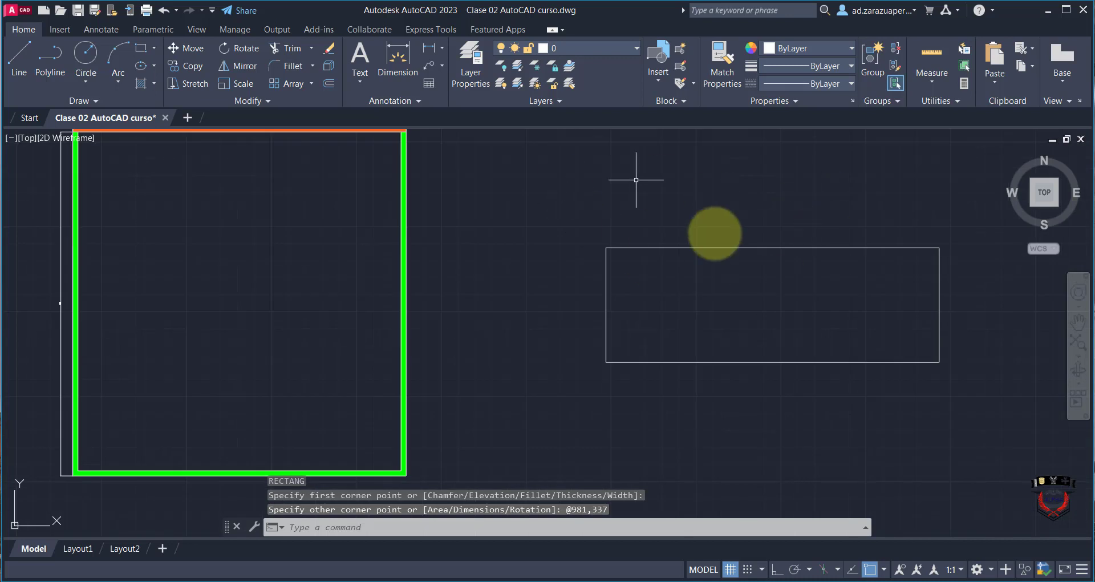
pyautogui.scroll(-4, 713, 231)
pyautogui.scroll(2, 761, 228)
pyautogui.click(782, 236)
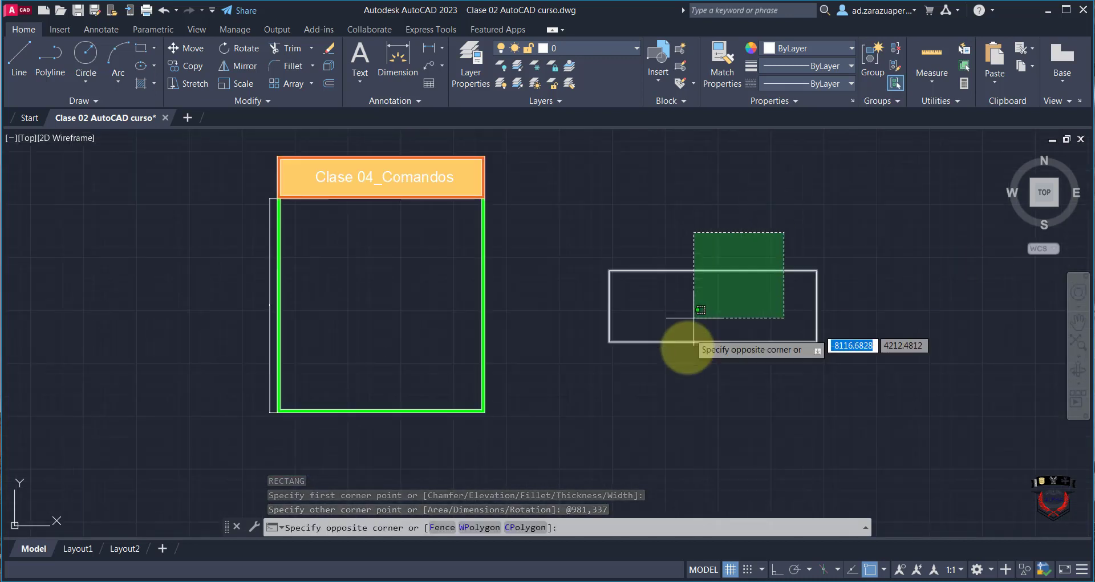
pyautogui.click(682, 362)
pyautogui.write('mo')
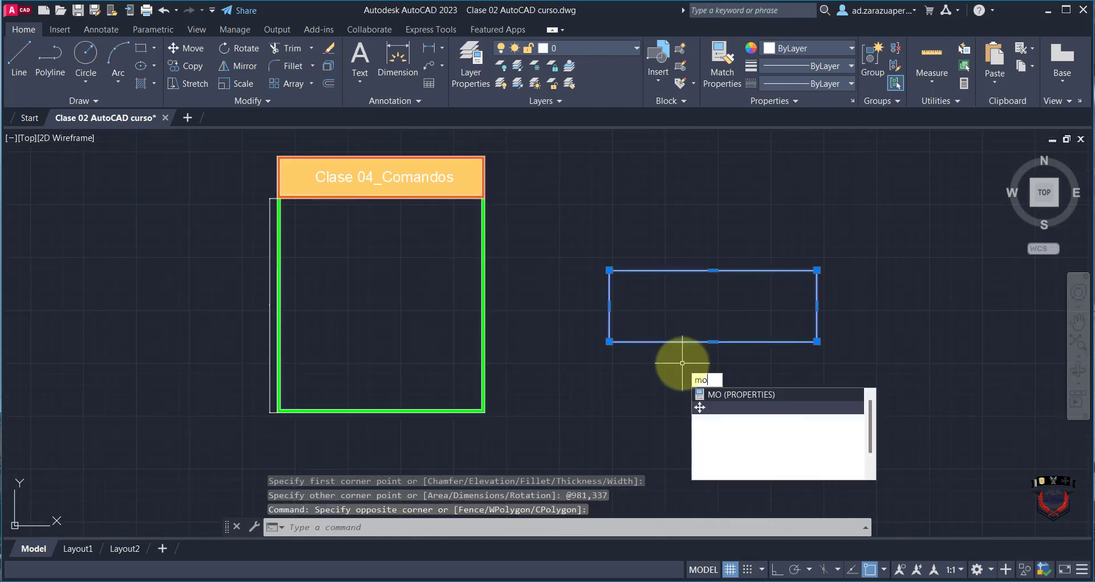
pyautogui.write('ve')
pyautogui.press('Return')
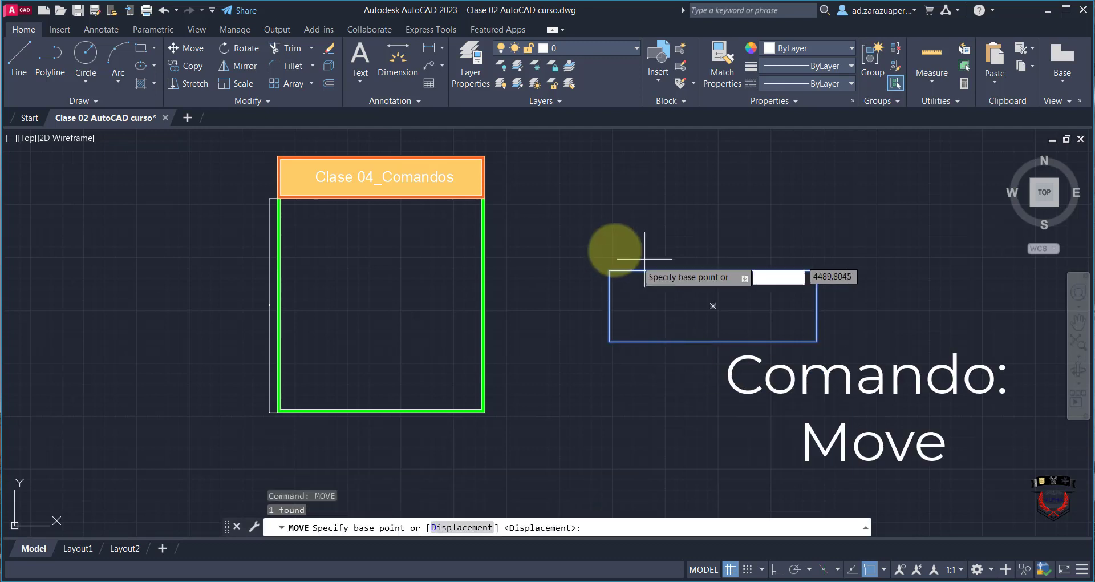
pyautogui.click(609, 270)
pyautogui.scroll(4, 277, 180)
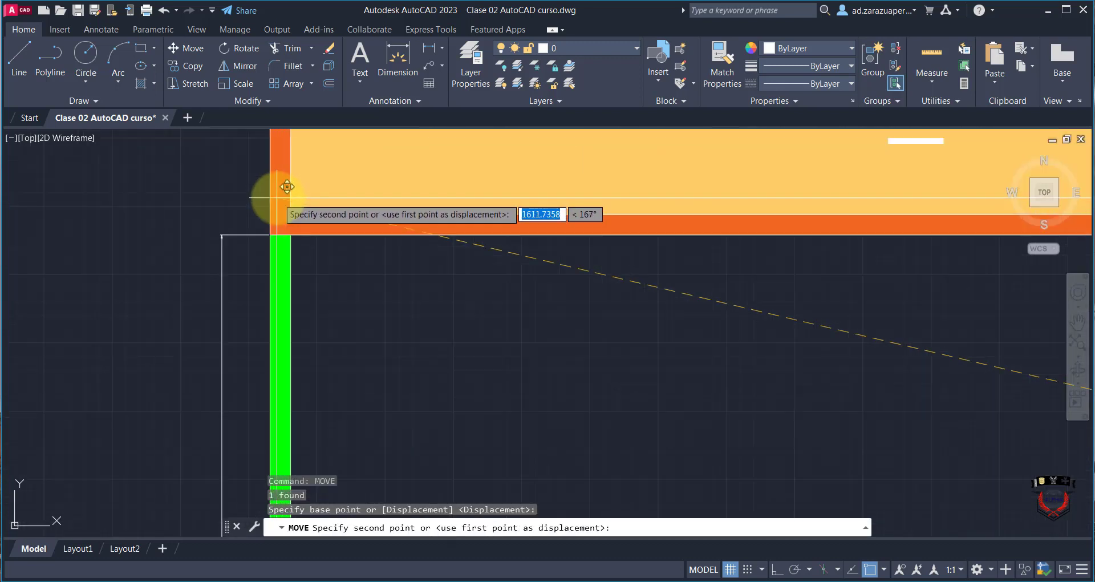
pyautogui.scroll(4, 277, 209)
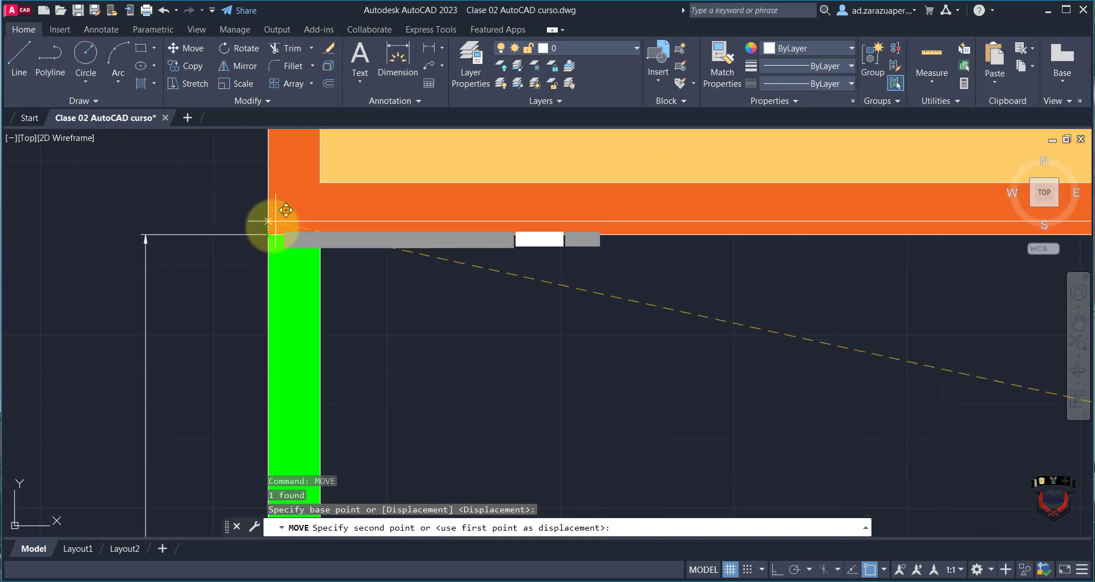
pyautogui.click(267, 233)
pyautogui.scroll(-5, 450, 281)
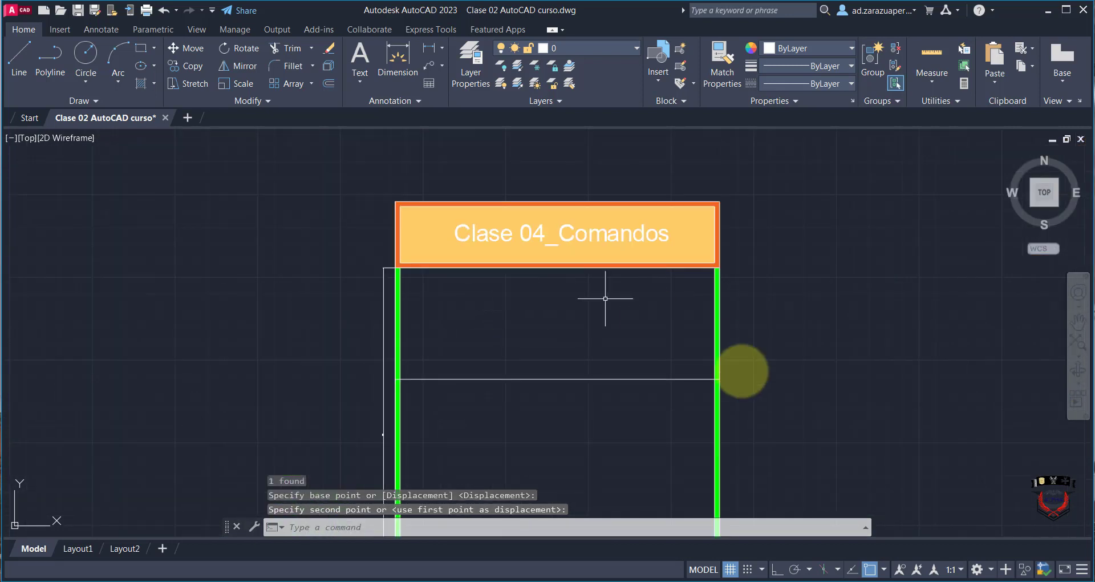
# - Copy the section rectangle by its upper-left corner onto its own lower-left corner to form the middle section
pyautogui.scroll(-3, 764, 376)
pyautogui.scroll(3, 638, 367)
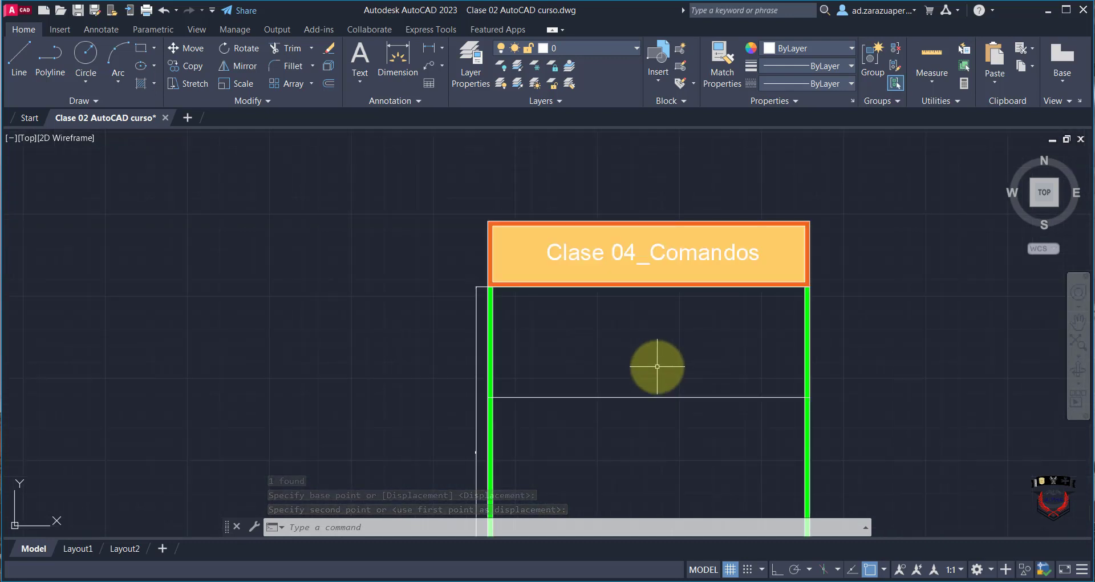
pyautogui.scroll(-3, 645, 376)
pyautogui.scroll(2, 642, 380)
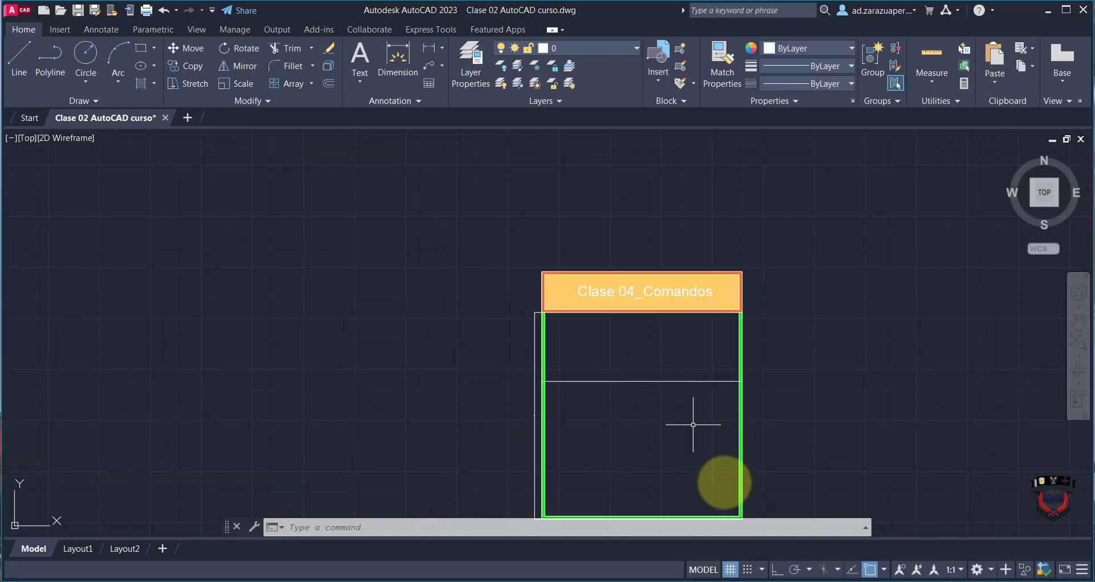
pyautogui.click(669, 359)
pyautogui.click(651, 420)
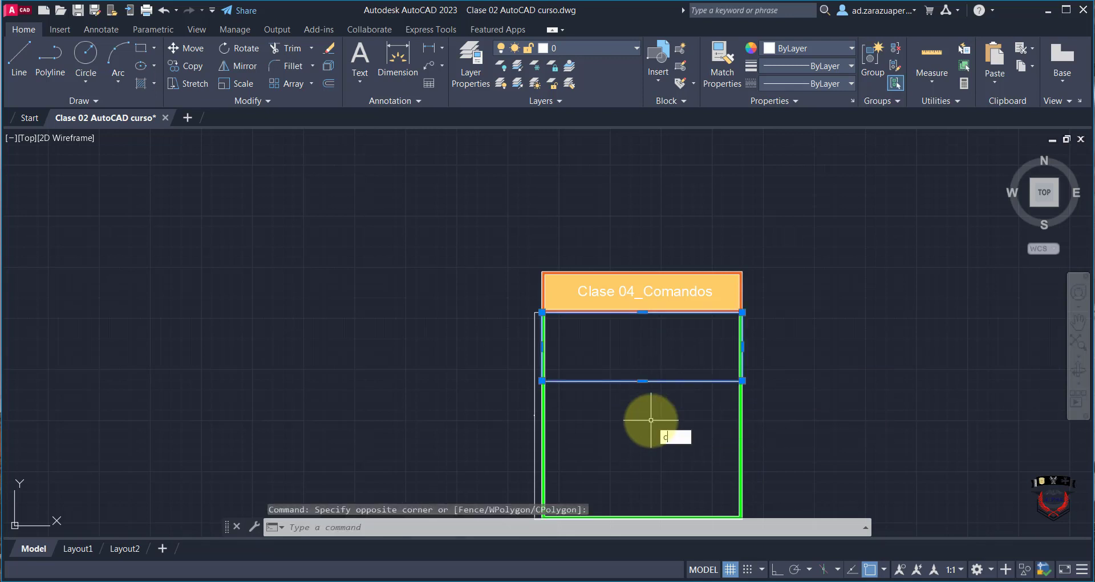
pyautogui.write('cop')
pyautogui.press('Return')
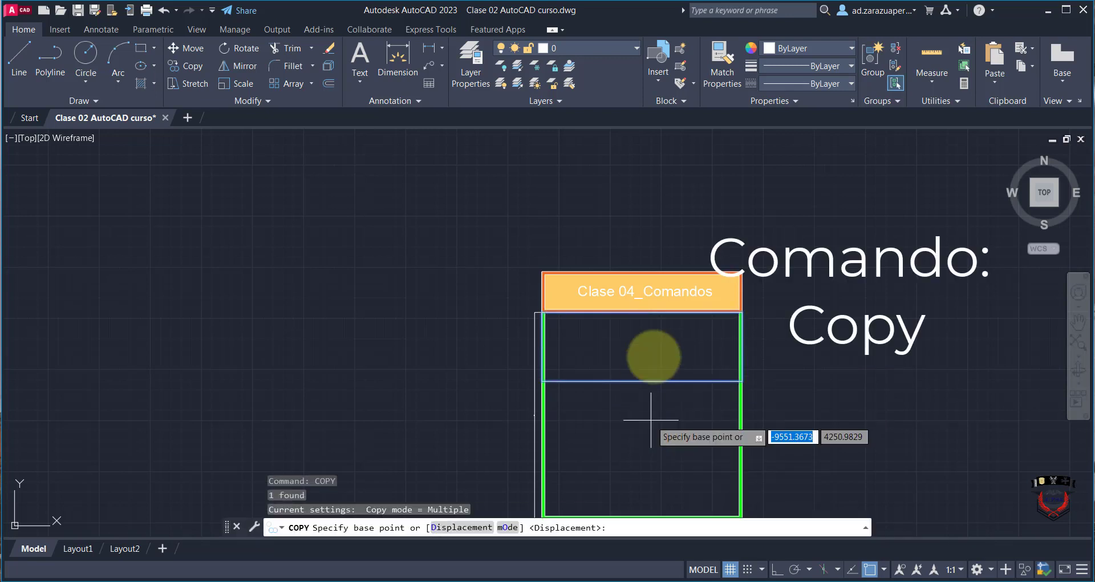
pyautogui.scroll(5, 526, 318)
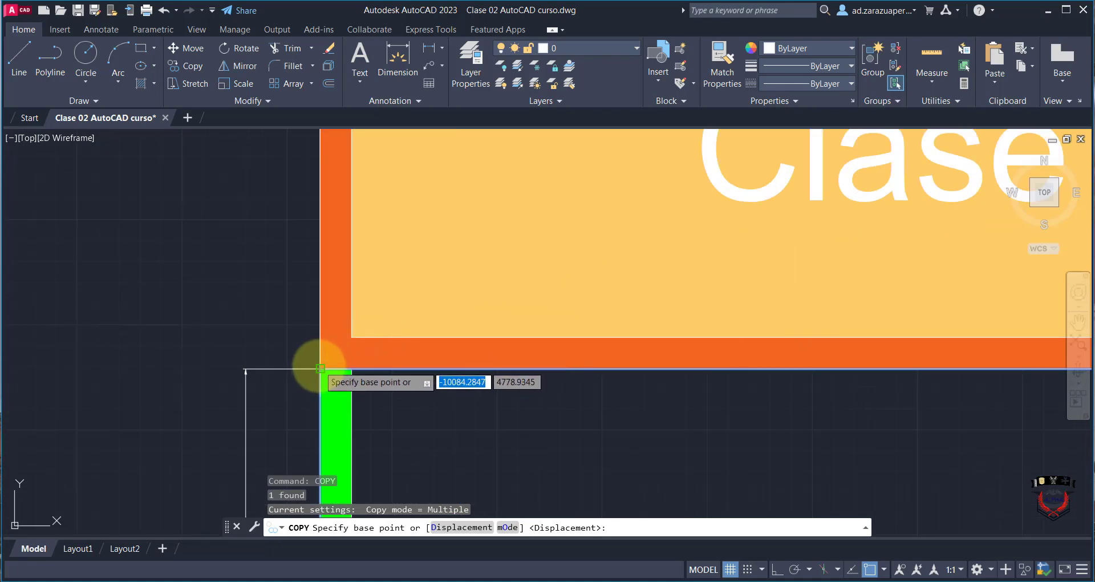
pyautogui.click(321, 369)
pyautogui.scroll(-4, 394, 313)
pyautogui.scroll(-4, 386, 427)
pyautogui.scroll(8, 391, 430)
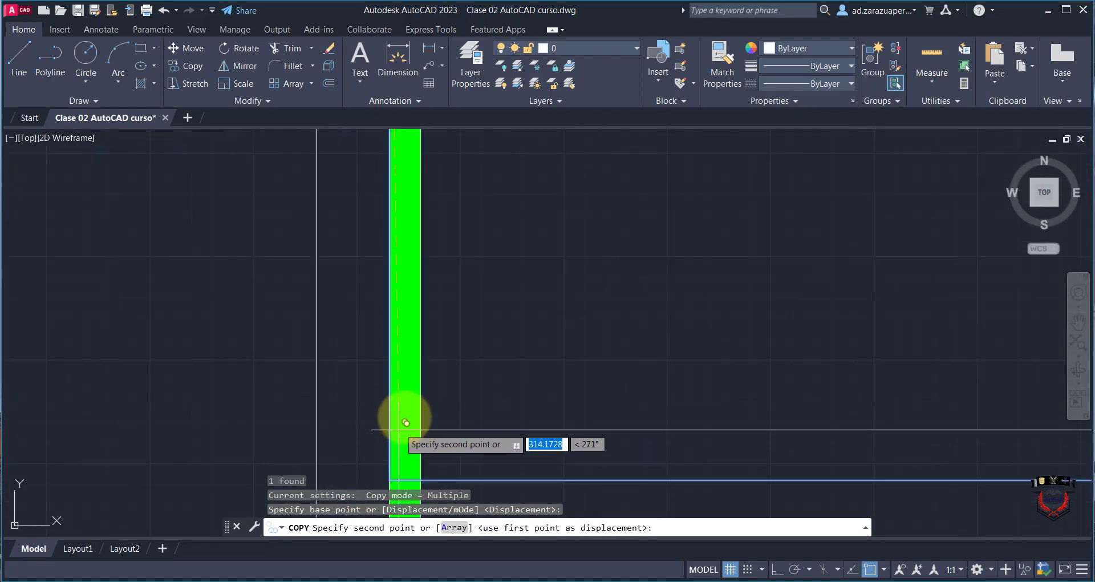
pyautogui.scroll(-6, 399, 430)
pyautogui.scroll(8, 402, 431)
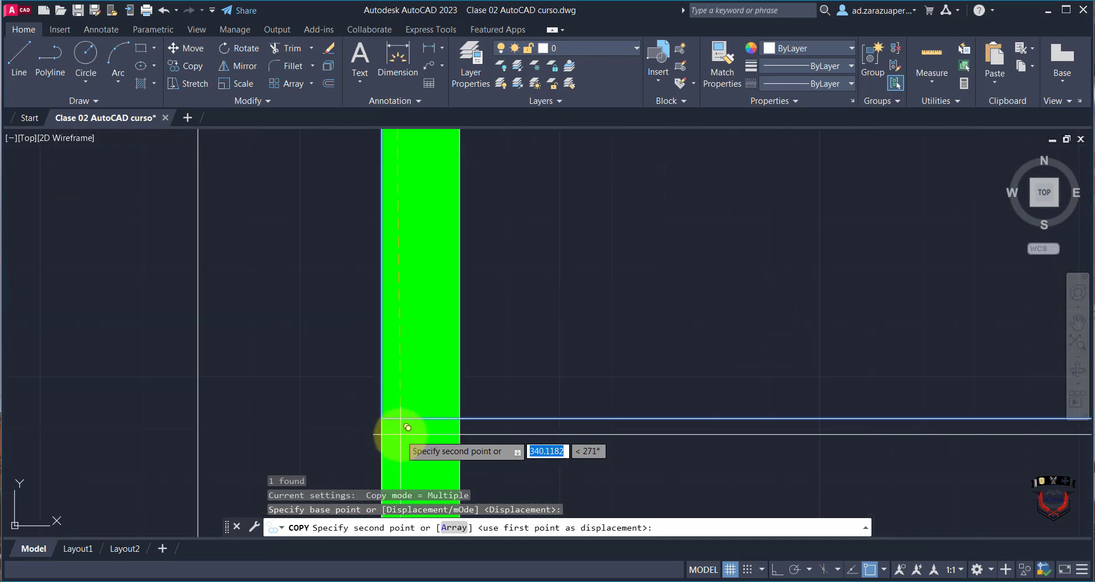
pyautogui.click(382, 418)
pyautogui.scroll(-6, 567, 368)
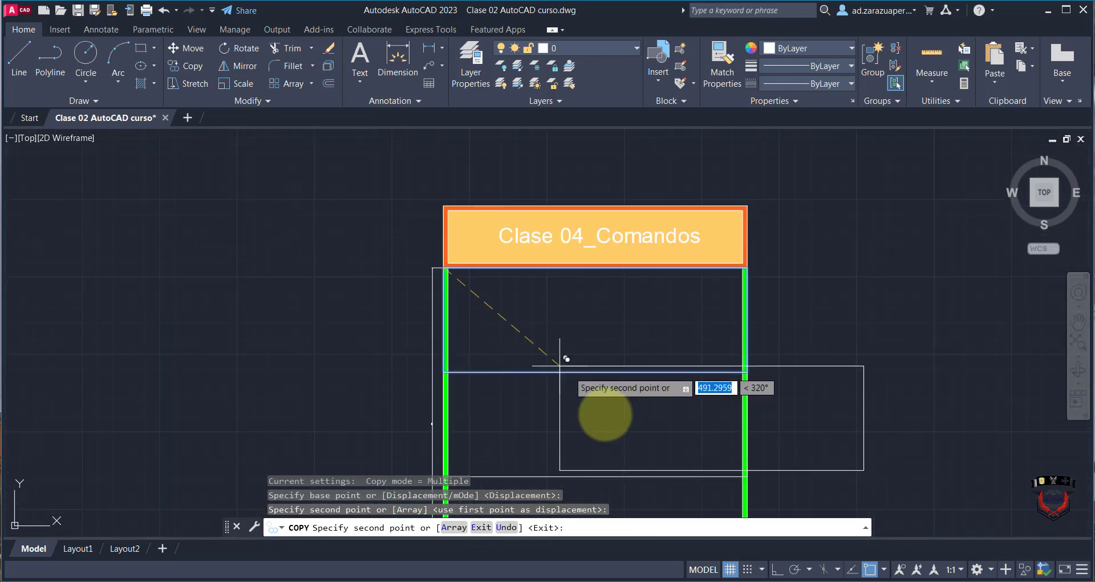
pyautogui.scroll(3, 507, 329)
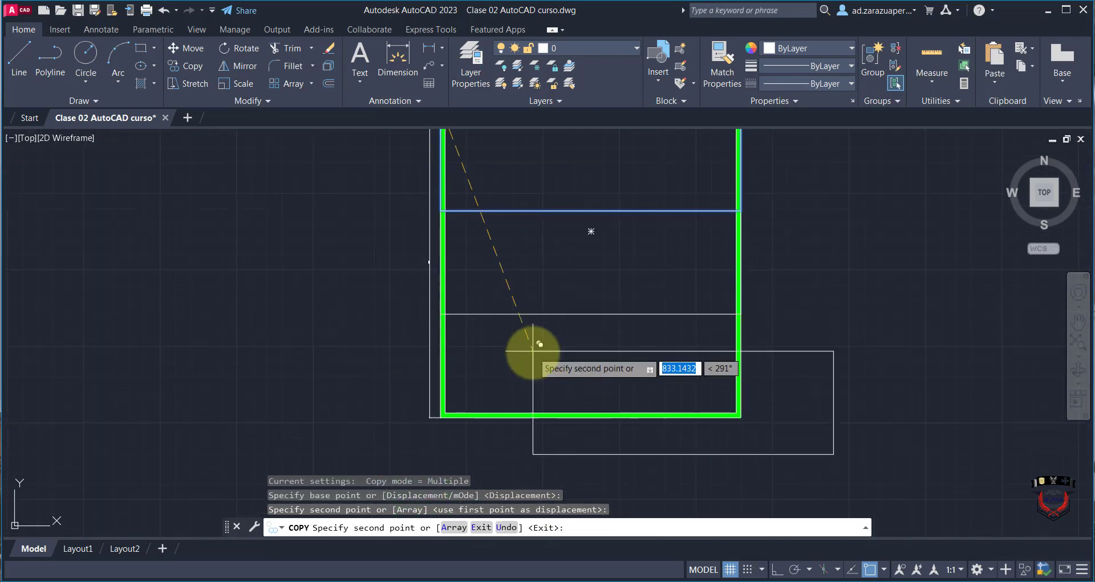
pyautogui.press('Return')
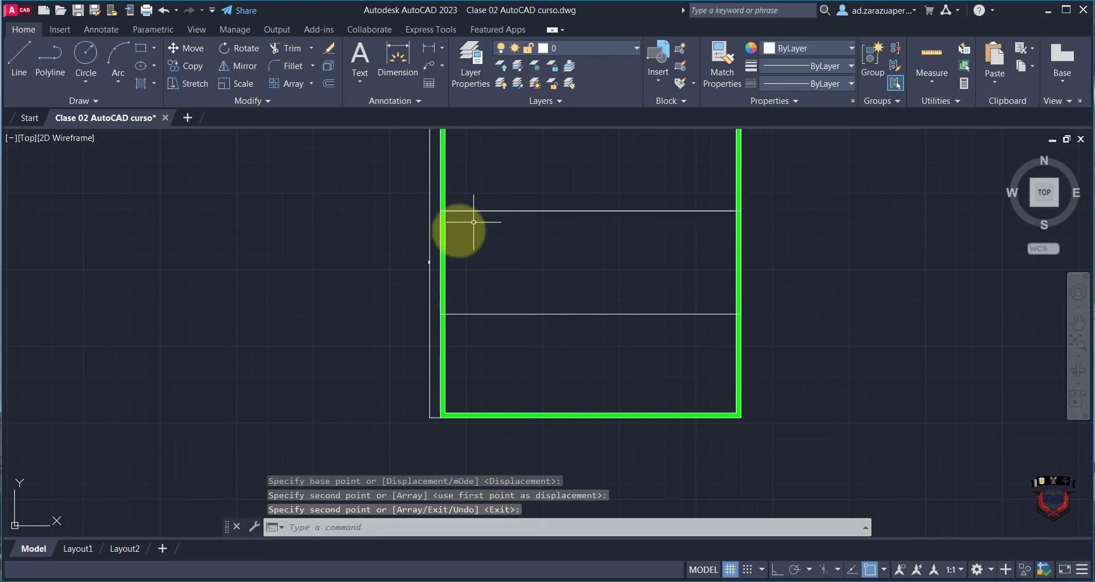
# - Erase the vertical dimension along the outer left side of the frame
pyautogui.click(430, 253)
pyautogui.press('Delete')
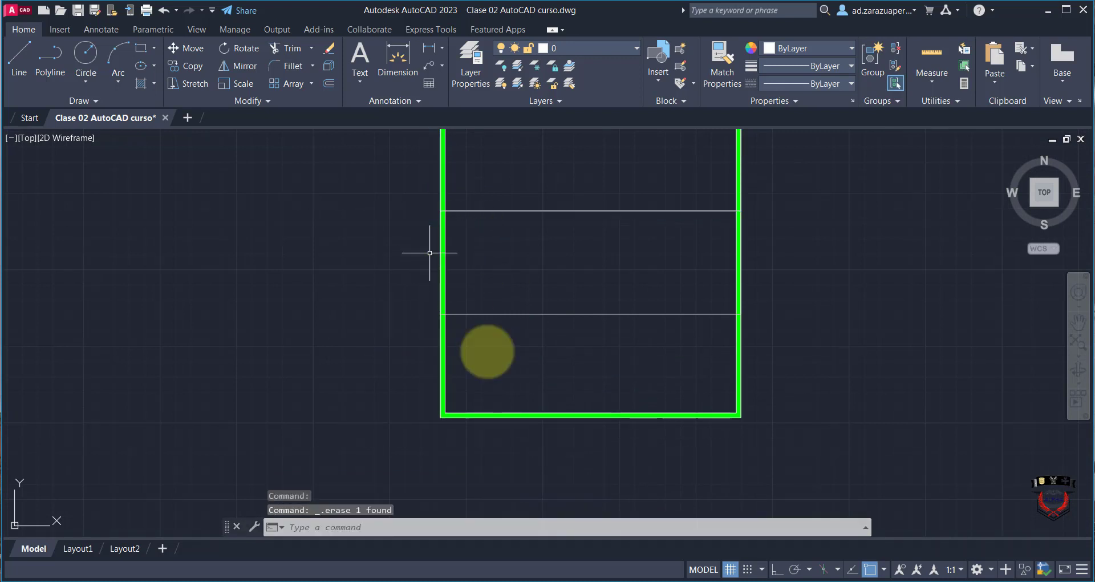
pyautogui.scroll(-5, 486, 350)
pyautogui.scroll(5, 508, 342)
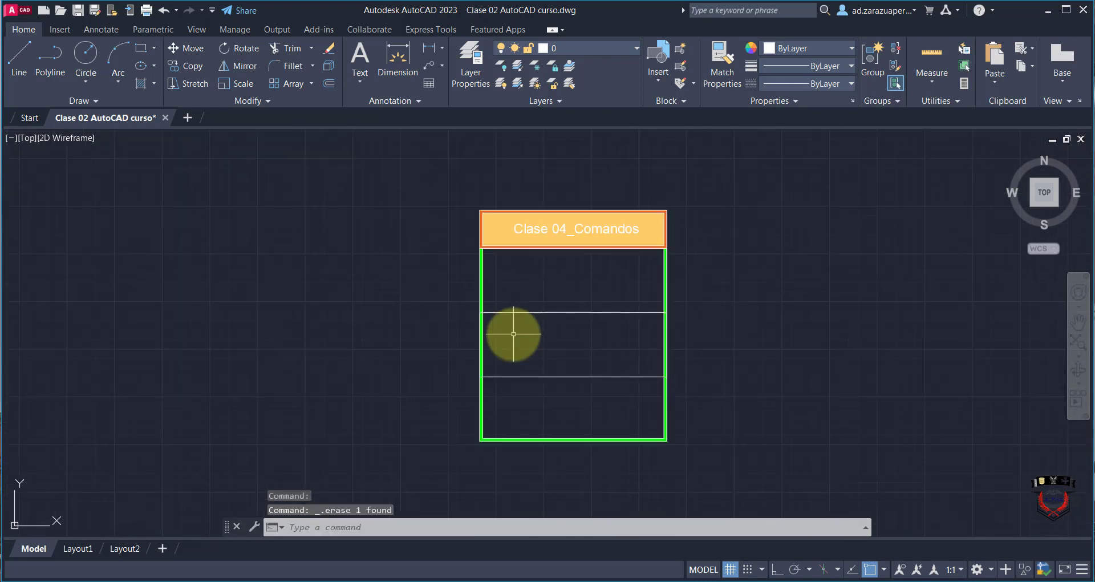
# - With Ortho on, draw a horizontal line 620 long outward to the left from the midpoint of the upper section's left edge
pyautogui.click(16, 60)
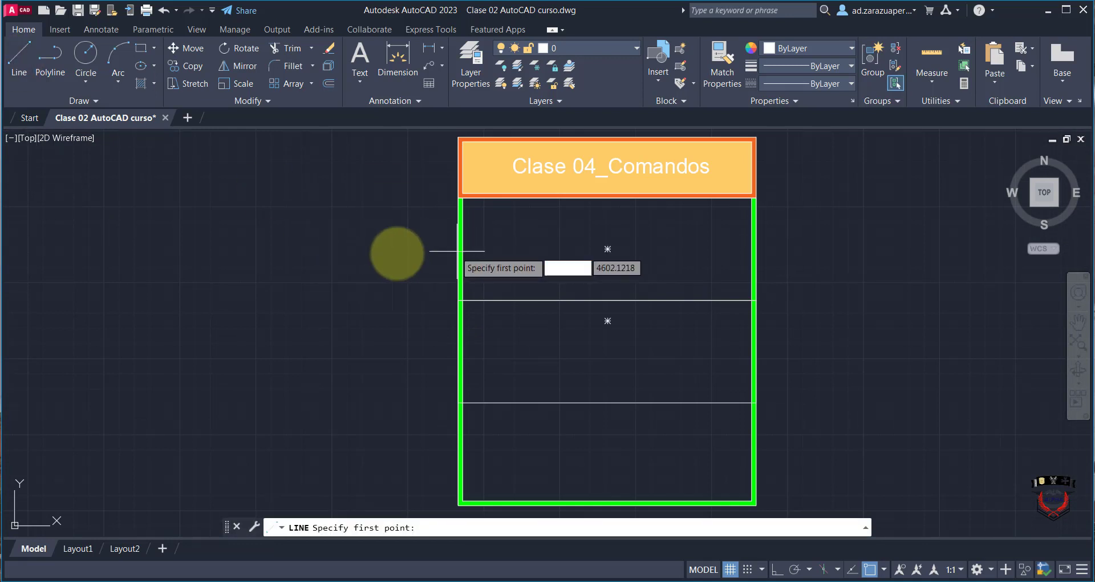
pyautogui.press('F8')
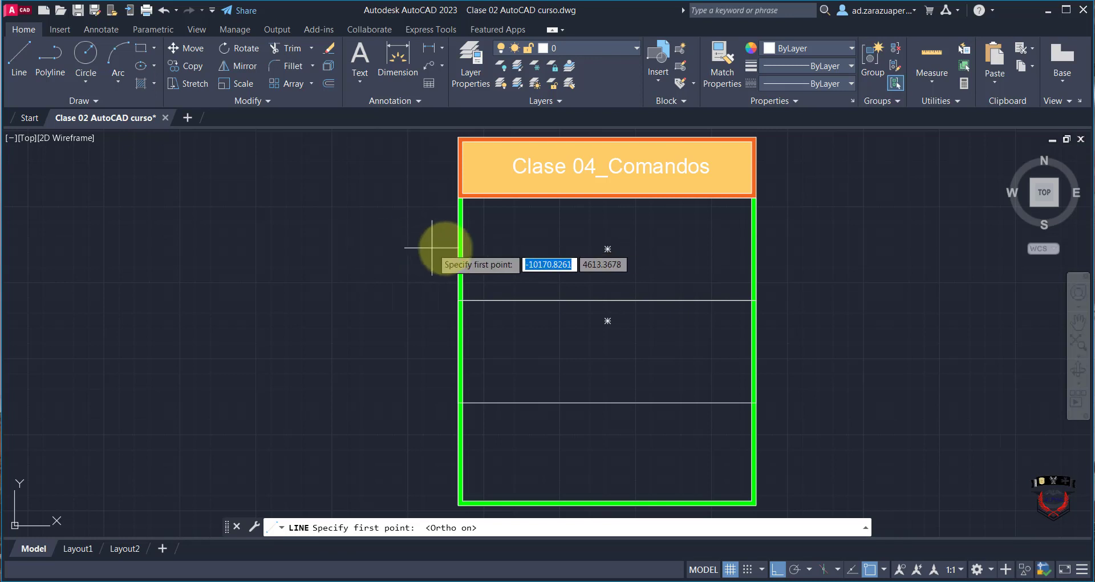
pyautogui.click(458, 249)
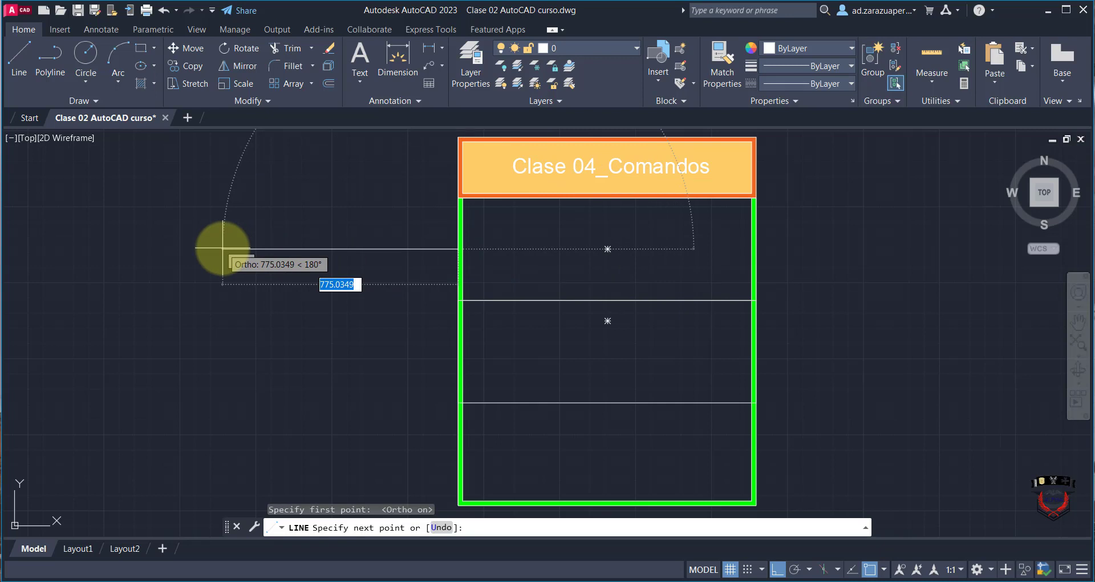
pyautogui.write('620')
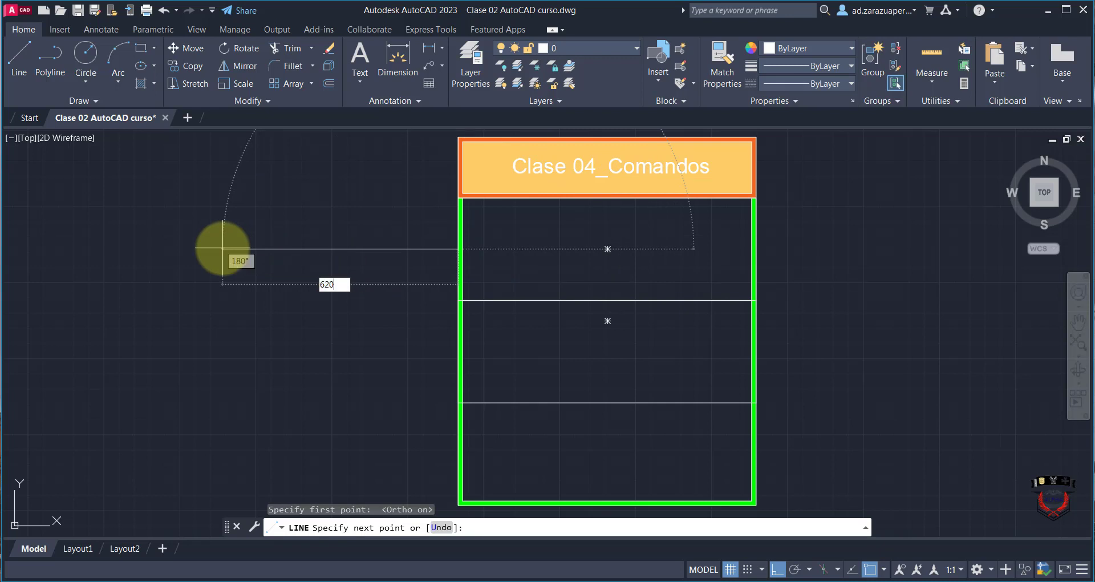
pyautogui.press('Return')
pyautogui.press('Escape')
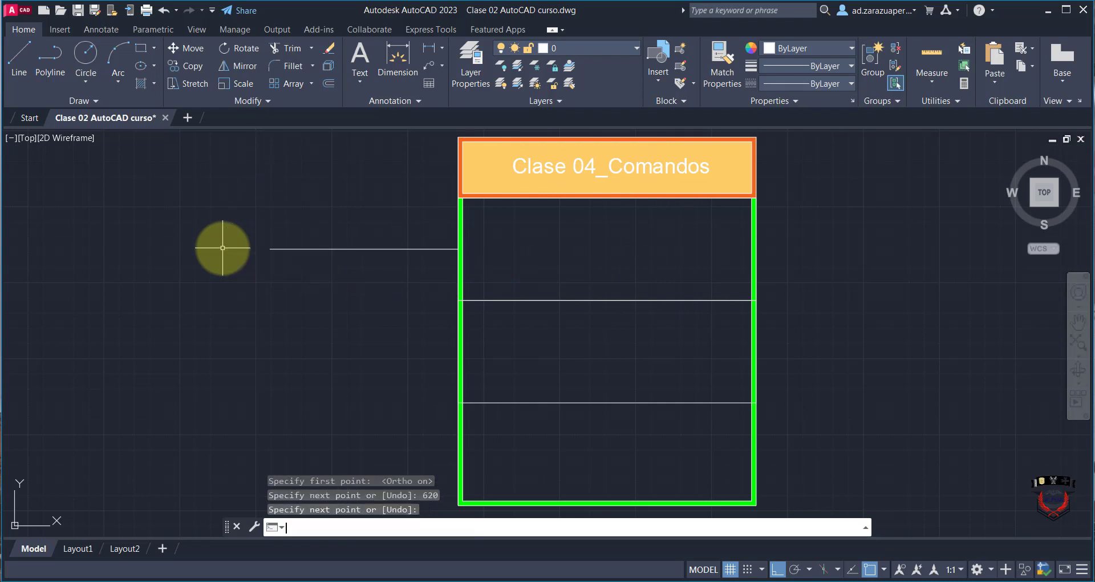
# - Draw a horizontal line 480 long outward to the left from the midpoint of the middle section's left edge
pyautogui.click(52, 51)
pyautogui.click(19, 57)
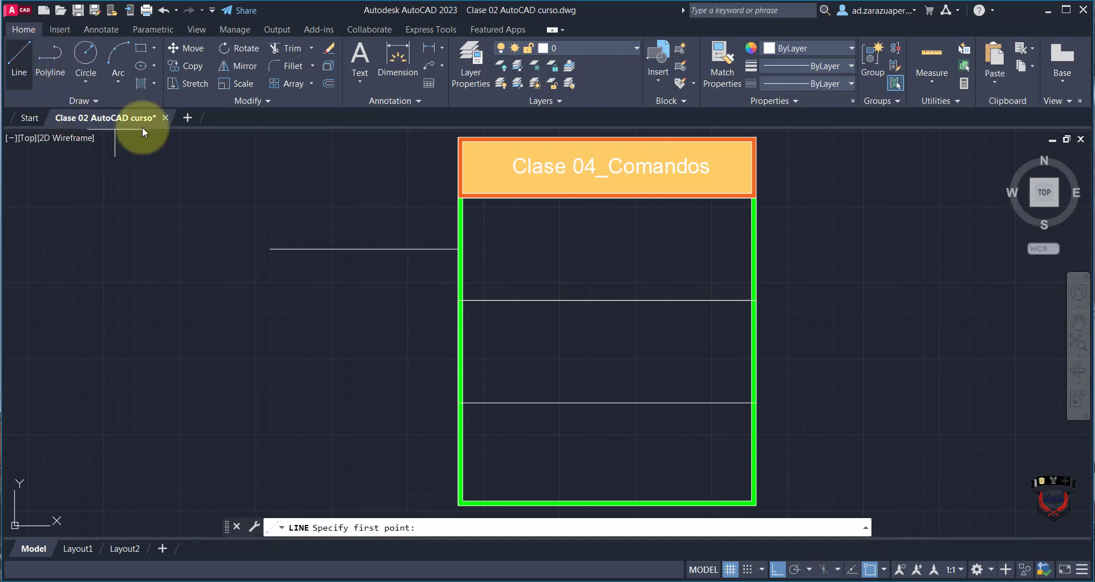
pyautogui.click(458, 350)
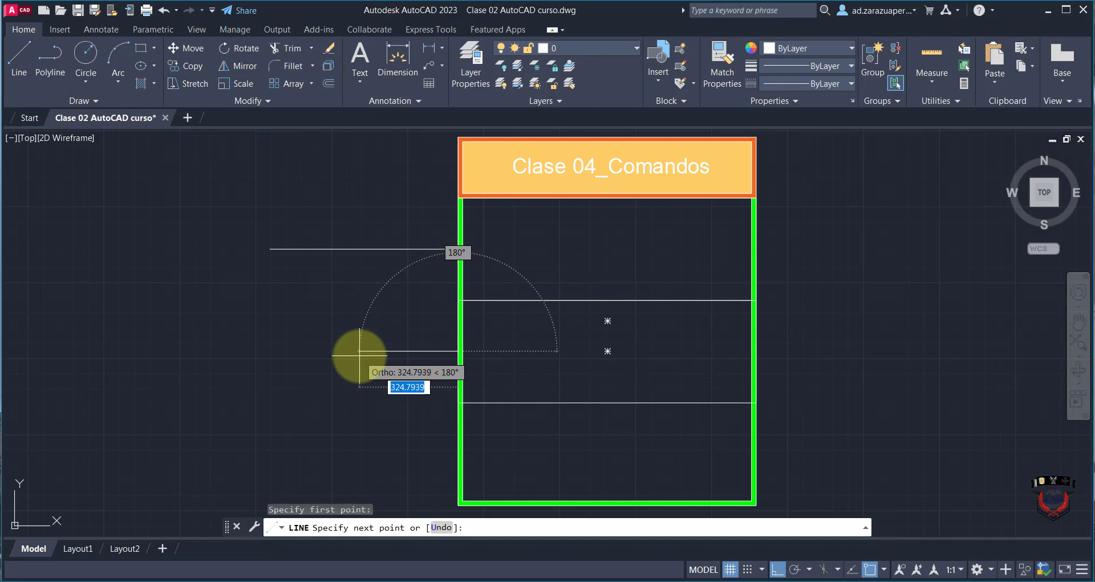
pyautogui.write('480')
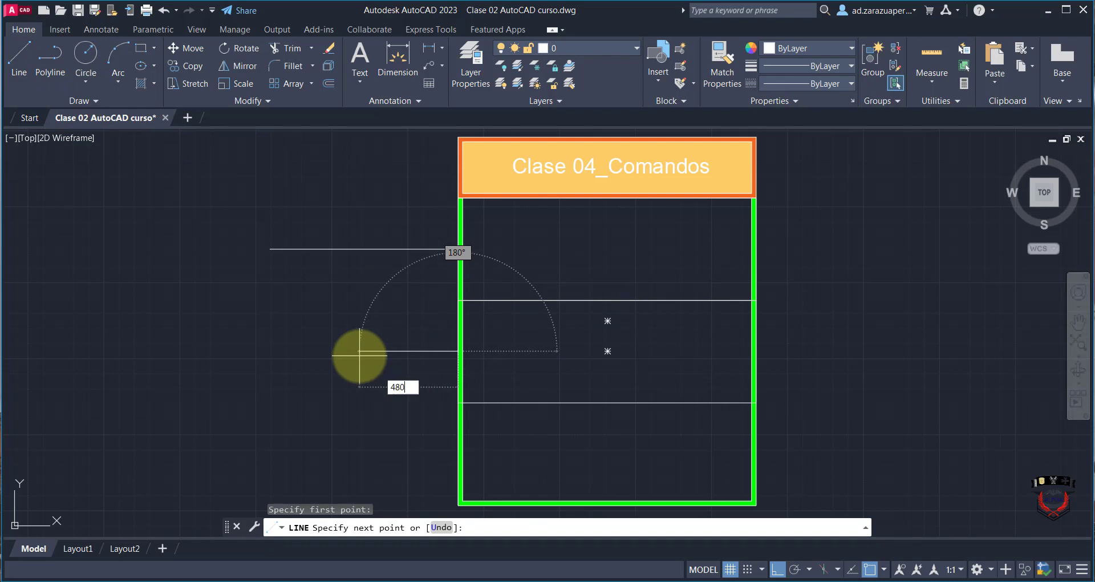
pyautogui.press('Return')
pyautogui.press('Return')
pyautogui.scroll(-2, 359, 355)
pyautogui.scroll(2, 413, 441)
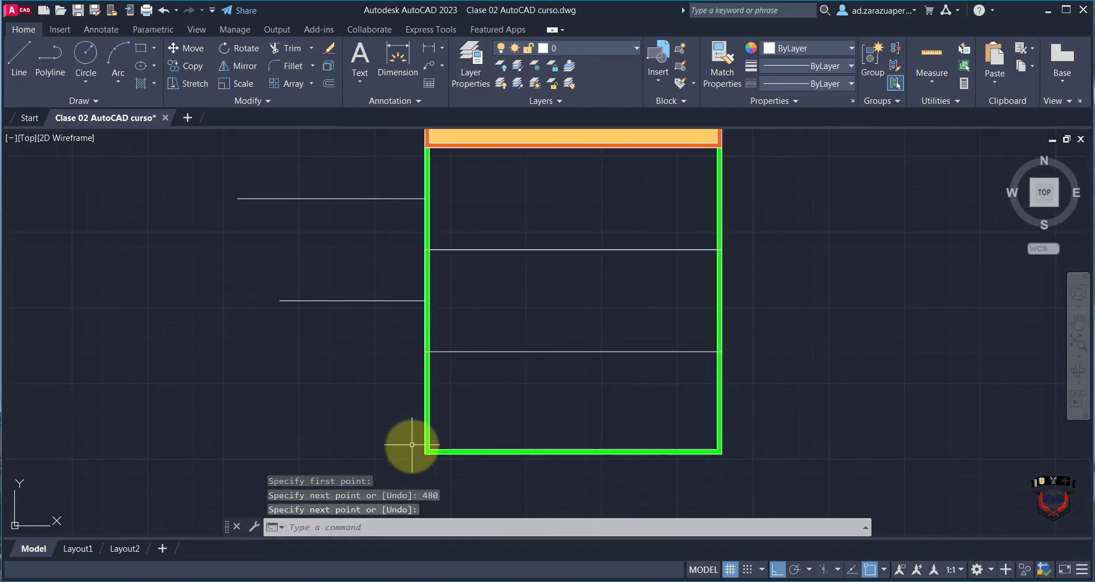
# - Draw a horizontal line 480 long outward to the left from the midpoint of the bottom section's left edge
pyautogui.click(19, 57)
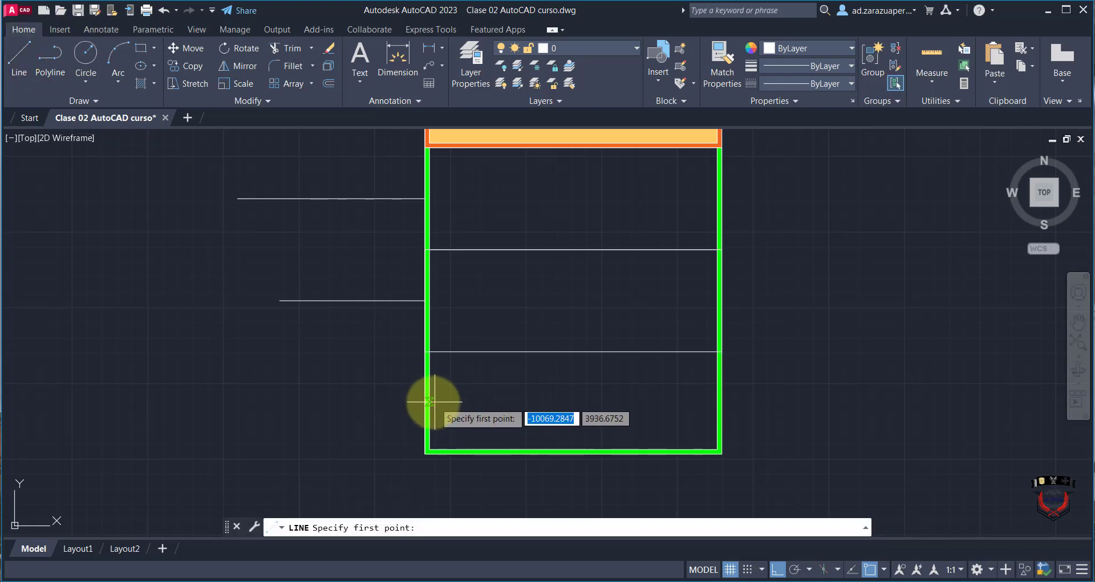
pyautogui.click(426, 401)
pyautogui.write('480')
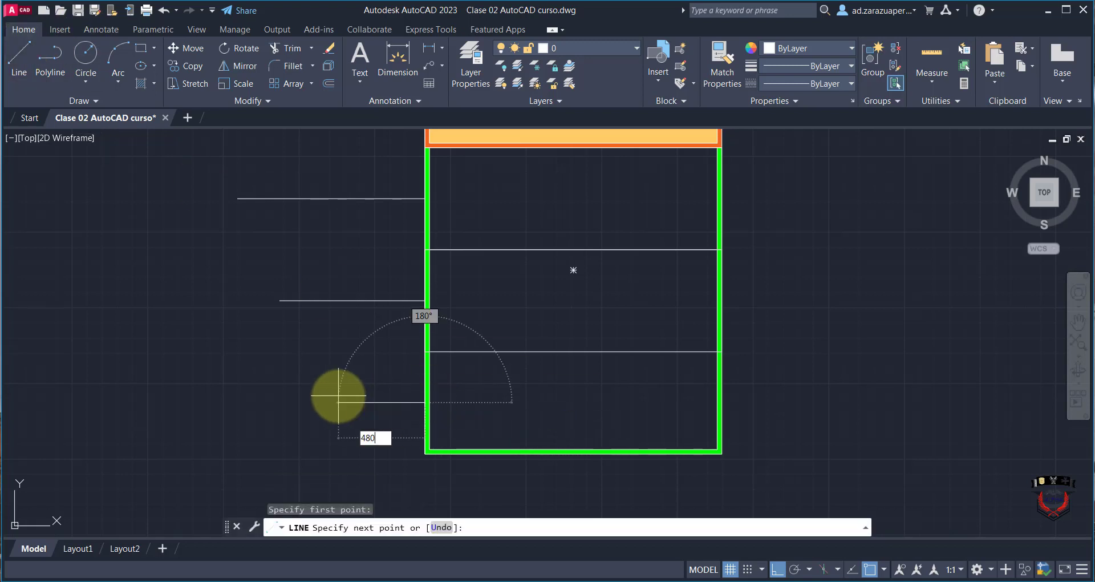
pyautogui.press('Return')
pyautogui.press('Return')
pyautogui.scroll(-2, 336, 442)
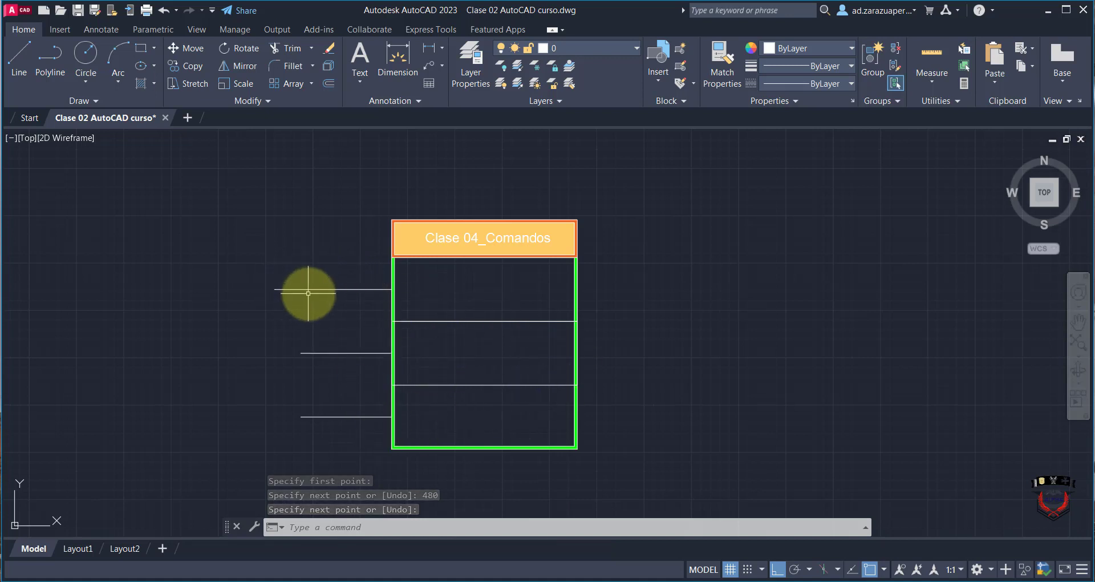
# - Convert the line beside the upper section into a polyline with Pedit and set its width to 15
pyautogui.scroll(2, 306, 293)
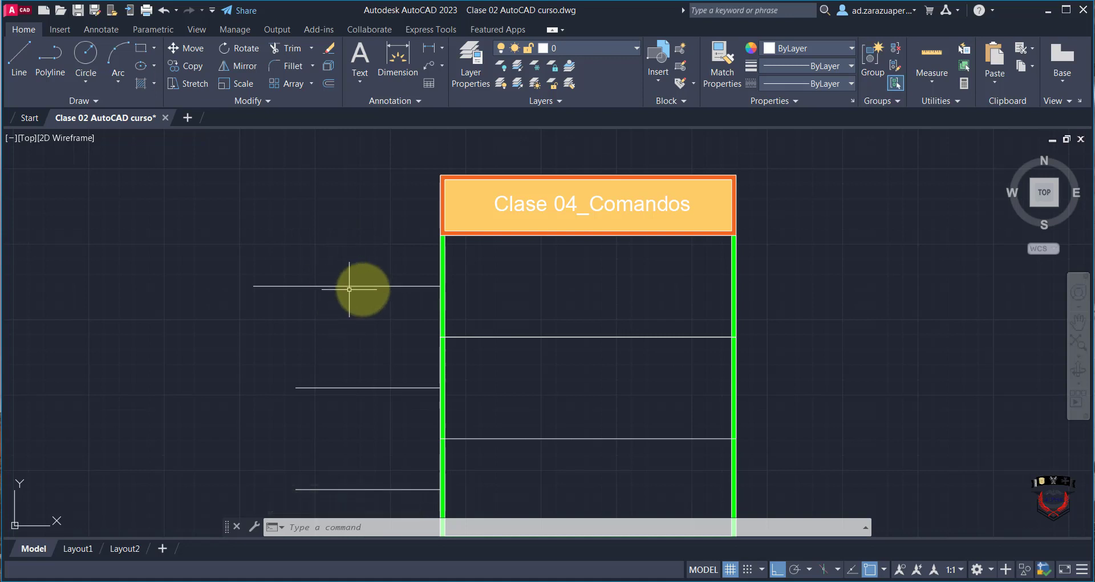
pyautogui.scroll(2, 332, 280)
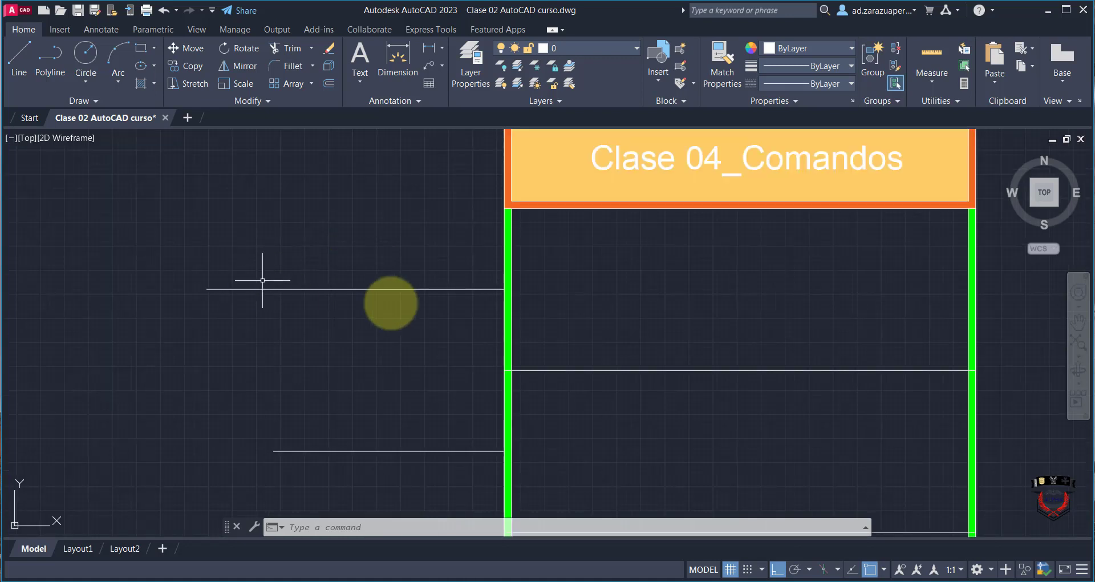
pyautogui.scroll(-4, 362, 283)
pyautogui.scroll(2, 432, 272)
pyautogui.scroll(2, 447, 304)
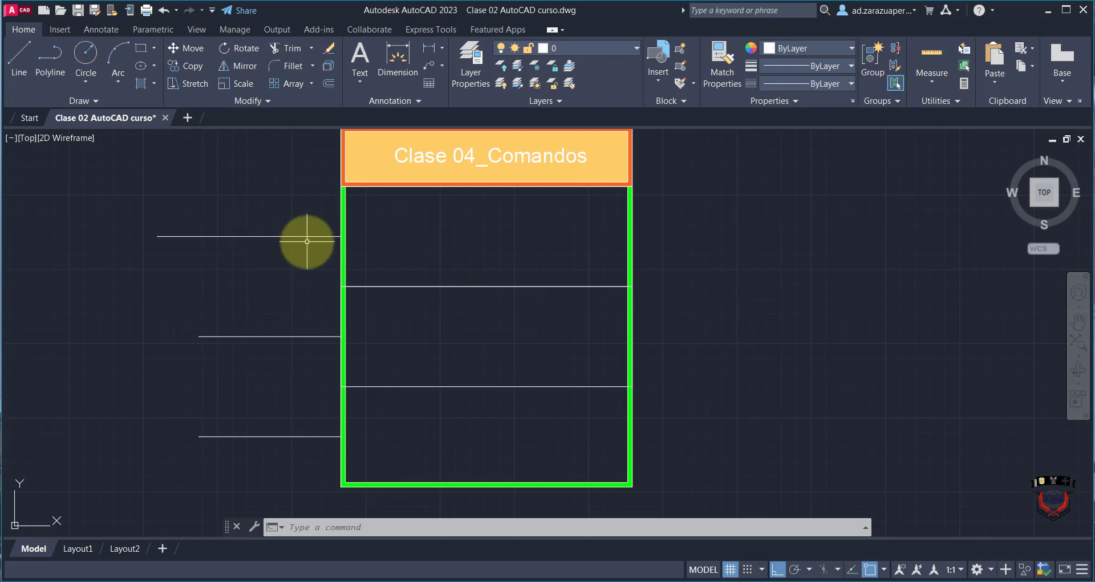
pyautogui.scroll(2, 220, 235)
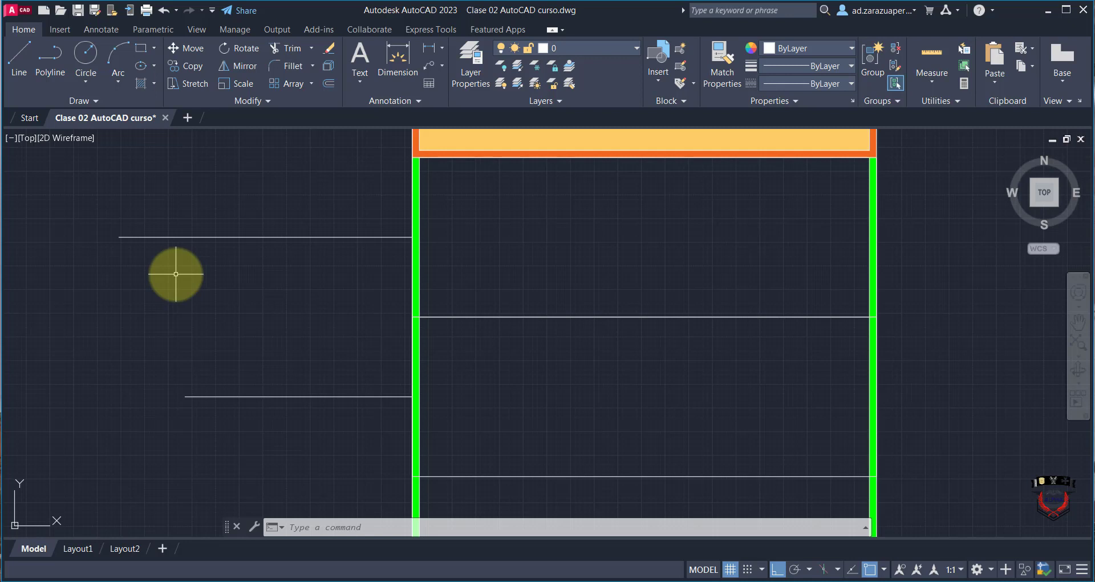
pyautogui.write('t')
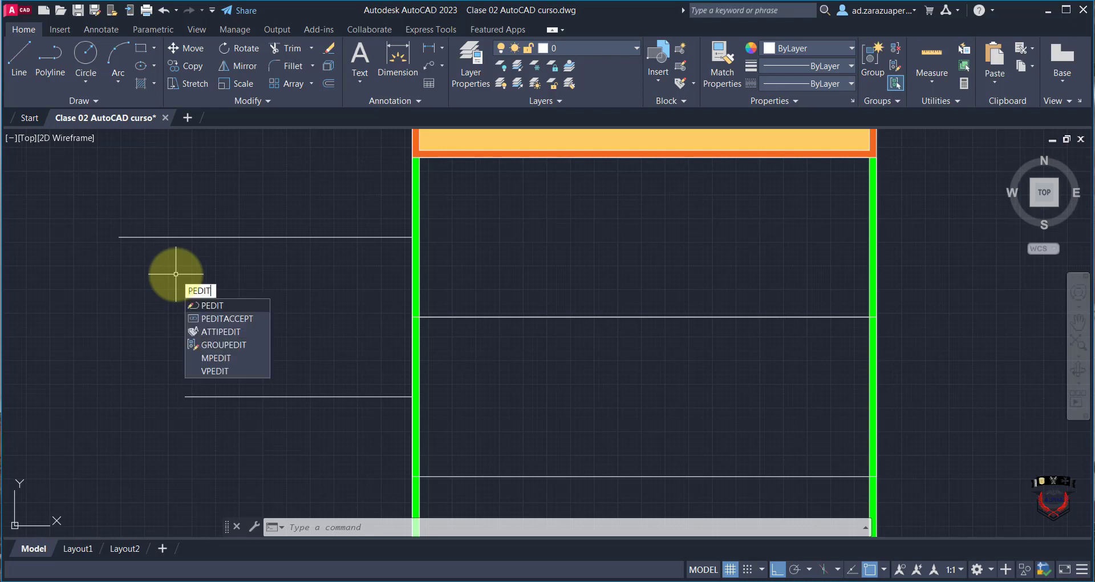
pyautogui.press('Escape')
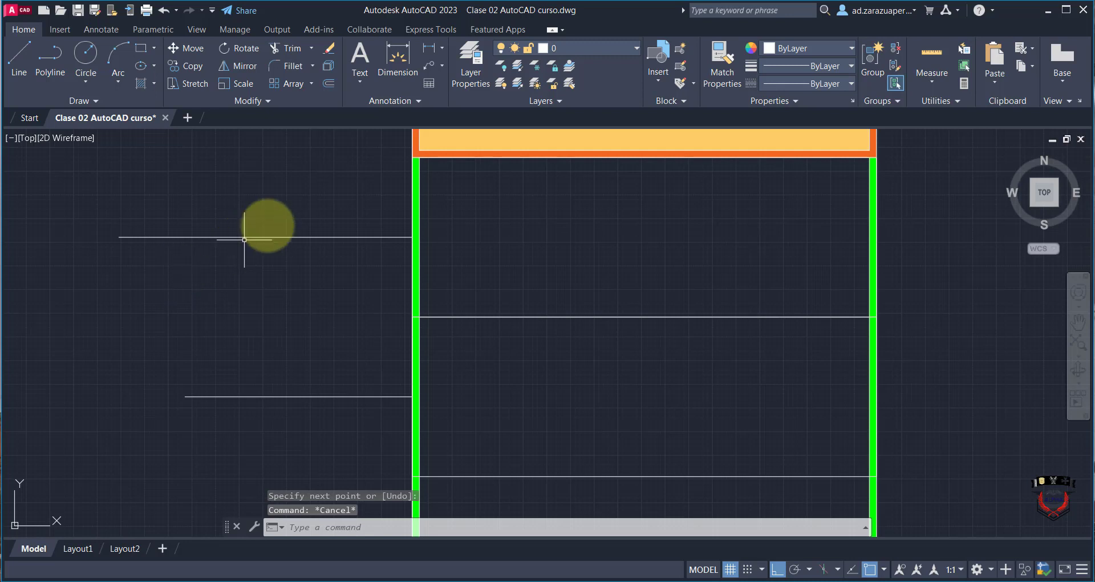
pyautogui.click(265, 227)
pyautogui.click(233, 259)
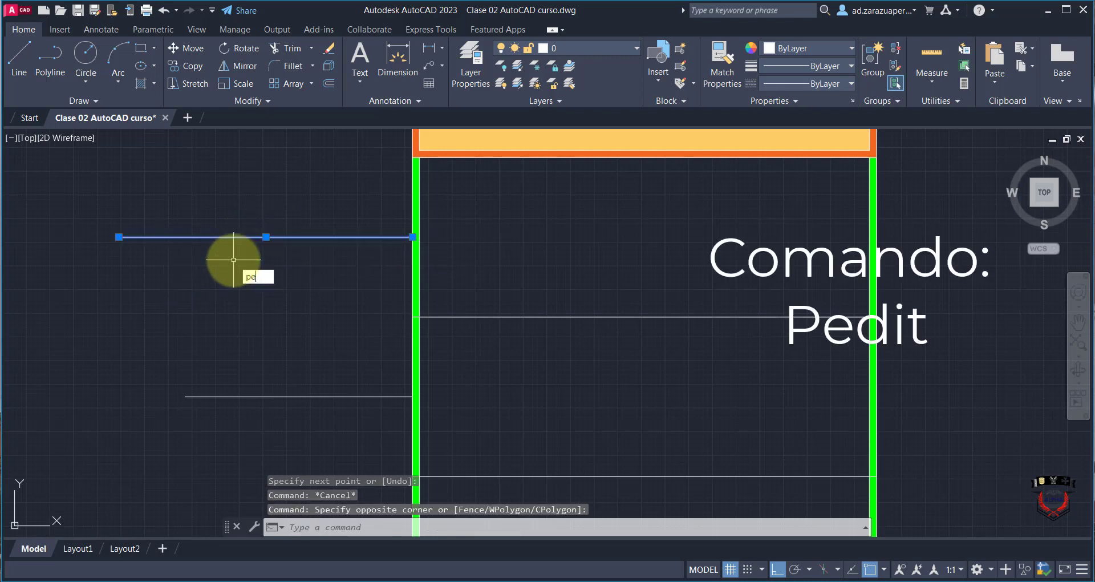
pyautogui.press('Return')
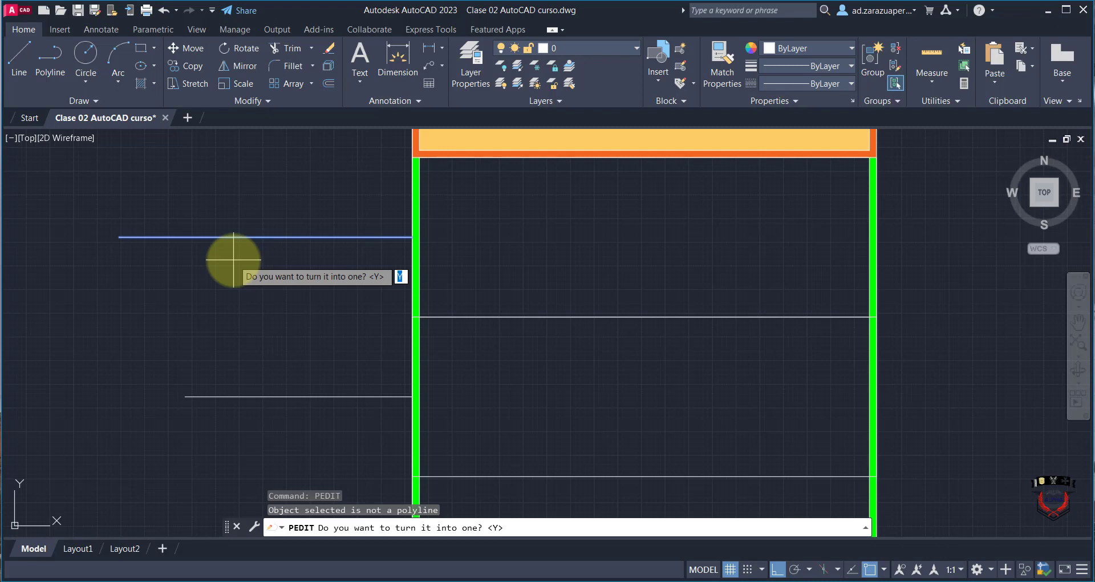
pyautogui.press('Return')
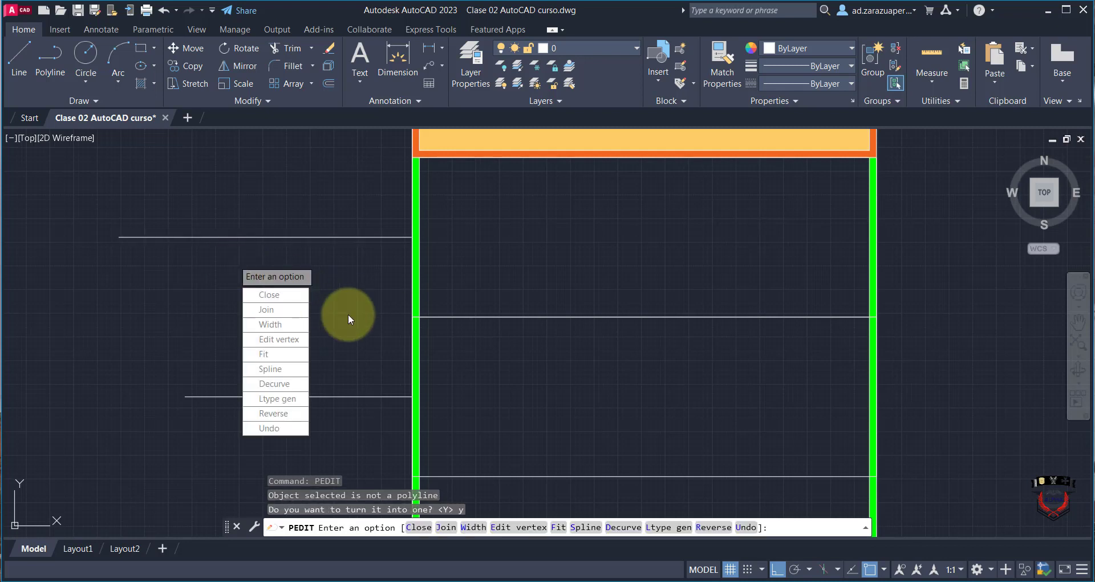
pyautogui.click(276, 324)
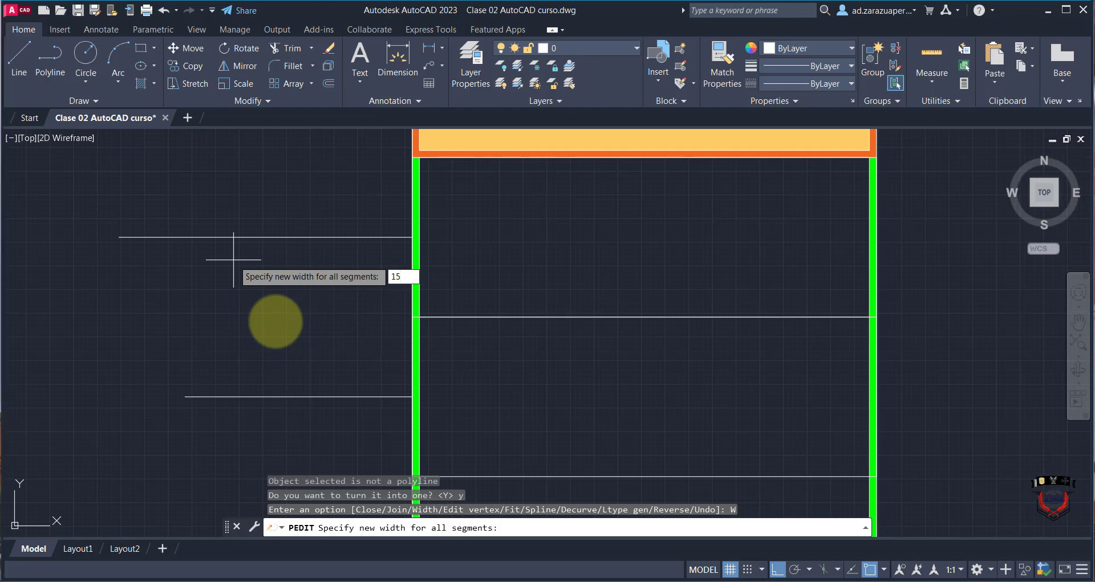
pyautogui.press('Return')
pyautogui.scroll(-2, 235, 286)
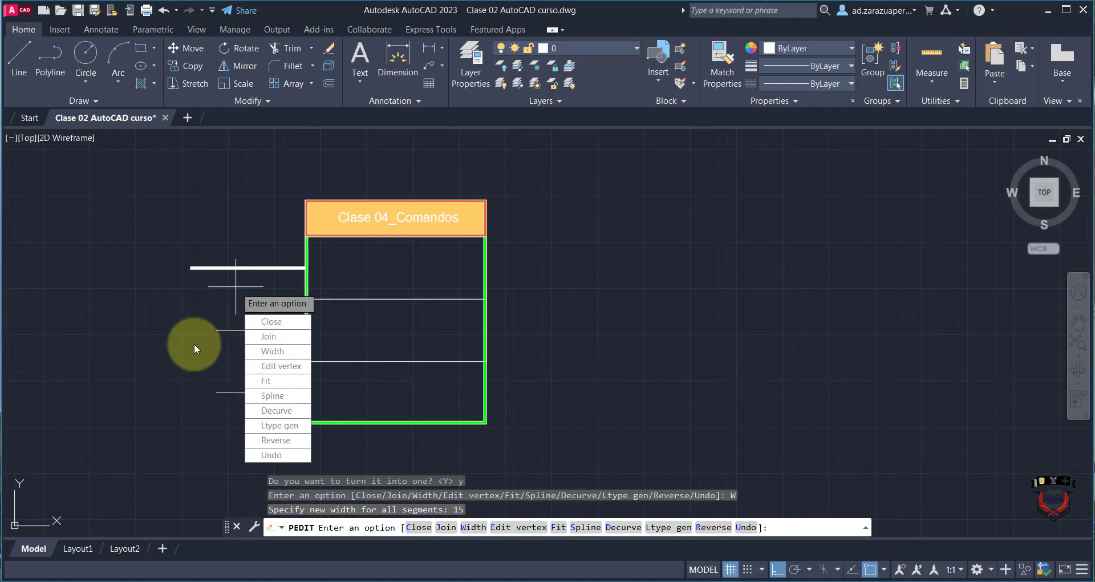
# - Convert the line beside the middle section into a polyline with Pedit and set its width to 10
pyautogui.scroll(2, 195, 340)
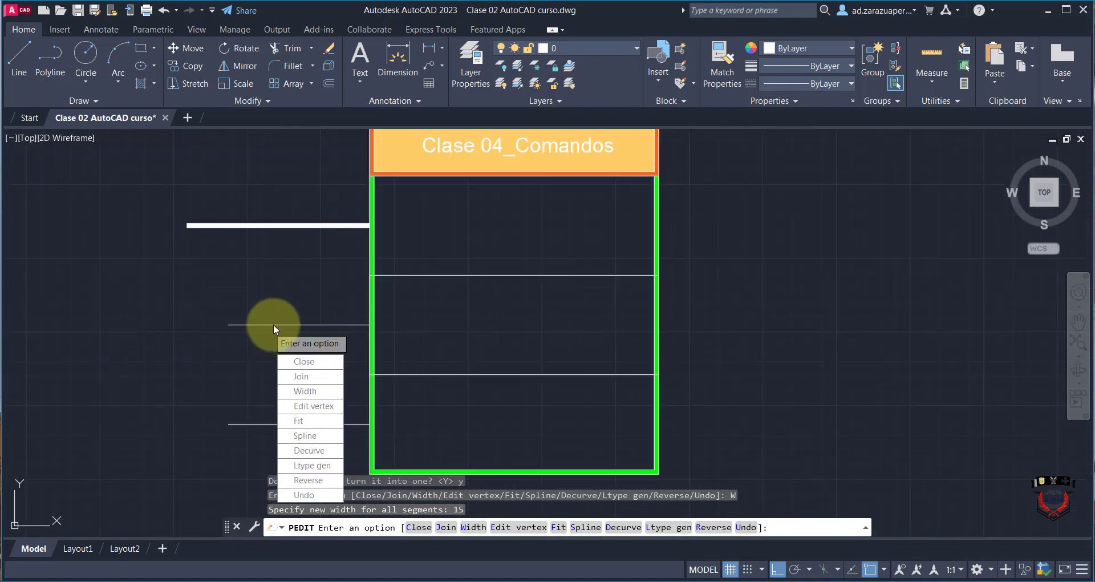
pyautogui.press('Escape')
pyautogui.click(285, 314)
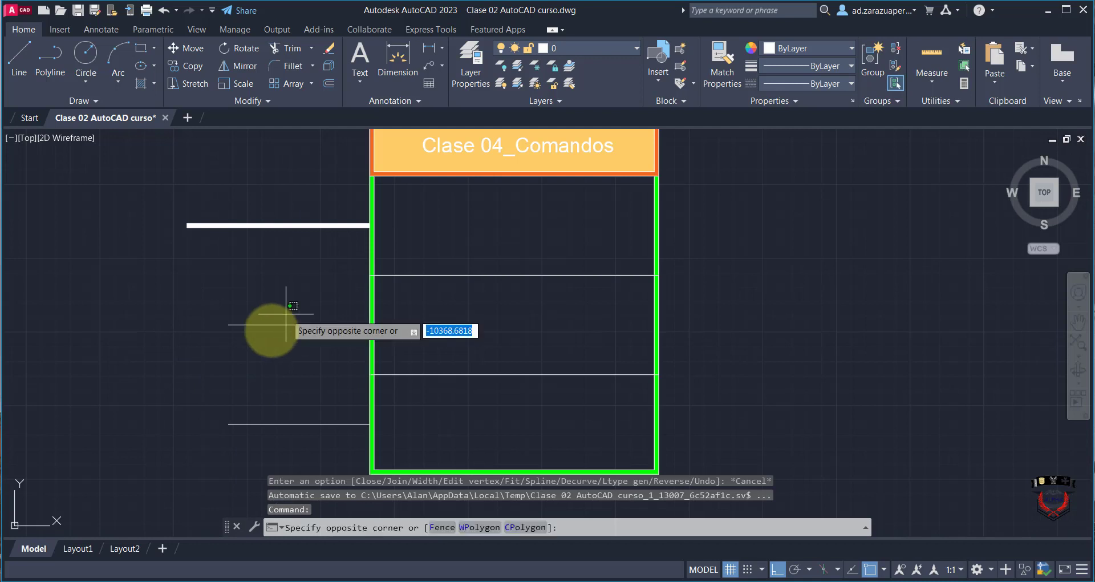
pyautogui.click(265, 335)
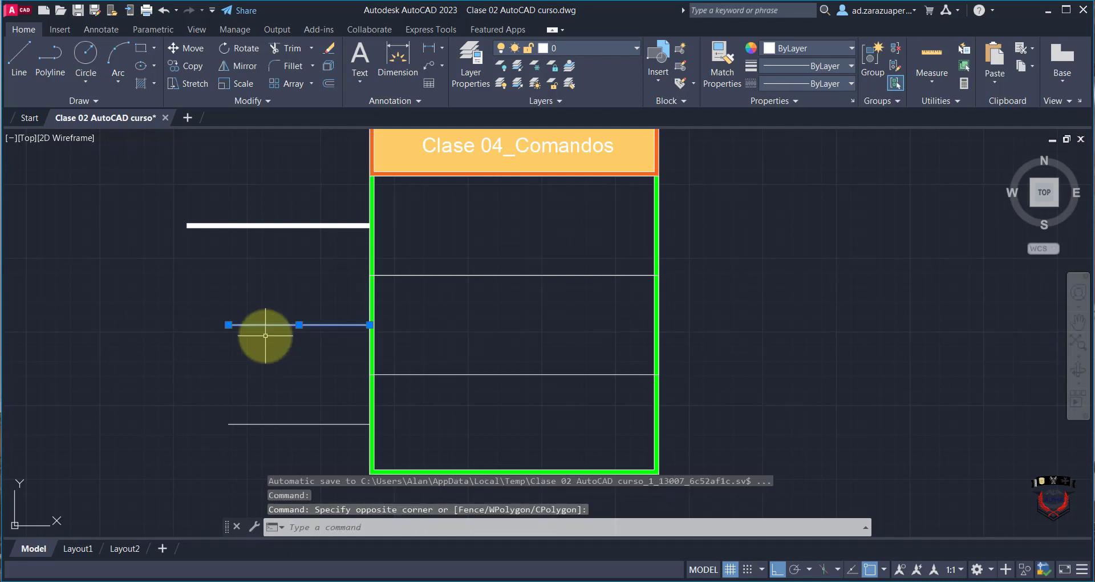
pyautogui.press('Return')
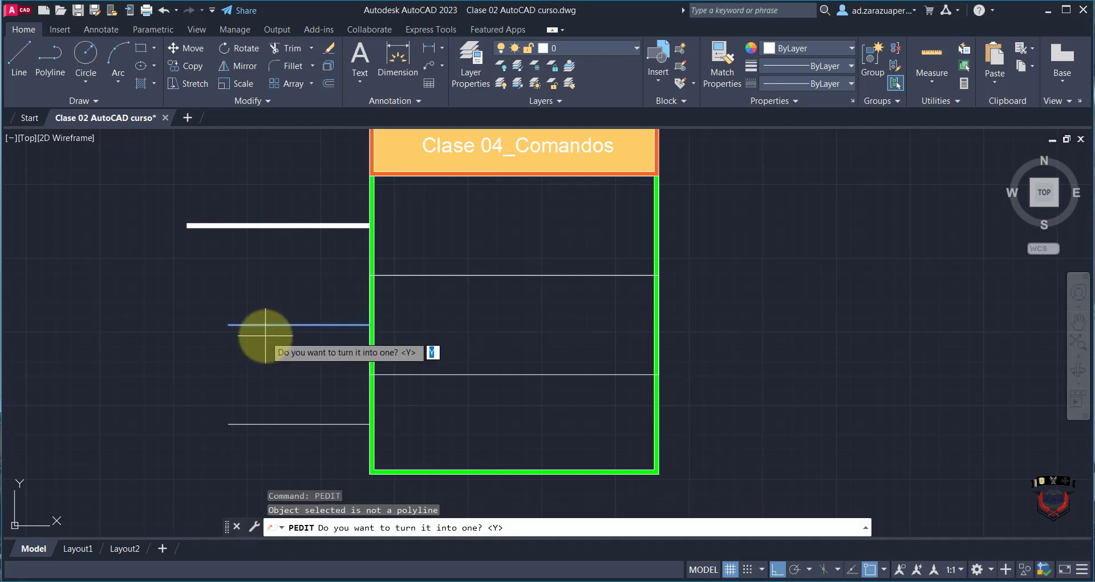
pyautogui.press('Return')
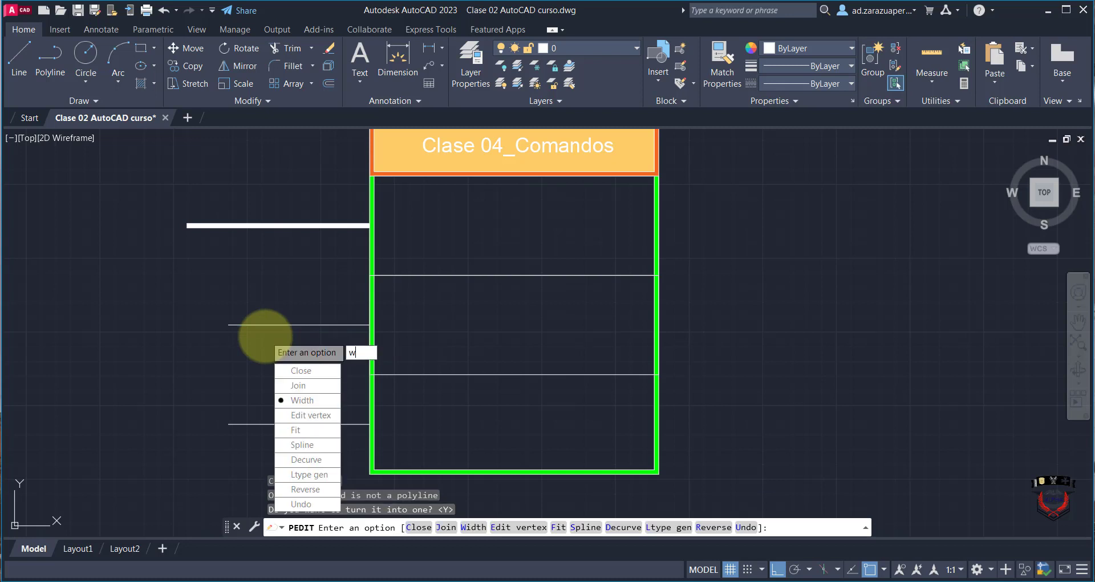
pyautogui.write('w')
pyautogui.press('Return')
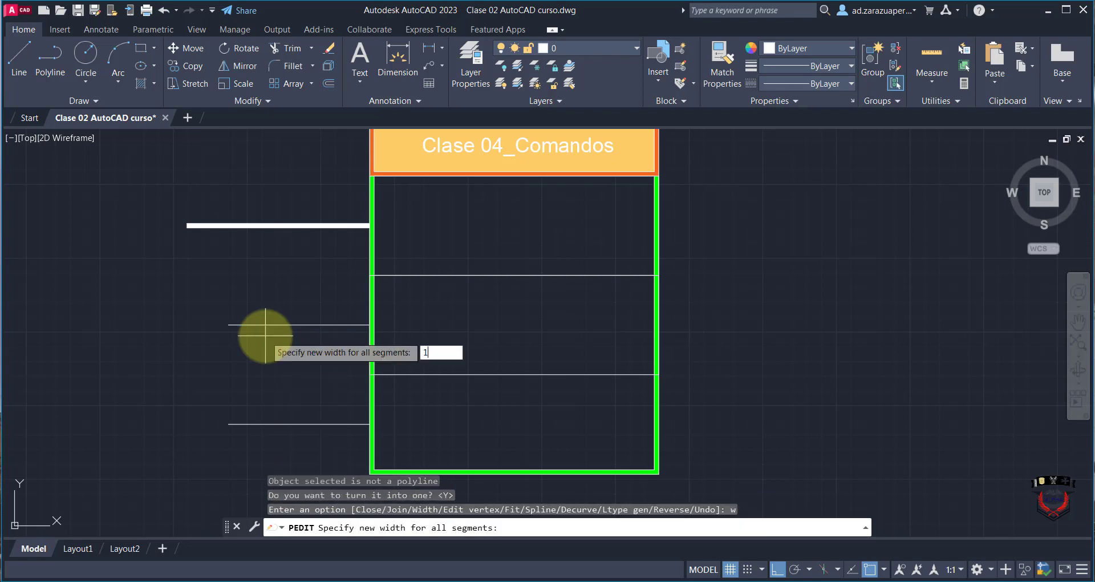
pyautogui.press('Return')
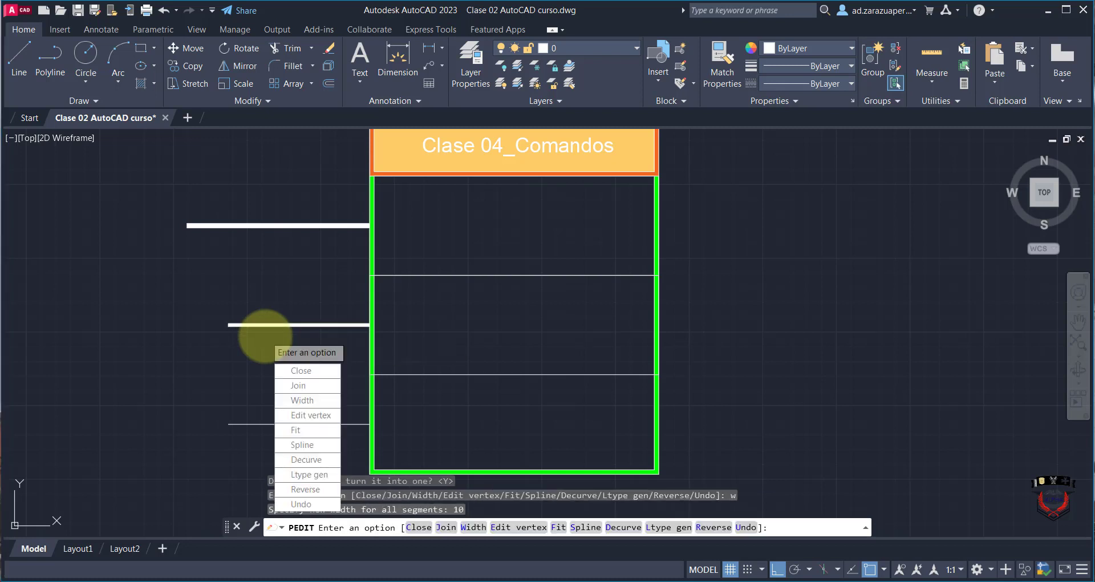
pyautogui.press('Return')
# - Convert the line beside the bottom section into a polyline with Pedit and set its width to 10
pyautogui.scroll(2, 264, 452)
pyautogui.click(313, 361)
pyautogui.click(270, 455)
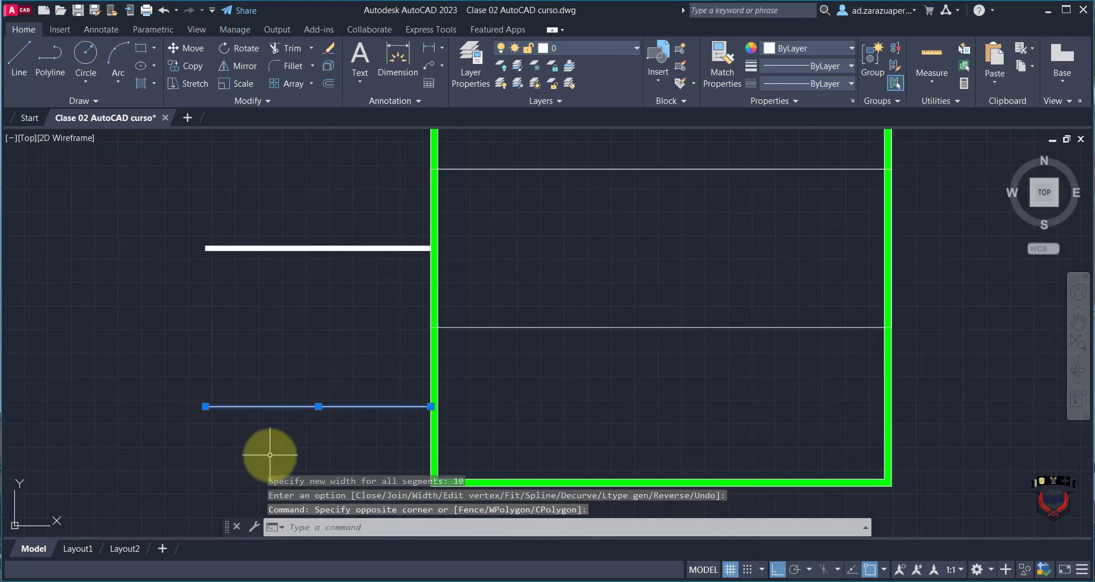
pyautogui.write('pedit')
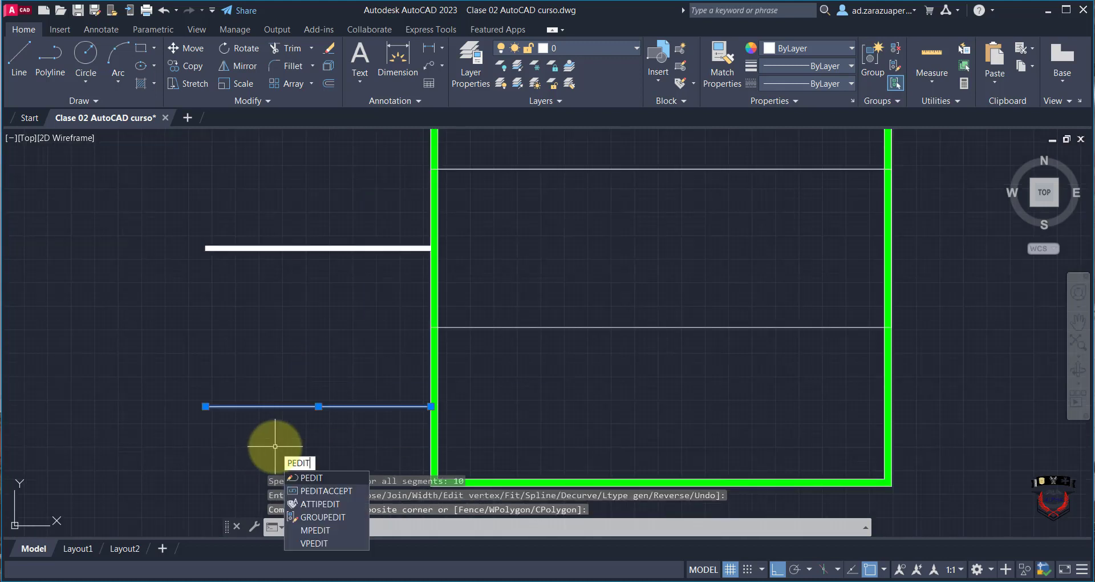
pyautogui.press('Return')
pyautogui.press('Return')
pyautogui.write('w')
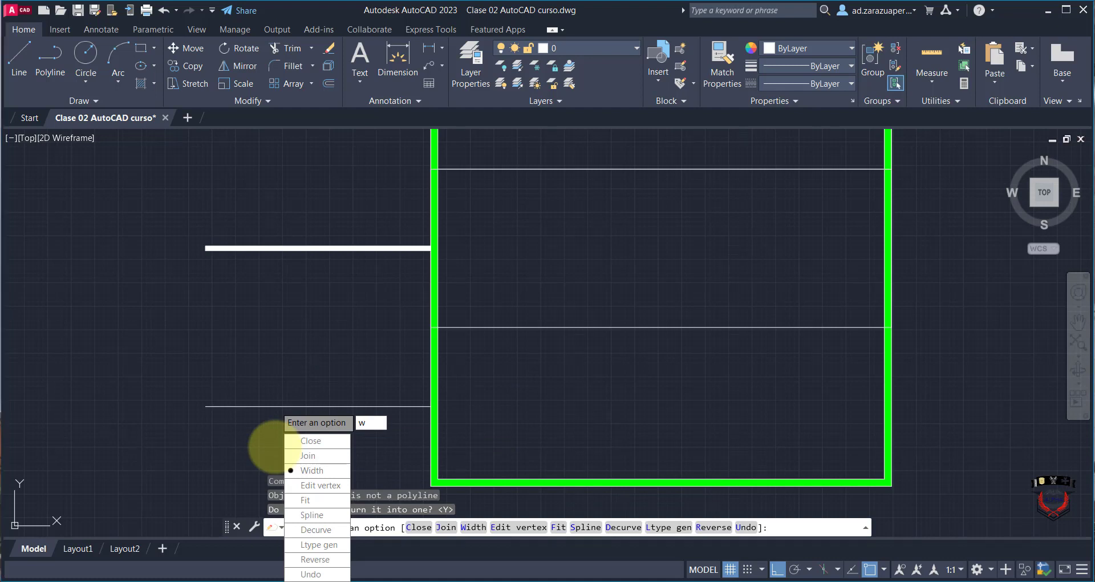
pyautogui.press('Return')
pyautogui.write('10')
pyautogui.press('Return')
pyautogui.press('Return')
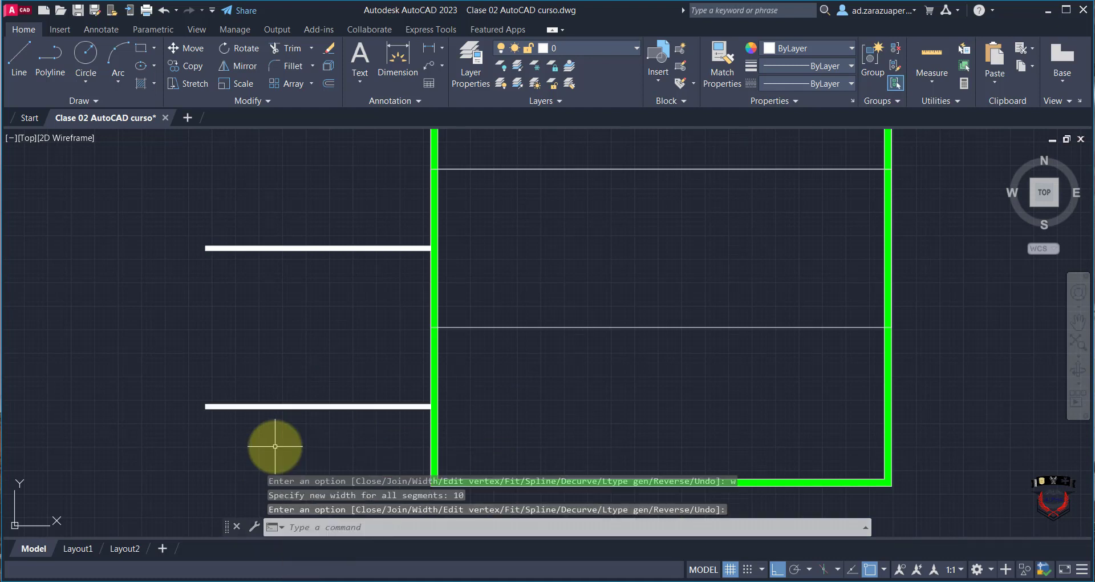
# - Change the color of the three thick horizontal lines beside the frame to Cyan
pyautogui.scroll(-4, 289, 430)
pyautogui.click(295, 261)
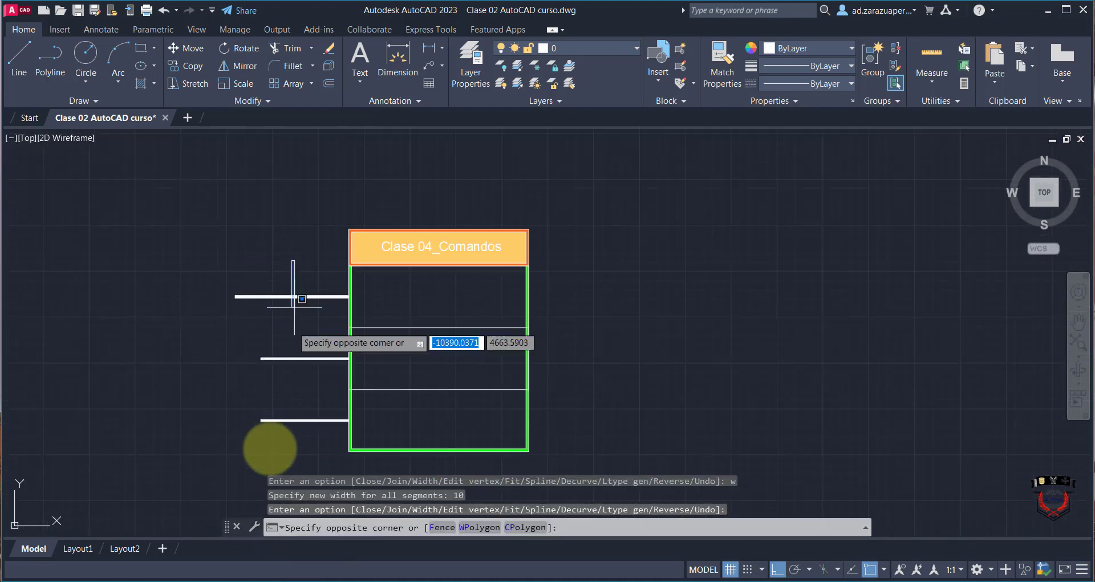
pyautogui.click(262, 452)
pyautogui.scroll(2, 288, 388)
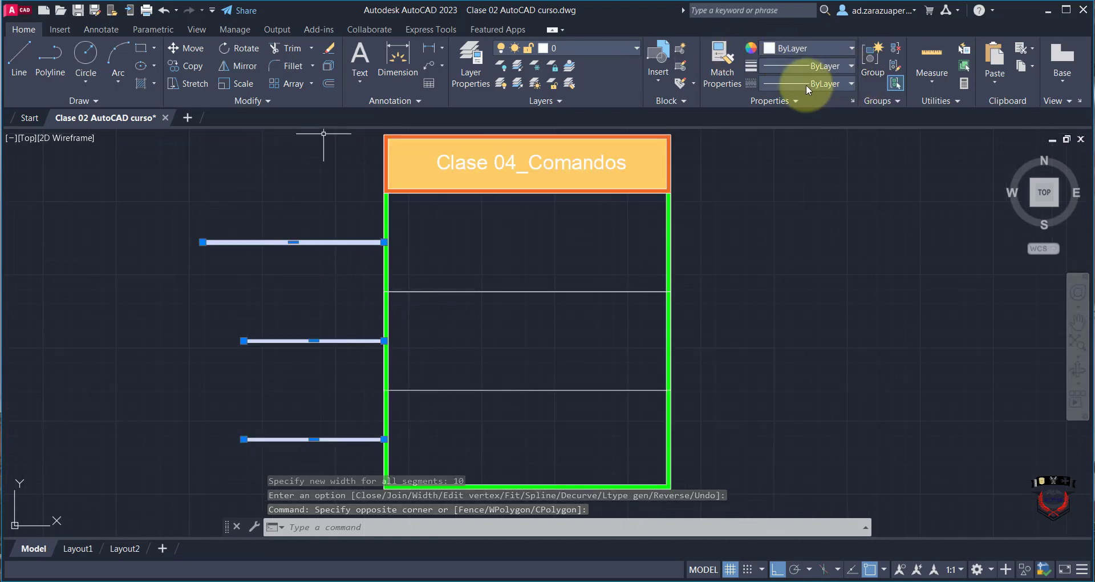
pyautogui.click(803, 48)
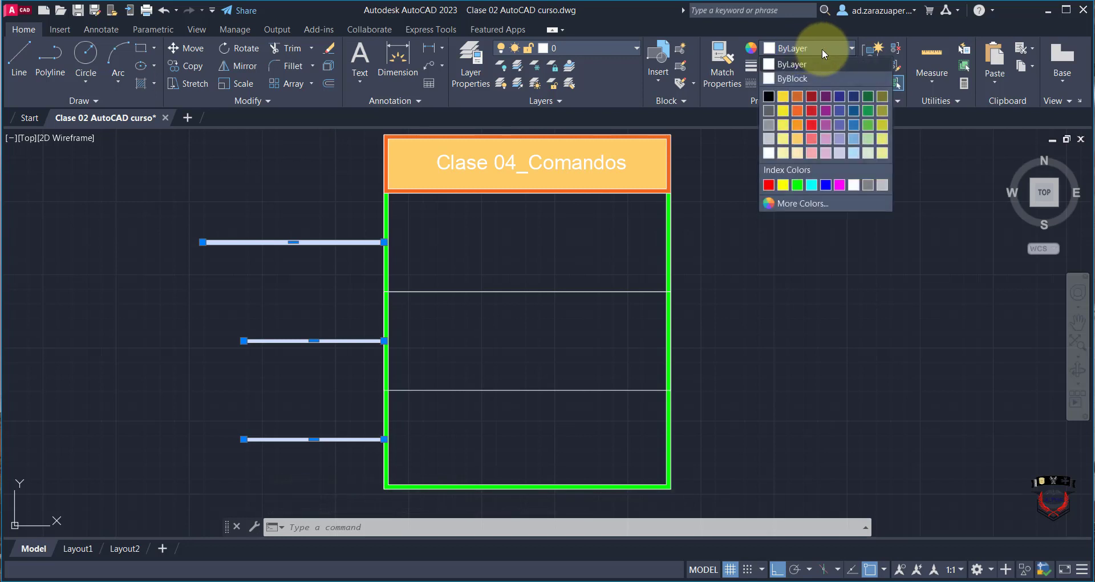
pyautogui.click(813, 186)
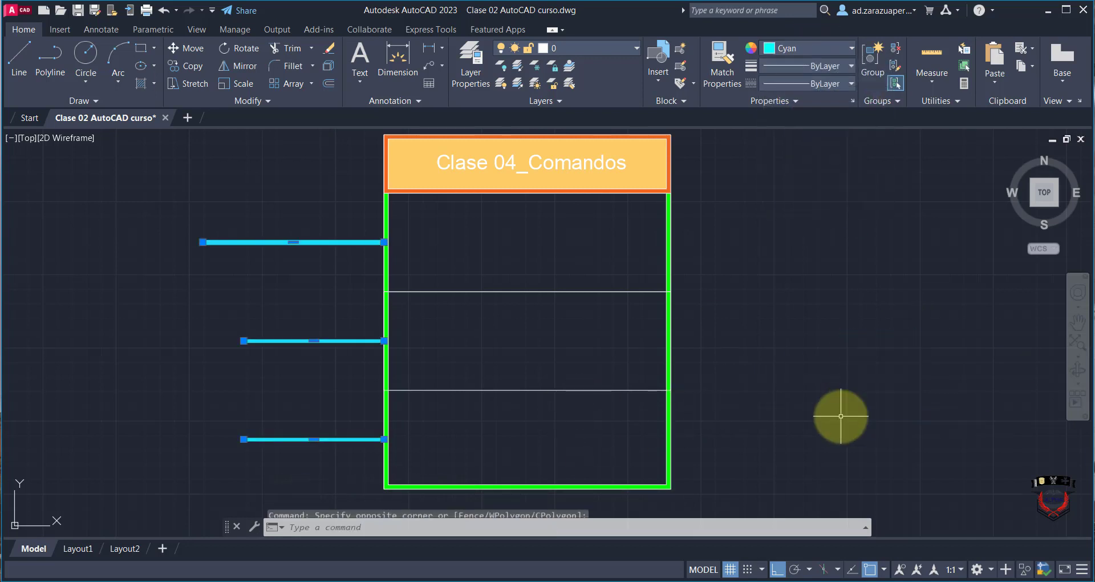
pyautogui.press('Escape')
pyautogui.click(571, 256)
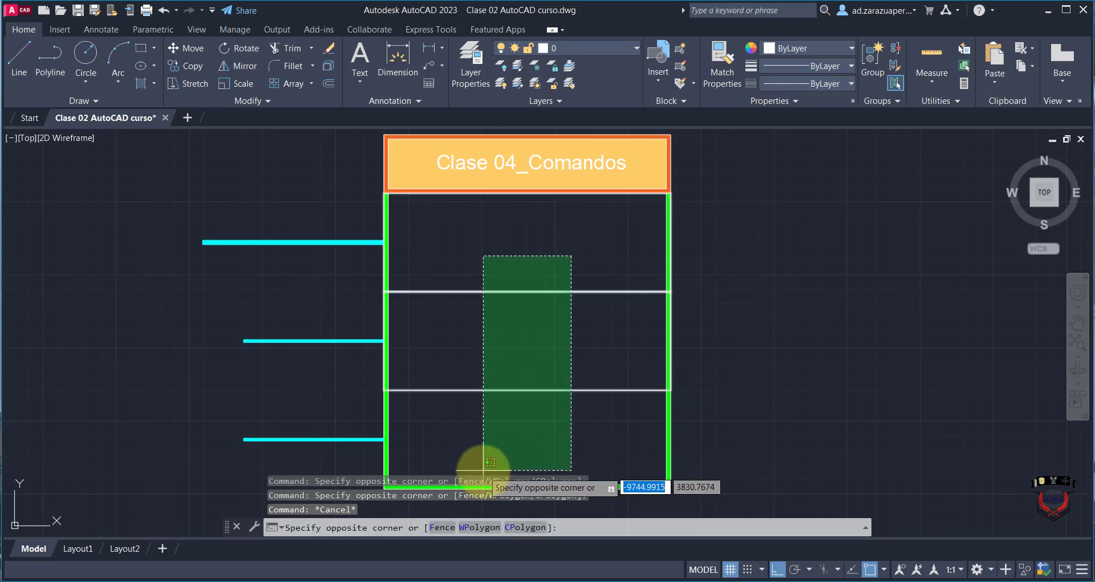
pyautogui.click(483, 470)
pyautogui.press('Escape')
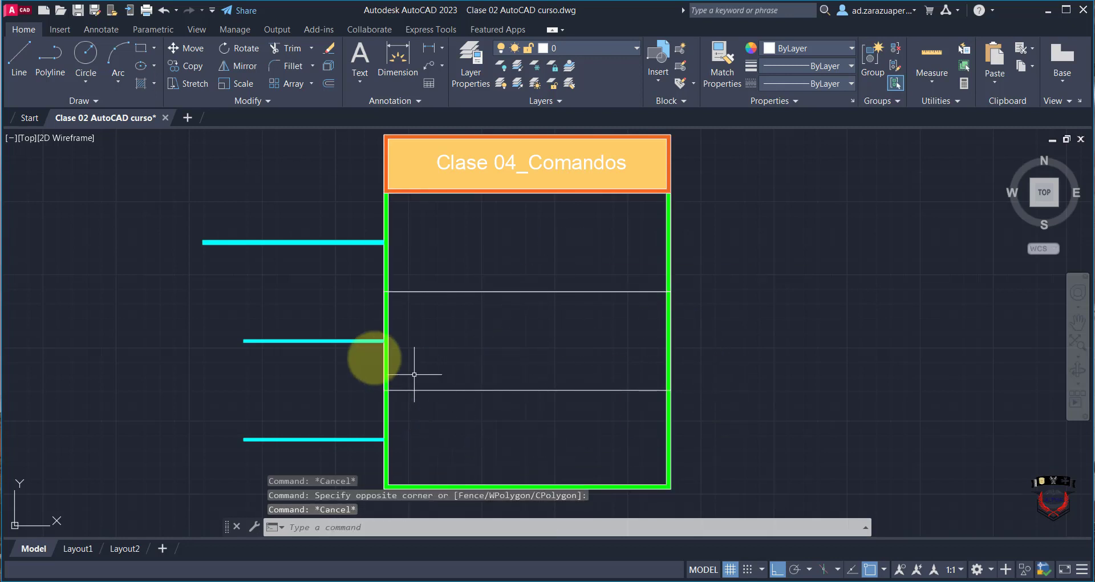
pyautogui.scroll(-2, 499, 332)
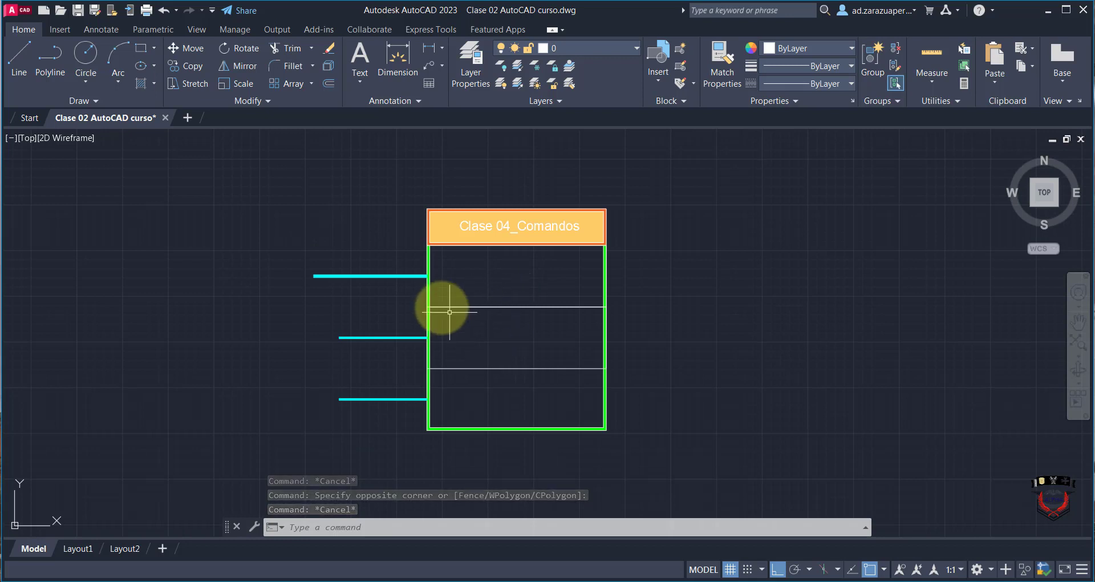
pyautogui.scroll(2, 442, 308)
pyautogui.scroll(-2, 585, 337)
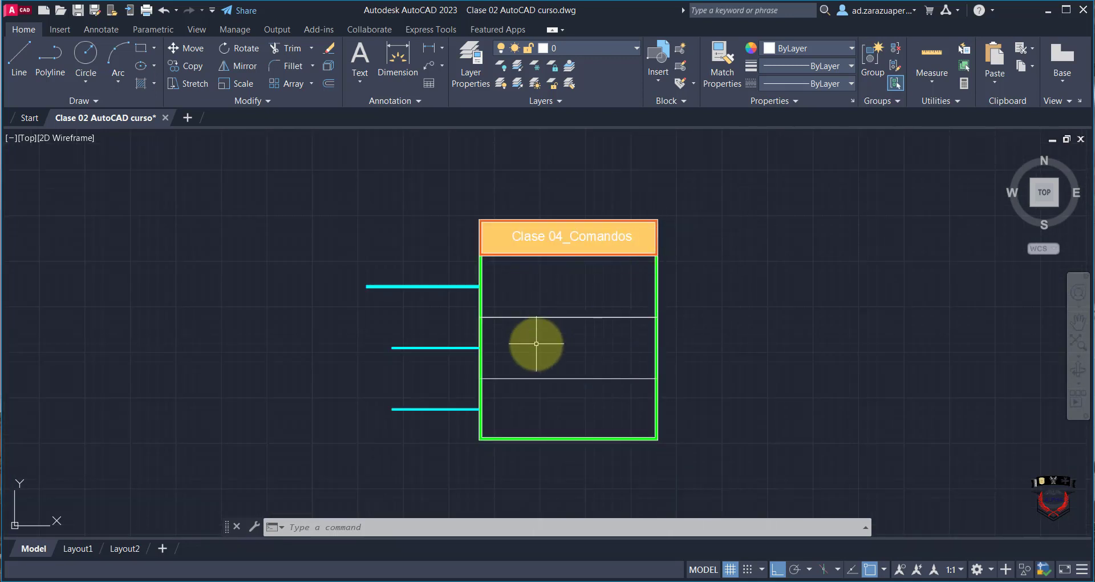
pyautogui.scroll(2, 536, 340)
pyautogui.scroll(-2, 639, 343)
pyautogui.scroll(2, 907, 408)
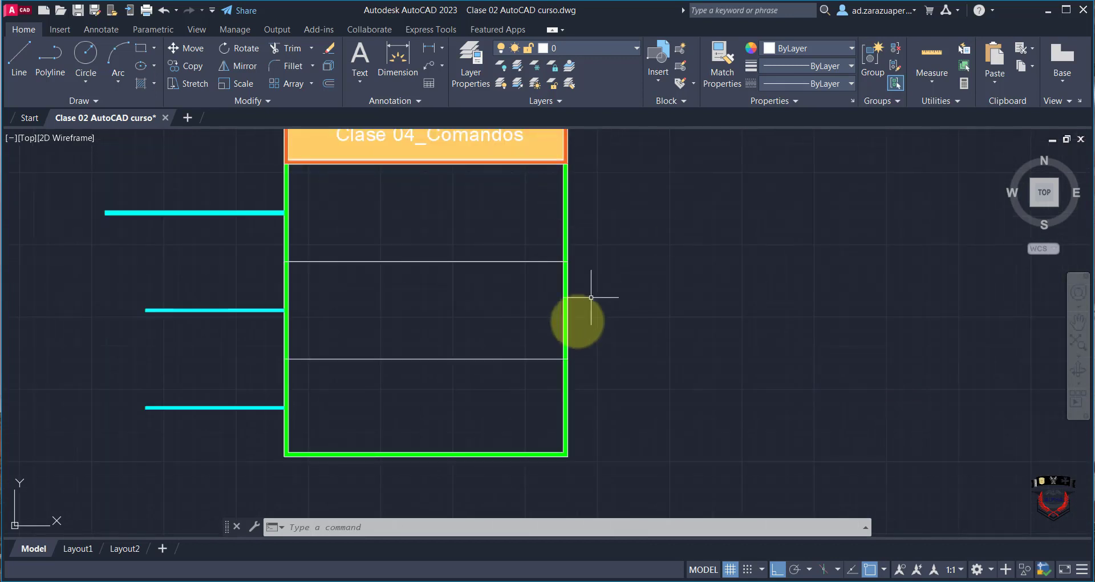
pyautogui.scroll(-2, 577, 317)
pyautogui.scroll(2, 407, 305)
pyautogui.scroll(-2, 413, 315)
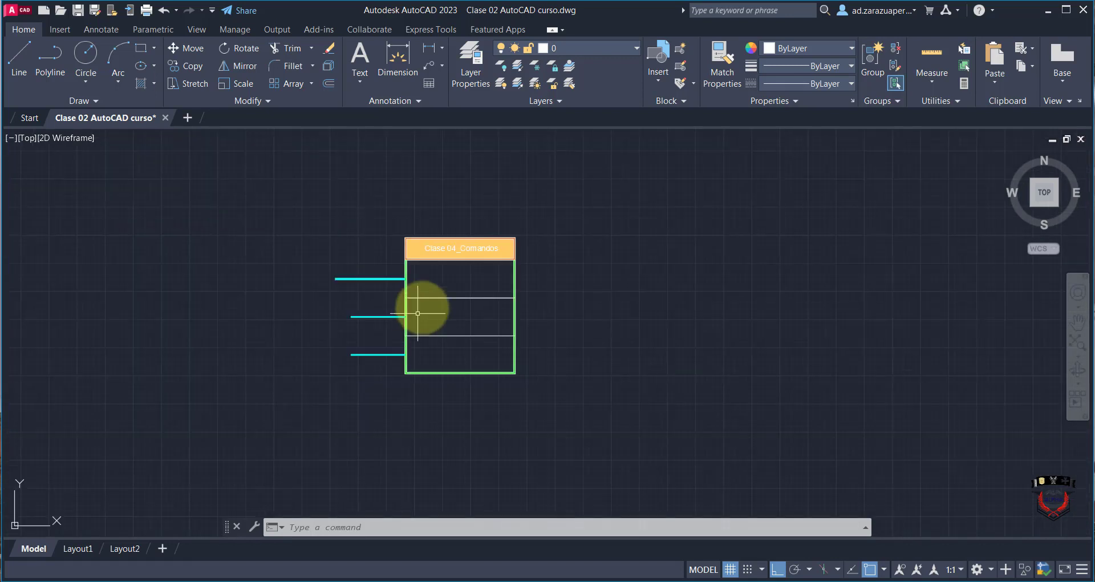
pyautogui.scroll(2, 421, 311)
pyautogui.scroll(-1, 439, 273)
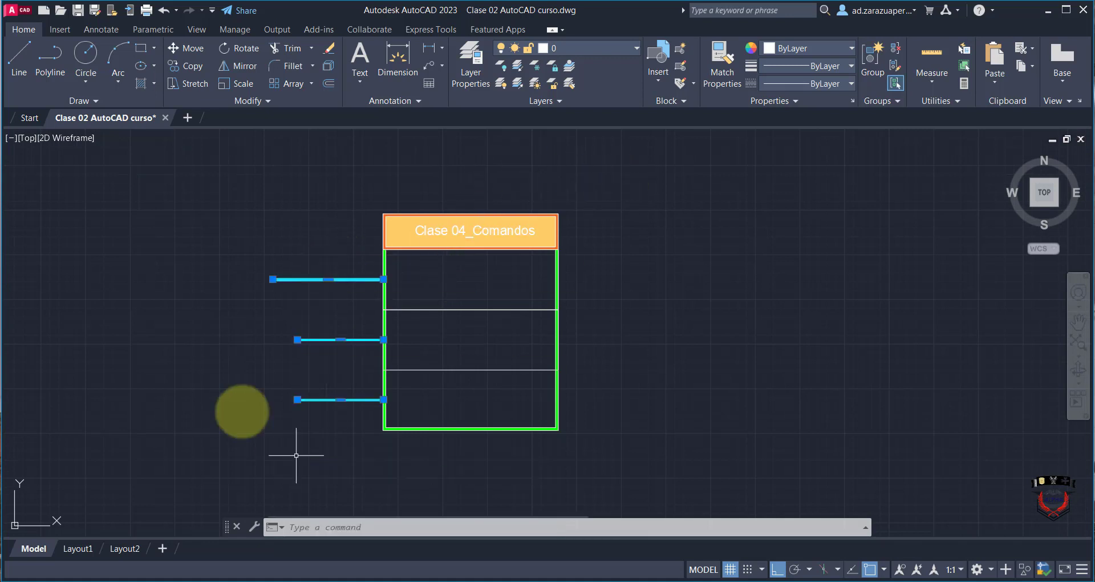
pyautogui.click(335, 365)
pyautogui.press('Escape')
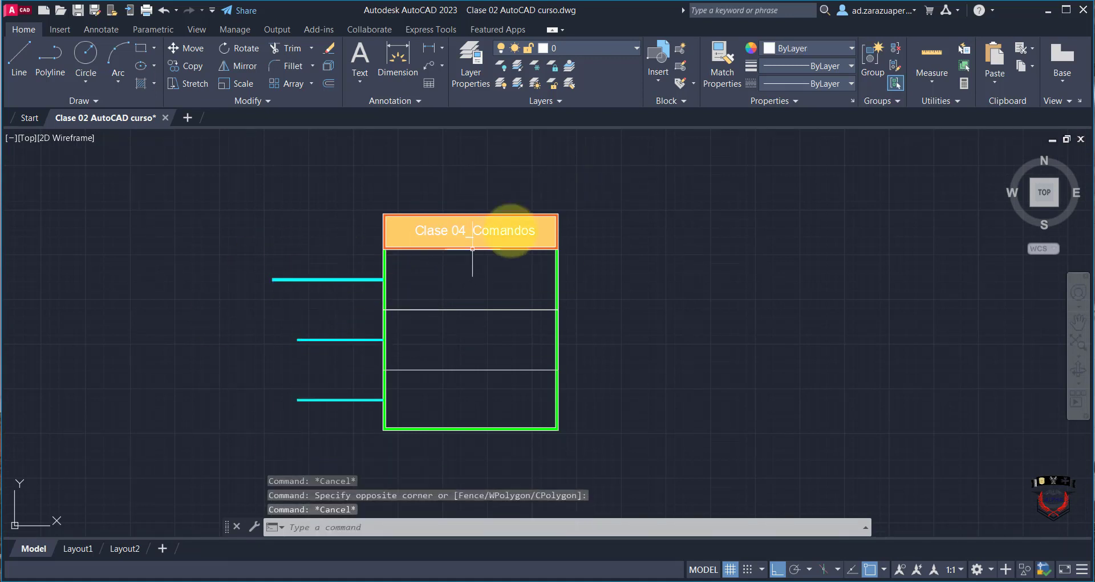
# - Copy the whole class frame without the cyan lines about 1350 horizontally to the right, using its outer top-left corner as base point
pyautogui.click(585, 160)
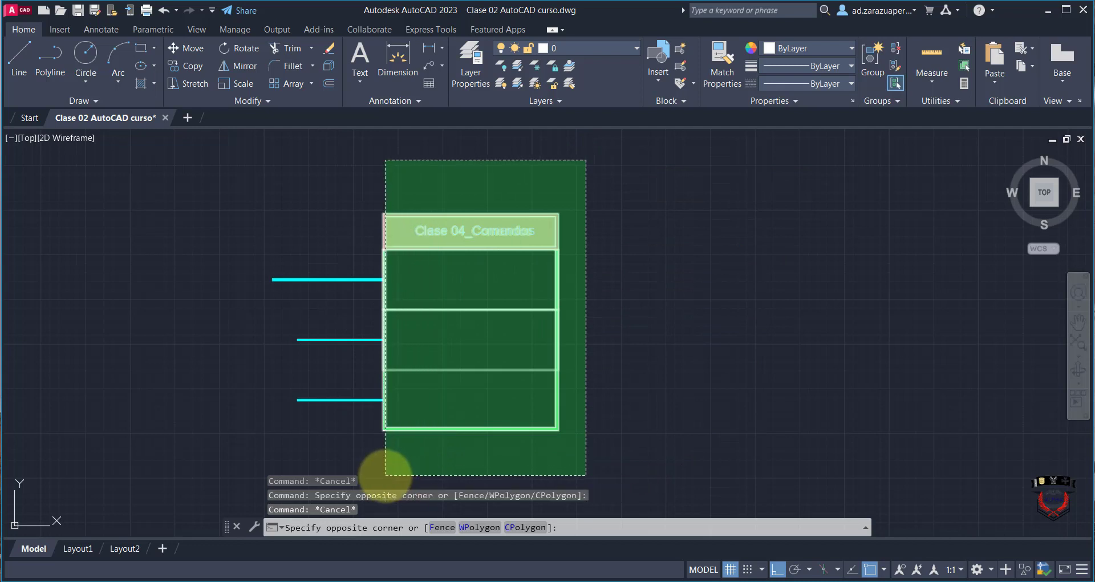
pyautogui.click(381, 476)
pyautogui.scroll(2, 505, 403)
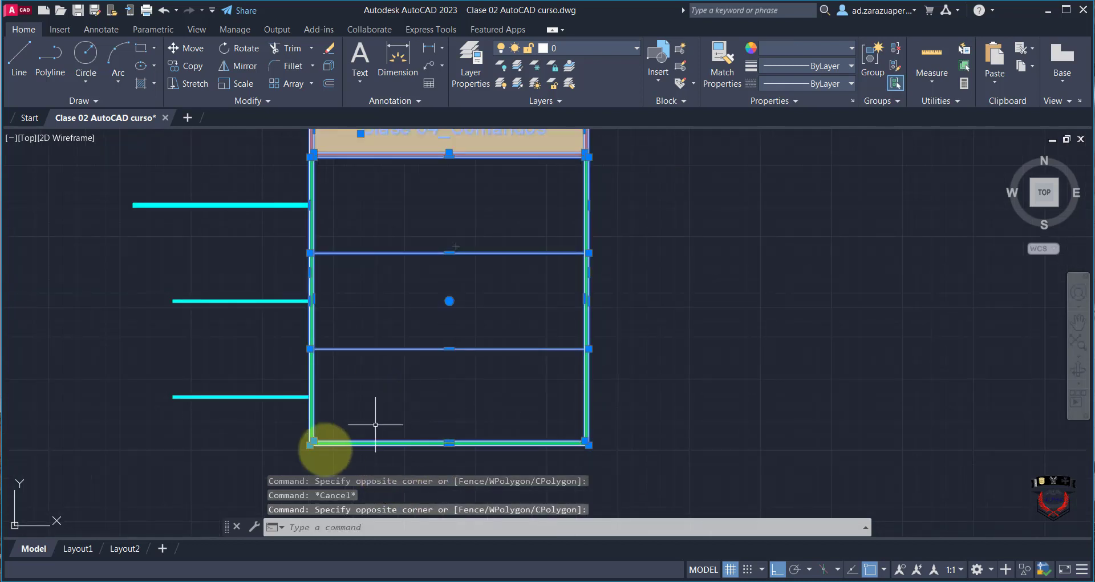
pyautogui.scroll(-2, 333, 431)
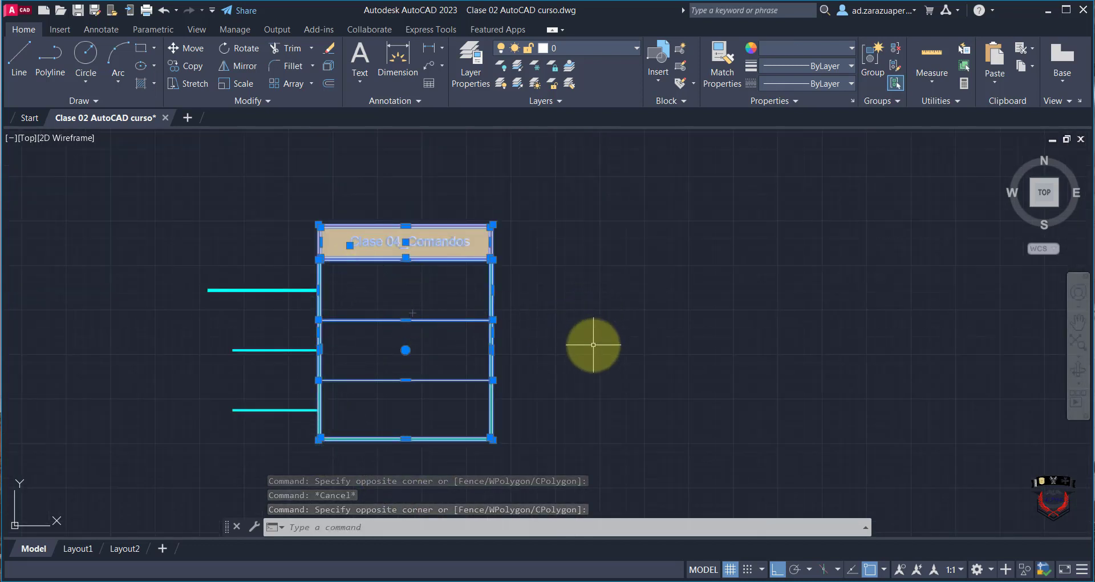
pyautogui.write('copy')
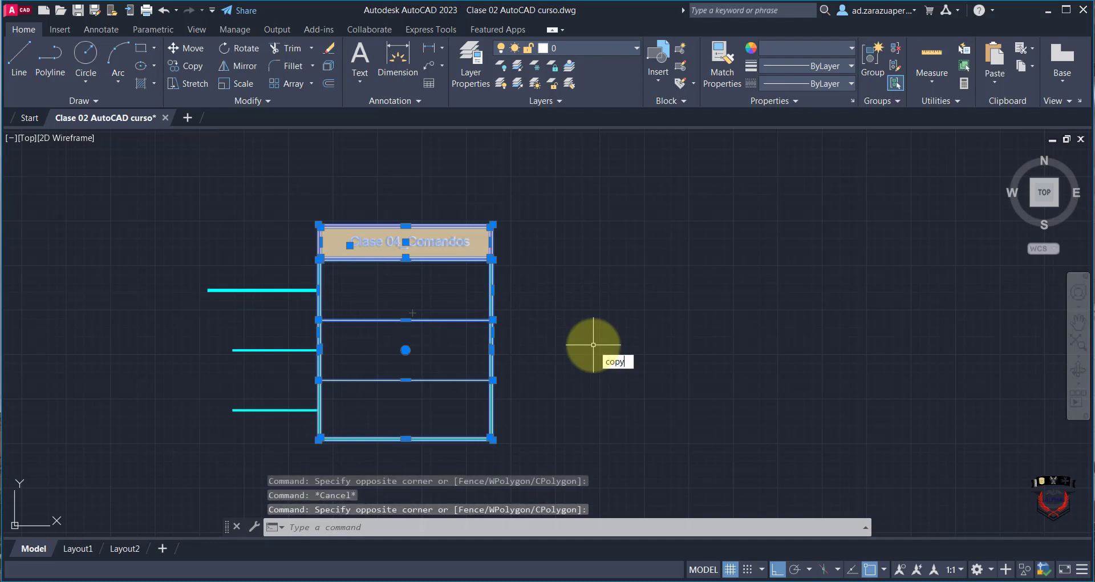
pyautogui.press('Return')
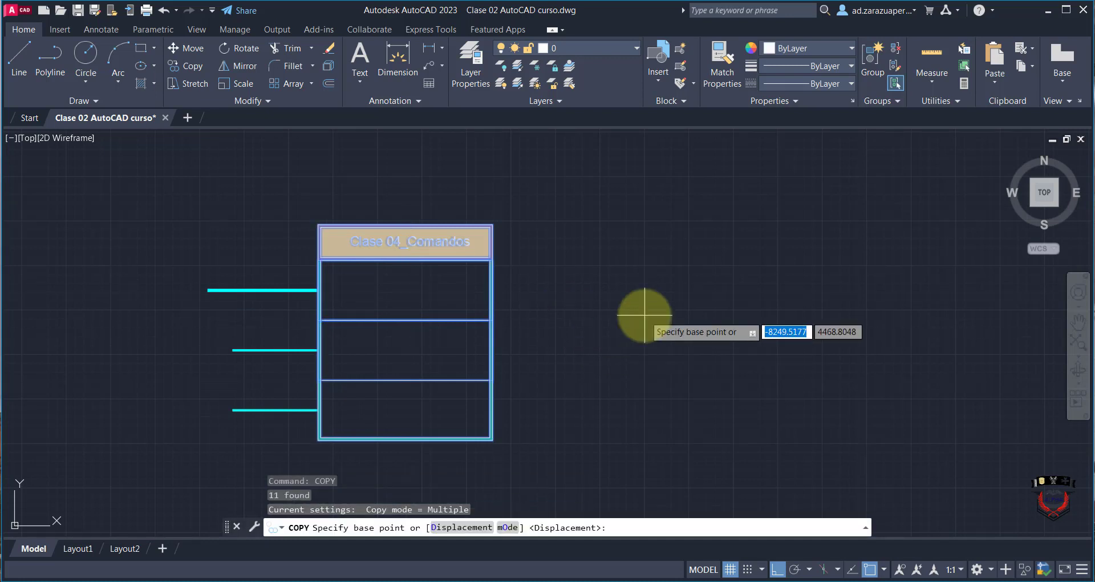
pyautogui.press('F8')
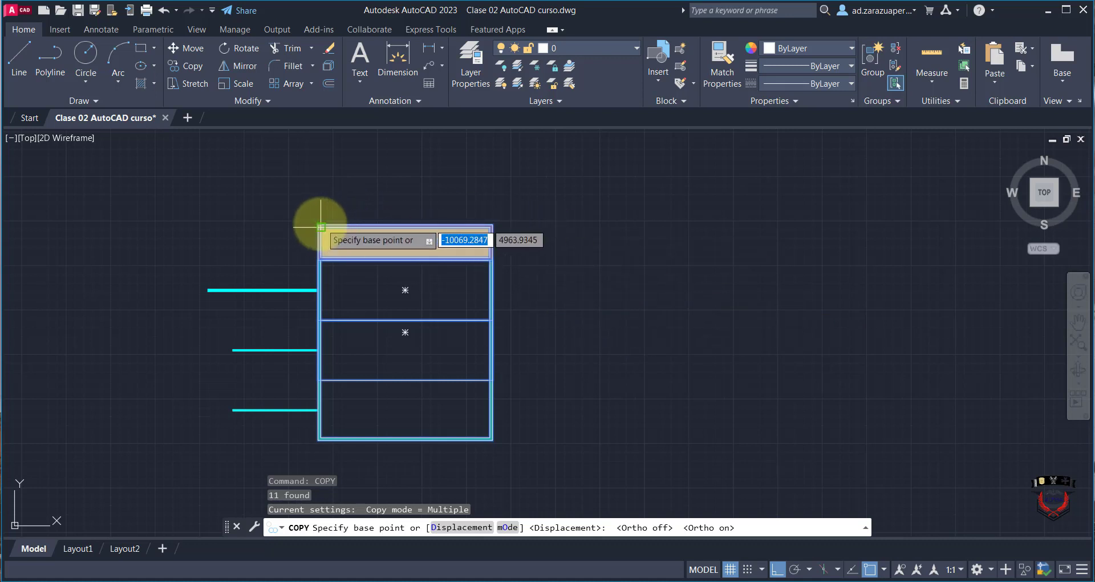
pyautogui.scroll(6, 318, 227)
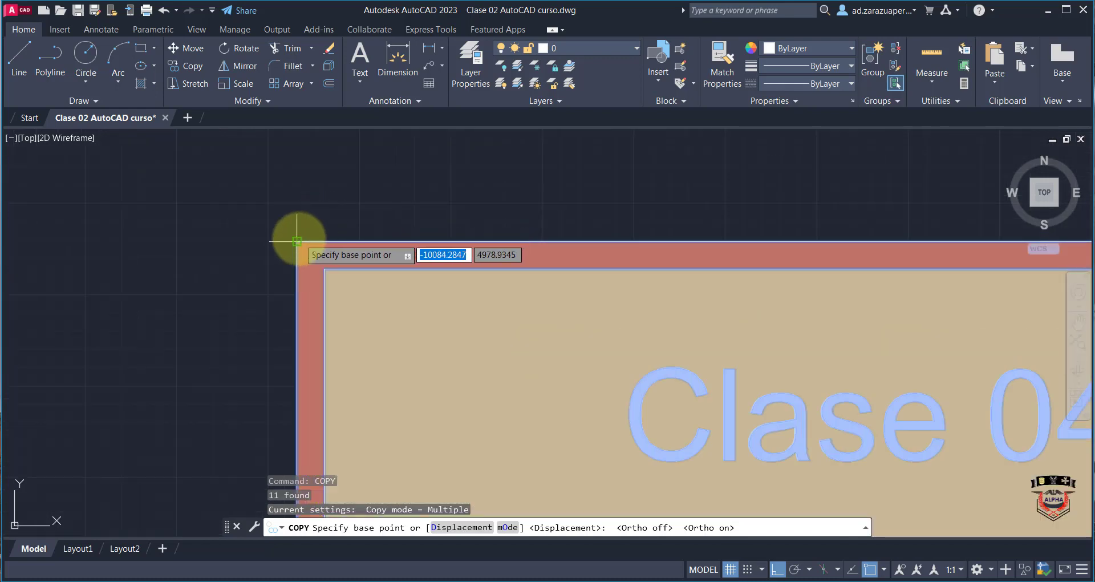
pyautogui.click(296, 241)
pyautogui.scroll(-6, 464, 251)
pyautogui.scroll(3, 650, 250)
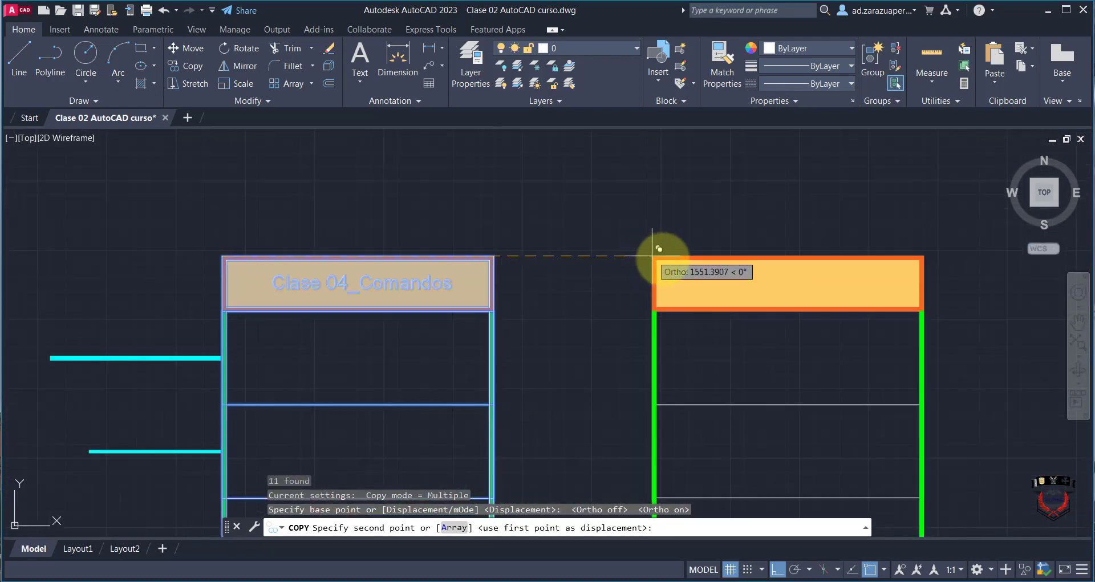
pyautogui.scroll(-4, 653, 255)
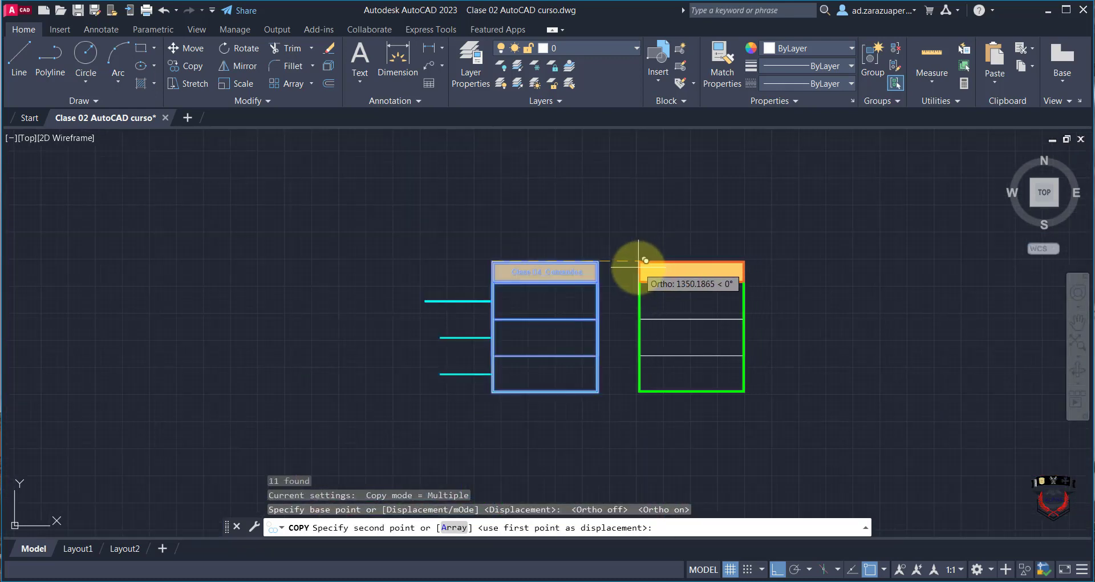
pyautogui.click(645, 261)
pyautogui.press('Return')
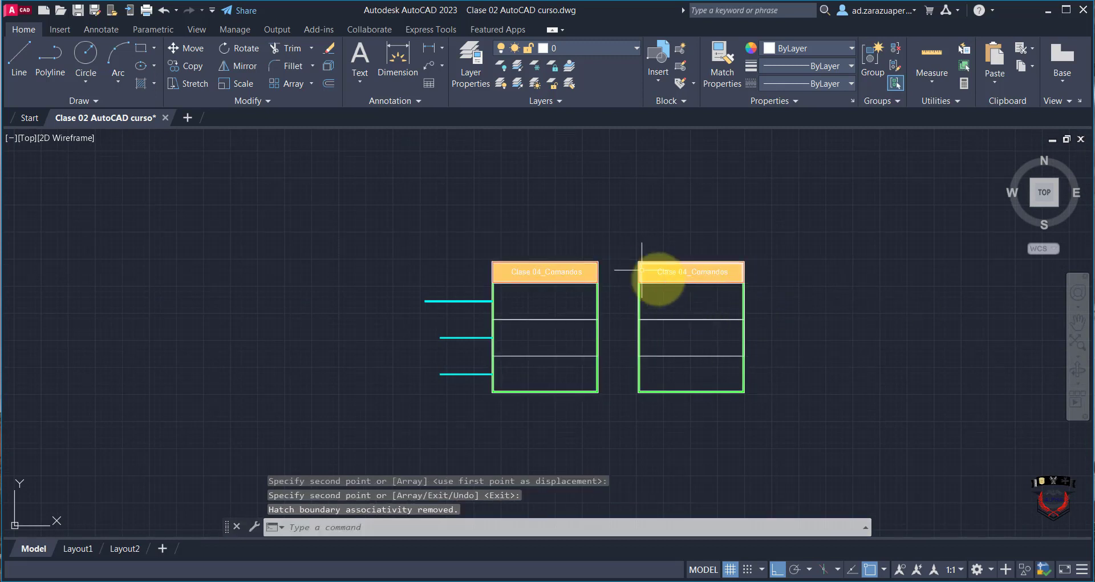
pyautogui.scroll(8, 701, 267)
pyautogui.click(681, 265)
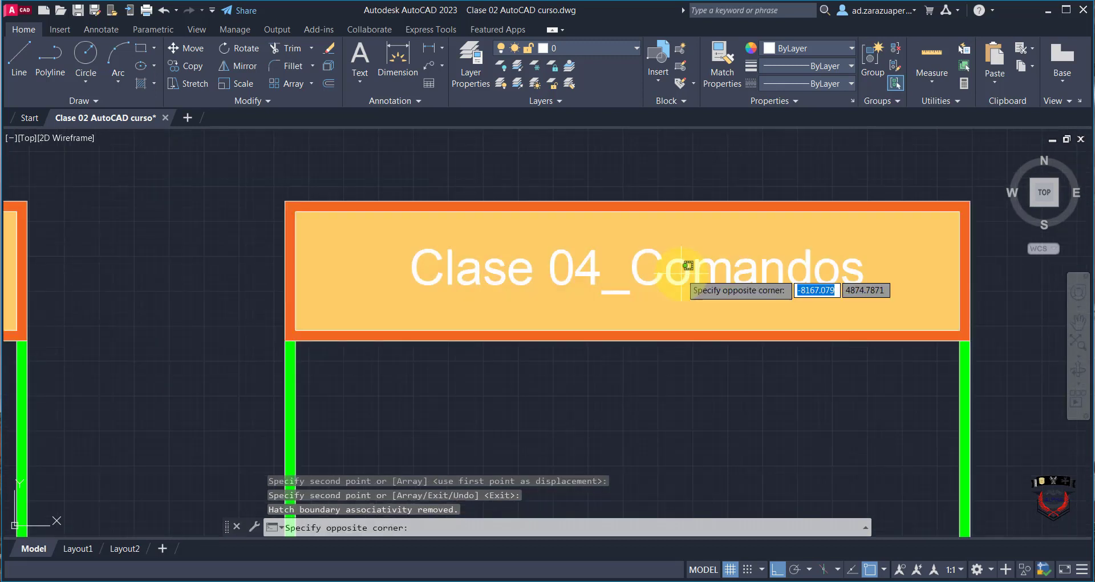
pyautogui.click(681, 274)
pyautogui.click(683, 271)
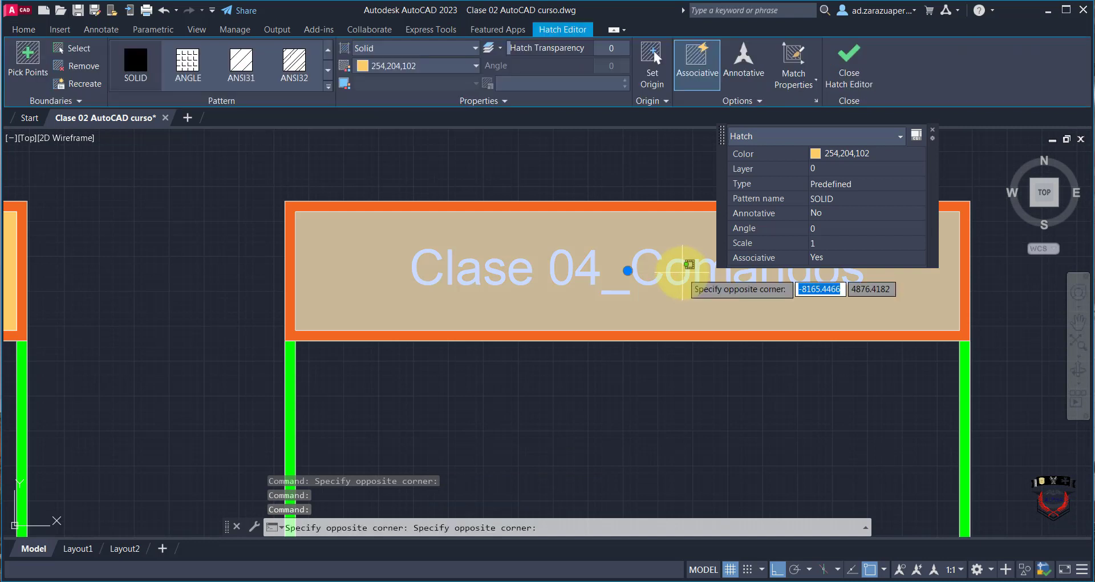
pyautogui.press('Escape')
pyautogui.moveTo(682, 268); pyautogui.dragTo(681, 264)
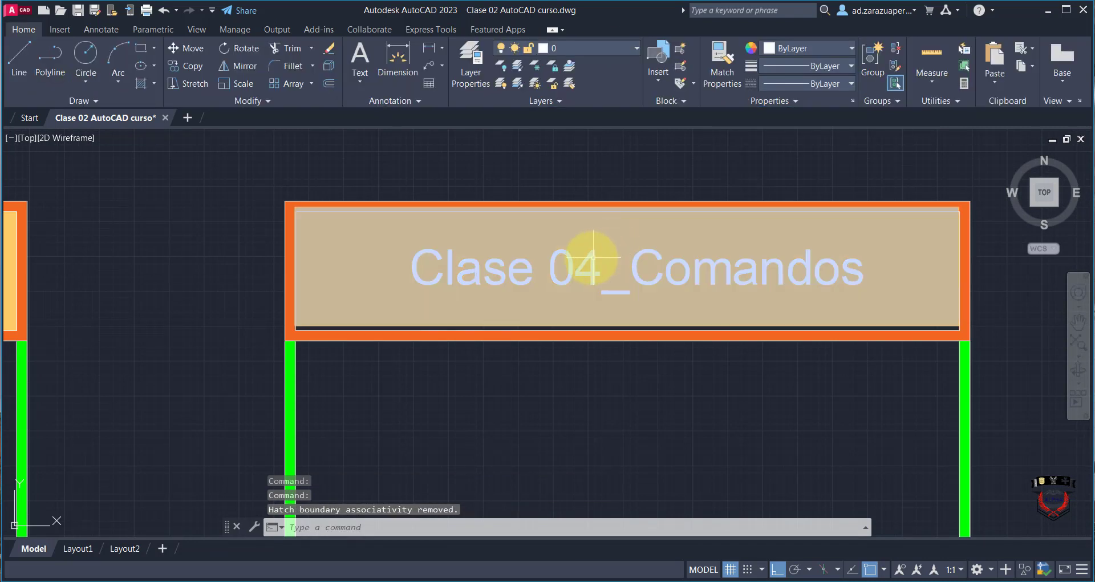
# - Change the title text in the copied frame's header to "Tarea" and finish the text editing
pyautogui.click(591, 256)
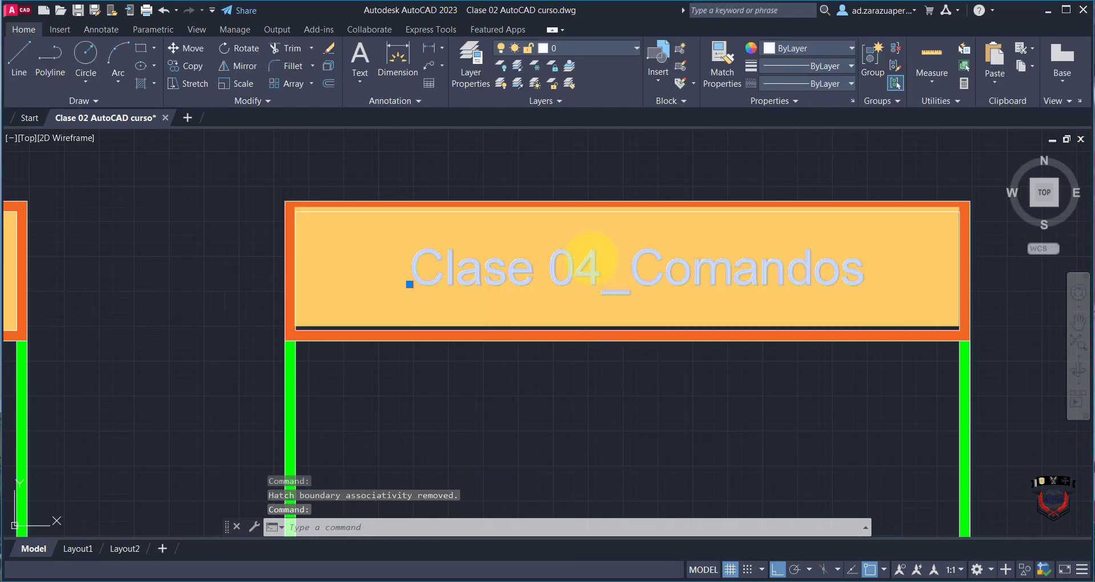
pyautogui.doubleClick(599, 279)
pyautogui.press('capslock')
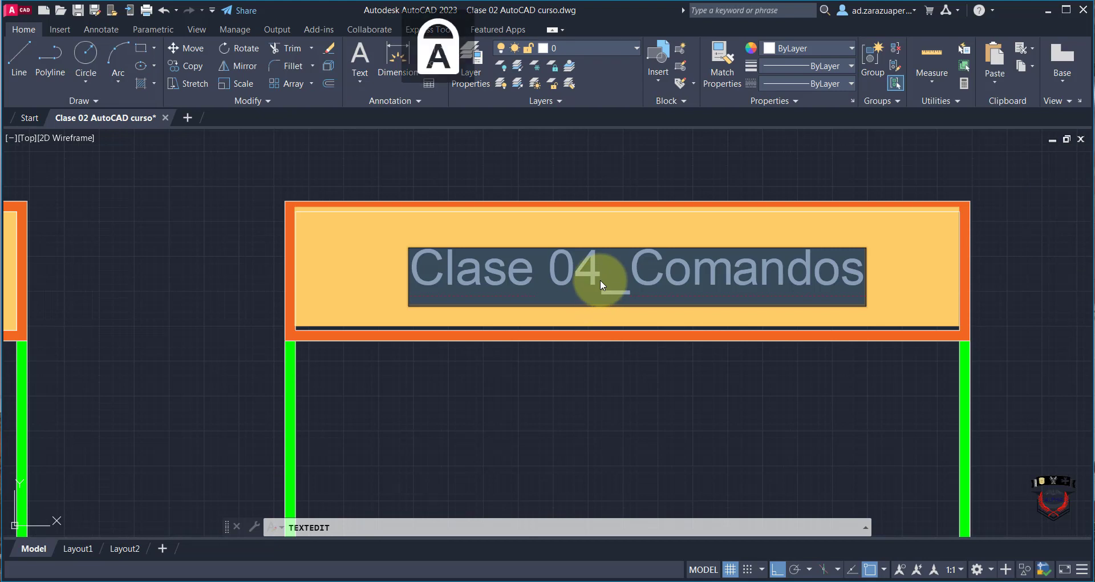
pyautogui.write('T')
pyautogui.press('capslock')
pyautogui.write('area')
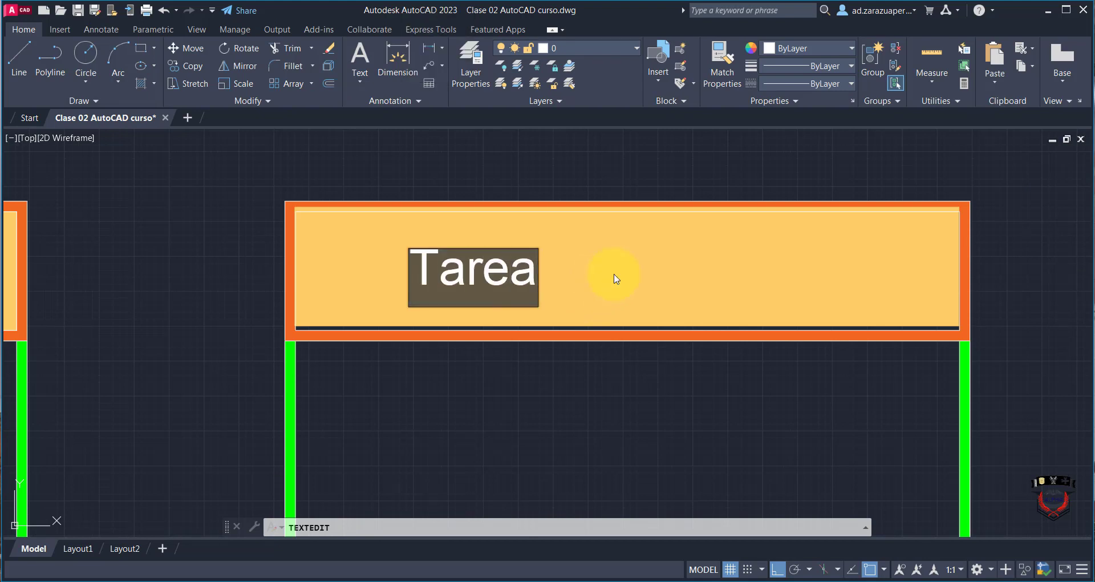
pyautogui.click(615, 279)
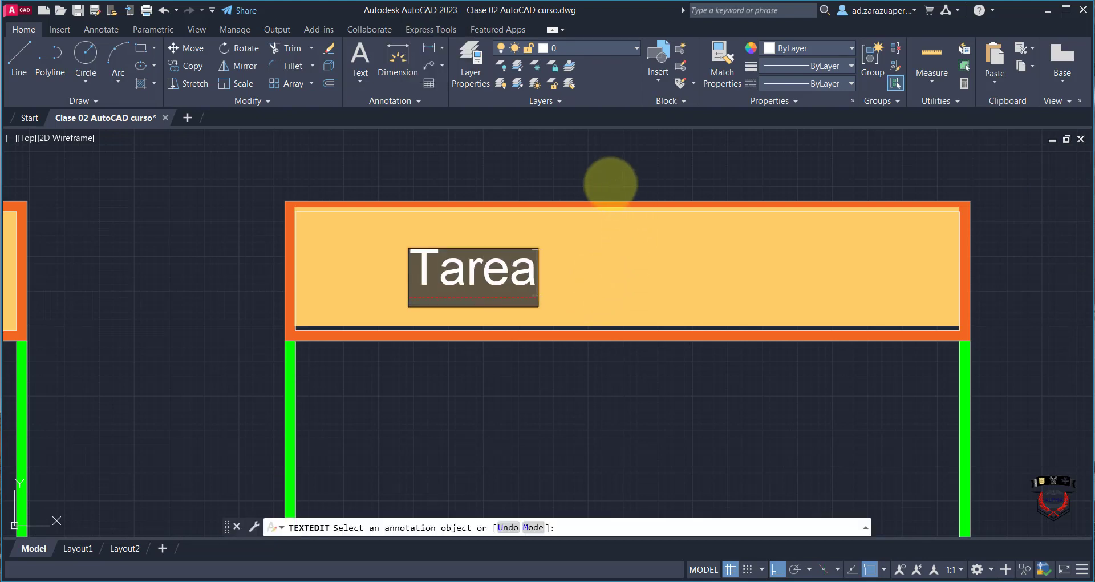
pyautogui.scroll(-5, 593, 320)
pyautogui.press('Escape')
pyautogui.scroll(-5, 521, 378)
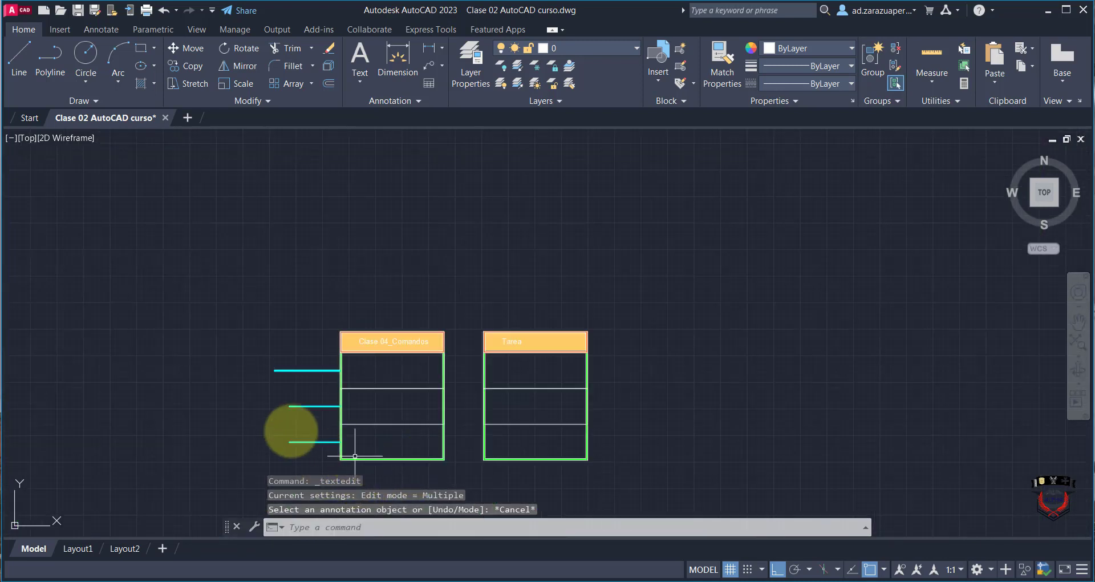
# - Examine the two titled frames up close and compare them with the other class frames in the drawing
pyautogui.scroll(2, 228, 433)
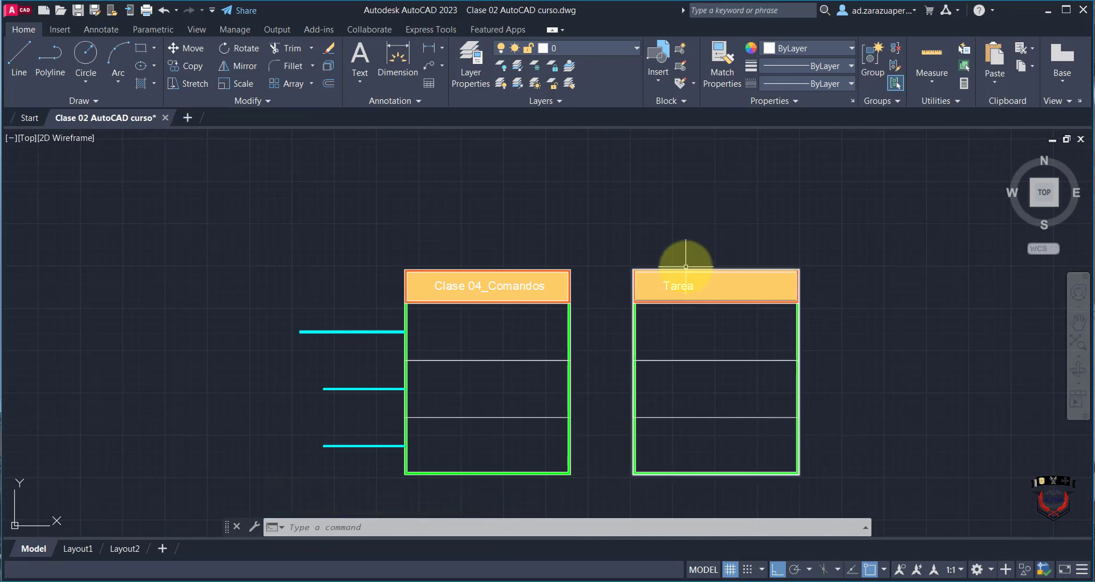
pyautogui.scroll(-4, 687, 264)
pyautogui.scroll(4, 666, 286)
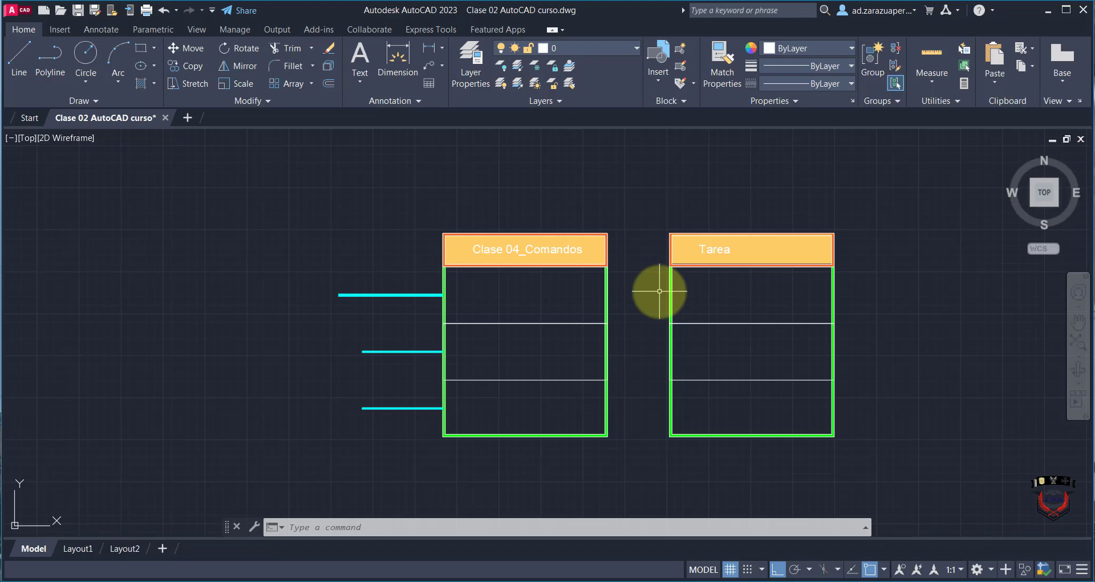
pyautogui.scroll(4, 633, 292)
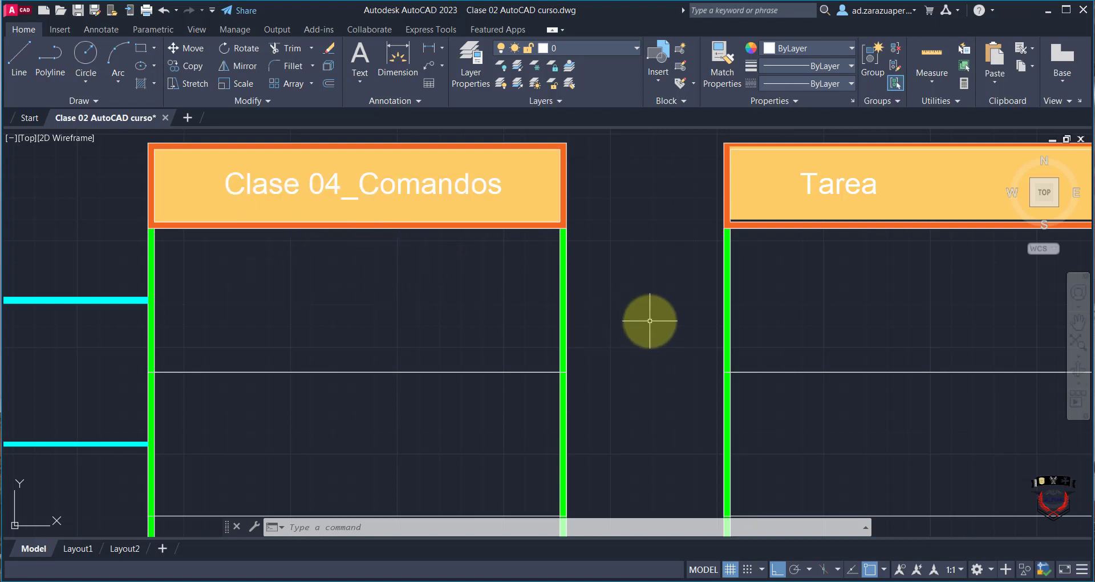
pyautogui.scroll(-2, 648, 320)
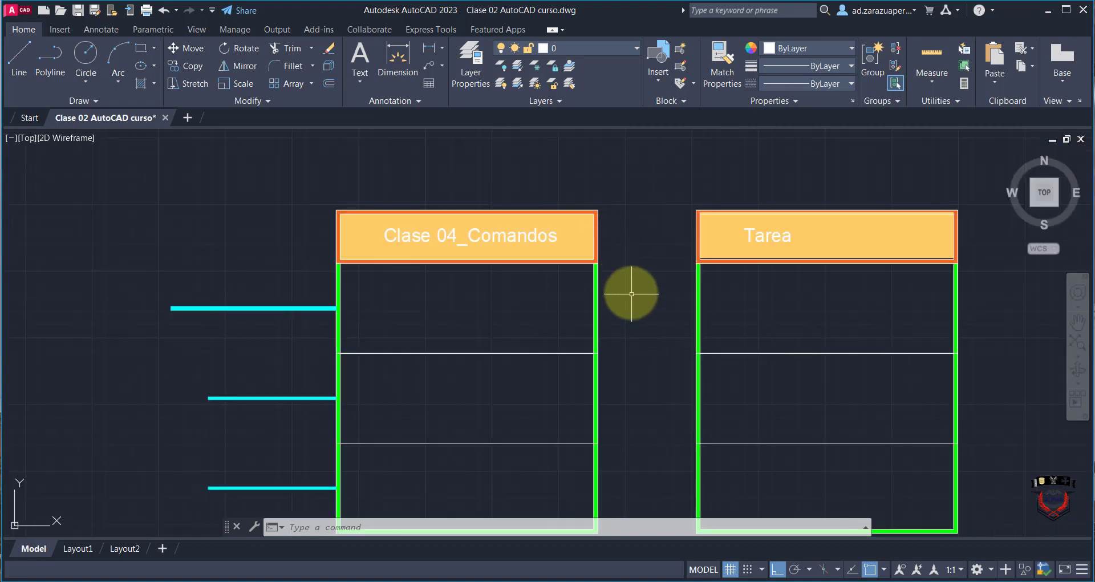
pyautogui.scroll(-12, 634, 292)
pyautogui.scroll(4, 816, 301)
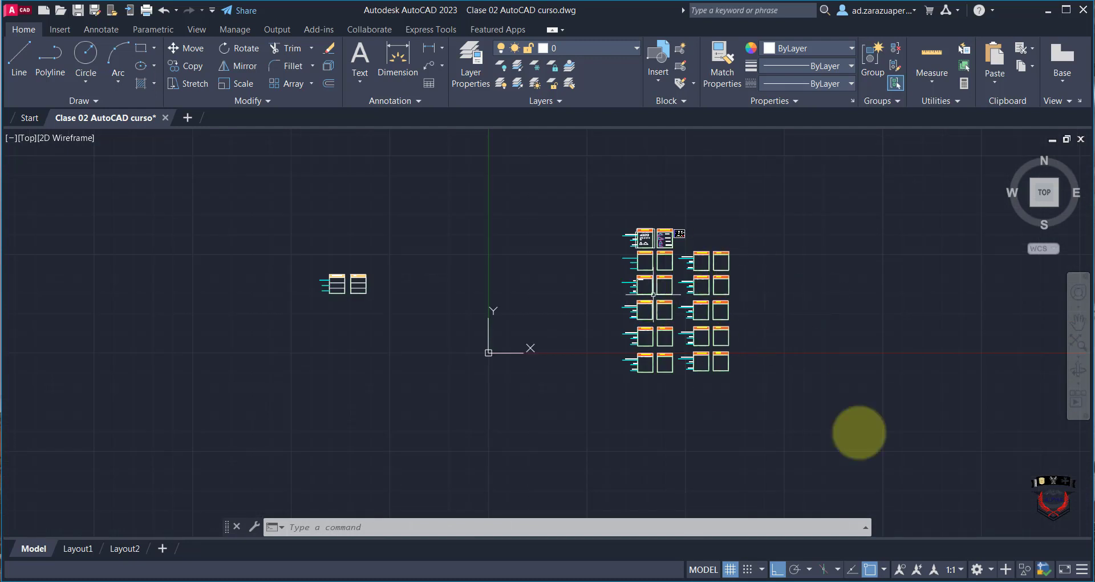
pyautogui.scroll(2, 726, 276)
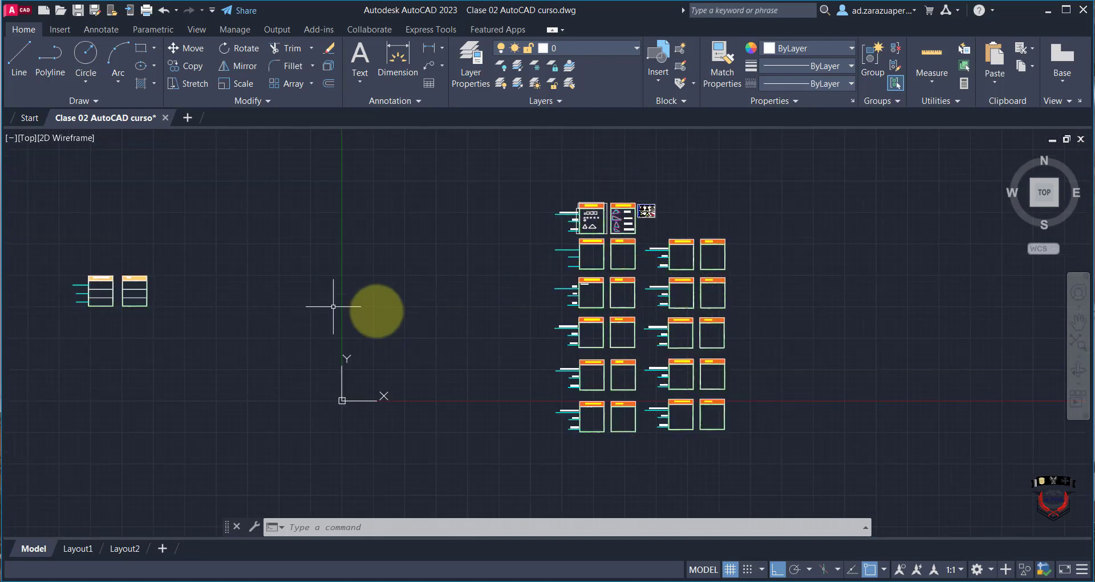
pyautogui.scroll(-2, 239, 296)
pyautogui.scroll(6, 114, 293)
pyautogui.scroll(5, 342, 328)
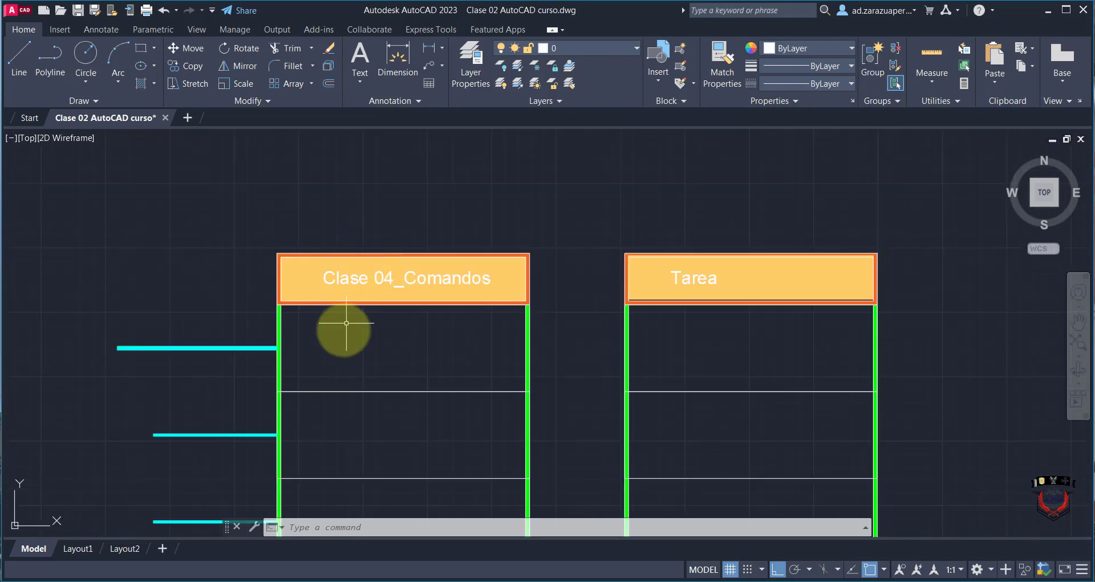
pyautogui.scroll(-8, 367, 386)
pyautogui.scroll(10, 504, 364)
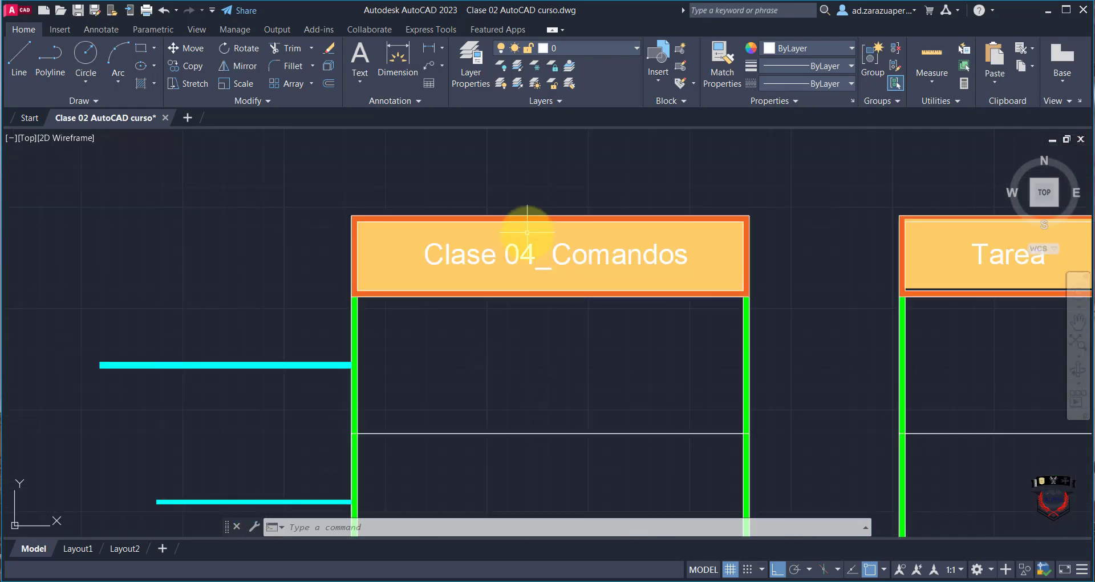
pyautogui.scroll(-4, 521, 251)
pyautogui.scroll(2, 604, 294)
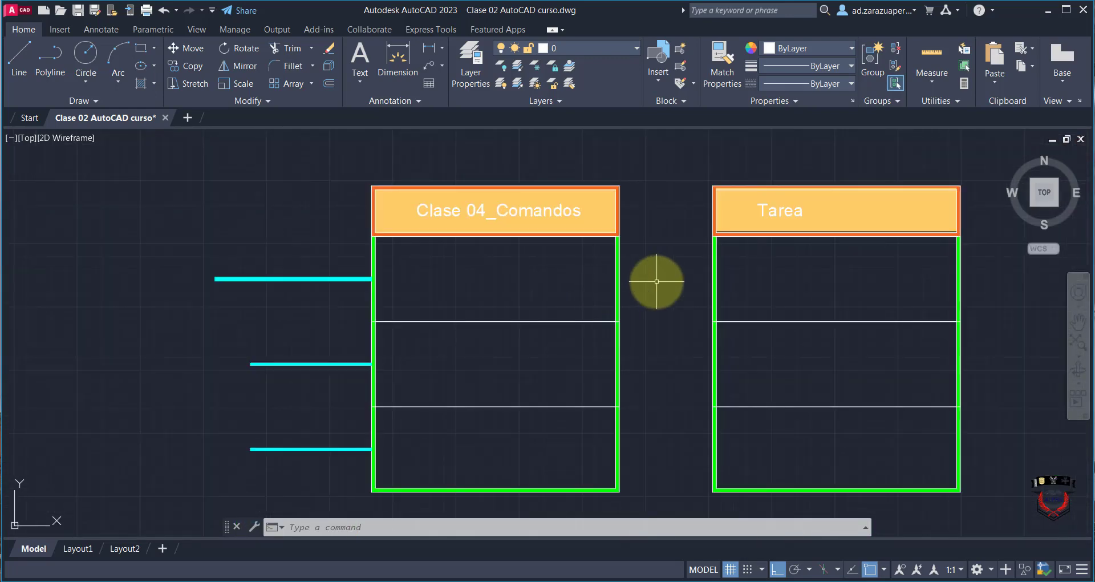
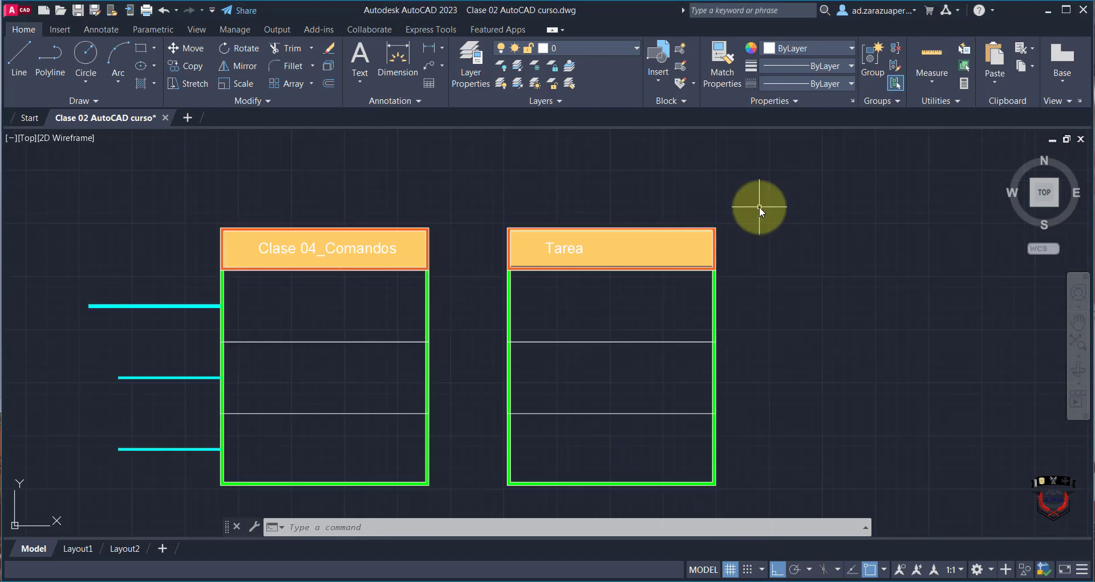
# - Delete the two inner rectangles that divide the body of the Tarea frame into sections
pyautogui.scroll(4, 650, 297)
pyautogui.scroll(-6, 434, 382)
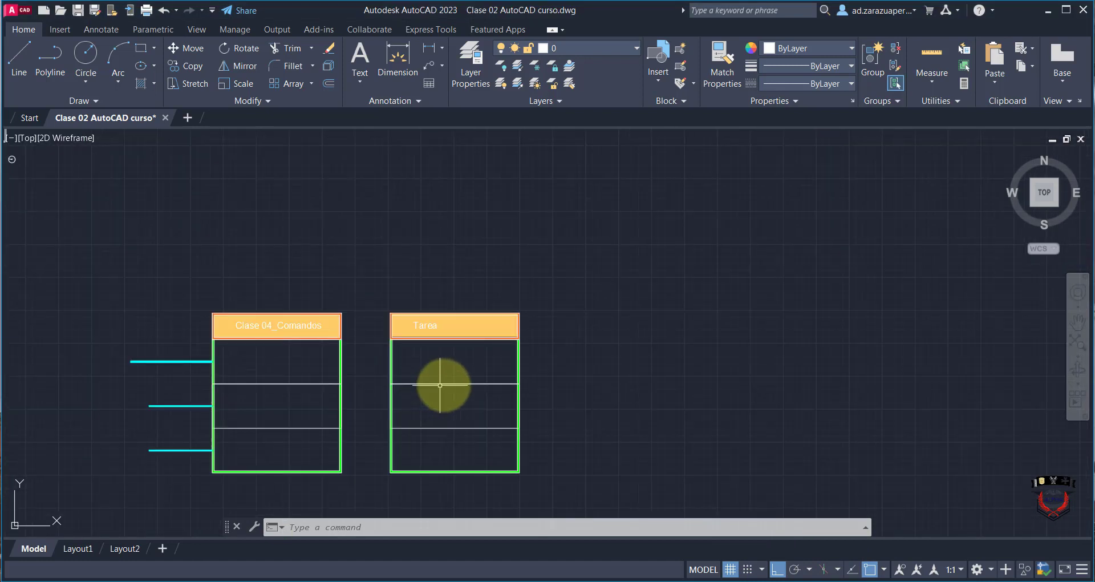
pyautogui.scroll(4, 434, 393)
pyautogui.click(470, 278)
pyautogui.click(429, 425)
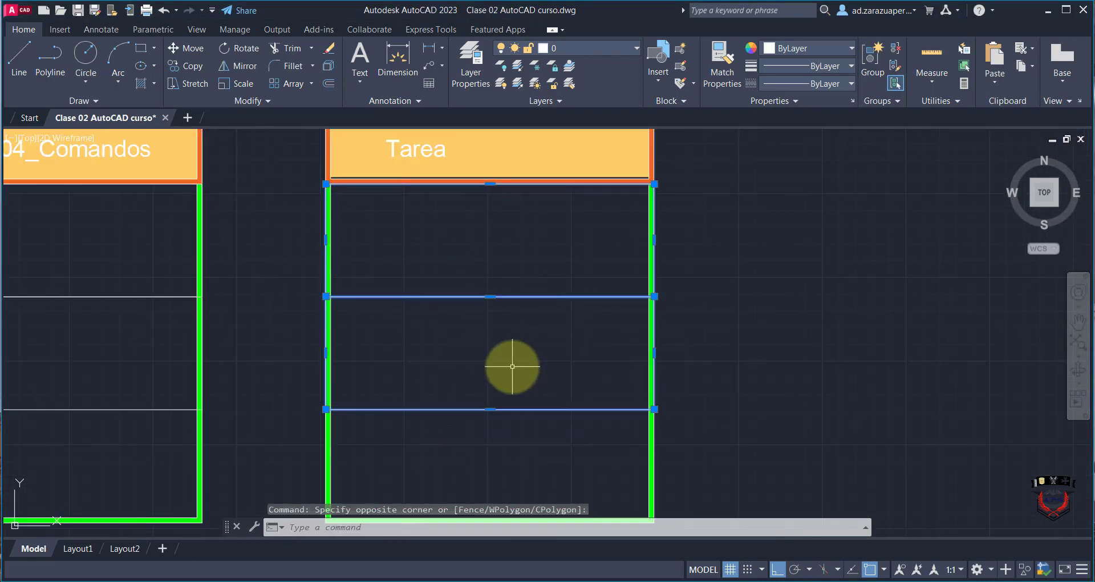
pyautogui.scroll(-5, 512, 366)
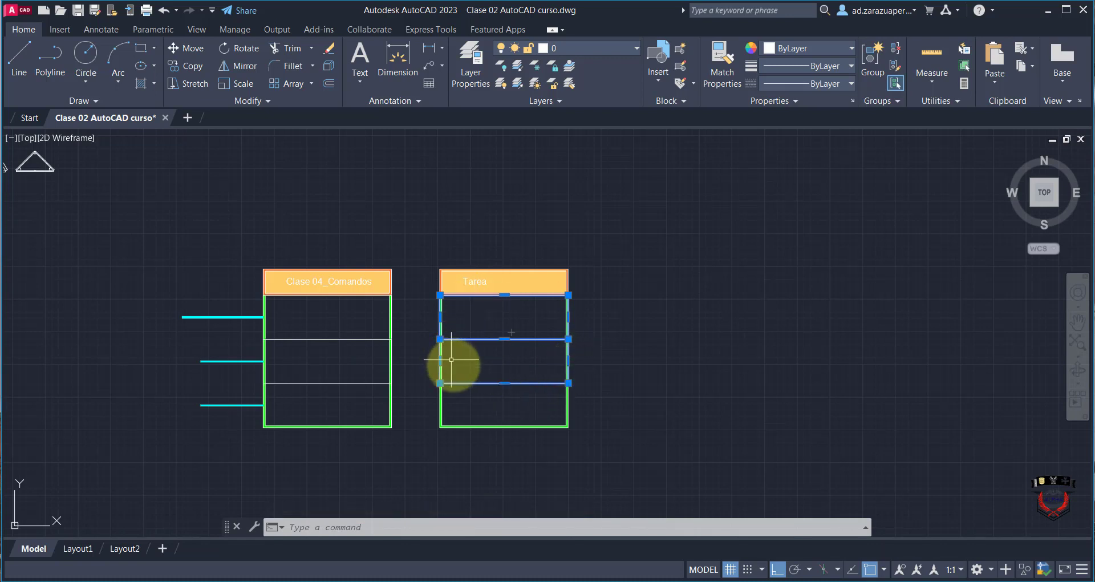
pyautogui.scroll(2, 454, 367)
pyautogui.press('Delete')
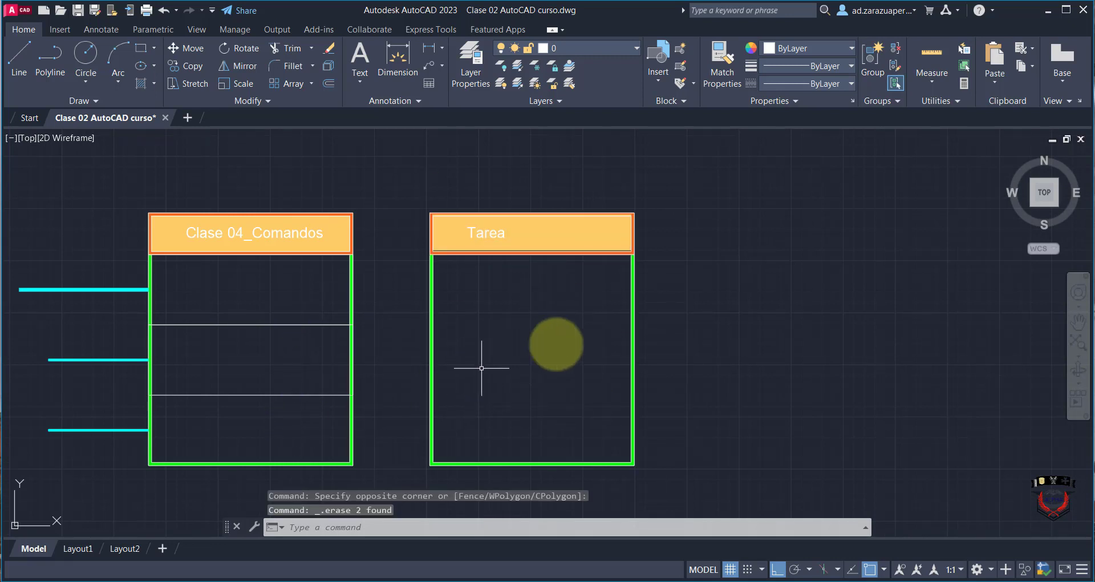
# - Change the title of the frame with the cyan lines to "Clase 02_Trazos" and finish the text editing
pyautogui.scroll(4, 535, 366)
pyautogui.scroll(-4, 564, 401)
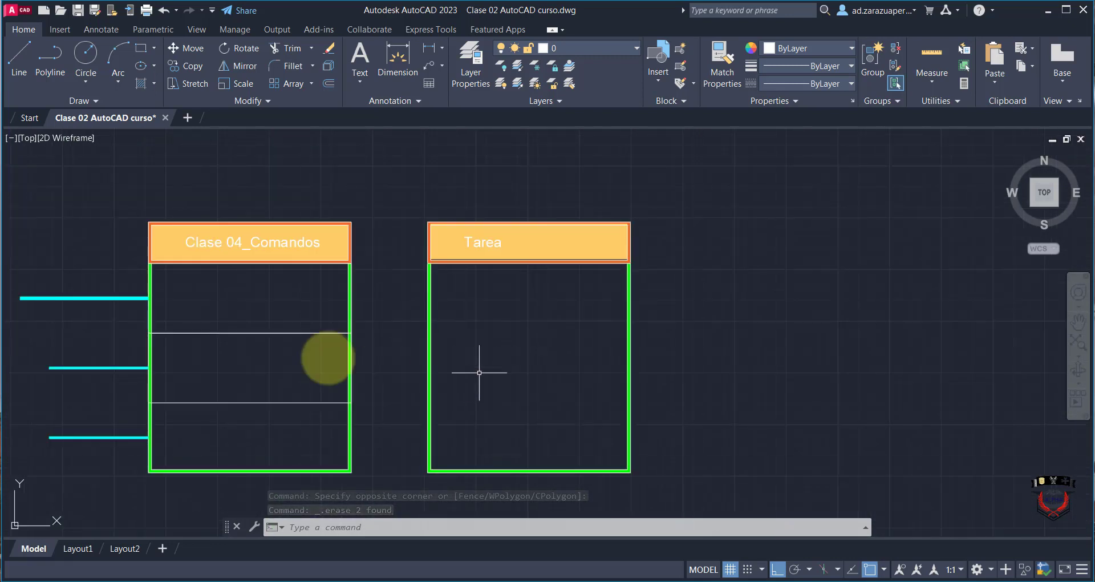
pyautogui.scroll(4, 197, 247)
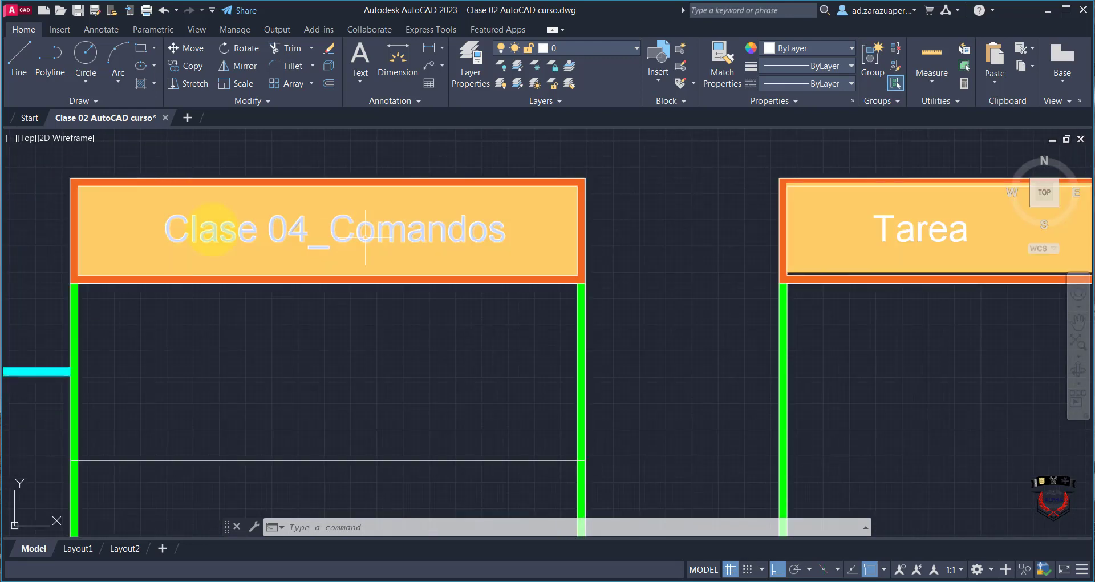
pyautogui.scroll(-4, 80, 208)
pyautogui.scroll(6, 31, 207)
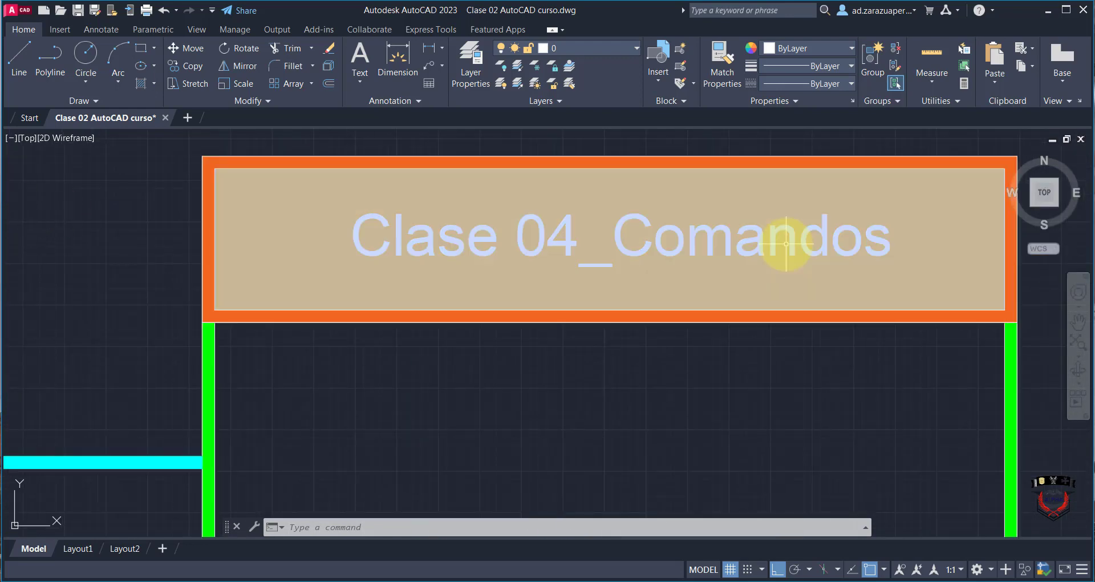
pyautogui.doubleClick(556, 242)
pyautogui.click(576, 251)
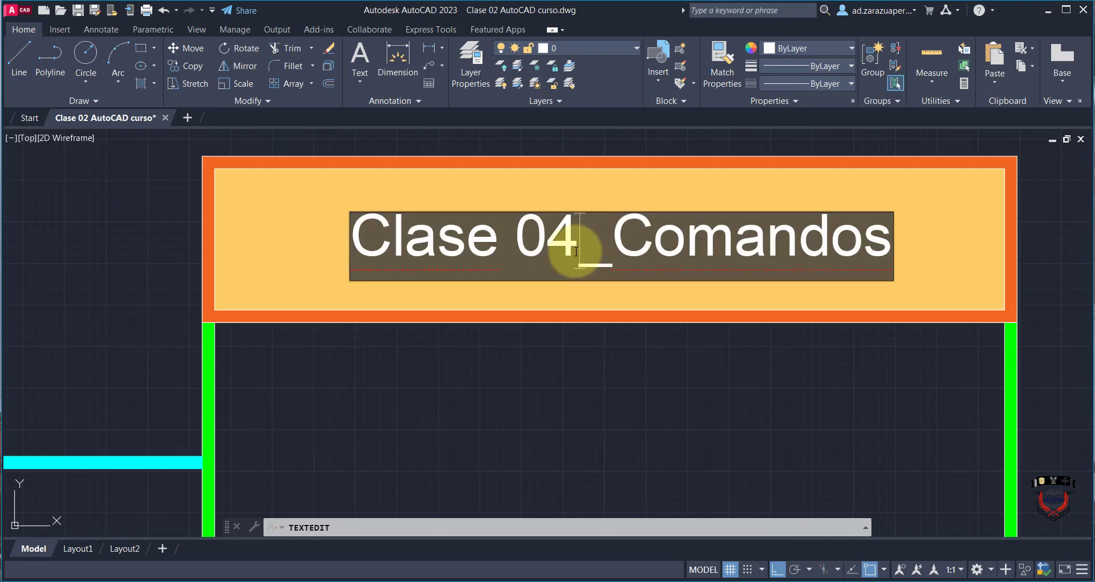
pyautogui.press('BackSpace')
pyautogui.write('2')
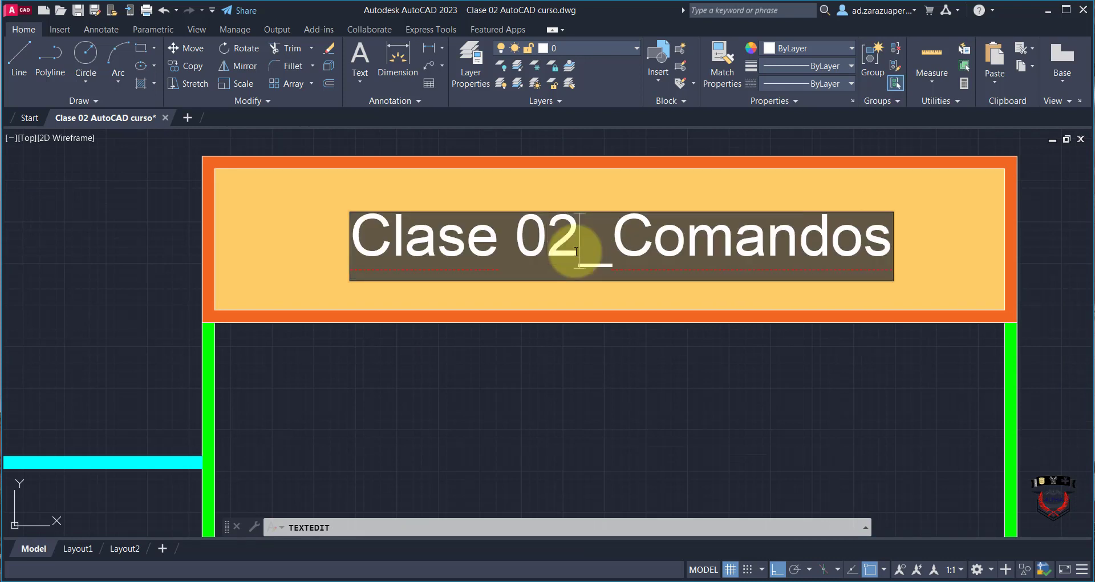
pyautogui.doubleClick(651, 249)
pyautogui.write('Trazos')
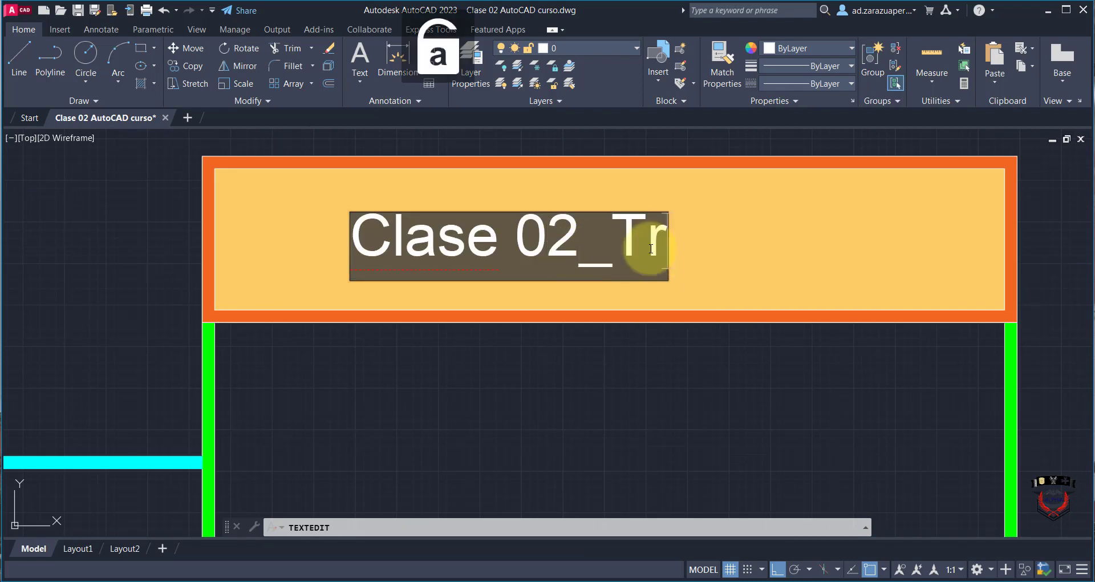
pyautogui.click(646, 368)
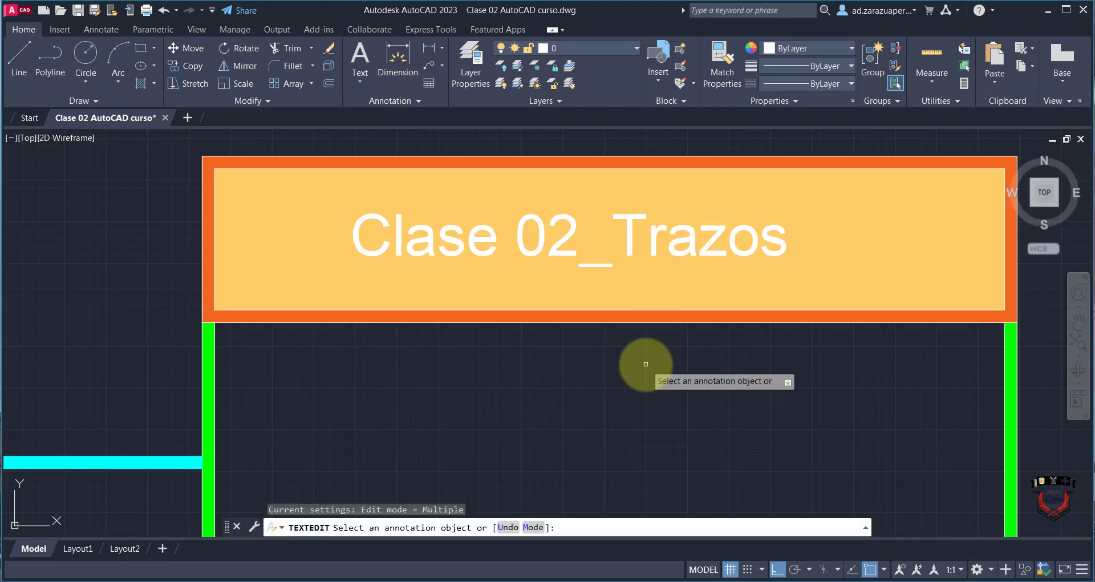
pyautogui.scroll(-6, 646, 364)
pyautogui.press('Return')
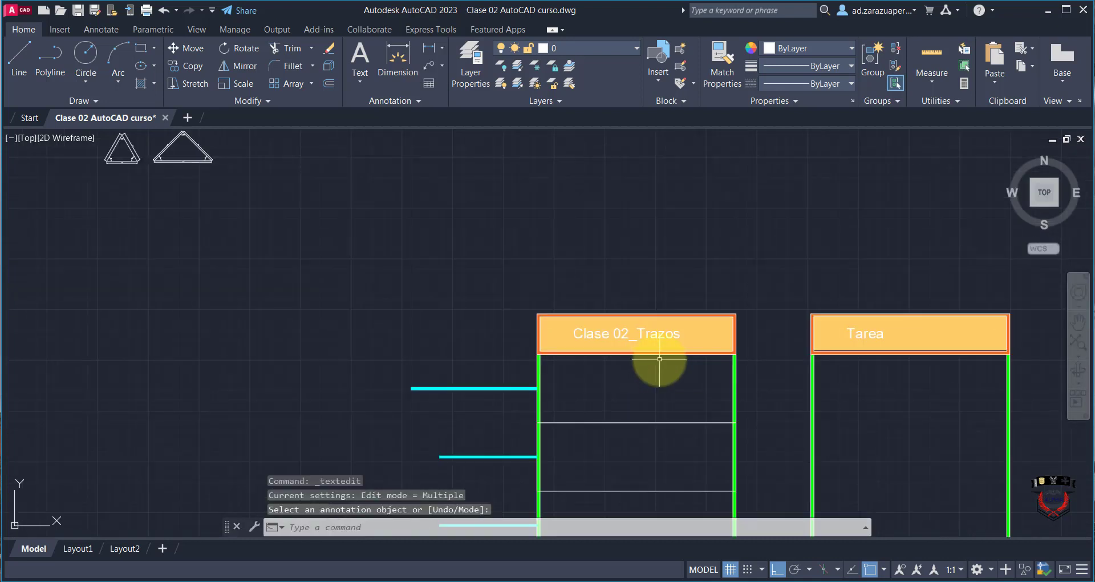
# - Cut the row of four squares together with their dimensions to the clipboard
pyautogui.scroll(-6, 282, 308)
pyautogui.scroll(6, 257, 196)
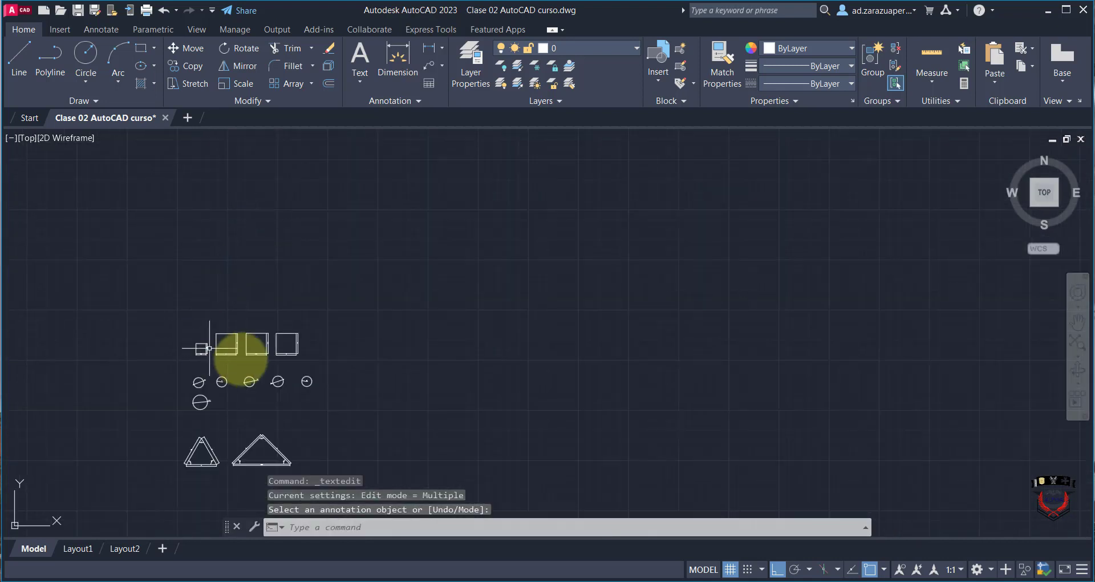
pyautogui.scroll(-3, 279, 370)
pyautogui.scroll(3, 276, 394)
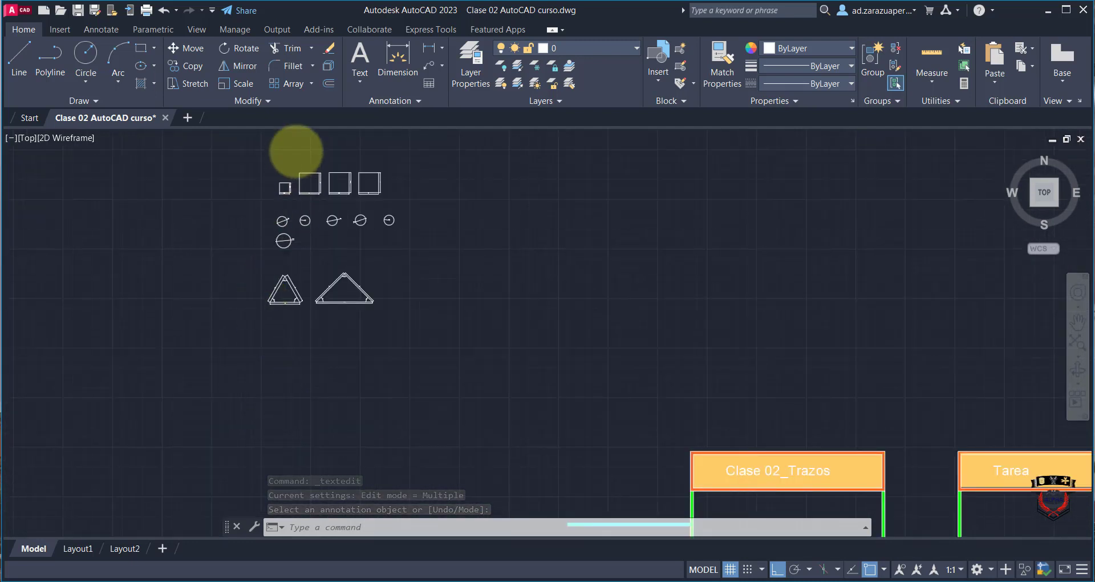
pyautogui.scroll(8, 293, 151)
pyautogui.click(741, 199)
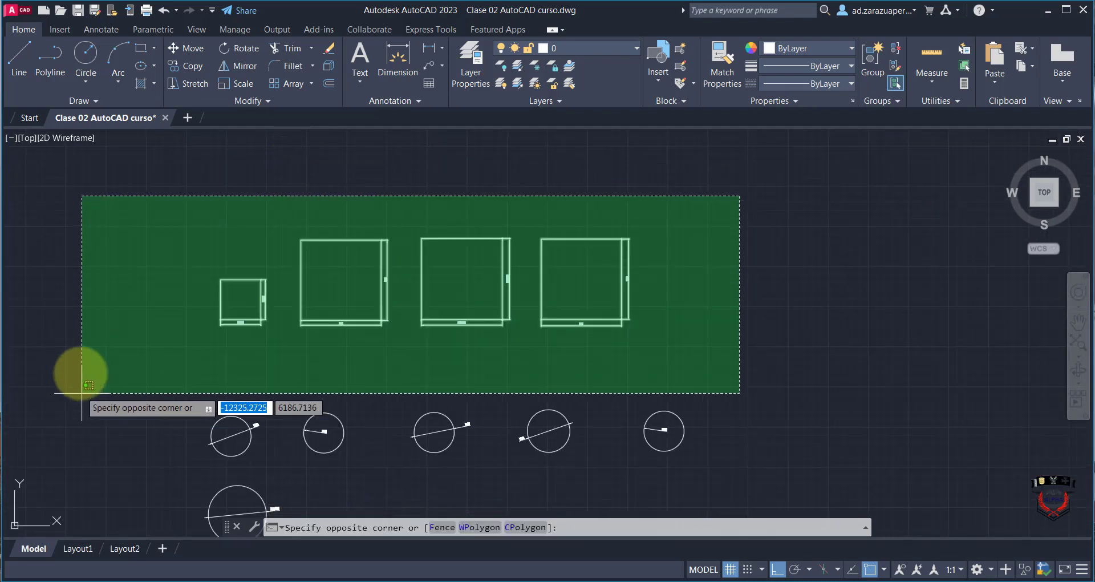
pyautogui.click(146, 354)
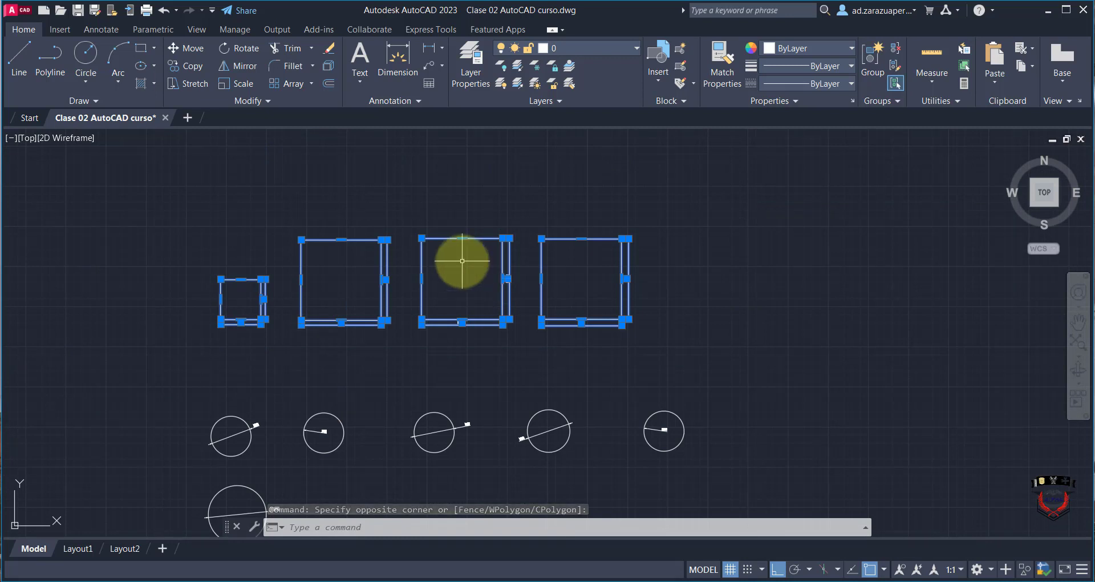
pyautogui.hotkey('ctrl', 'x')
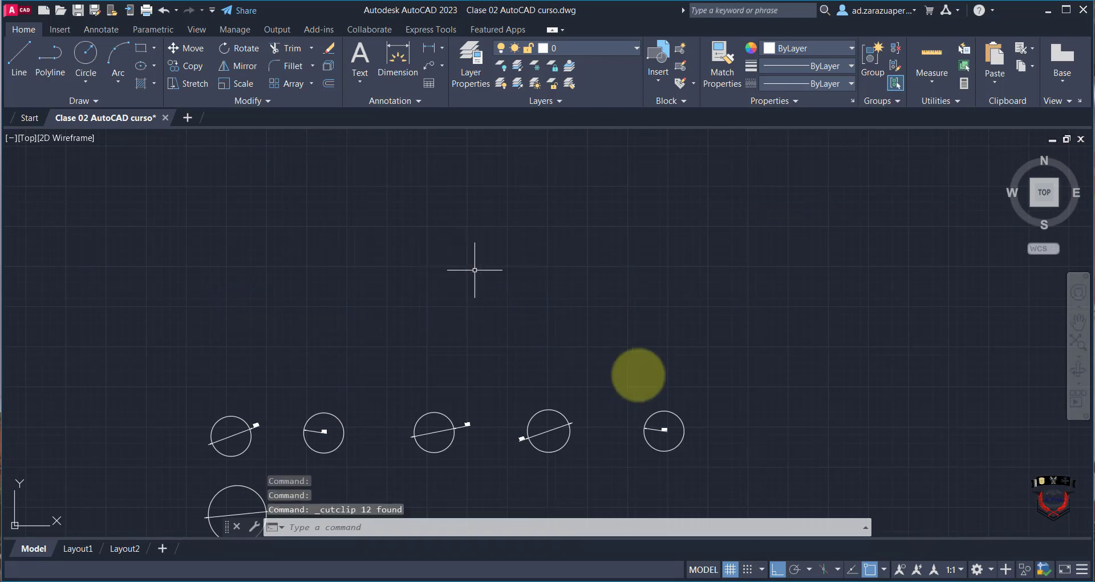
# - Paste the cut row of four squares into the upper section of the Clase 02_Trazos frame
pyautogui.scroll(-5, 661, 388)
pyautogui.hotkey('ctrl', 'v')
pyautogui.scroll(6, 739, 441)
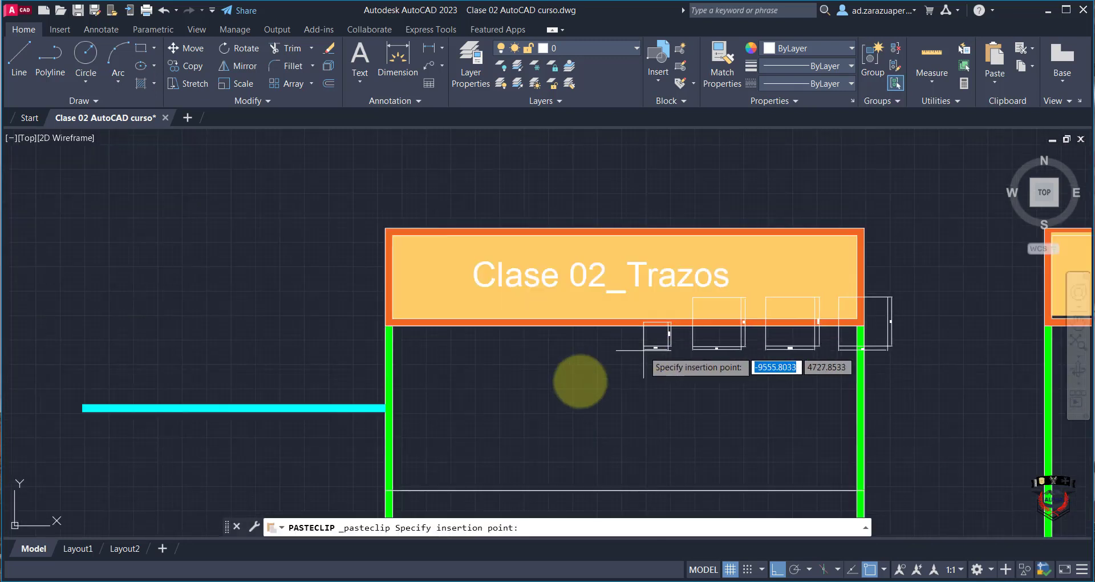
pyautogui.click(509, 423)
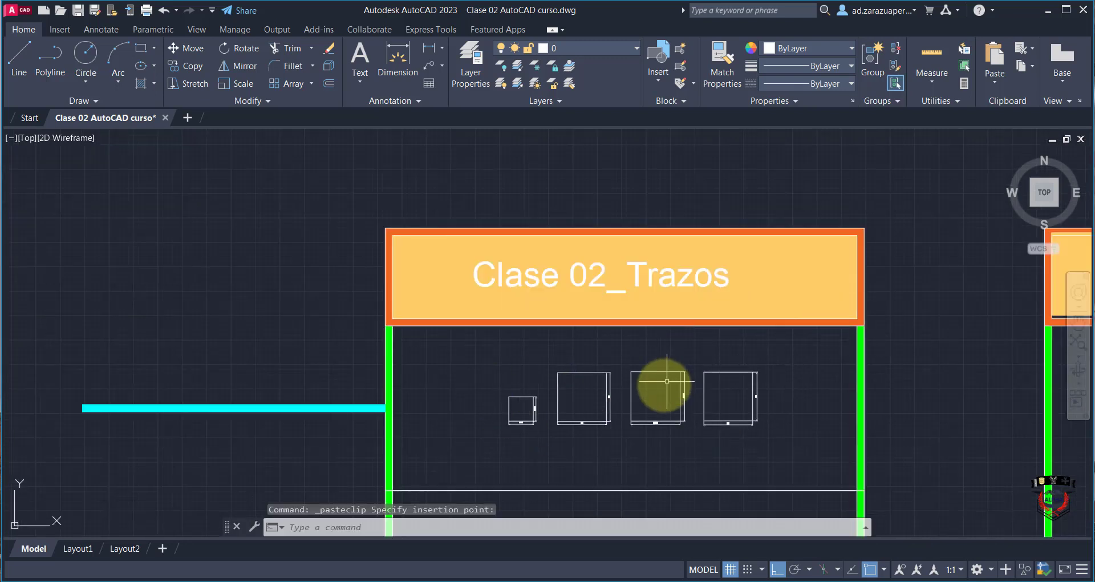
# - Cut the six dimensioned circles and paste them into the middle section of the Clase 02_Trazos frame
pyautogui.scroll(-4, 619, 375)
pyautogui.scroll(6, 346, 187)
pyautogui.click(729, 210)
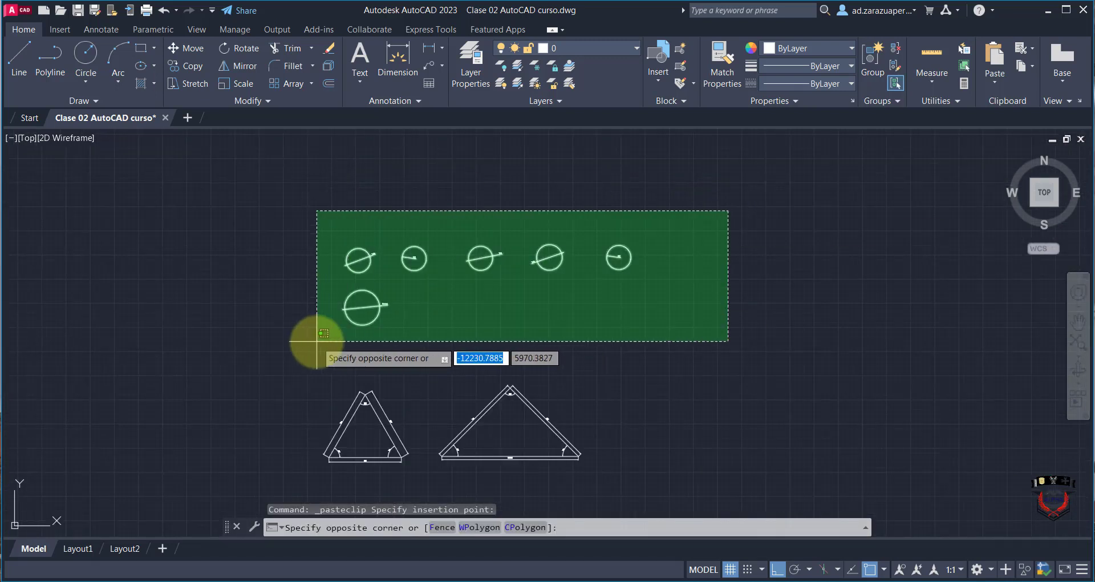
pyautogui.click(317, 341)
pyautogui.hotkey('ctrl', 'x')
pyautogui.scroll(-4, 571, 400)
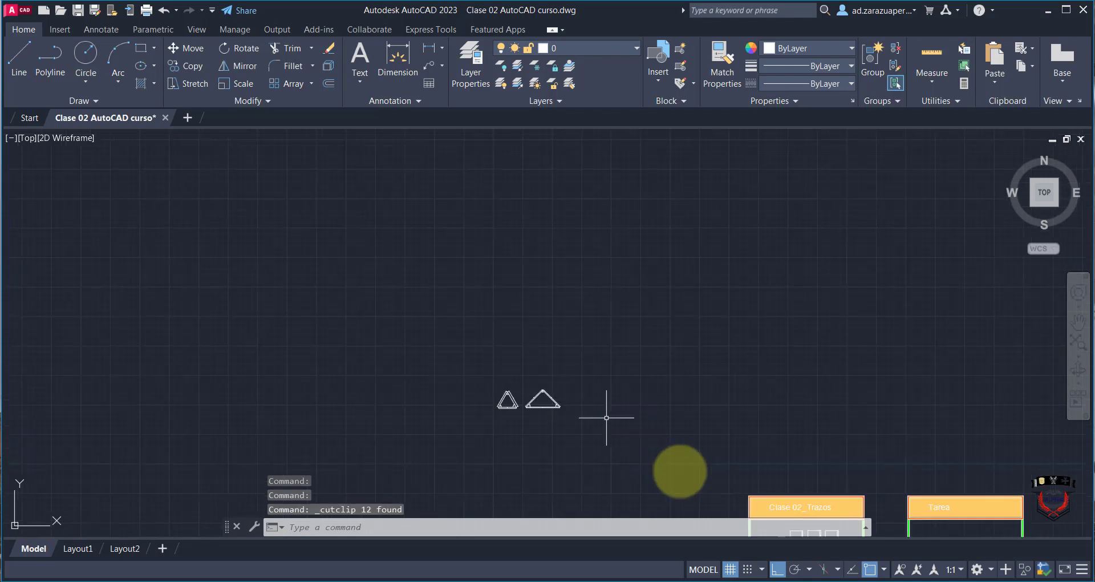
pyautogui.hotkey('ctrl', 'v')
pyautogui.scroll(4, 785, 423)
pyautogui.scroll(4, 621, 234)
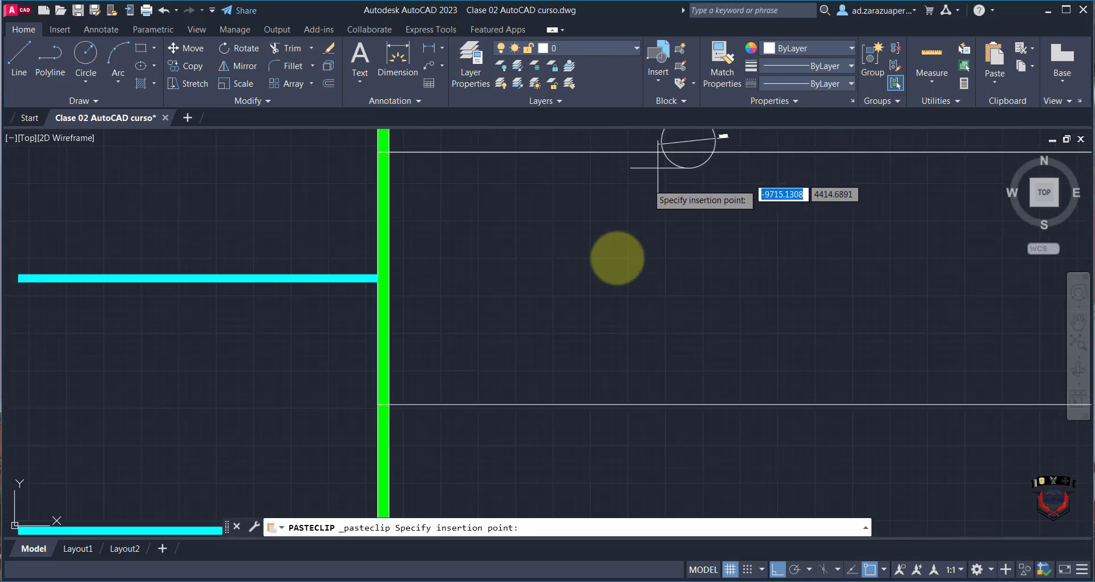
pyautogui.click(517, 341)
# - Cut the two dimensioned triangles and paste them into the lower section of the Clase 02_Trazos frame
pyautogui.scroll(-6, 479, 288)
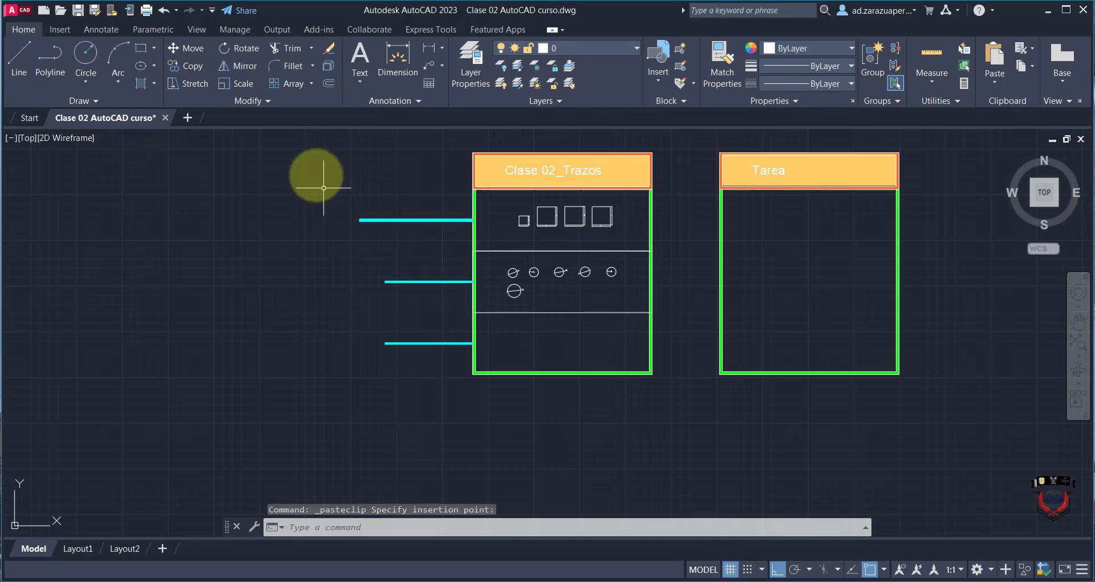
pyautogui.scroll(5, 287, 183)
pyautogui.click(347, 227)
pyautogui.click(159, 295)
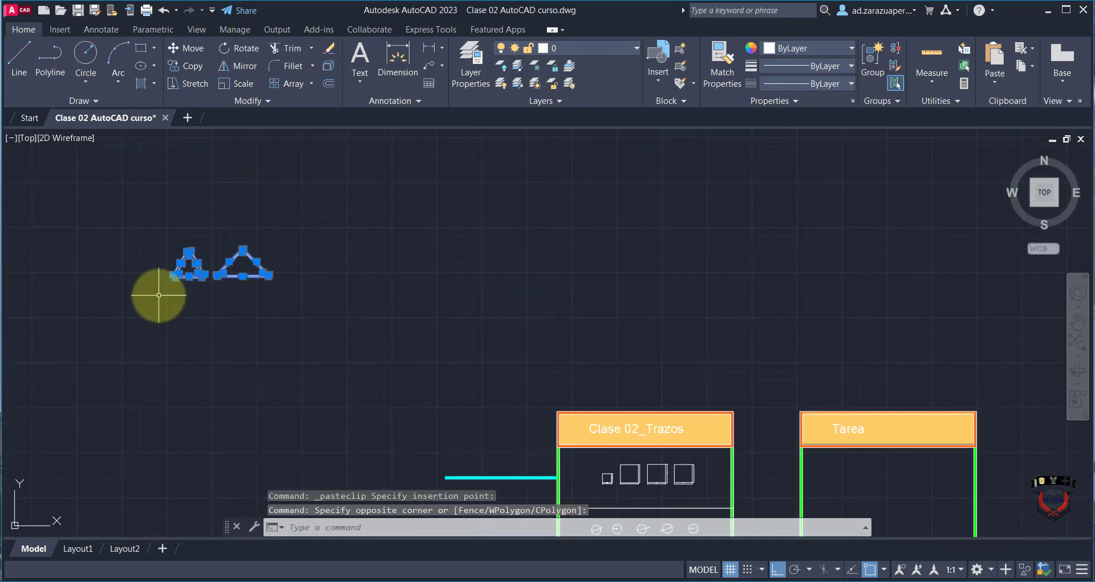
pyautogui.hotkey('ctrl', 'v')
pyautogui.scroll(-8, 435, 251)
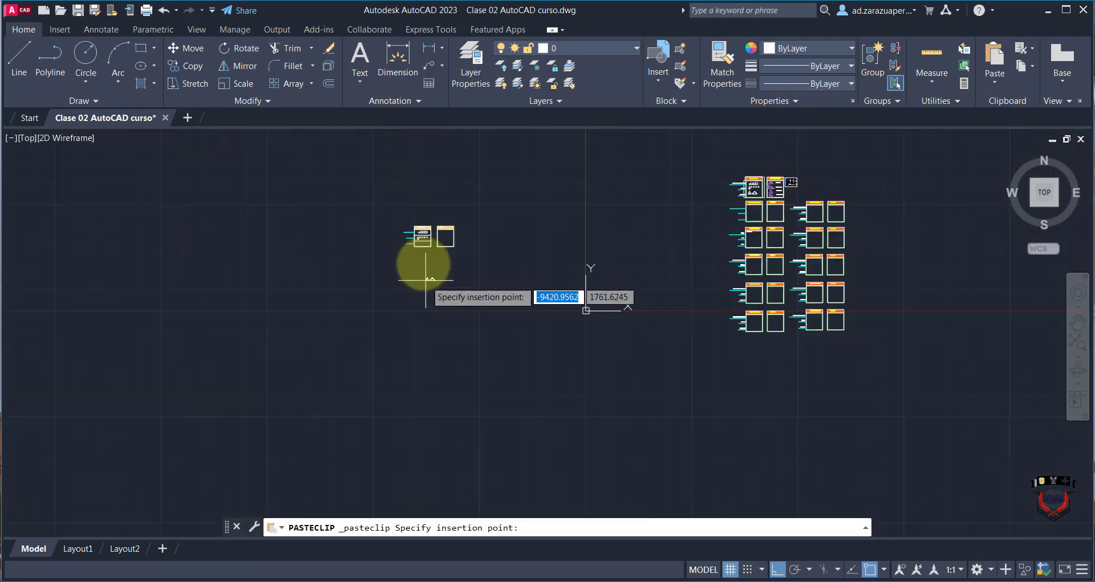
pyautogui.scroll(5, 422, 253)
pyautogui.scroll(5, 416, 236)
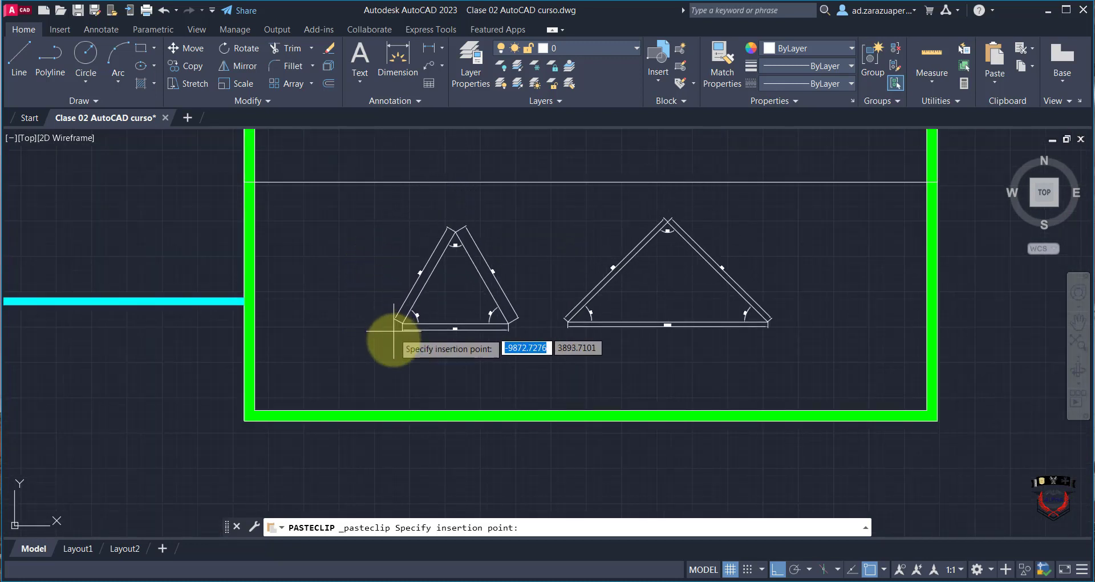
pyautogui.click(394, 340)
# - Add the single-line text "Rectángulos/Cuadrados" above the uppermost cyan line, with height 35 and rotation 0
pyautogui.scroll(-6, 394, 341)
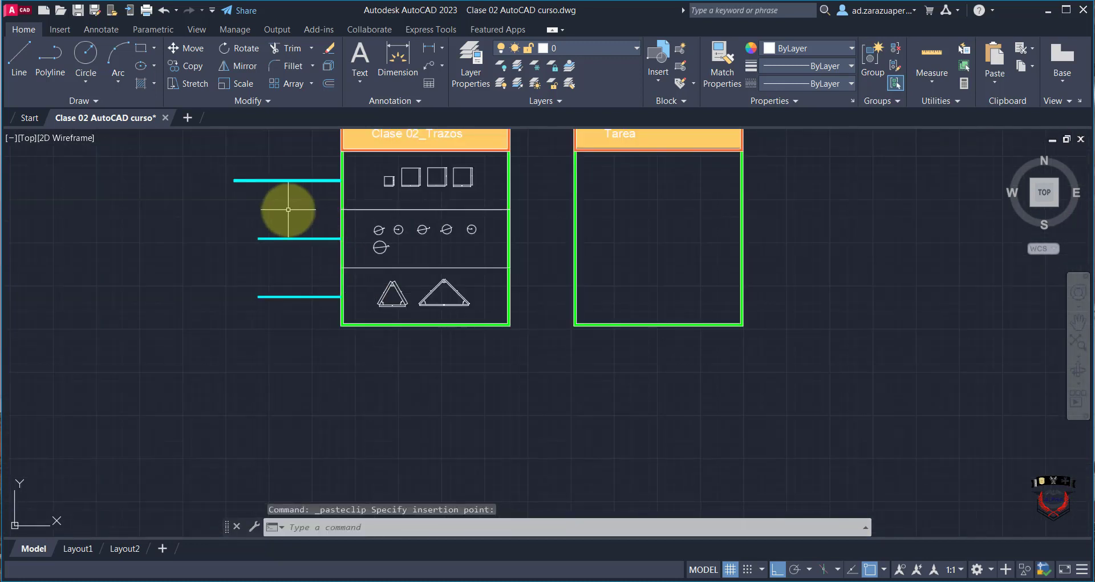
pyautogui.scroll(4, 248, 170)
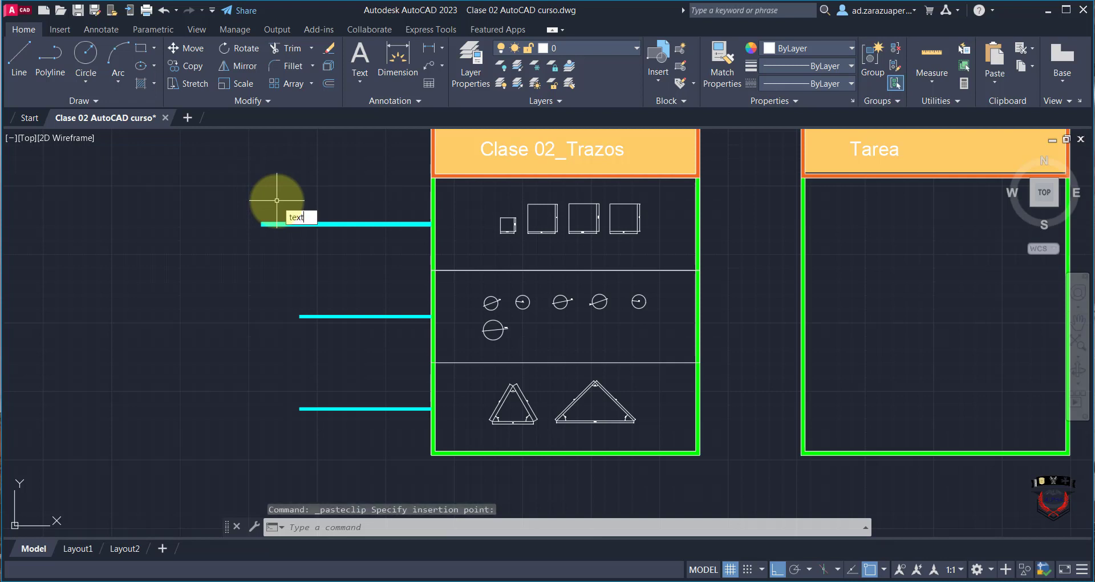
pyautogui.write('text')
pyautogui.press('Return')
pyautogui.scroll(4, 331, 223)
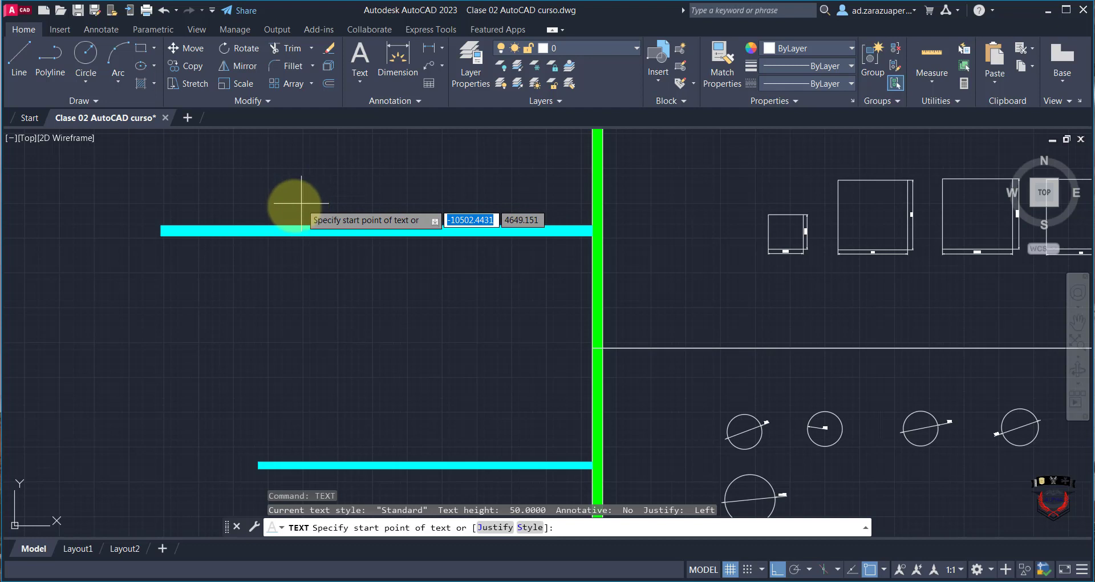
pyautogui.click(282, 210)
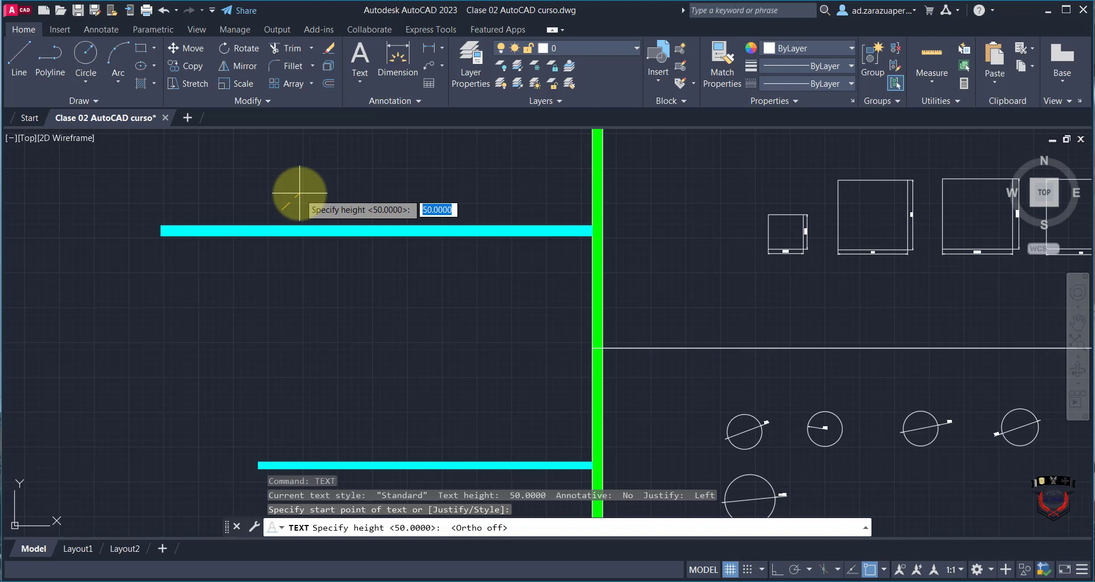
pyautogui.press('Return')
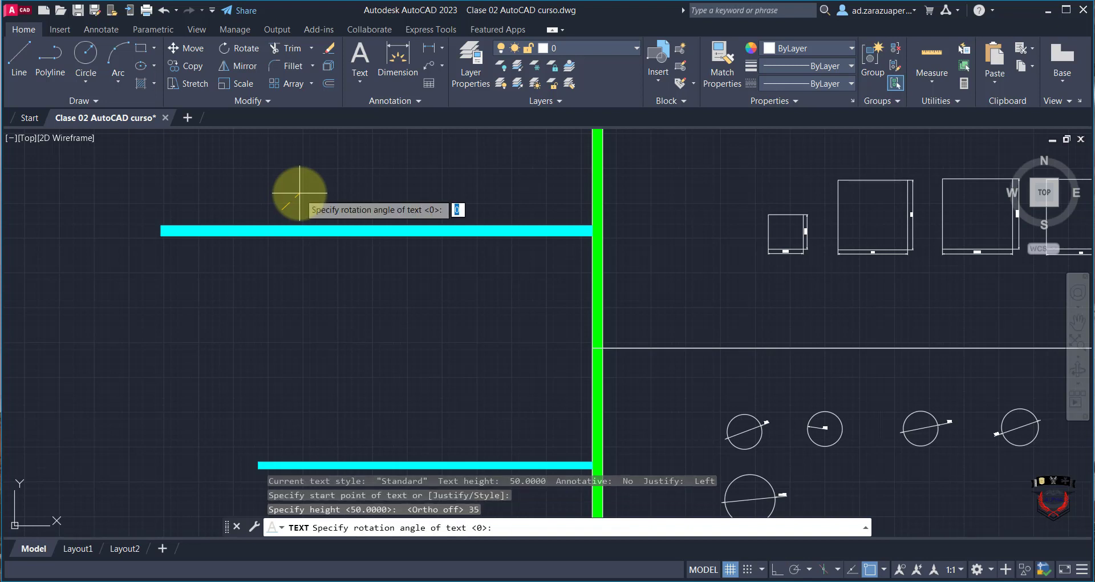
pyautogui.press('Return')
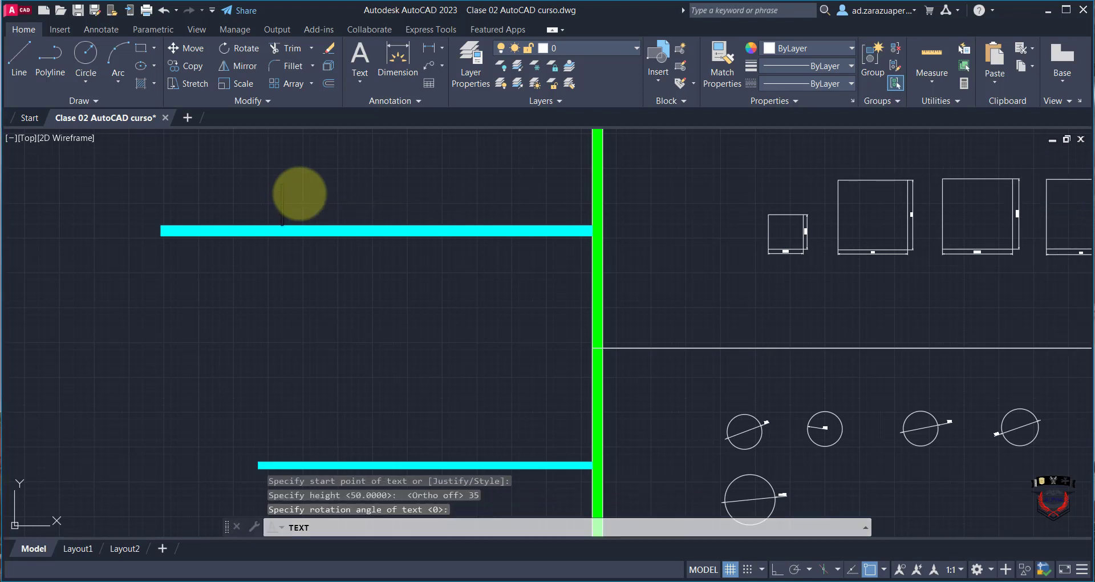
pyautogui.press('capslock')
pyautogui.write('C')
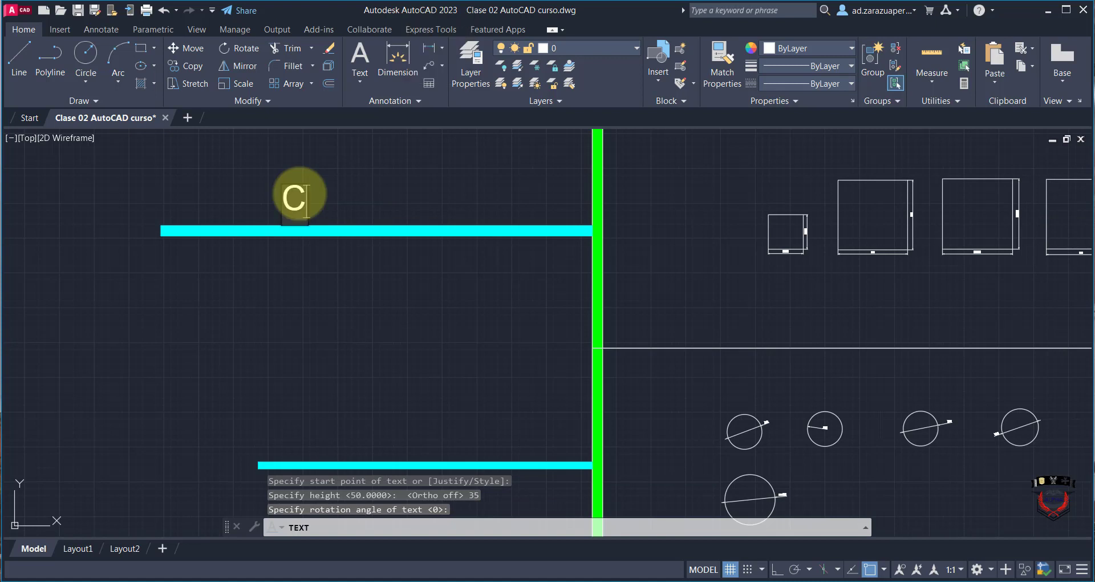
pyautogui.press('capslock')
pyautogui.write('ectán')
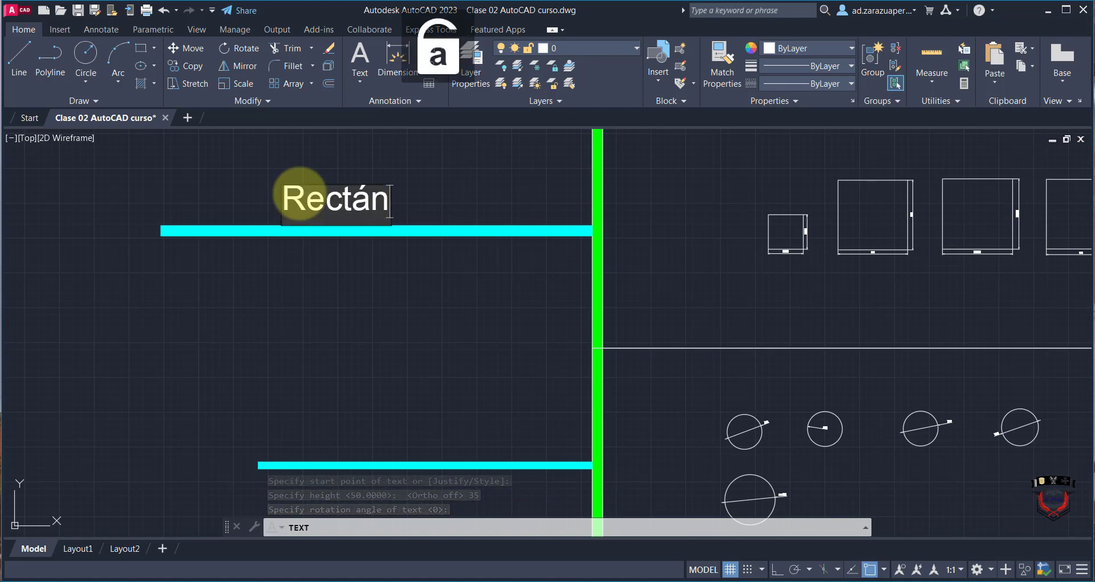
pyautogui.write('gulos')
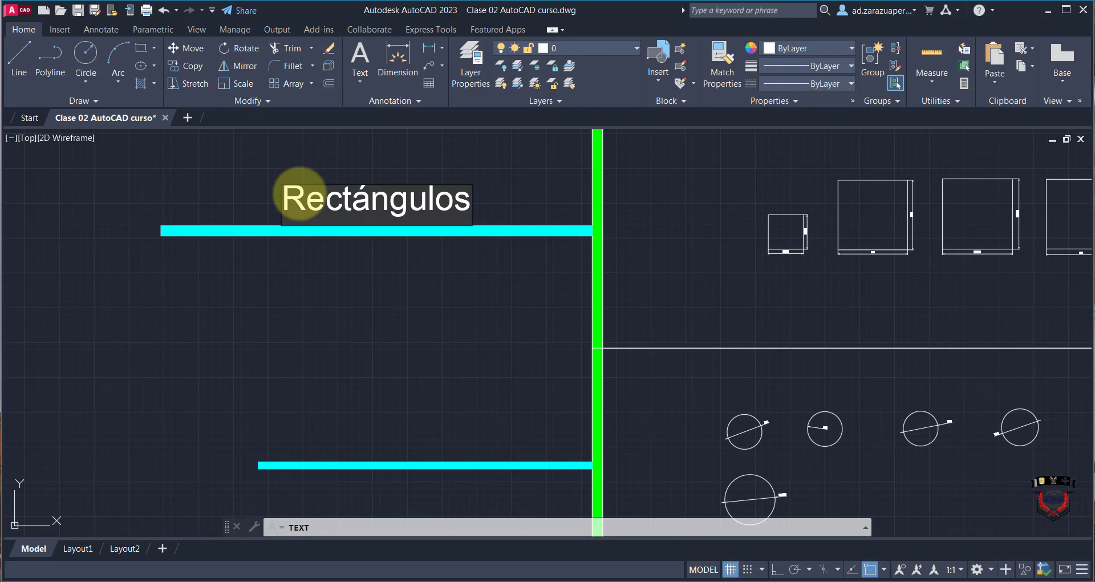
pyautogui.press('capslock')
pyautogui.write('C')
pyautogui.press('capslock')
pyautogui.write('uadrados')
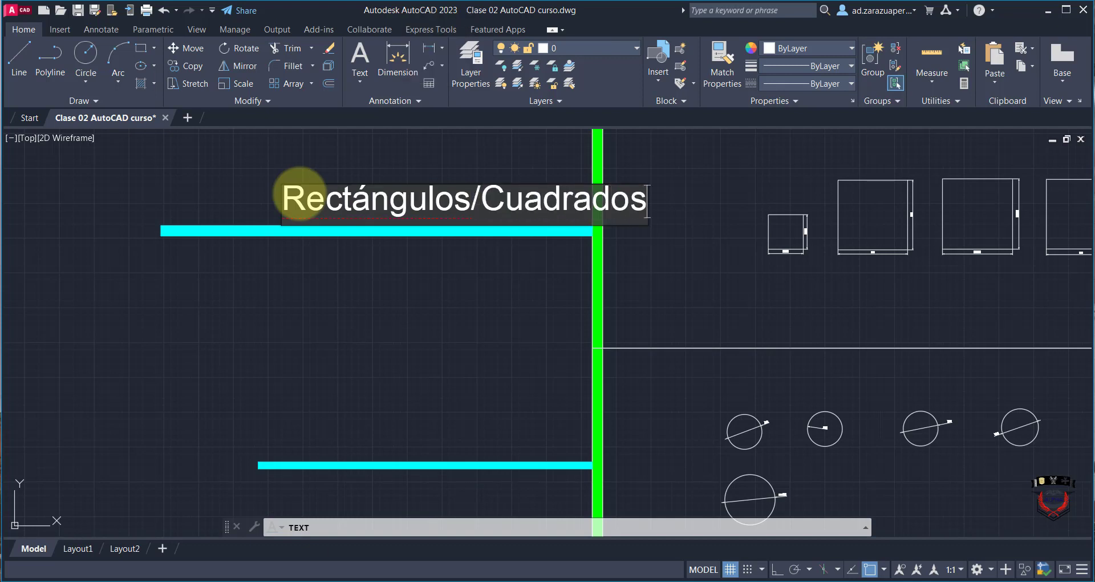
pyautogui.click(340, 332)
pyautogui.press('Escape')
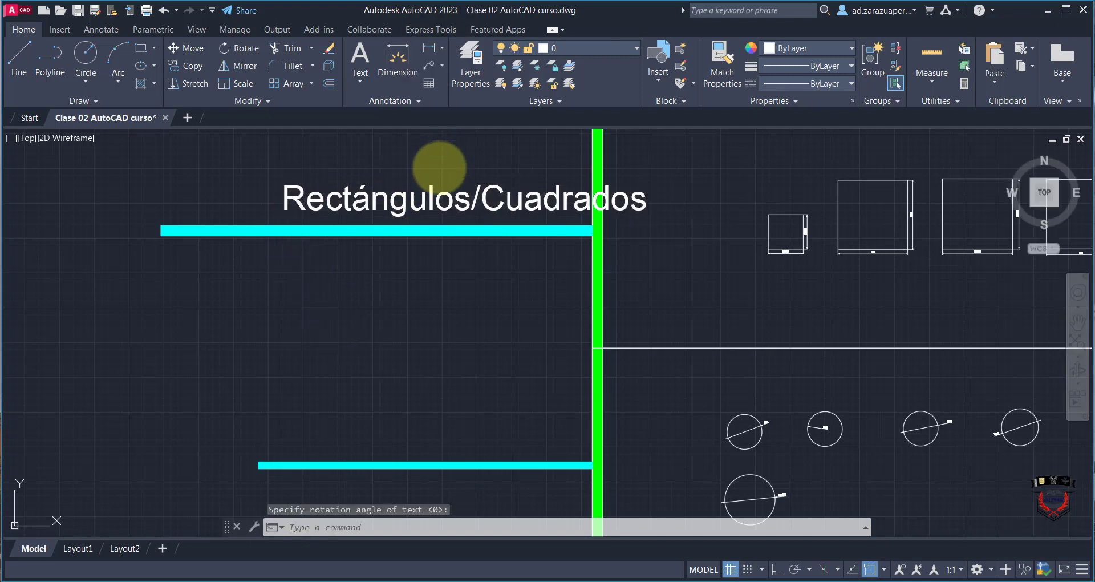
# - Cut the Rectángulos/Cuadrados label and paste it at the outer end of the uppermost cyan line
pyautogui.click(439, 169)
pyautogui.click(403, 210)
pyautogui.hotkey('ctrl', 'x')
pyautogui.hotkey('ctrl', 'v')
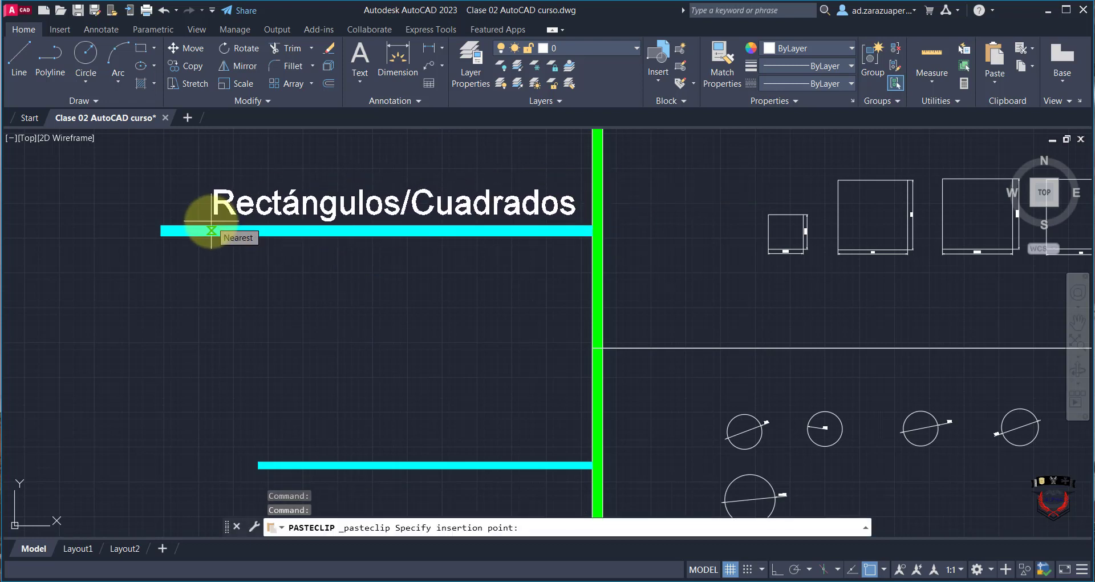
pyautogui.scroll(2, 197, 217)
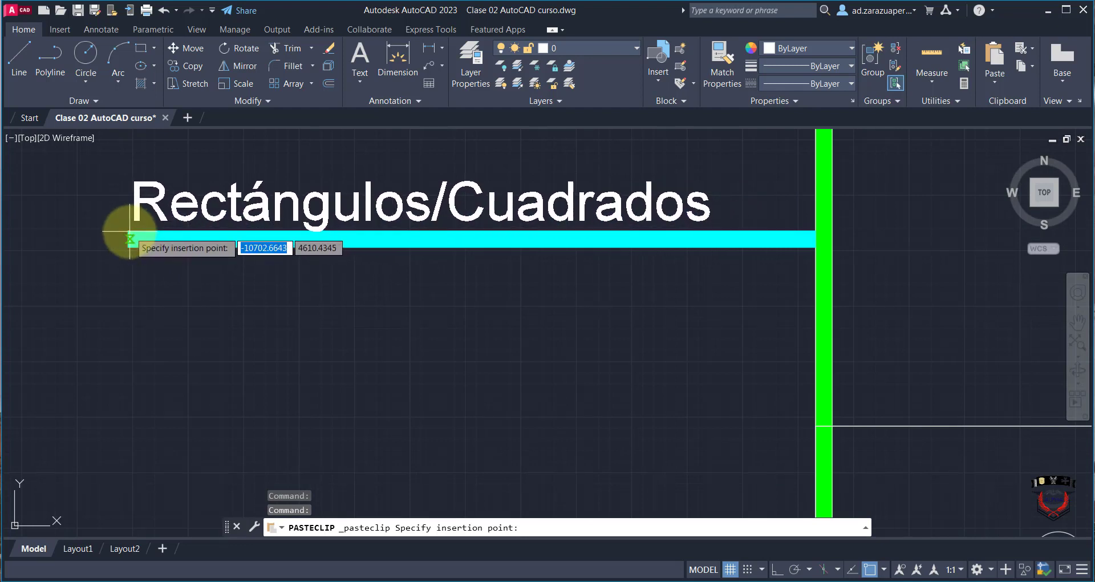
pyautogui.click(130, 238)
# - Cut the Rectángulos/Cuadrados label again and paste it roughly centred just above its cyan line
pyautogui.click(746, 143)
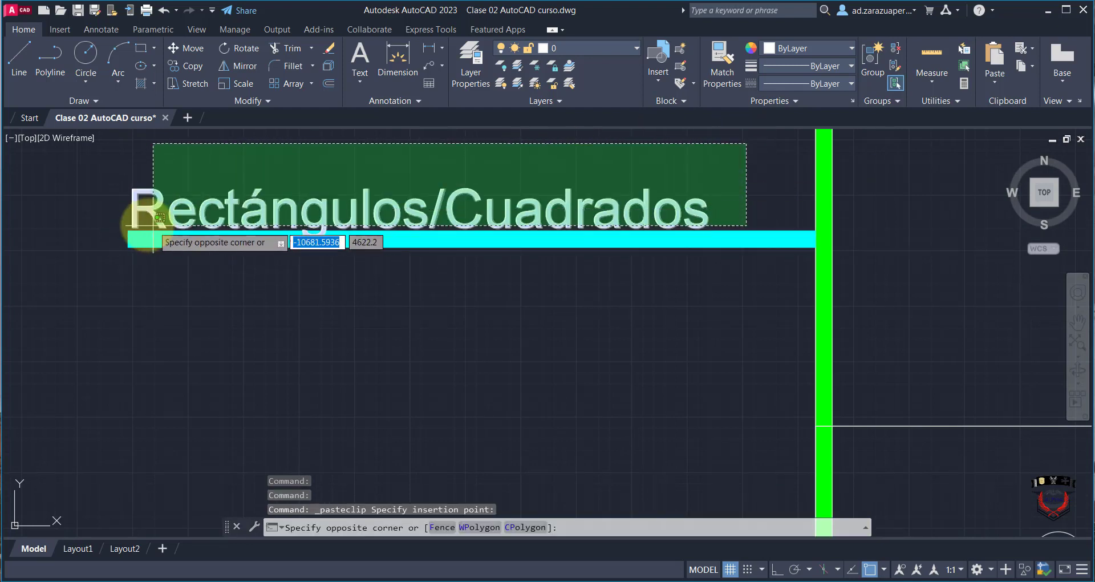
pyautogui.click(144, 222)
pyautogui.hotkey('ctrl', 'x')
pyautogui.hotkey('ctrl', 'v')
pyautogui.scroll(-4, 274, 297)
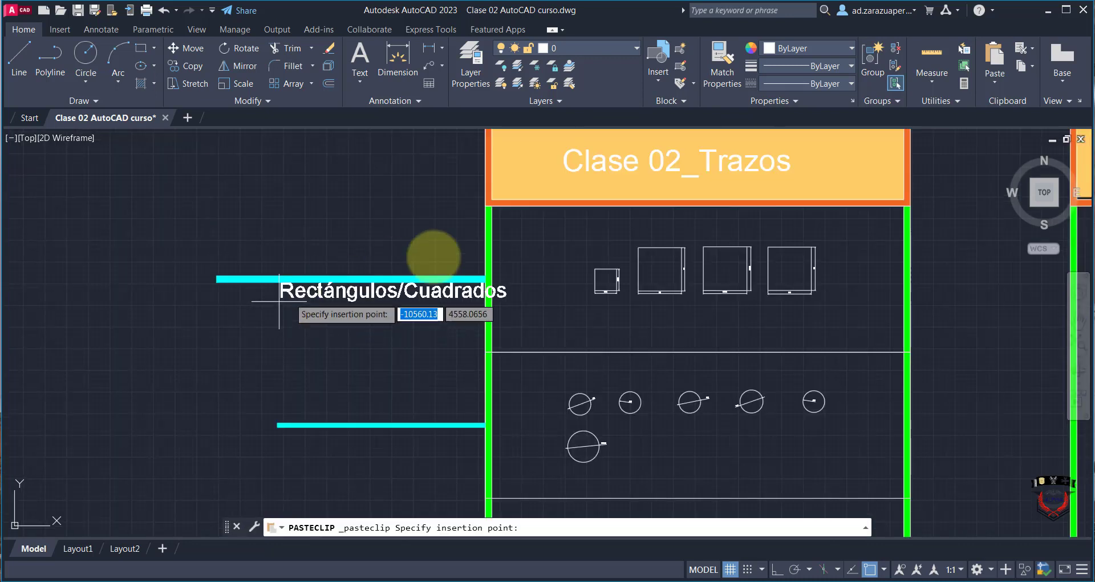
pyautogui.click(237, 260)
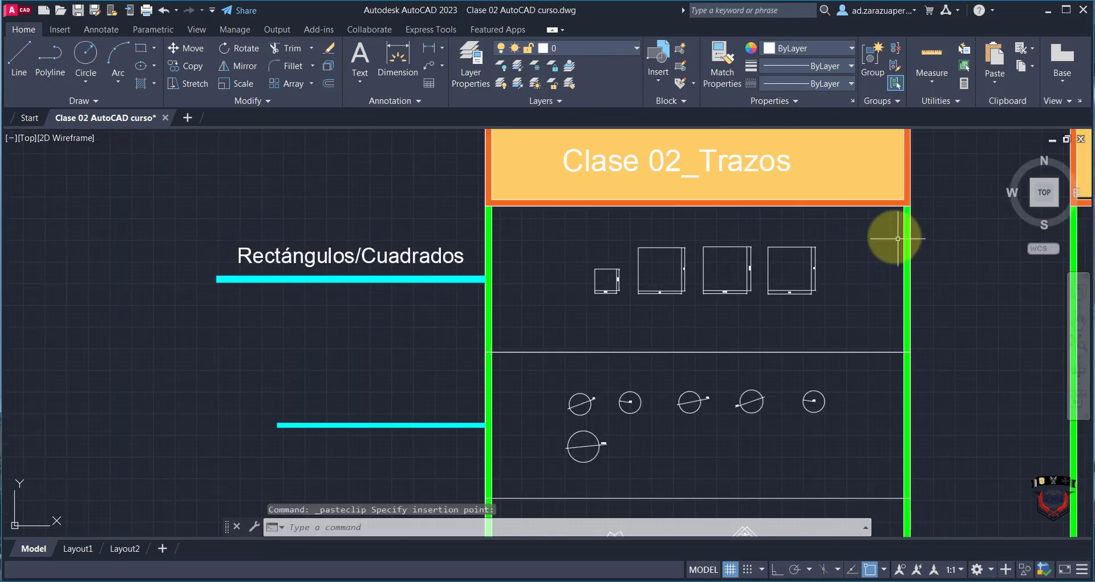
# - Try to reposition the four squares by cutting them and pasting them at the second cyan line
pyautogui.click(848, 232)
pyautogui.click(542, 321)
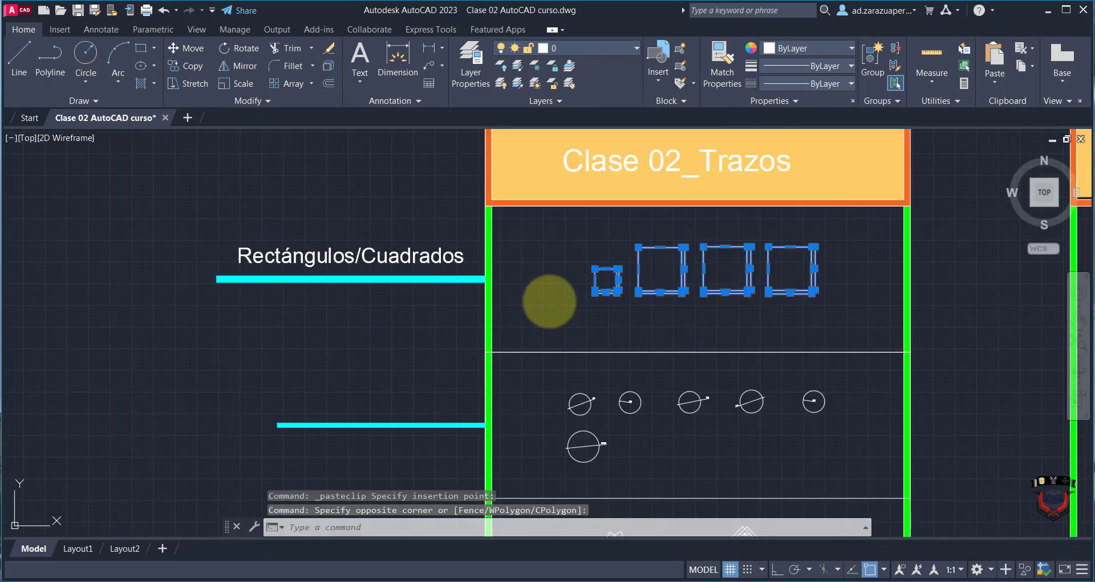
pyautogui.hotkey('ctrl', 'x')
pyautogui.hotkey('ctrl', 'v')
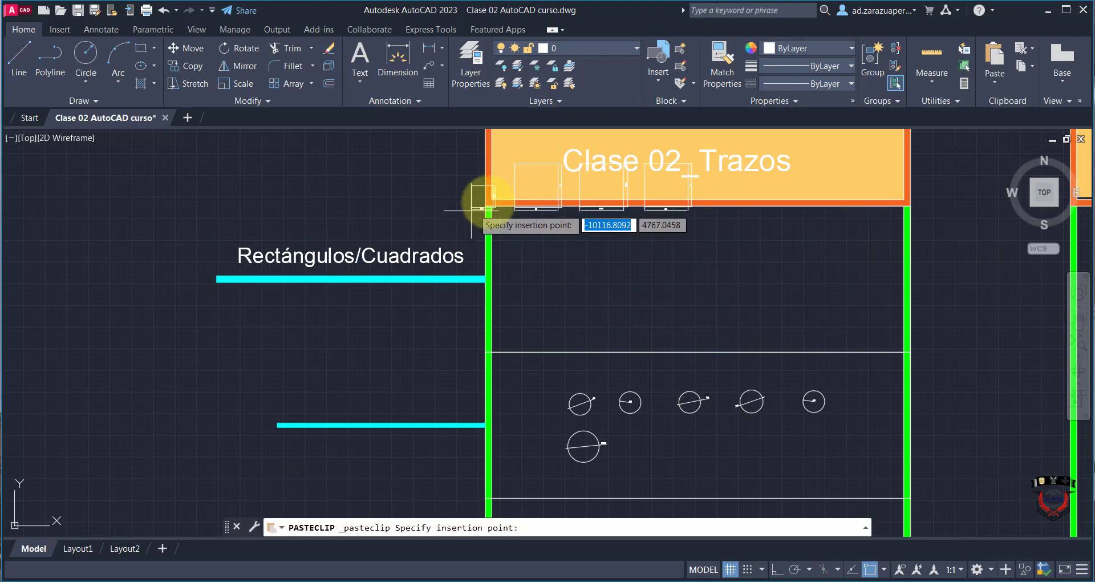
pyautogui.scroll(2, 423, 411)
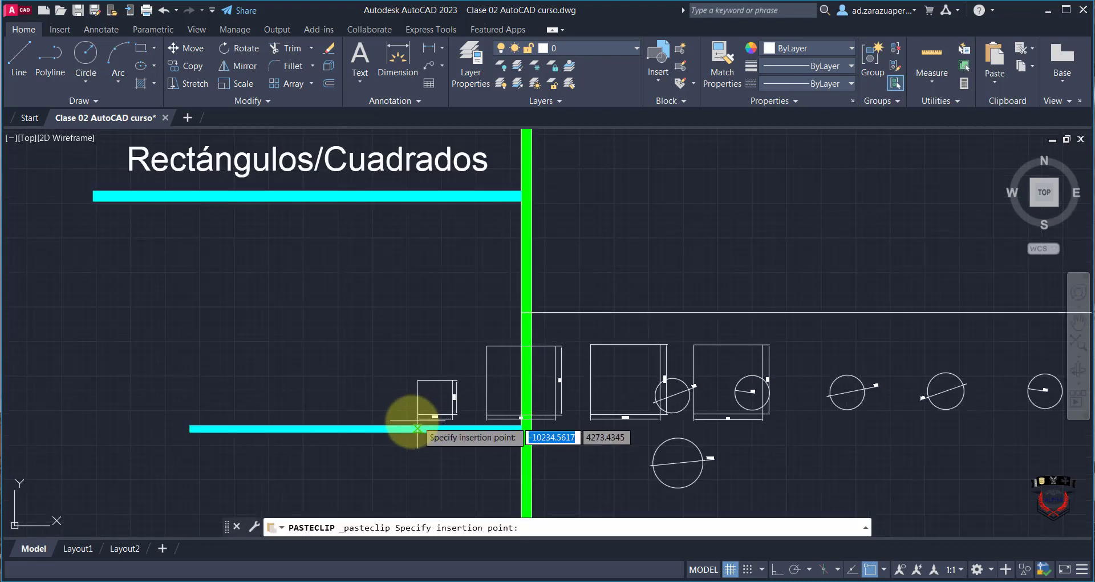
pyautogui.click(355, 426)
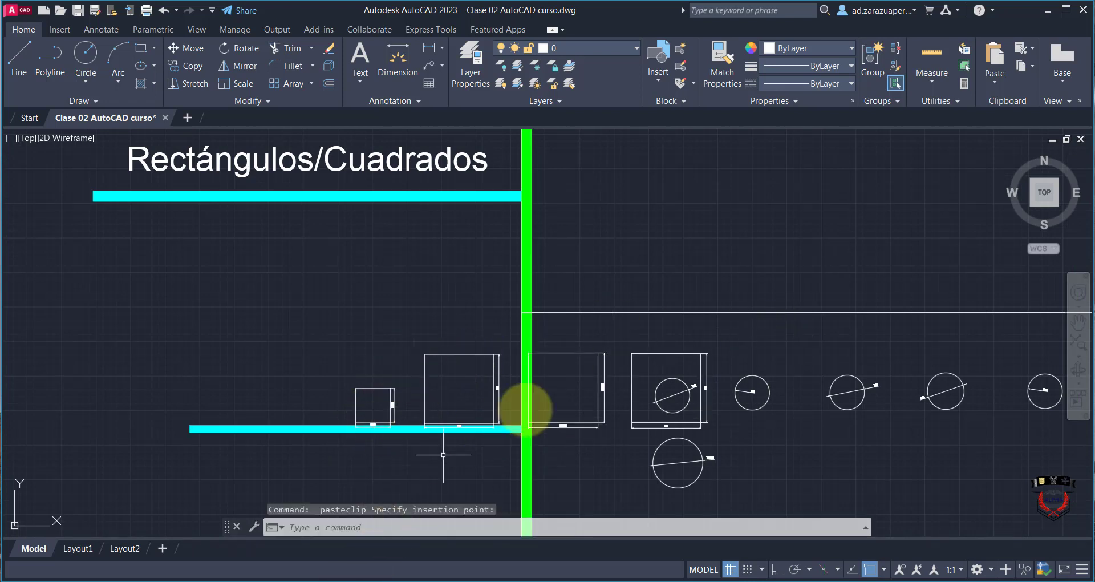
# - Undo the last paste and cut of the four squares
pyautogui.click(619, 351)
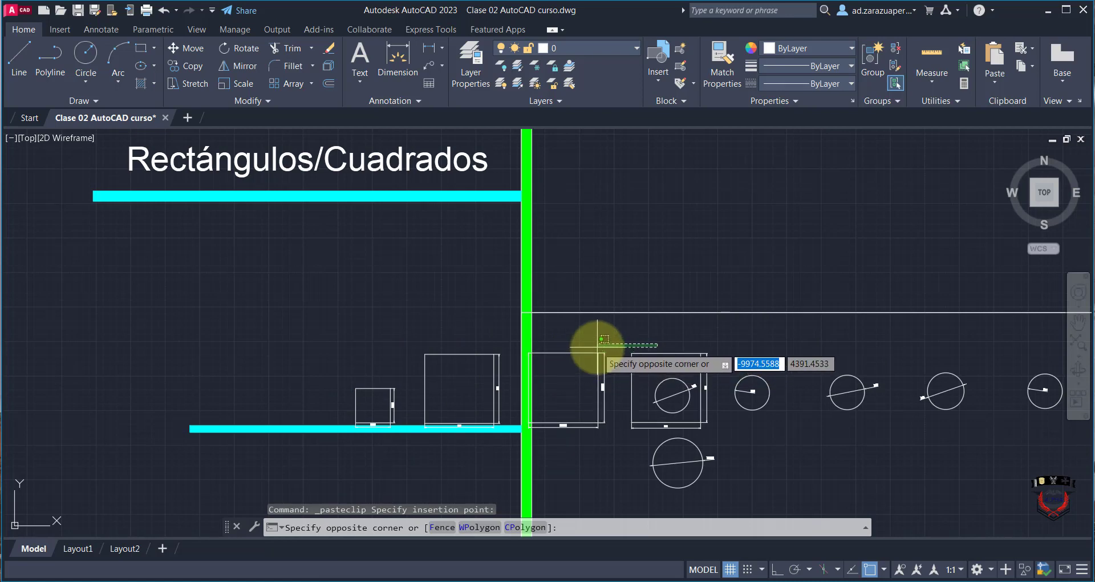
pyautogui.click(597, 347)
pyautogui.hotkey('ctrl', 'z')
pyautogui.hotkey('ctrl', 'z')
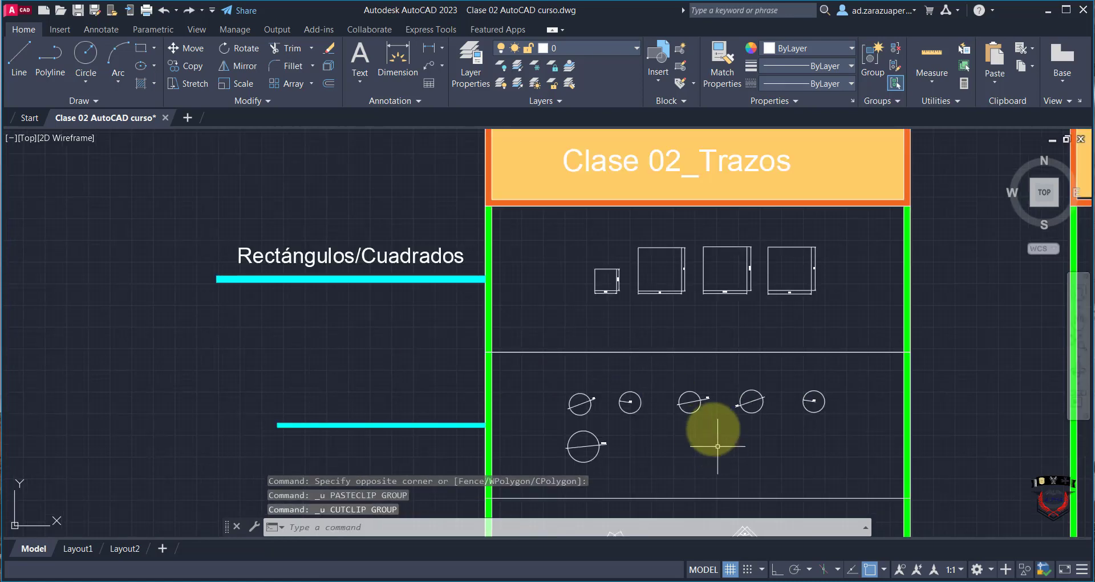
# - Turn off object snap so that pasted objects can be placed freely
pyautogui.scroll(4, 781, 361)
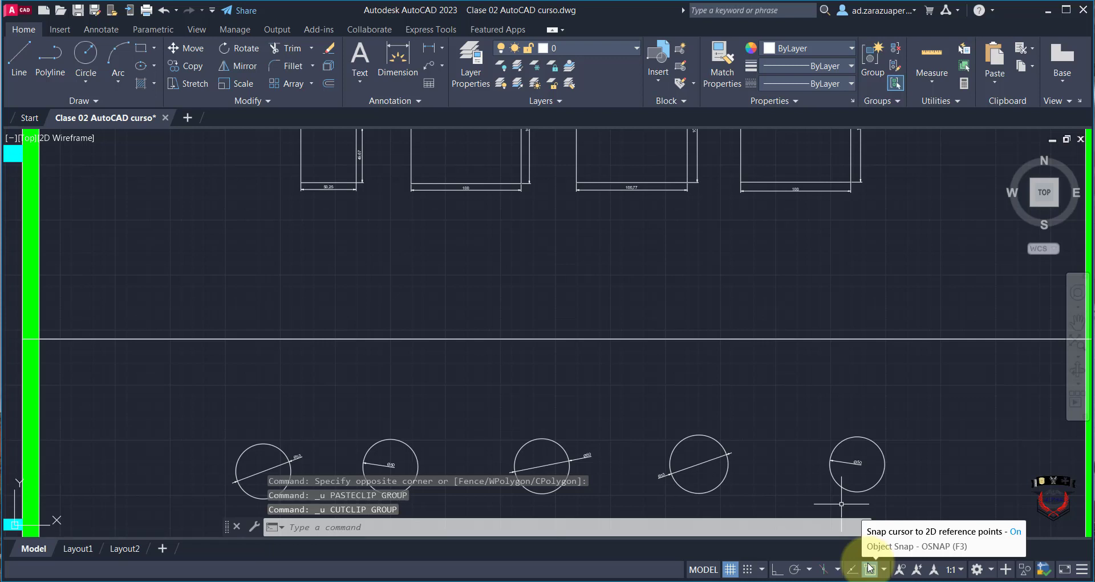
pyautogui.click(851, 569)
pyautogui.click(870, 568)
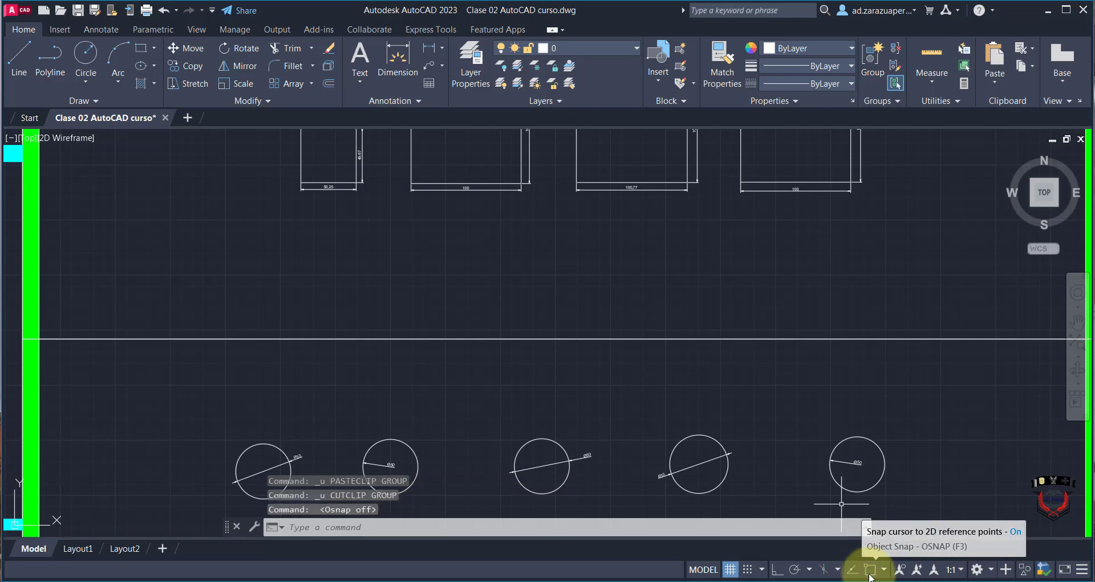
# - Try to reposition the four squares by cutting them and pasting them freely at the second cyan line
pyautogui.scroll(-6, 718, 436)
pyautogui.scroll(2, 718, 437)
pyautogui.click(879, 357)
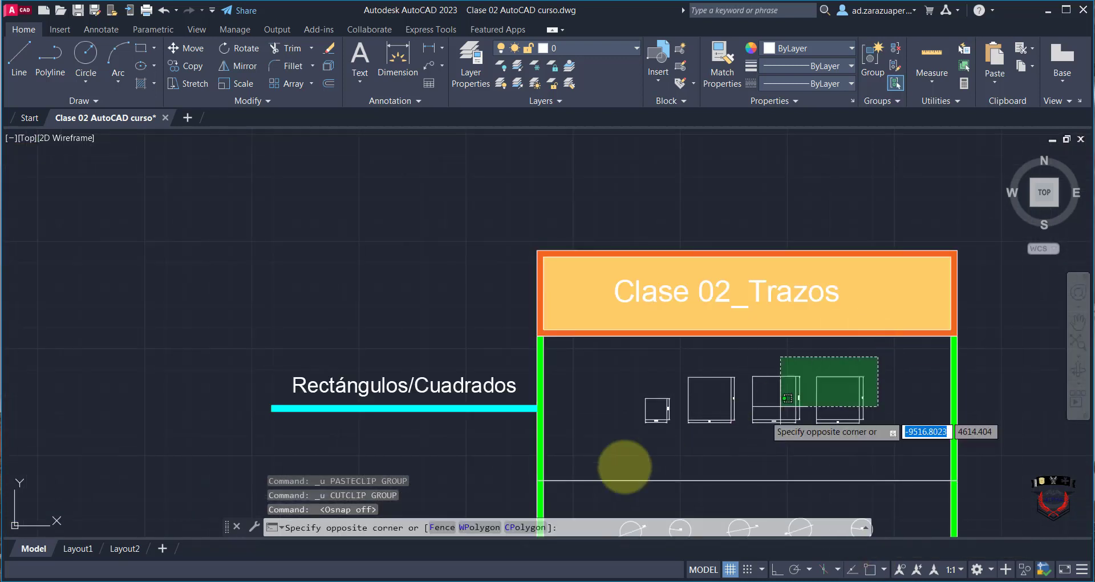
pyautogui.click(625, 450)
pyautogui.hotkey('ctrl', 'v')
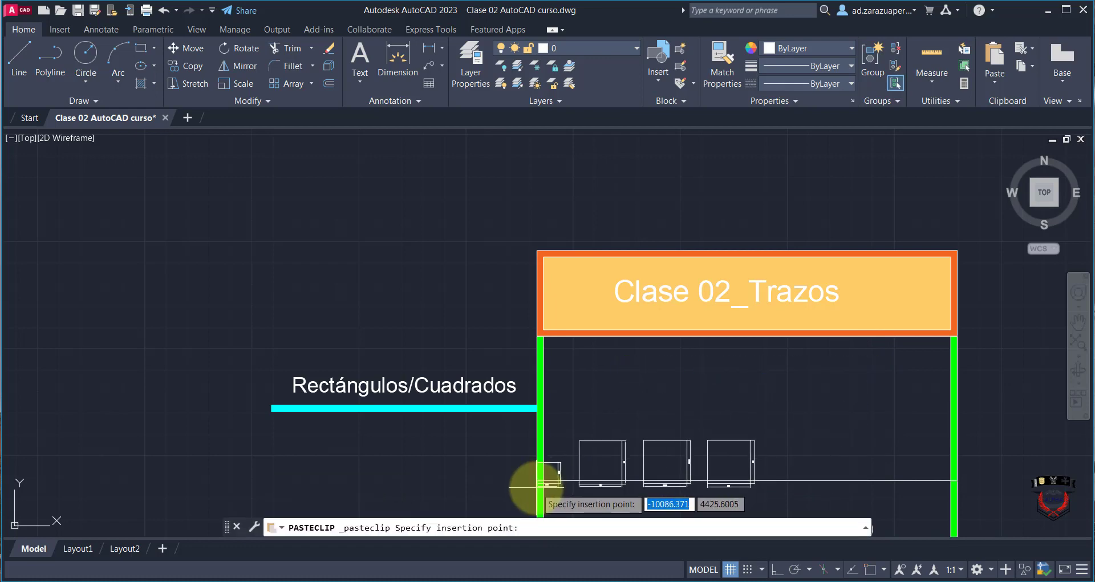
pyautogui.scroll(4, 530, 482)
pyautogui.scroll(-6, 514, 476)
pyautogui.scroll(6, 485, 465)
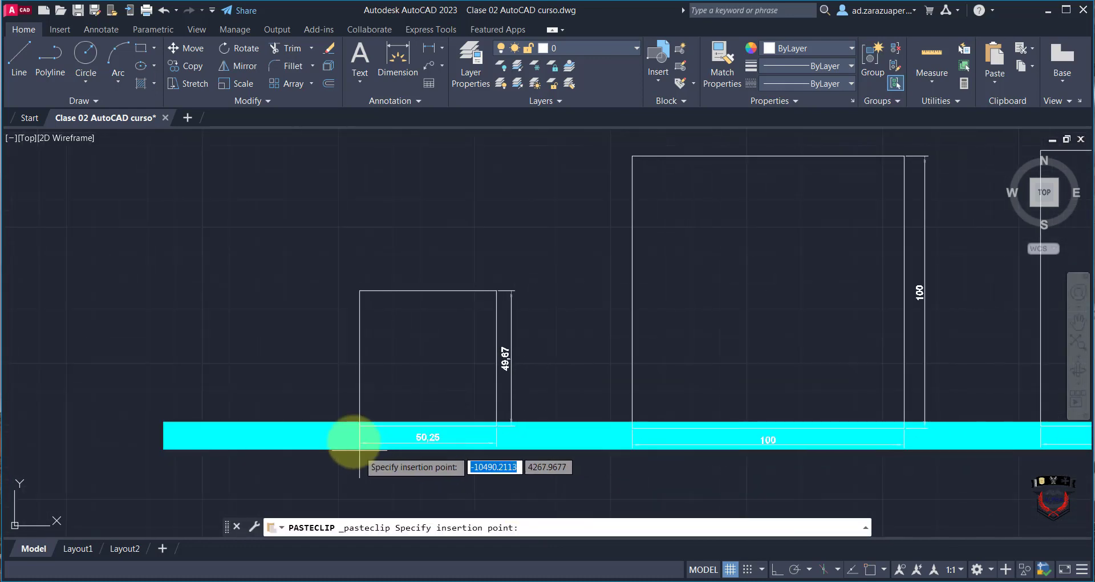
pyautogui.click(260, 460)
pyautogui.scroll(-4, 751, 435)
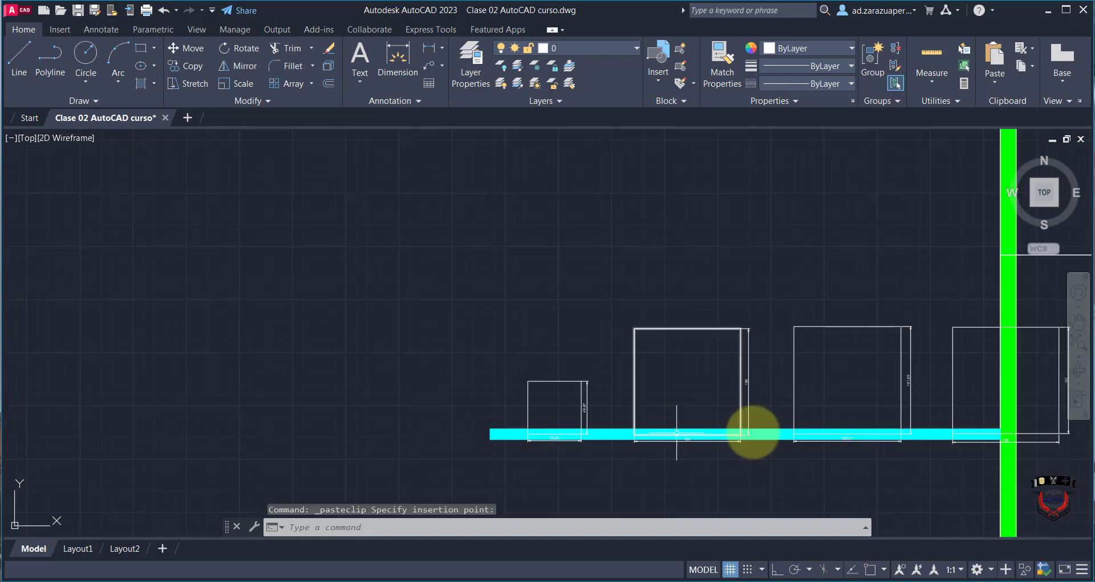
# - Undo the free paste and the cut of the four squares
pyautogui.hotkey('ctrl', 'z')
pyautogui.hotkey('ctrl', 'z')
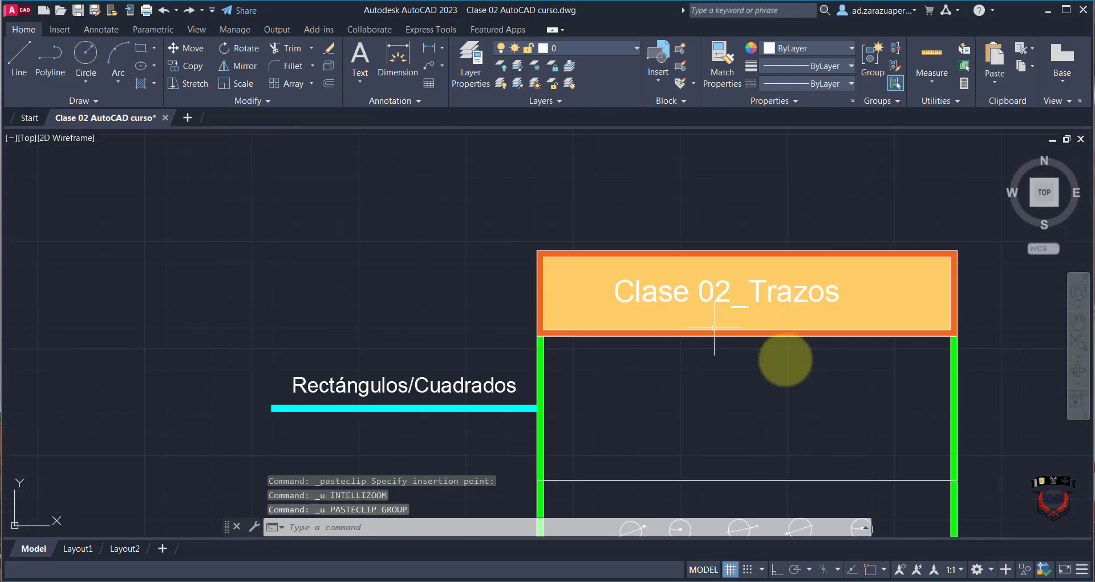
pyautogui.hotkey('ctrl', 'z')
# - Turn object snap back on
pyautogui.scroll(-3, 746, 420)
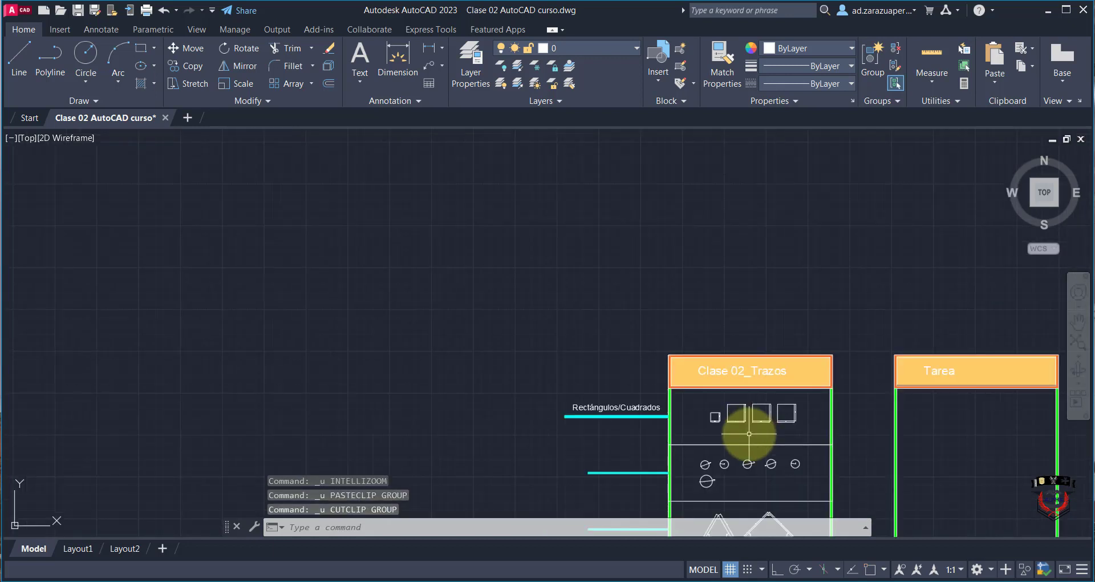
pyautogui.scroll(3, 747, 428)
pyautogui.scroll(-2, 790, 449)
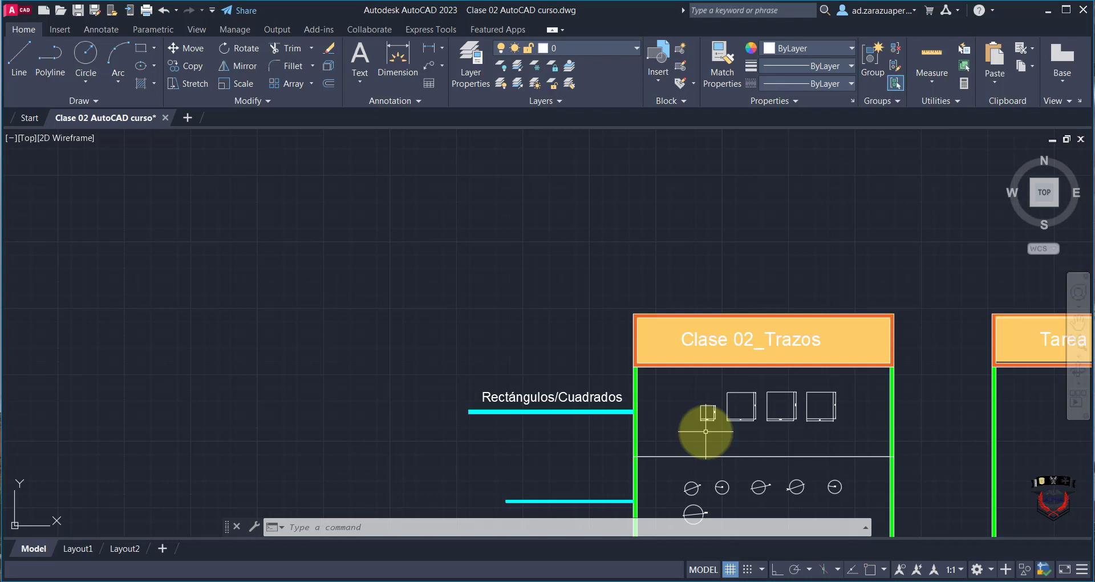
pyautogui.scroll(-2, 735, 422)
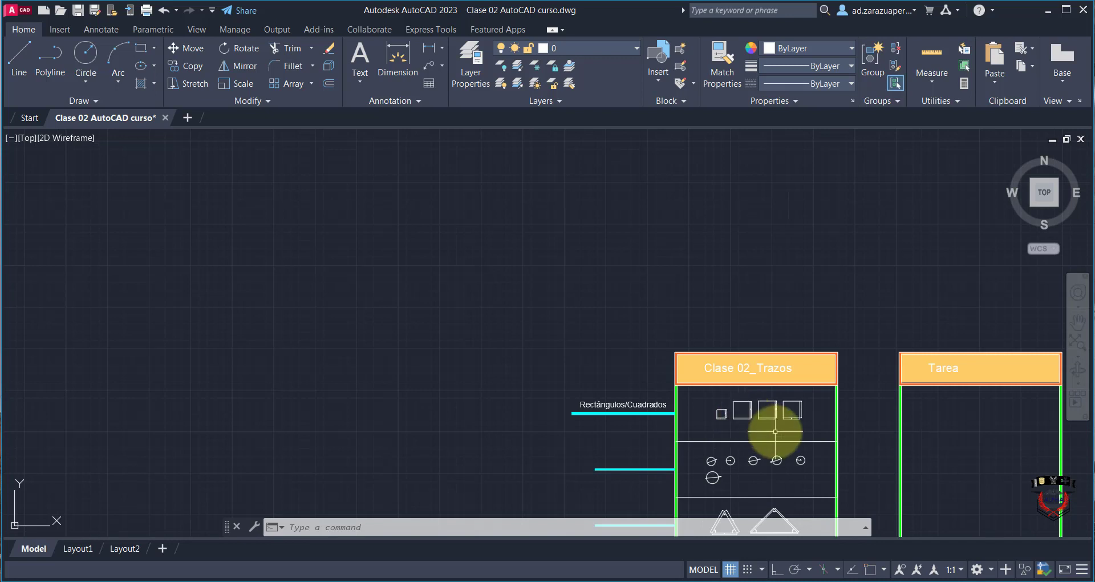
pyautogui.scroll(4, 776, 433)
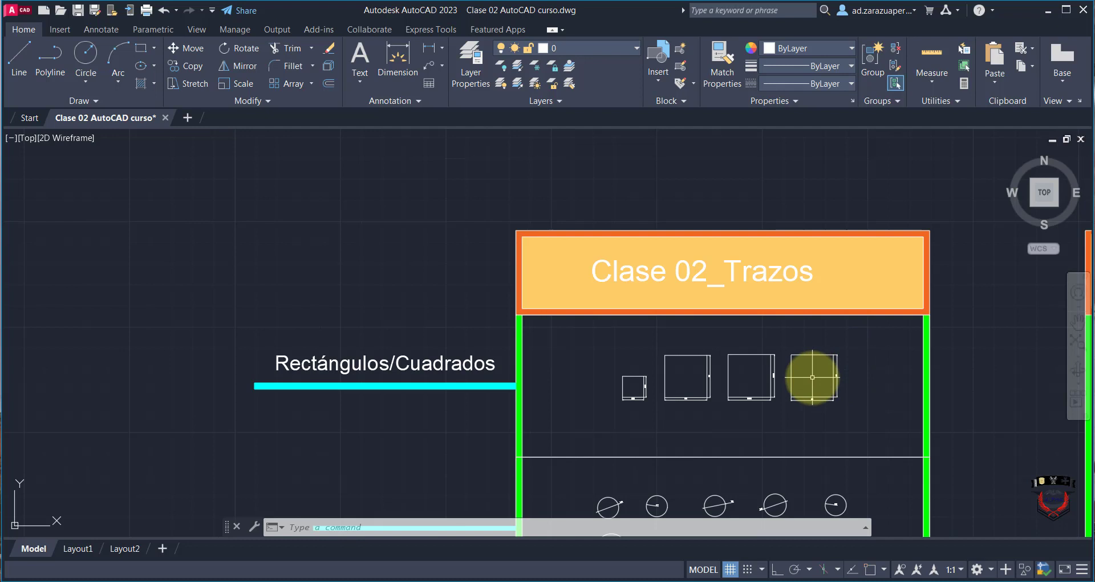
pyautogui.scroll(-4, 813, 377)
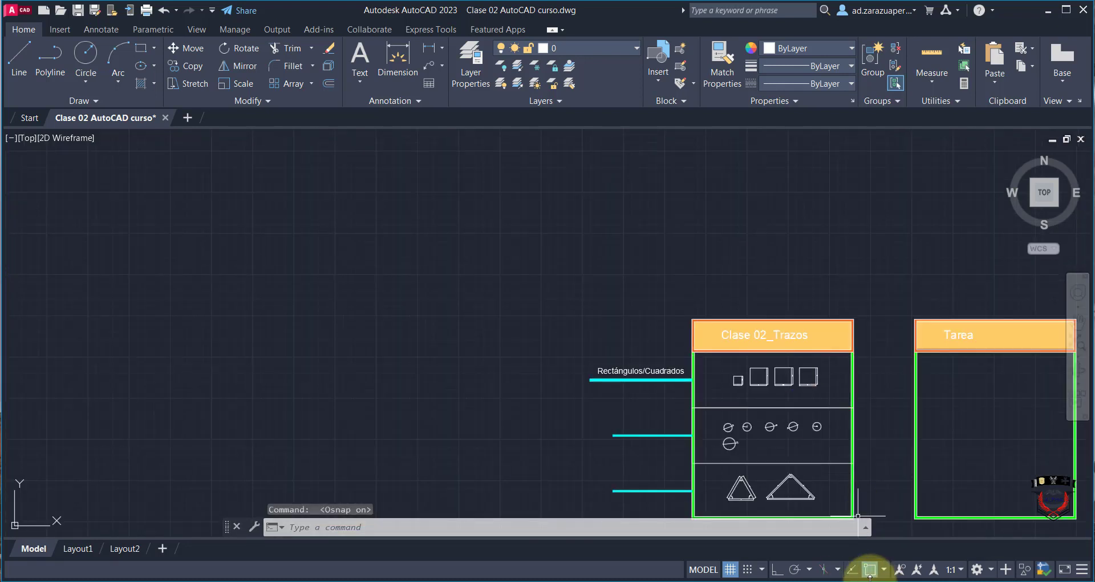
pyautogui.scroll(-2, 809, 459)
pyautogui.scroll(2, 765, 447)
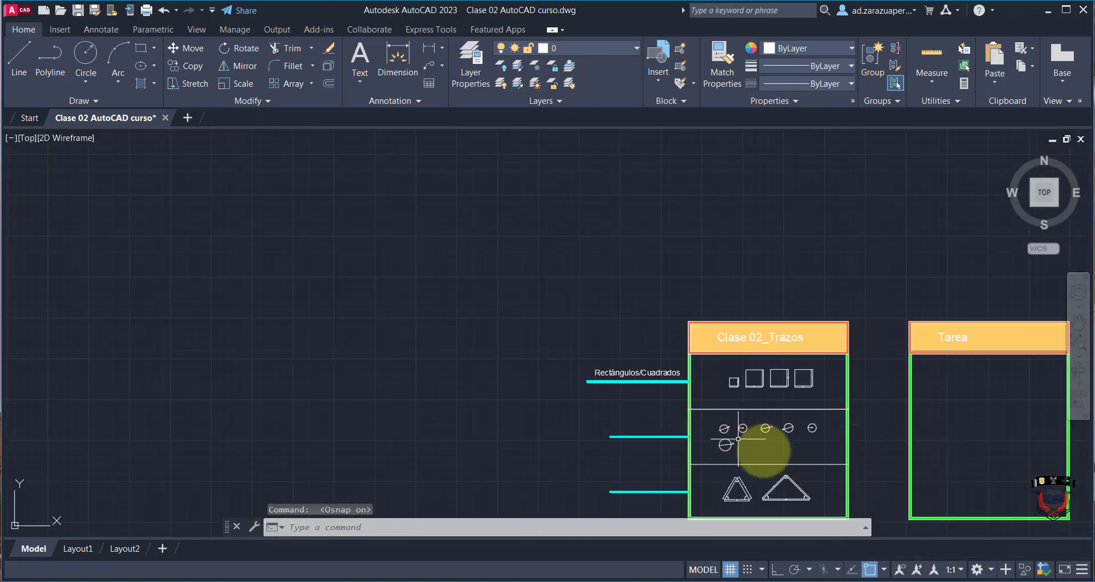
# - Copy the Rectángulos/Cuadrados label and paste the copy just above the second cyan line
pyautogui.scroll(2, 676, 439)
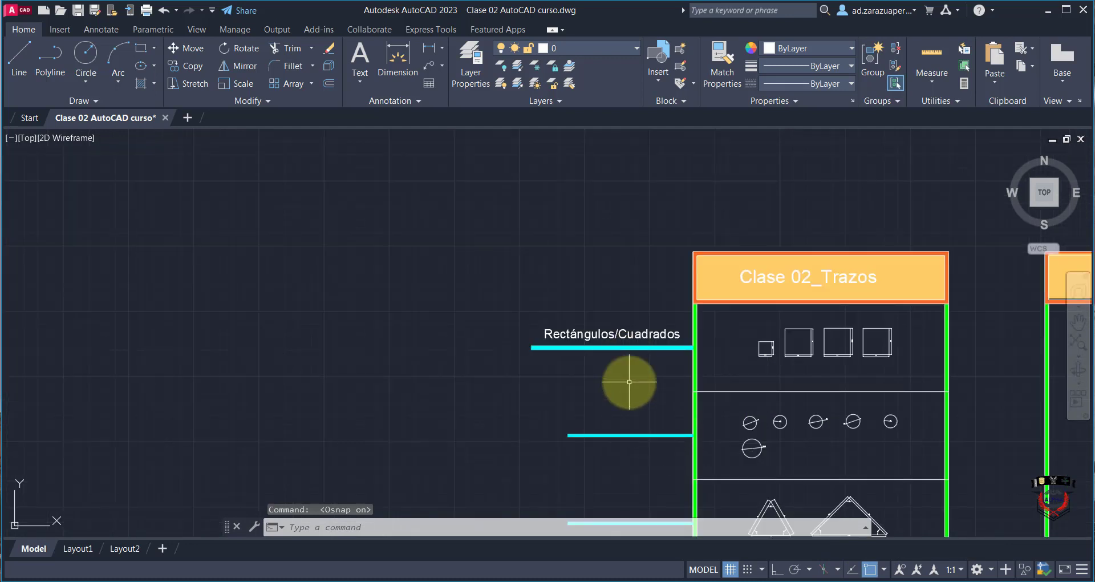
pyautogui.scroll(2, 629, 381)
pyautogui.click(619, 289)
pyautogui.click(599, 286)
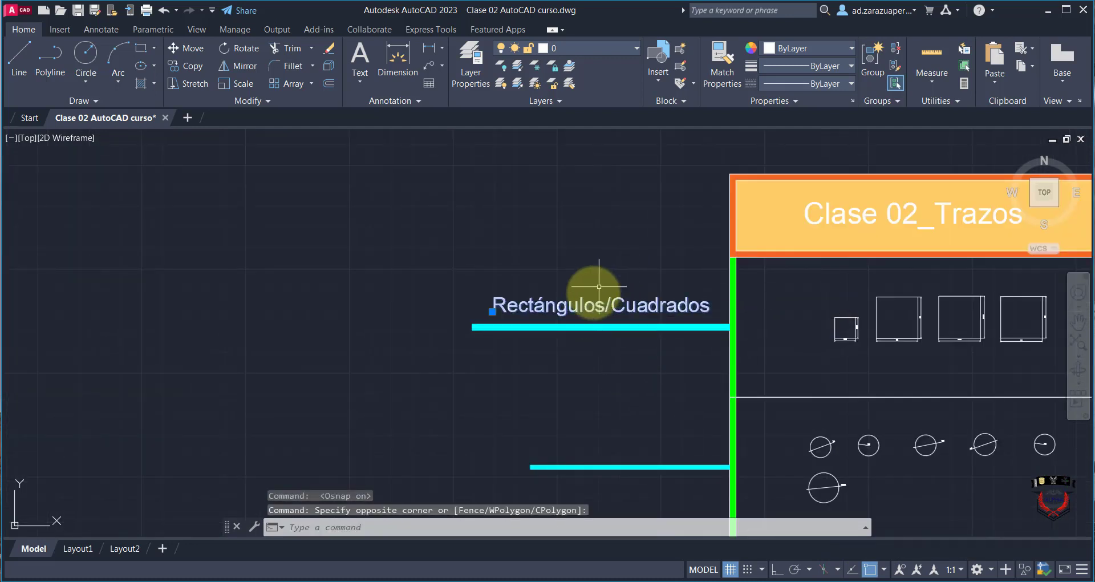
pyautogui.hotkey('ctrl', 'c')
pyautogui.hotkey('ctrl', 'v')
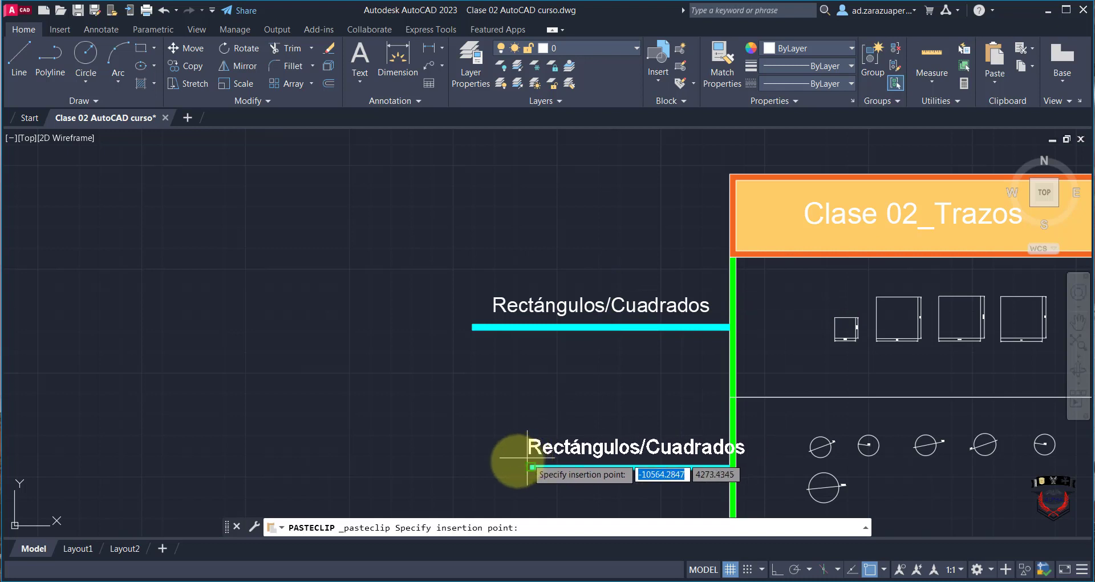
pyautogui.scroll(2, 516, 460)
pyautogui.click(502, 456)
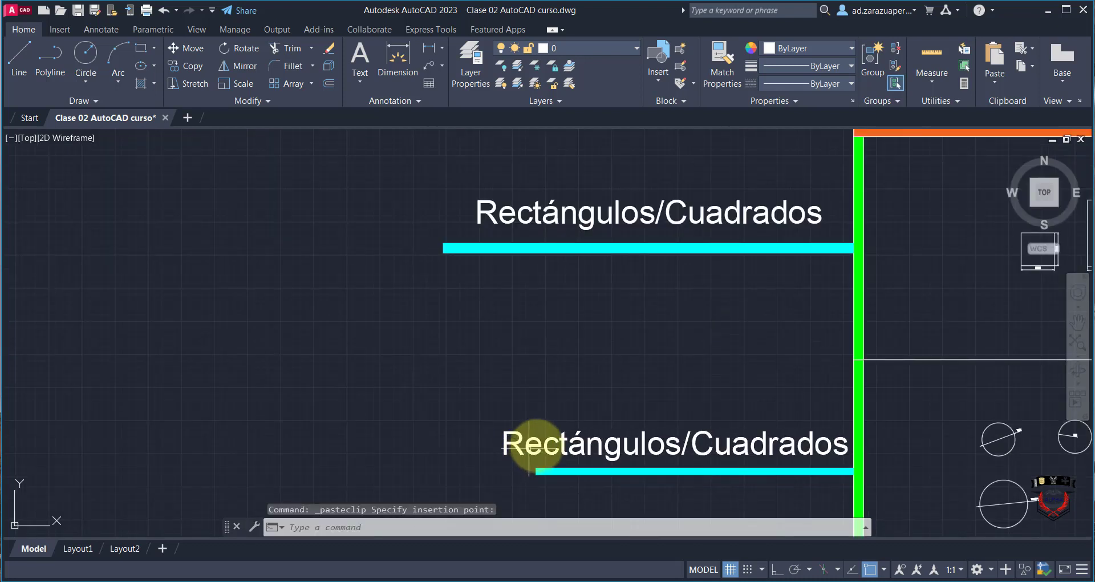
# - Change the text of the copied label above the second cyan line to "Círculos"
pyautogui.doubleClick(563, 440)
pyautogui.press('capslock')
pyautogui.write('C')
pyautogui.press('capslock')
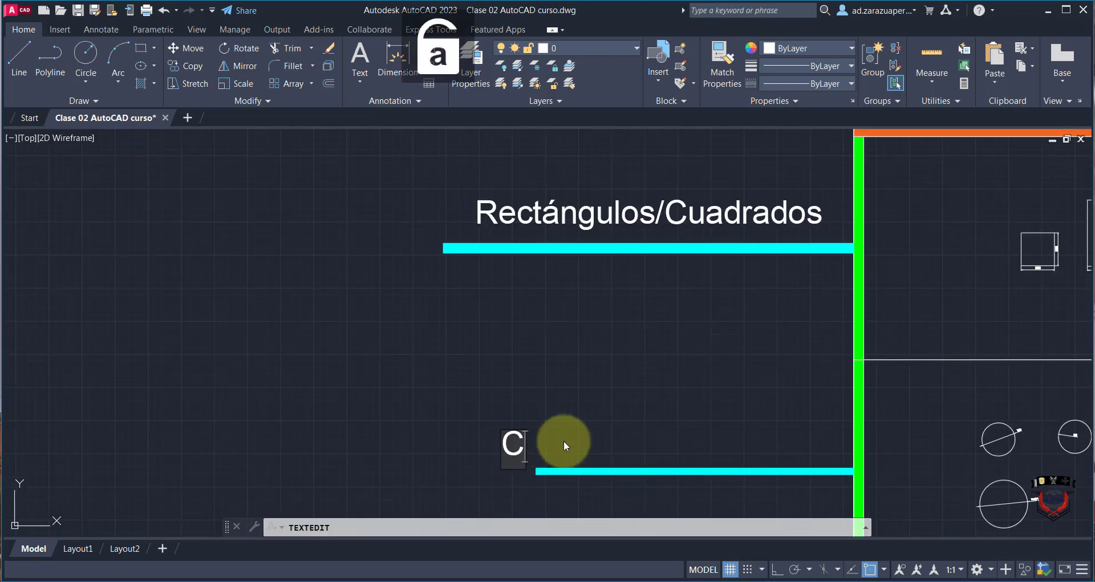
pyautogui.write('írculos')
pyautogui.click(607, 383)
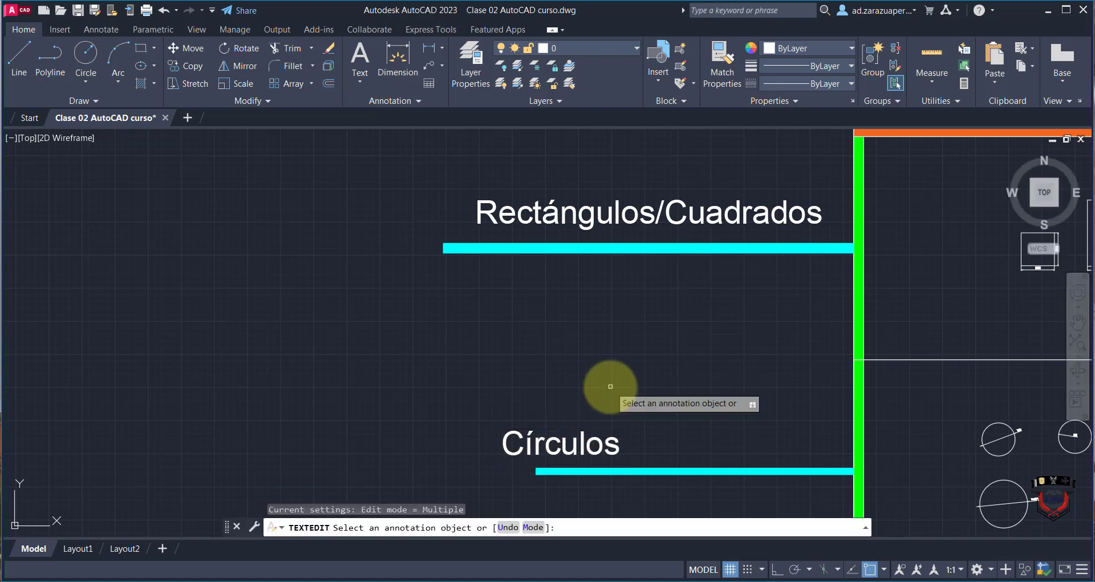
# - Cut the Círculos label and paste it on the second cyan line, closer to the green frame edge
pyautogui.scroll(-4, 610, 393)
pyautogui.click(595, 425)
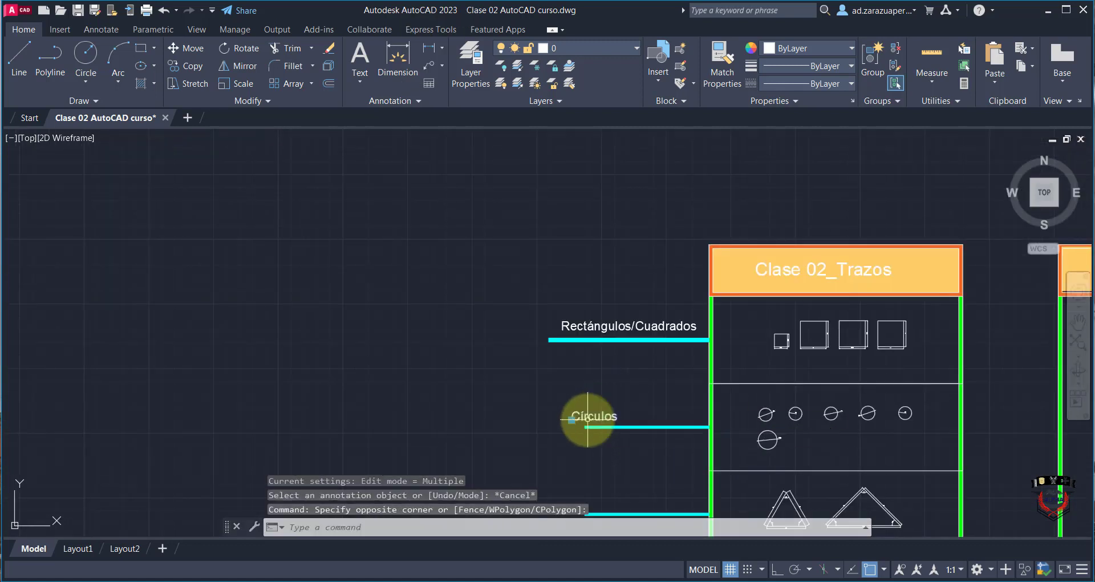
pyautogui.hotkey('ctrl', 'v')
pyautogui.scroll(2, 622, 413)
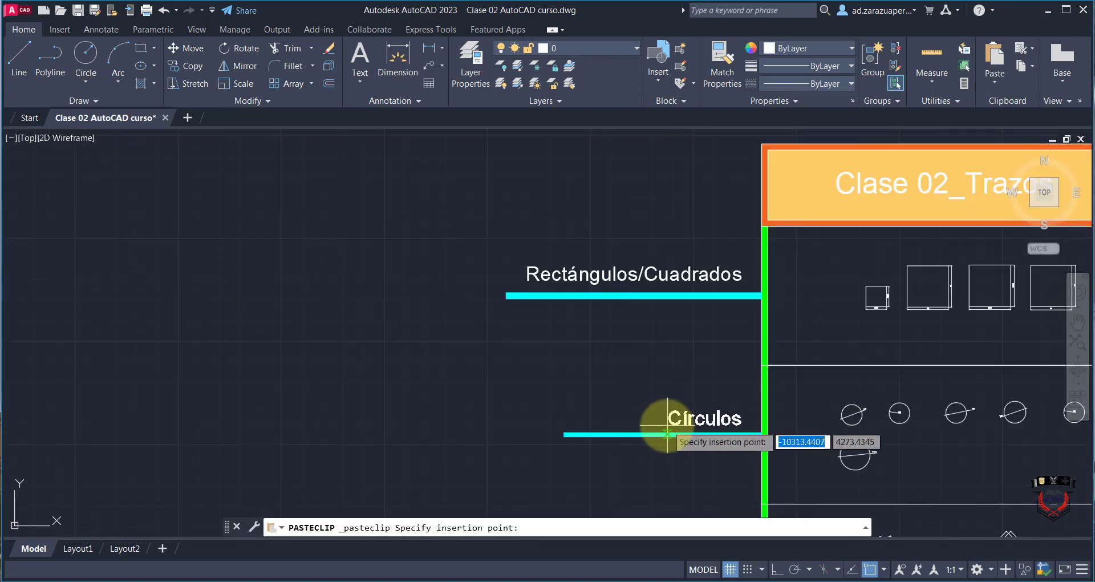
pyautogui.click(665, 432)
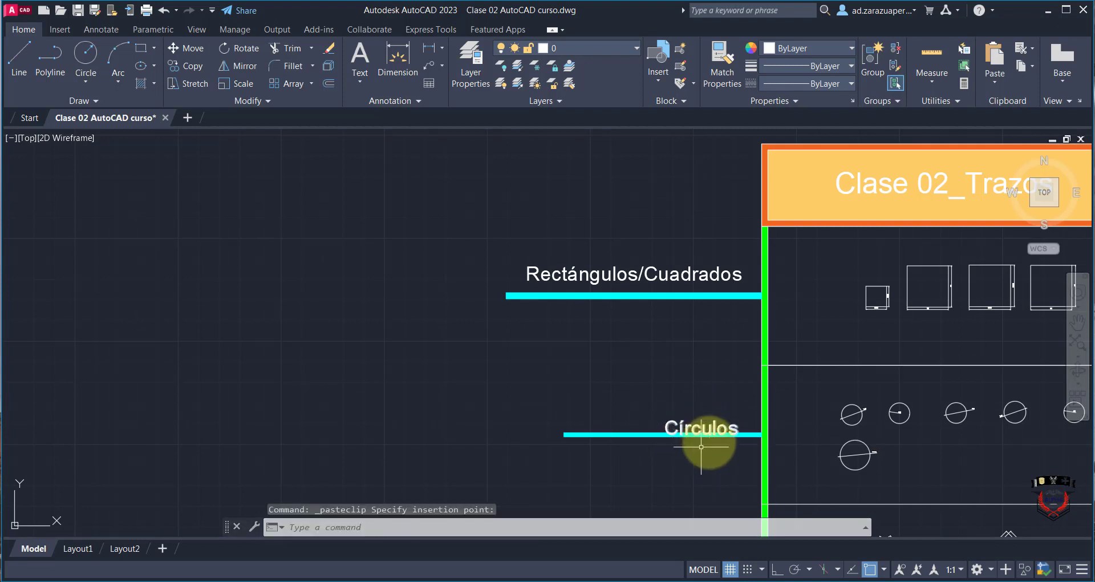
pyautogui.scroll(2, 701, 446)
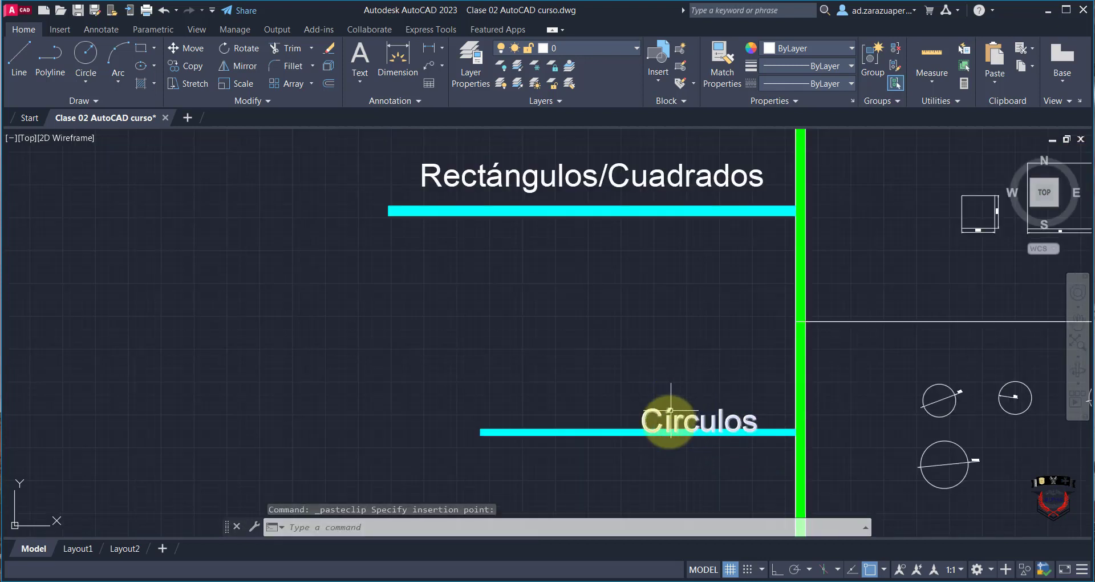
pyautogui.click(707, 409)
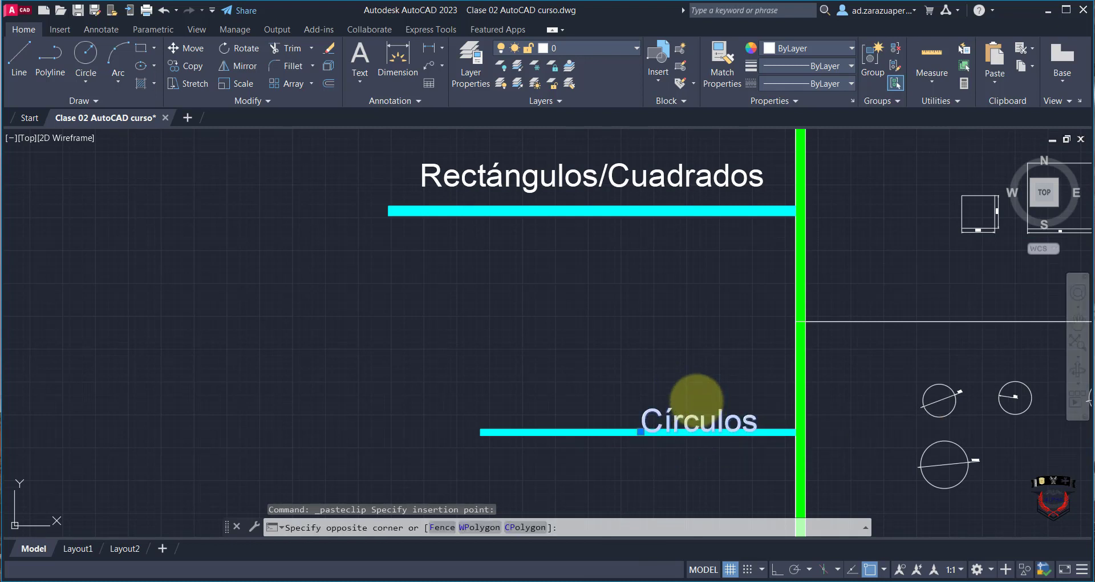
pyautogui.hotkey('ctrl', 'c')
pyautogui.hotkey('ctrl', 'v')
pyautogui.press('Escape')
# - Cut the Círculos label and, with object snap off, paste it just above the second cyan line near the green frame edge
pyautogui.click(688, 410)
pyautogui.click(672, 420)
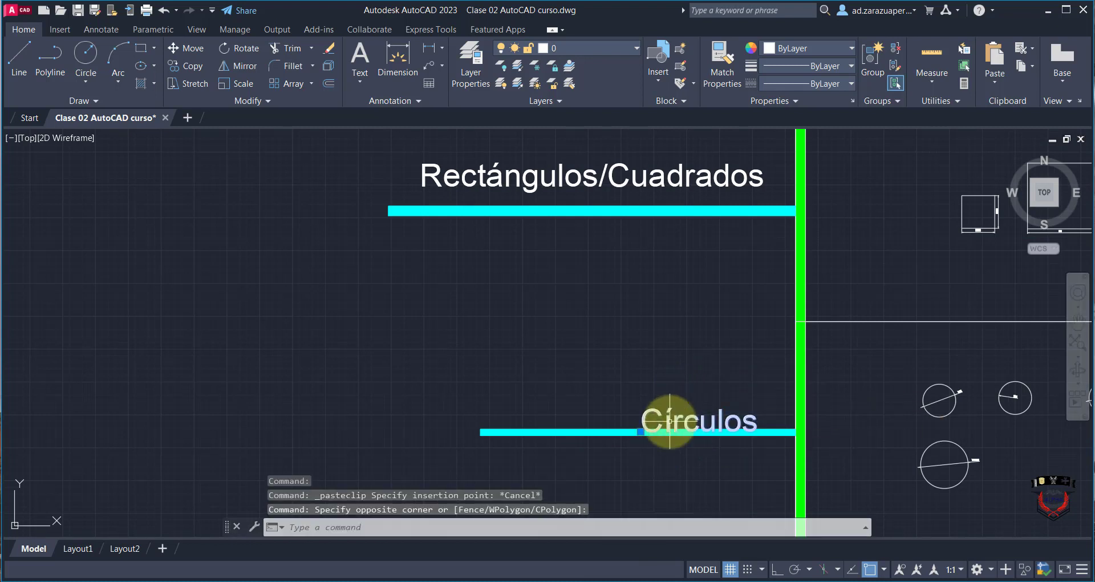
pyautogui.hotkey('ctrl', 'x')
pyautogui.hotkey('ctrl', 'v')
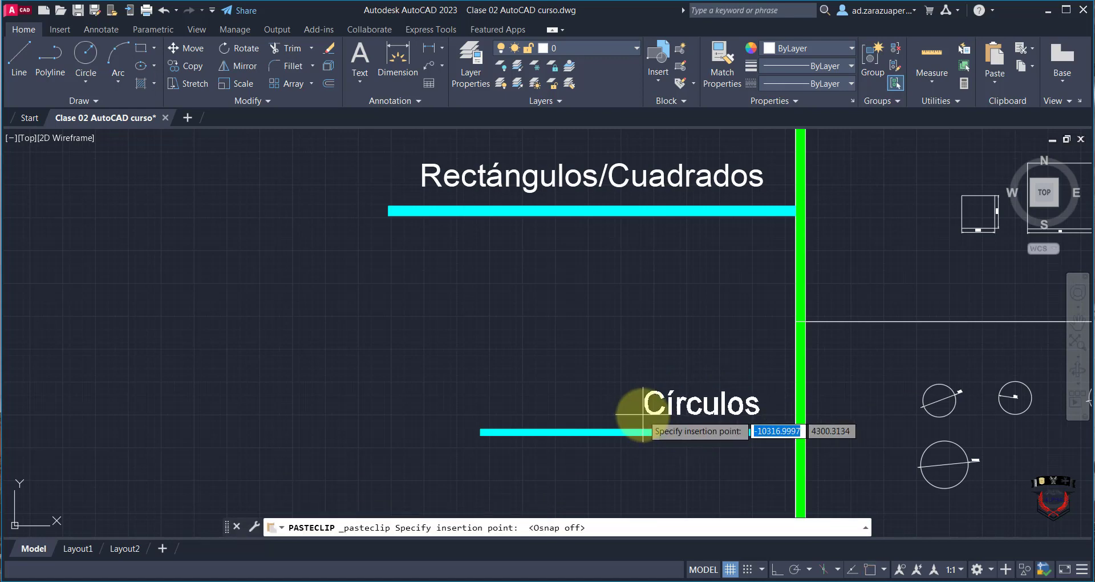
pyautogui.scroll(4, 643, 415)
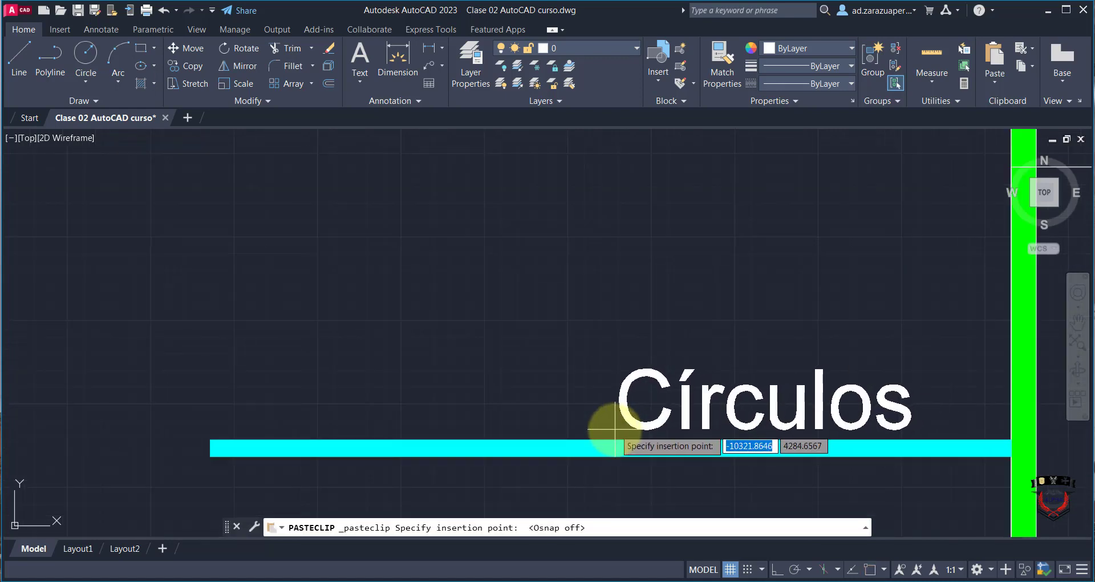
pyautogui.click(615, 429)
pyautogui.scroll(-8, 666, 396)
pyautogui.scroll(4, 687, 450)
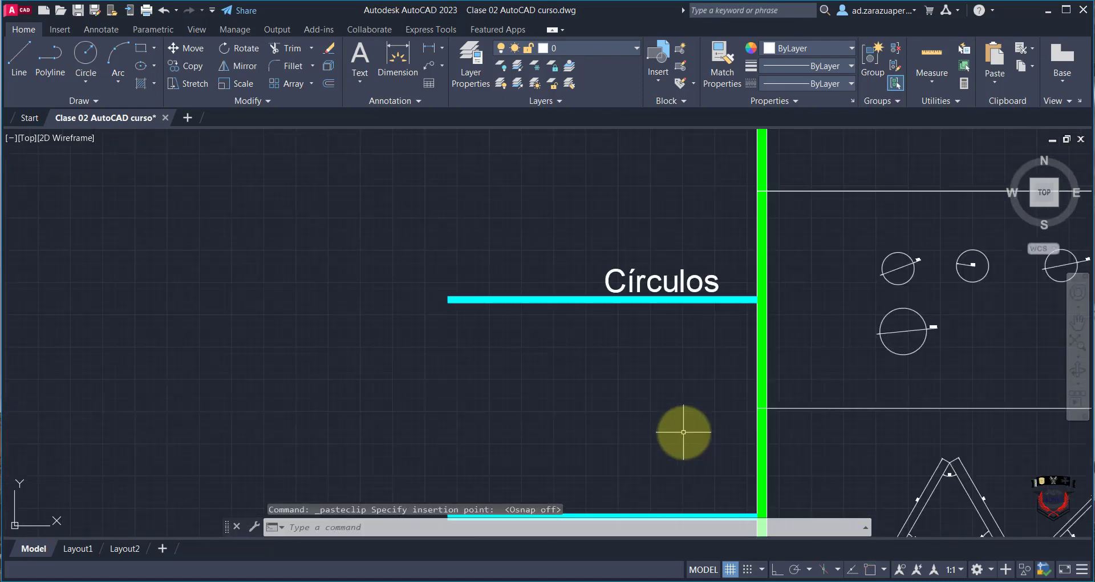
# - Copy the Círculos label and paste the copy just above the third cyan line near the green frame edge
pyautogui.click(711, 237)
pyautogui.click(659, 278)
pyautogui.hotkey('ctrl', 'c')
pyautogui.hotkey('ctrl', 'v')
pyautogui.scroll(-5, 606, 415)
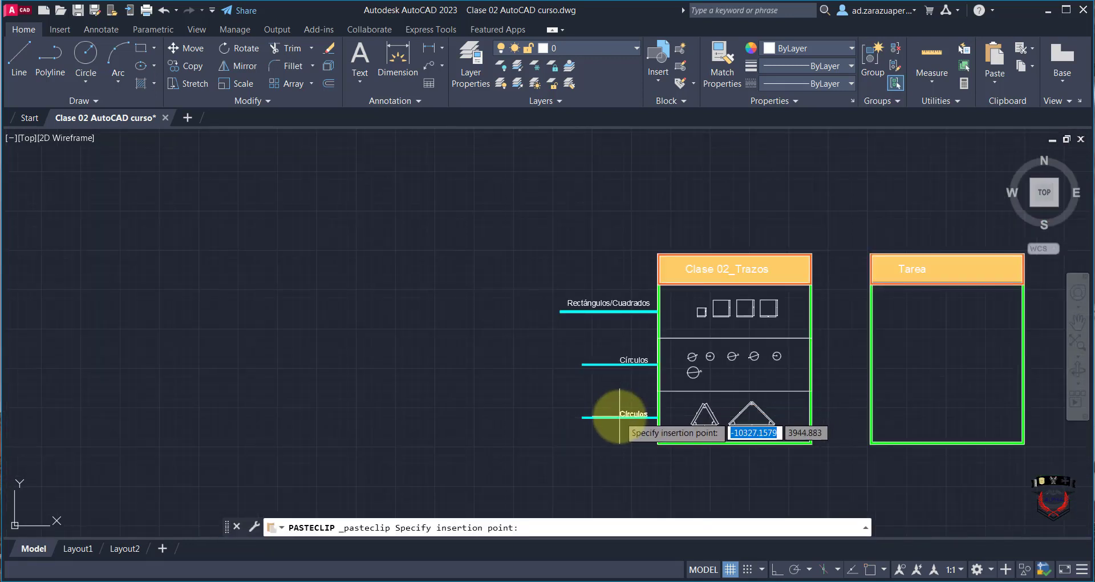
pyautogui.scroll(7, 627, 399)
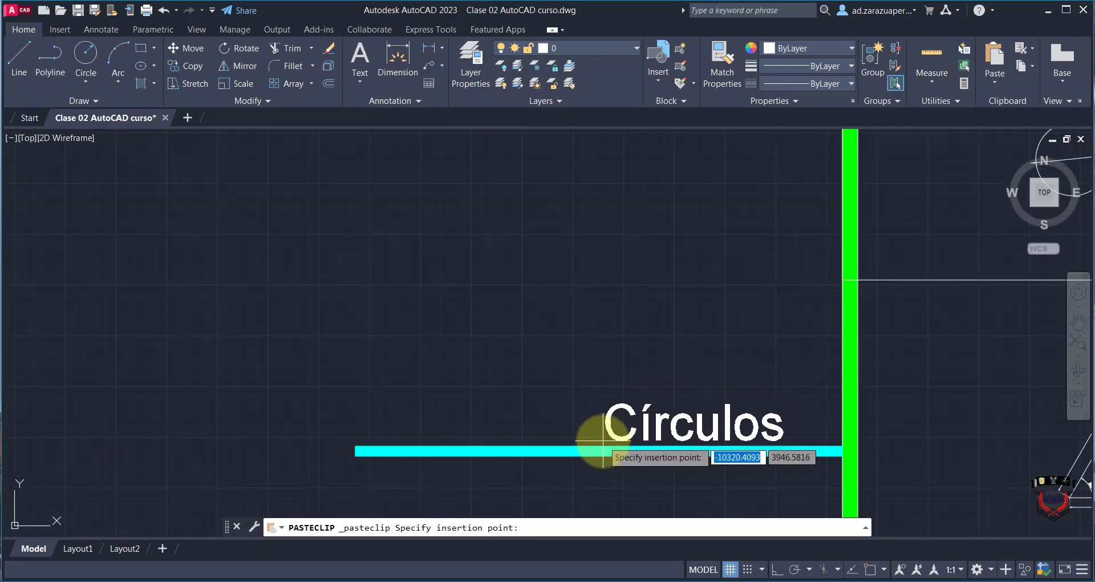
pyautogui.click(603, 439)
# - Change the text of the copied label above the third cyan line to "Triángulos" and end text editing
pyautogui.doubleClick(628, 431)
pyautogui.press('capslock')
pyautogui.write('T')
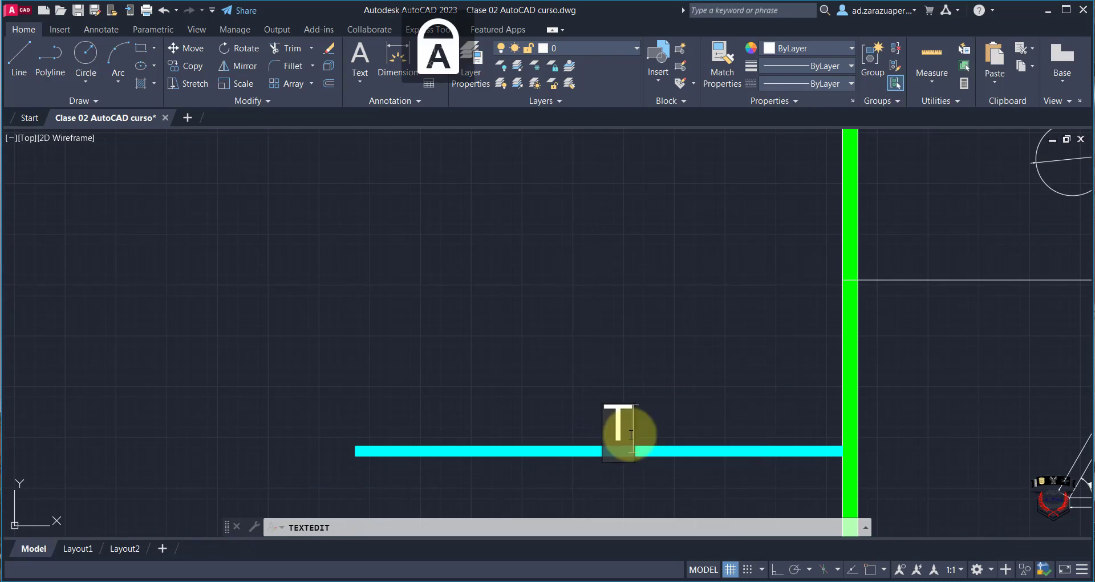
pyautogui.write('riángulos')
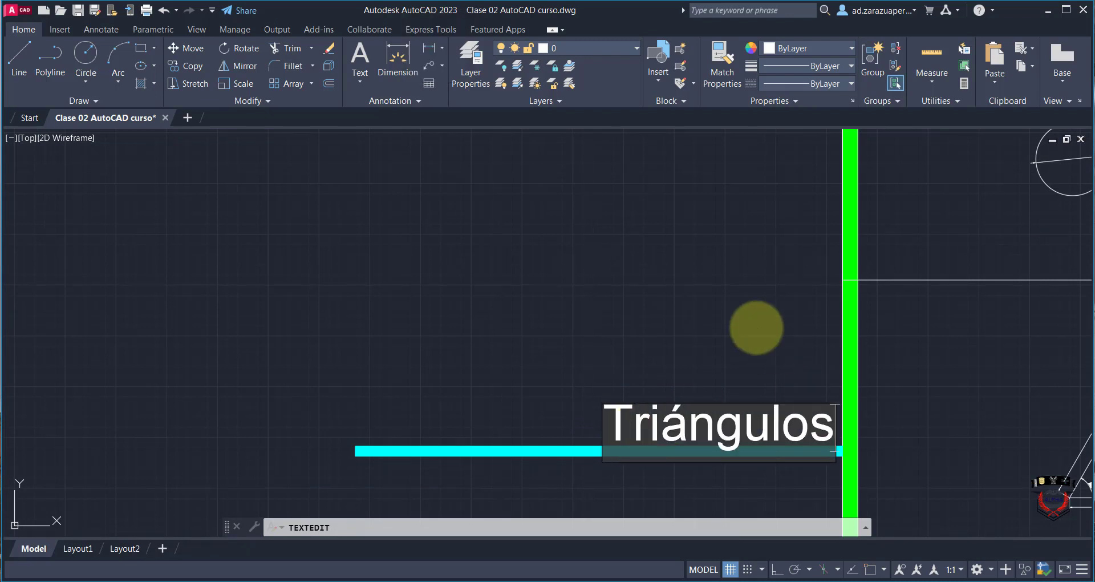
pyautogui.click(756, 328)
pyautogui.press('Escape')
# - Cut the Triángulos label and paste it slightly farther from the green frame edge, just above the third cyan line
pyautogui.click(713, 395)
pyautogui.click(667, 425)
pyautogui.hotkey('ctrl', 'x')
pyautogui.hotkey('ctrl', 'v')
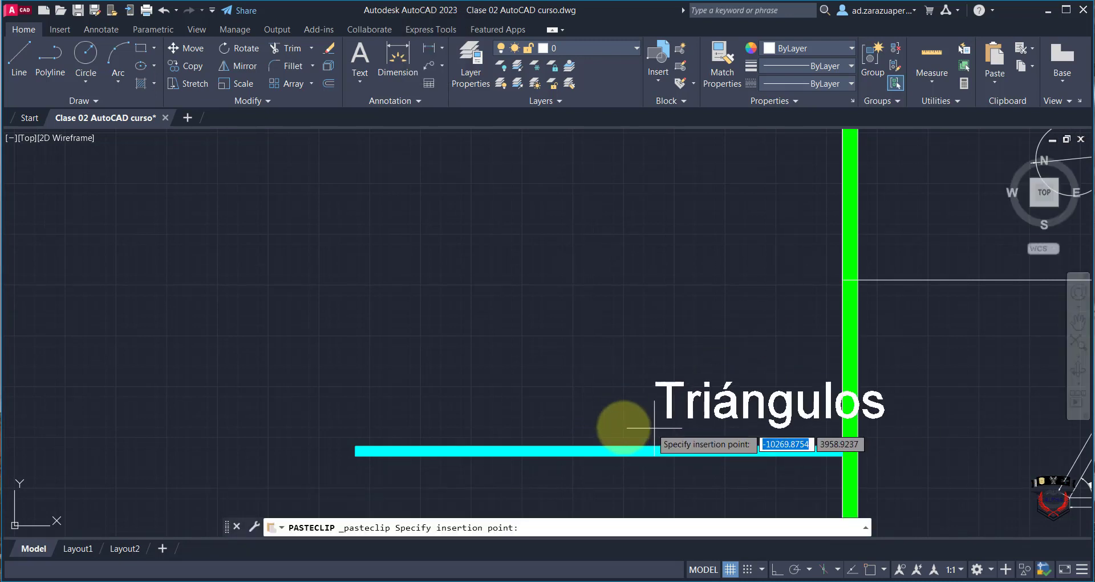
pyautogui.click(557, 447)
pyautogui.scroll(-5, 604, 370)
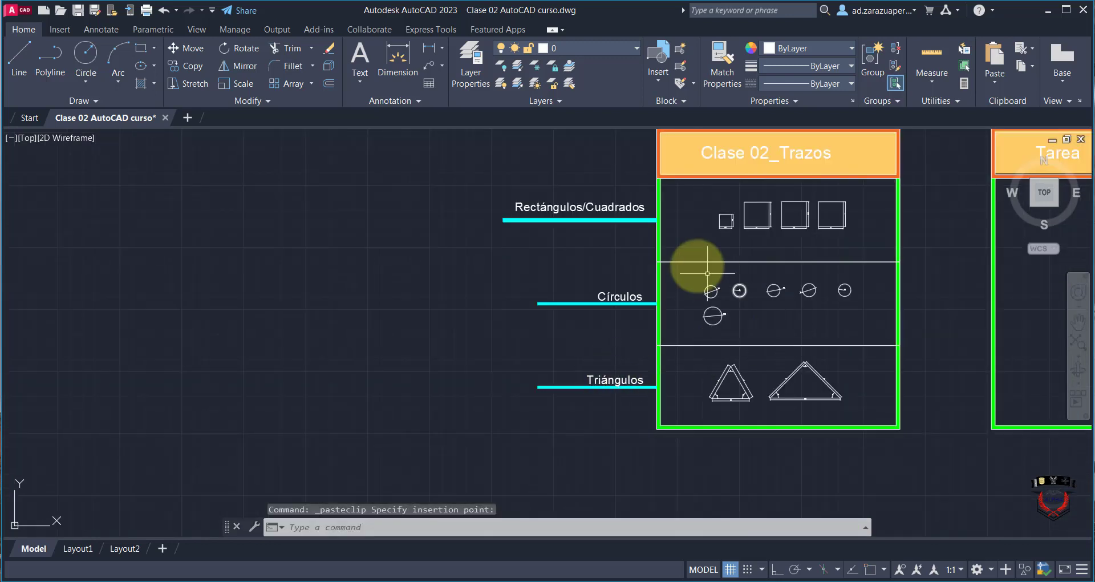
pyautogui.scroll(-3, 826, 316)
pyautogui.scroll(2, 906, 324)
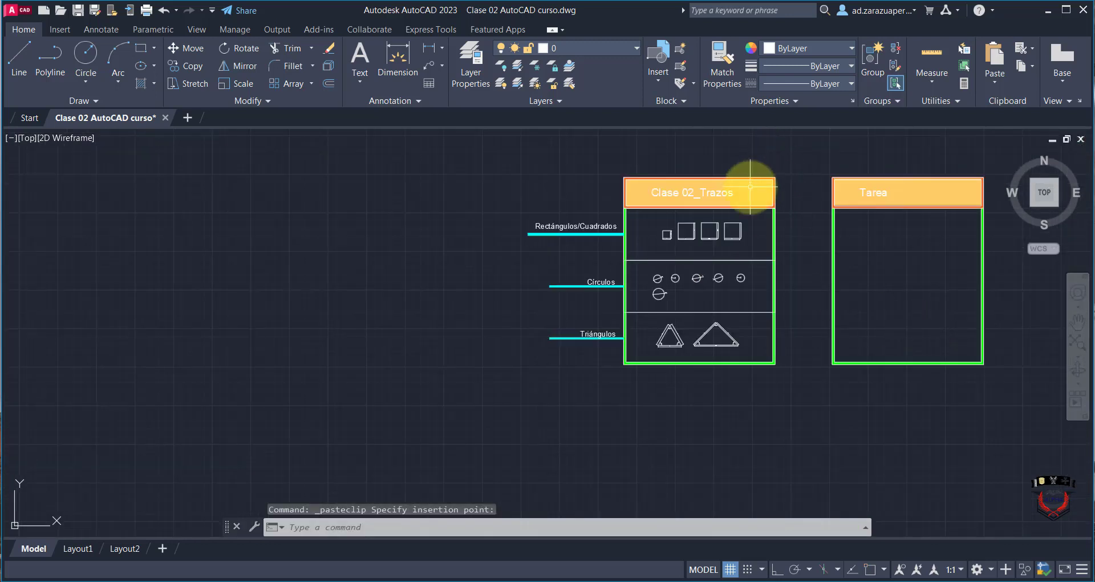
pyautogui.scroll(2, 751, 184)
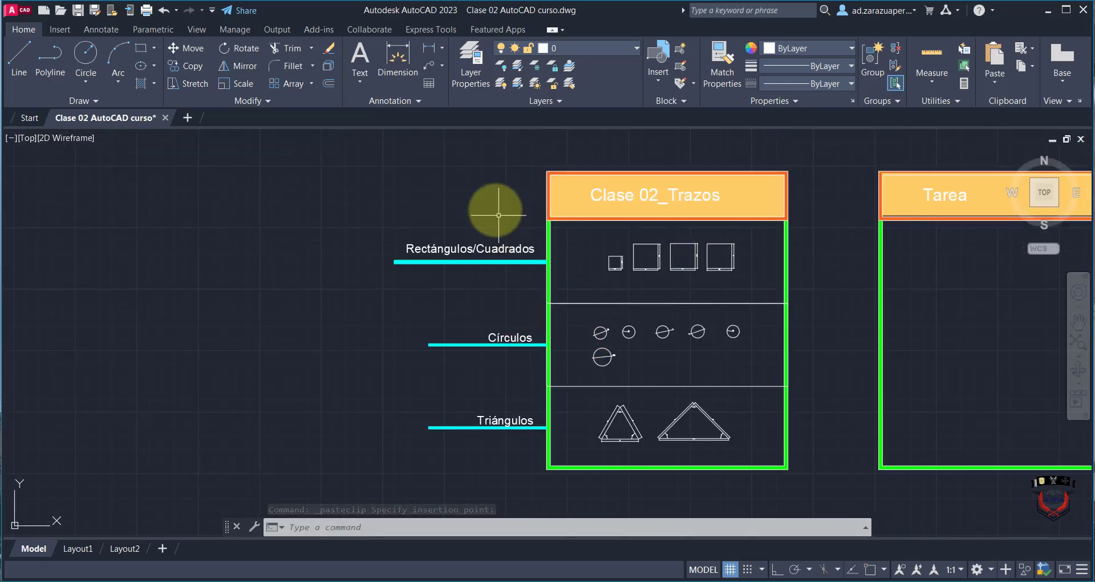
pyautogui.scroll(2, 495, 227)
pyautogui.scroll(-2, 821, 359)
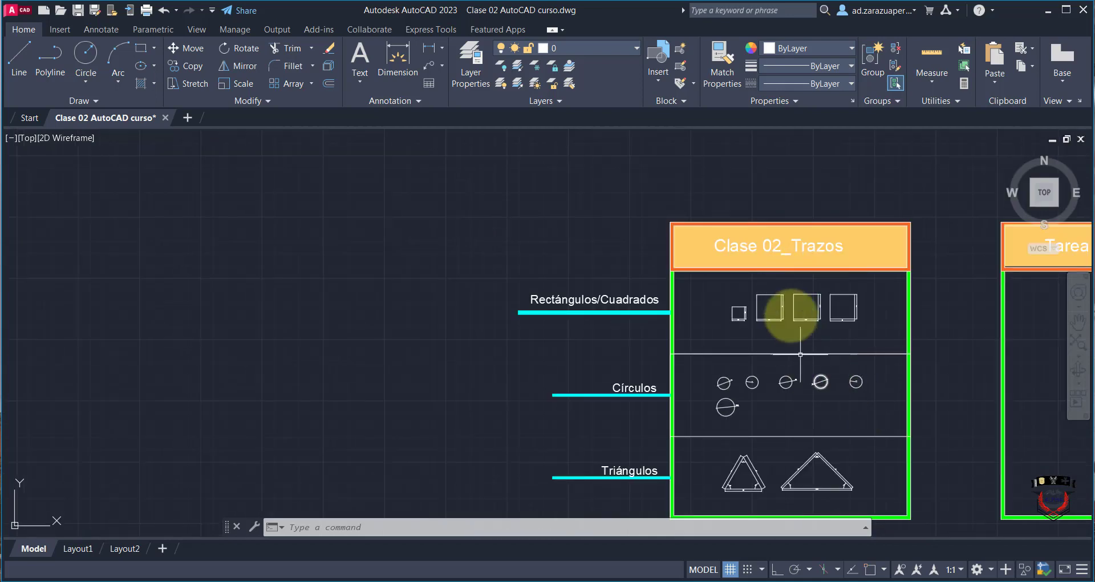
# - Review the arranged shapes and section labels in the "Clase 02_Trazos" frame and the adjoining "Tarea" frame
pyautogui.scroll(-2, 821, 429)
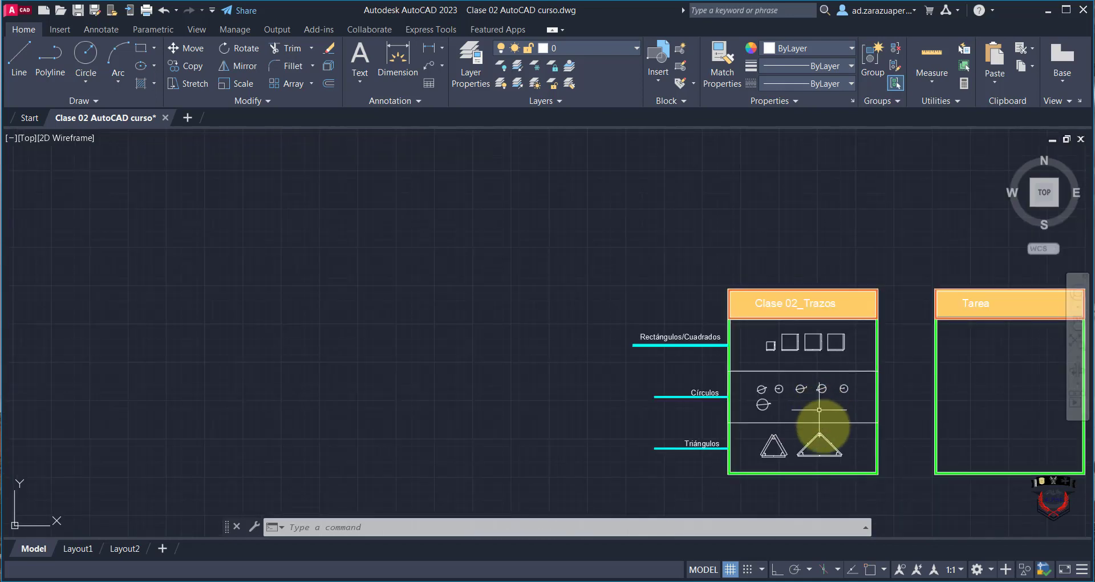
pyautogui.scroll(4, 798, 439)
pyautogui.scroll(-4, 738, 447)
pyautogui.scroll(-2, 738, 446)
pyautogui.scroll(4, 856, 394)
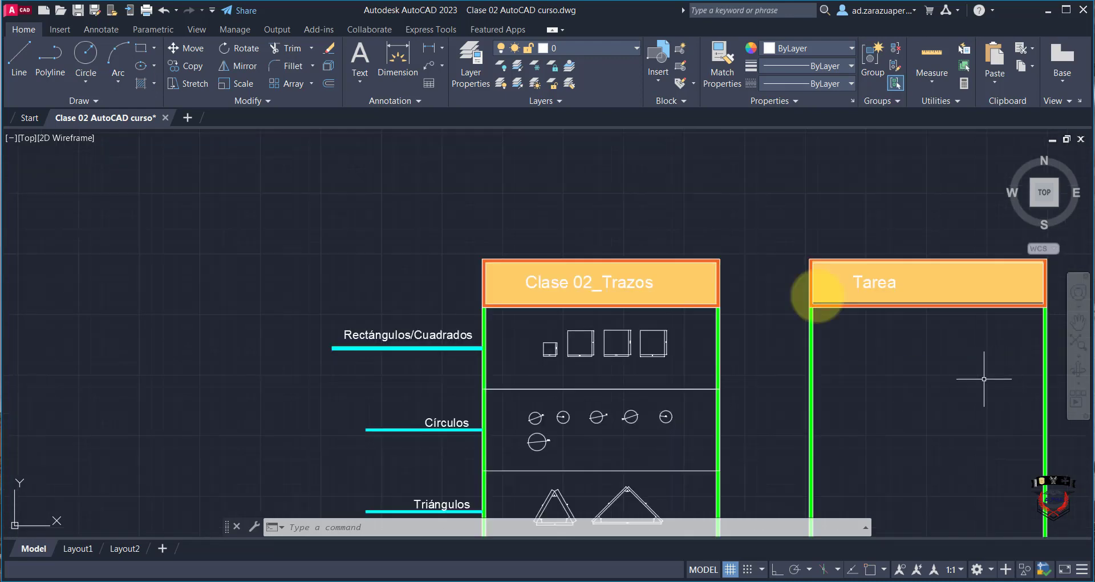
pyautogui.scroll(-2, 896, 342)
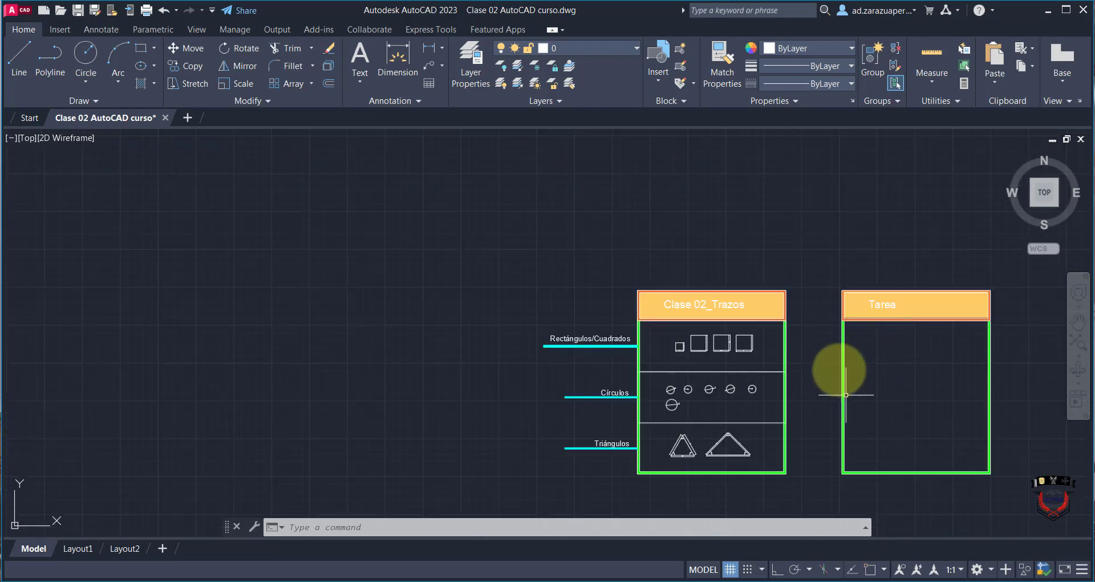
pyautogui.scroll(-8, 837, 363)
pyautogui.scroll(4, 1022, 346)
pyautogui.scroll(10, 1044, 328)
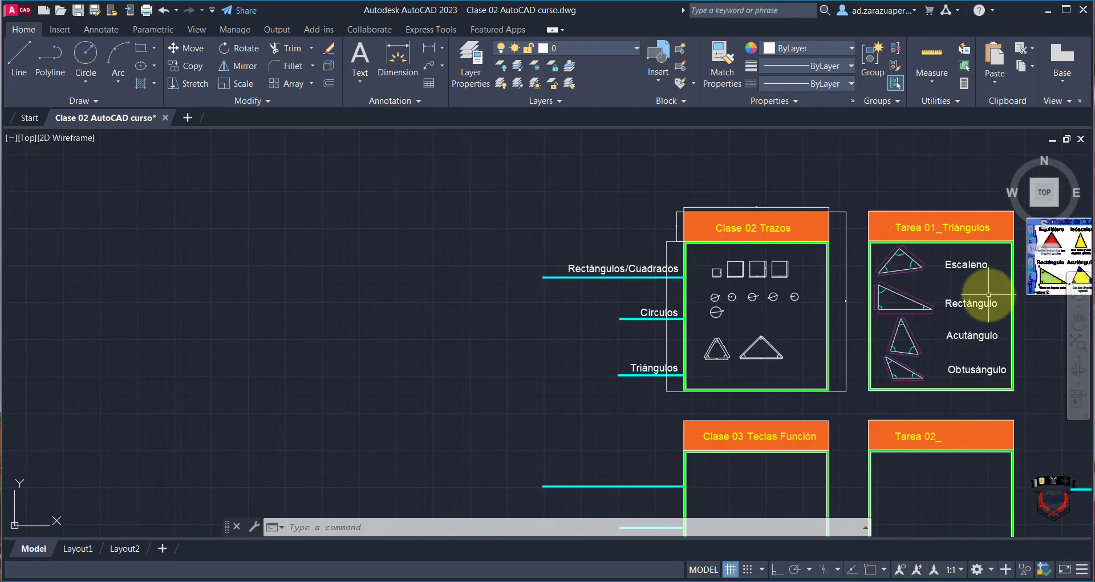
pyautogui.click(990, 188)
pyautogui.scroll(-2, 815, 343)
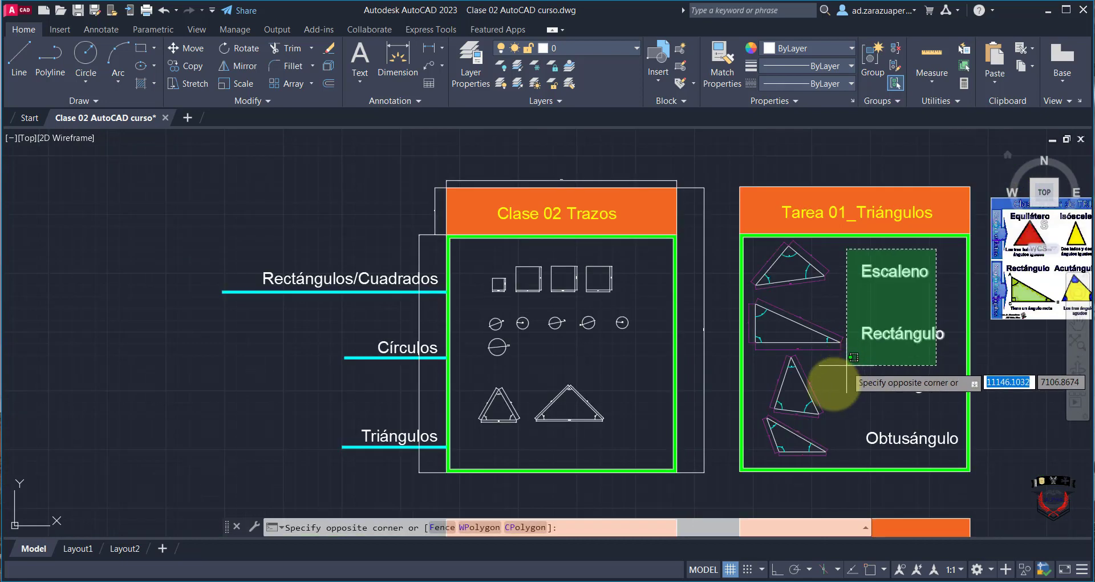
pyautogui.click(762, 454)
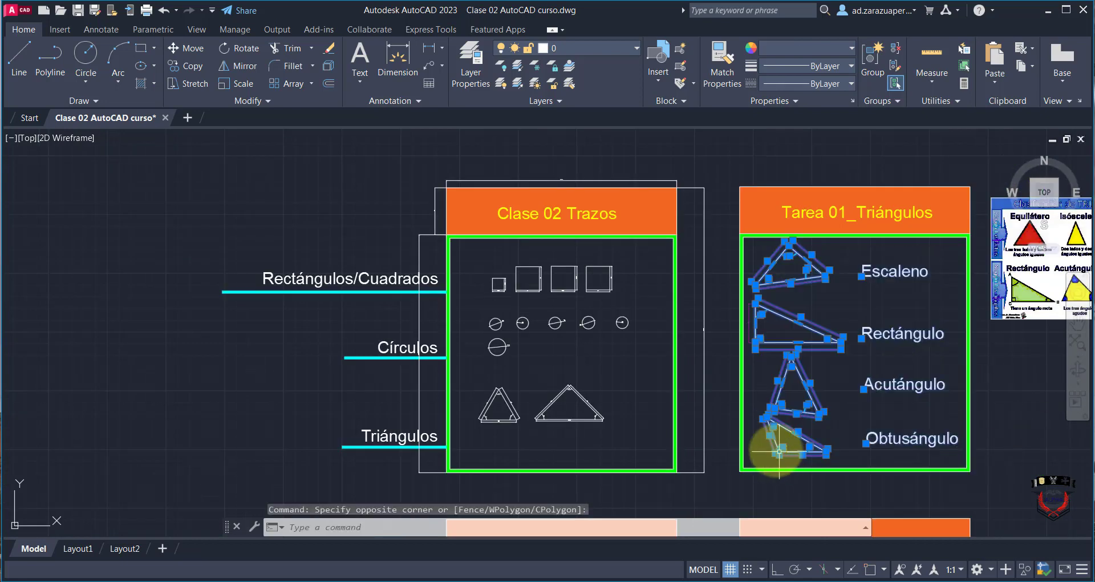
pyautogui.moveTo(774, 411)
pyautogui.hotkey('ctrl', 'c')
pyautogui.hotkey('ctrl', 'v')
pyautogui.scroll(-5, 342, 313)
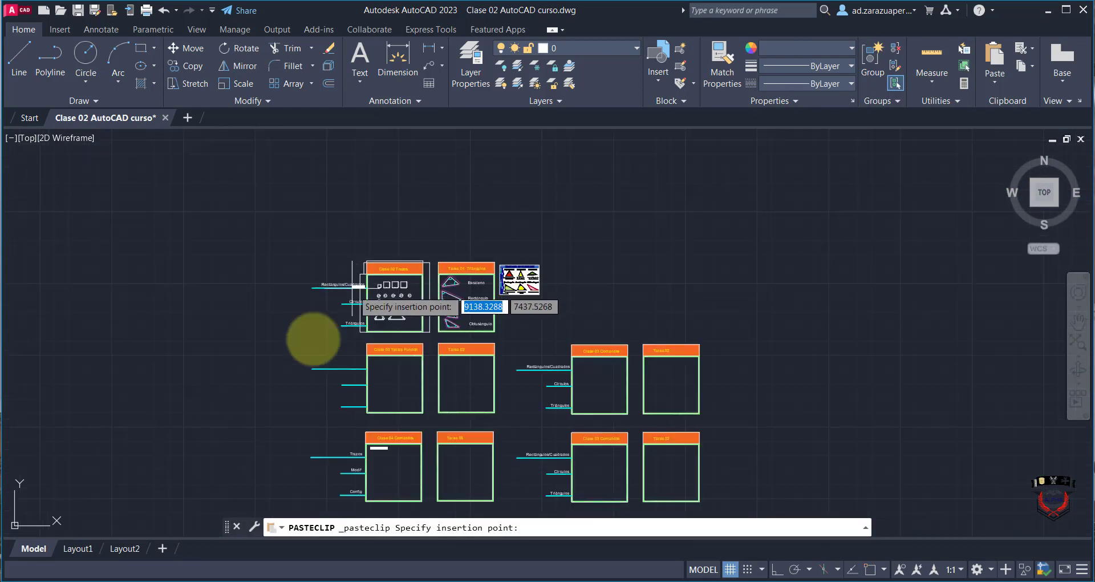
pyautogui.scroll(-6, 314, 368)
pyautogui.scroll(6, 80, 376)
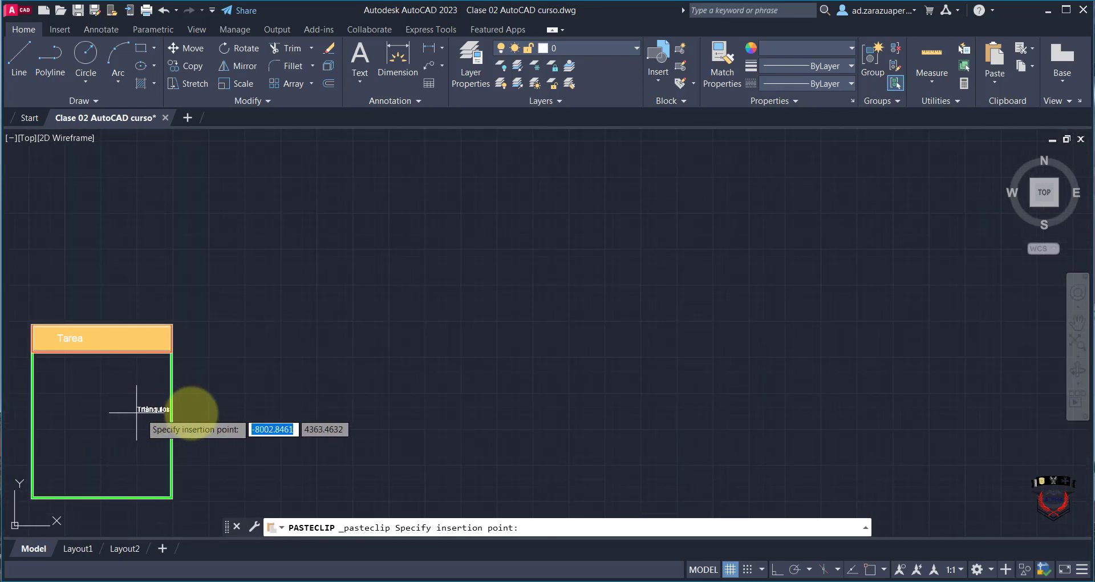
pyautogui.press('Escape')
# - Copy the four triangles and their labels from the "Tarea 01_Triángulos" frame and paste them inside the empty "Tarea" frame
pyautogui.scroll(-3, 733, 371)
pyautogui.scroll(6, 746, 453)
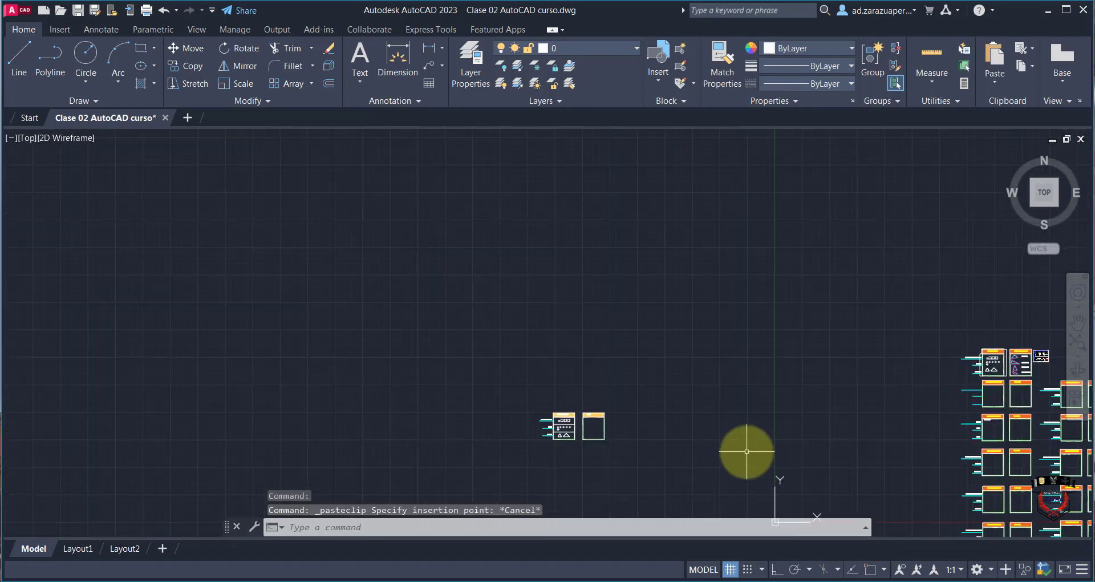
pyautogui.scroll(4, 851, 397)
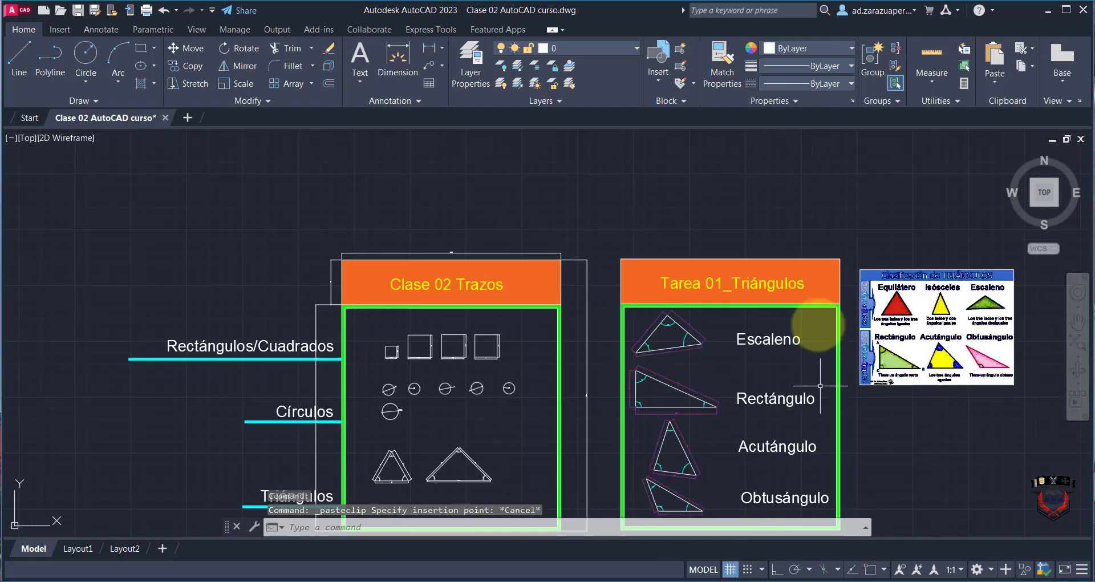
pyautogui.scroll(-1, 814, 367)
pyautogui.scroll(2, 814, 365)
pyautogui.moveTo(838, 252); pyautogui.dragTo(652, 451)
pyautogui.hotkey('ctrl', 'c')
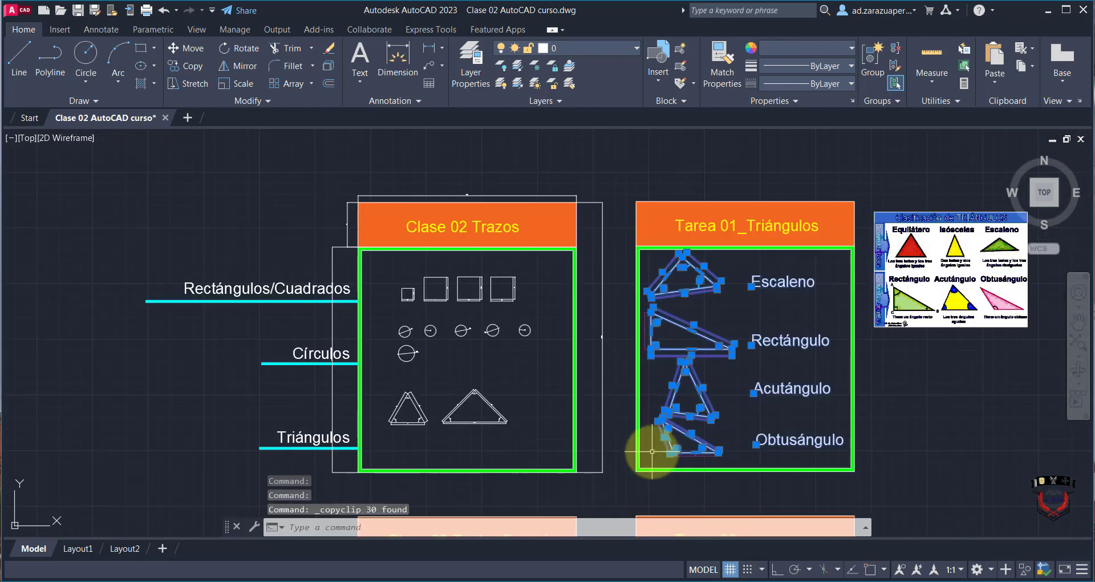
pyautogui.hotkey('ctrl', 'v')
pyautogui.scroll(-5, 311, 459)
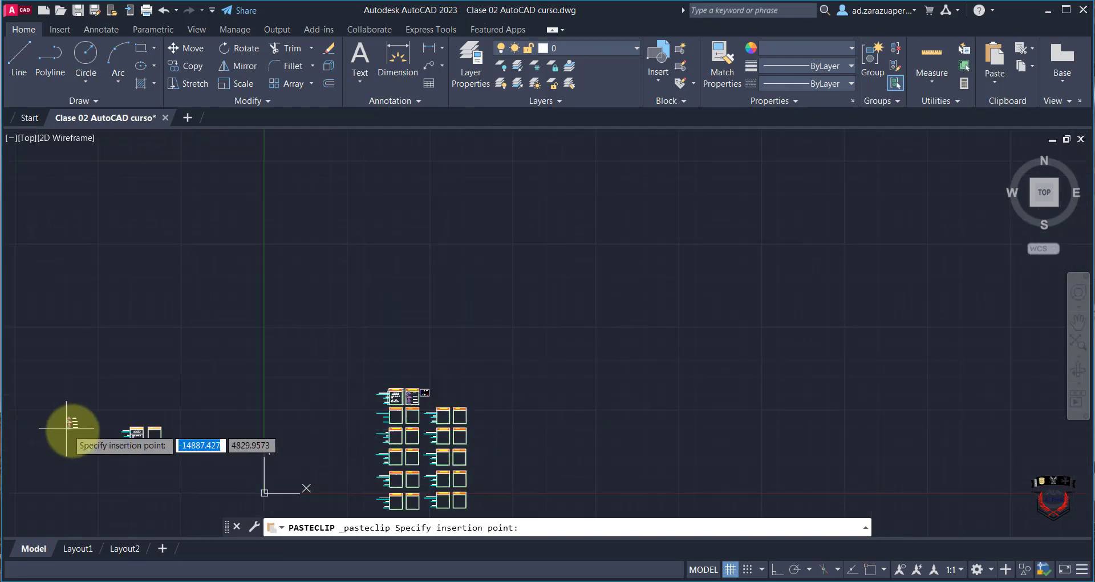
pyautogui.scroll(5, 294, 477)
pyautogui.scroll(2, 429, 476)
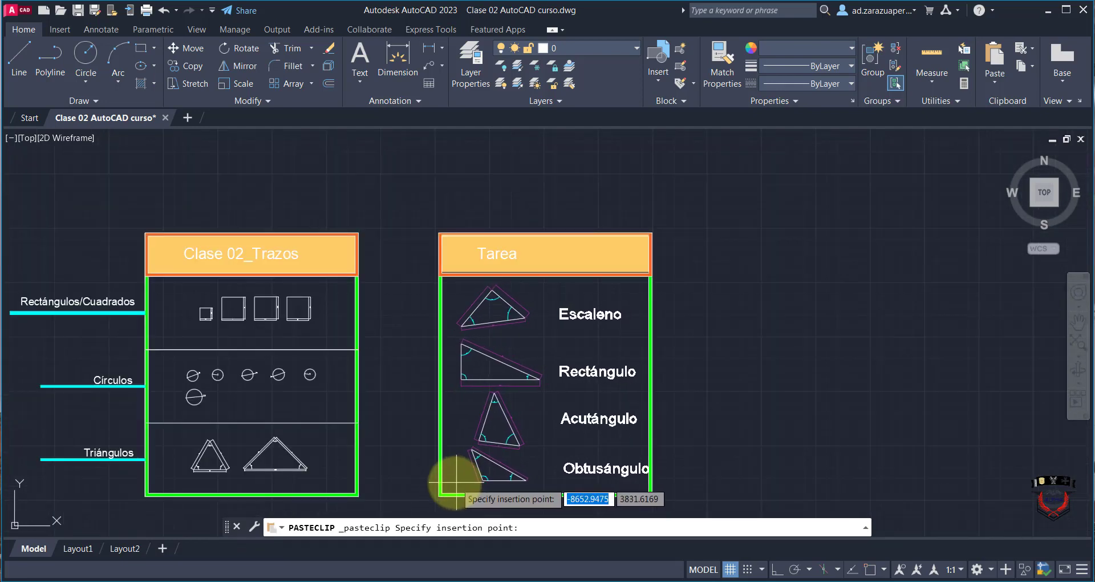
pyautogui.click(453, 481)
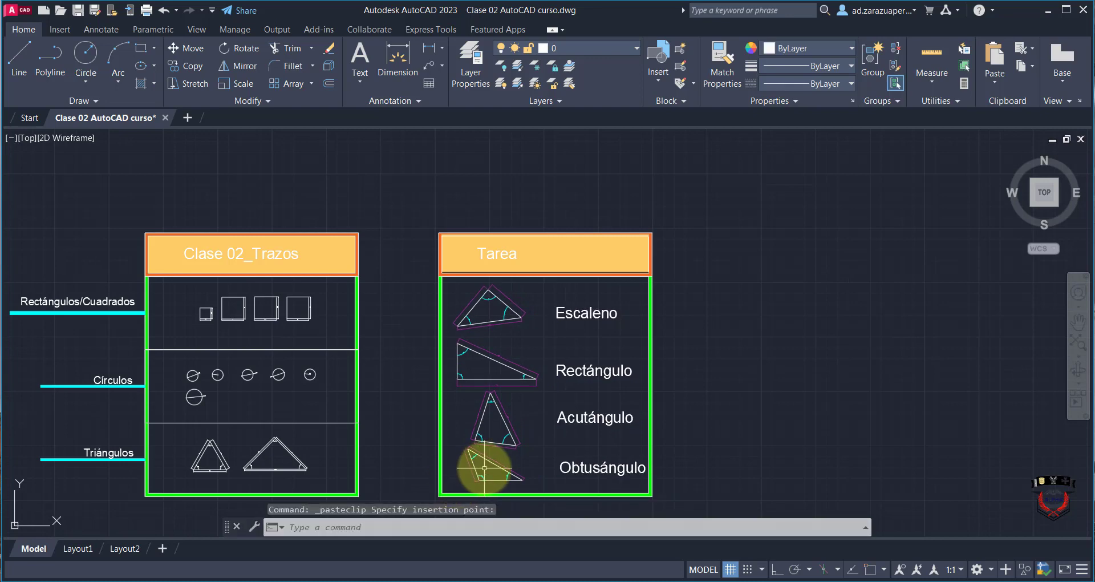
# - Copy the four labelled triangles in the "Tarea" frame and paste the copy in the empty area below the frames
pyautogui.scroll(-8, 484, 468)
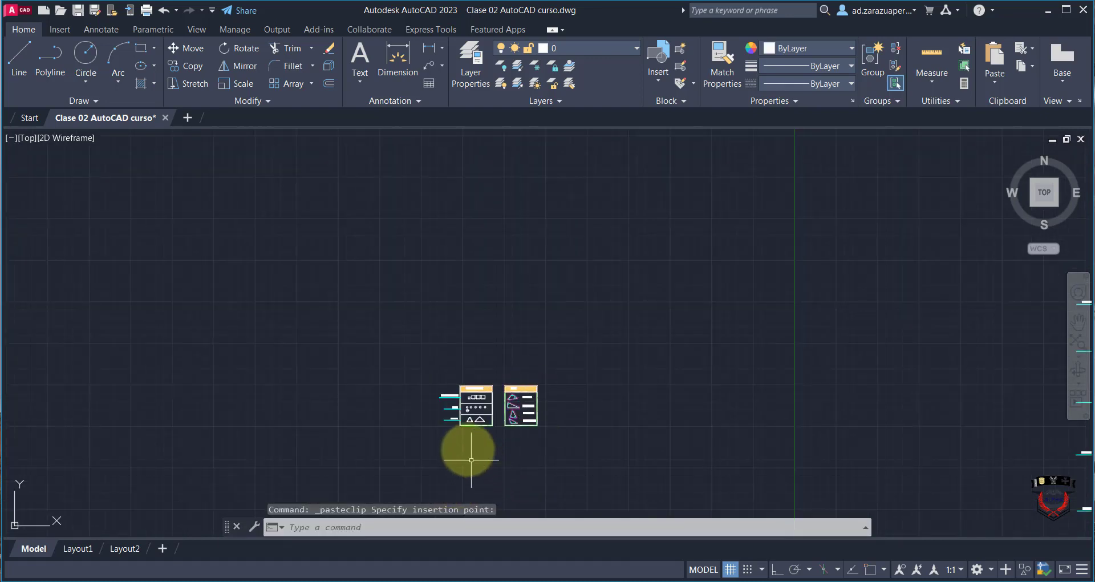
pyautogui.scroll(2, 471, 459)
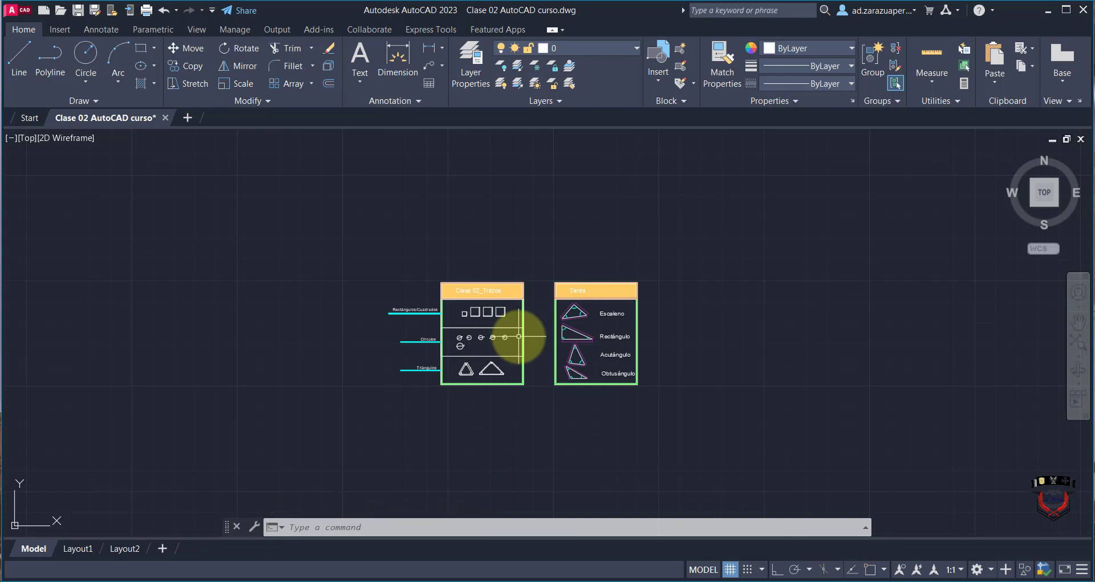
pyautogui.click(617, 306)
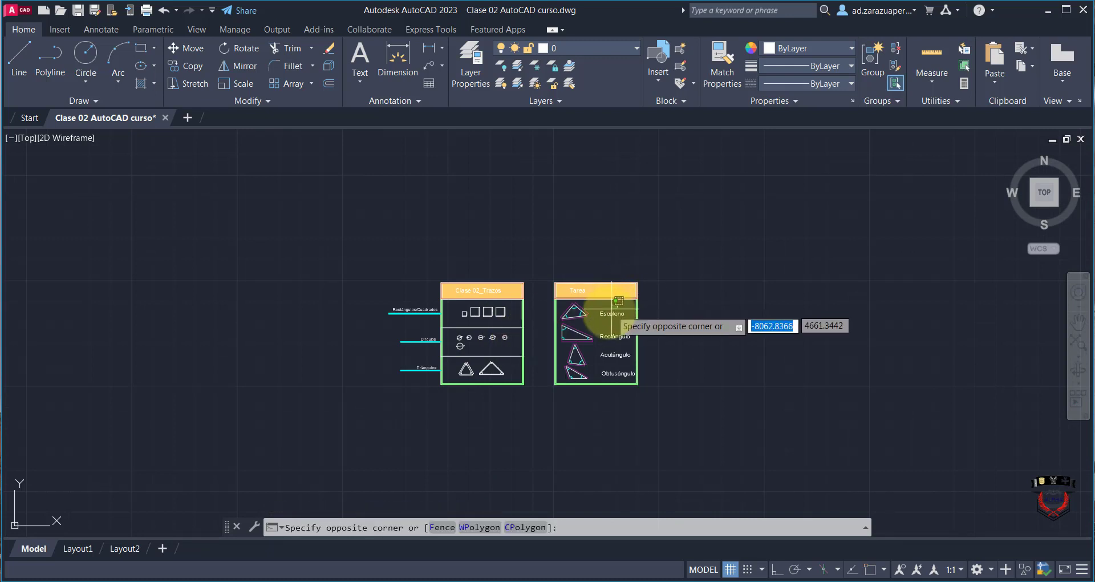
pyautogui.click(577, 373)
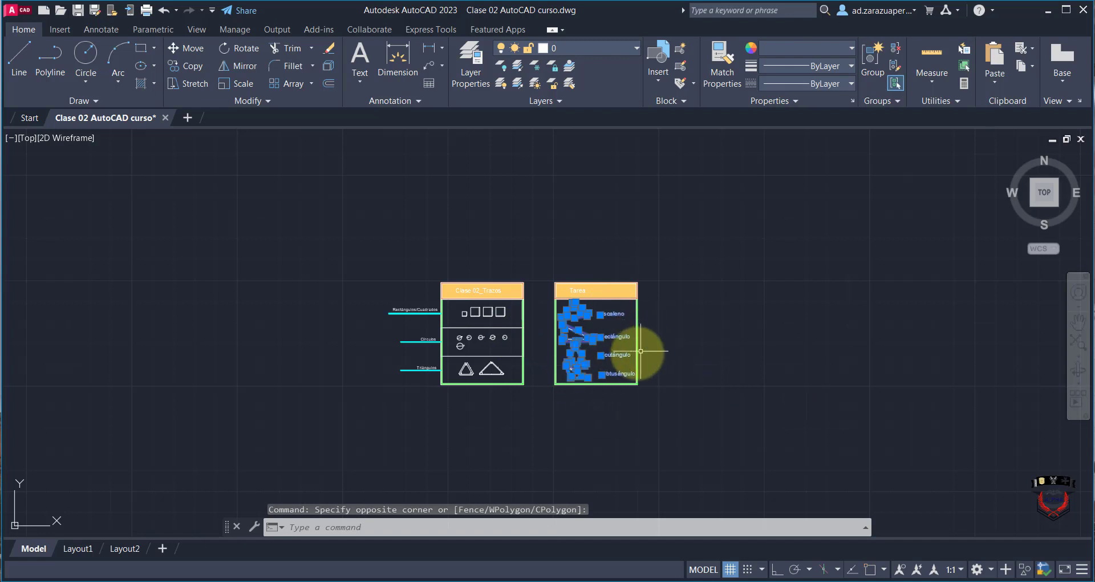
pyautogui.hotkey('ctrl', 'c')
pyautogui.hotkey('ctrl', 'v')
pyautogui.scroll(-3, 371, 416)
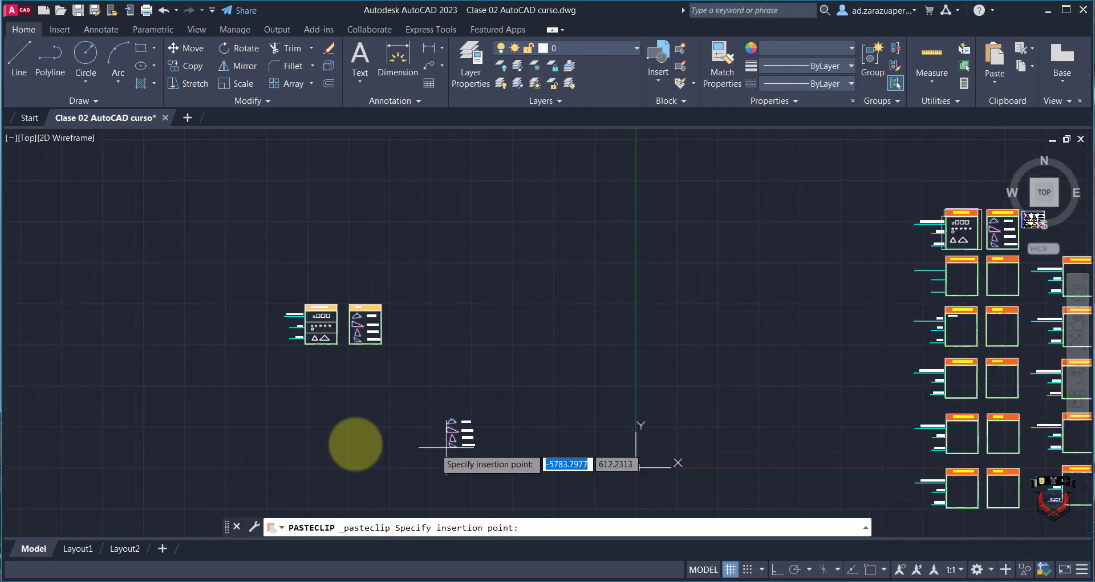
pyautogui.click(265, 437)
# - Enlarge the pasted triangles and labels freehand with Scale, using a base point within the group
pyautogui.scroll(4, 264, 436)
pyautogui.click(393, 330)
pyautogui.click(193, 472)
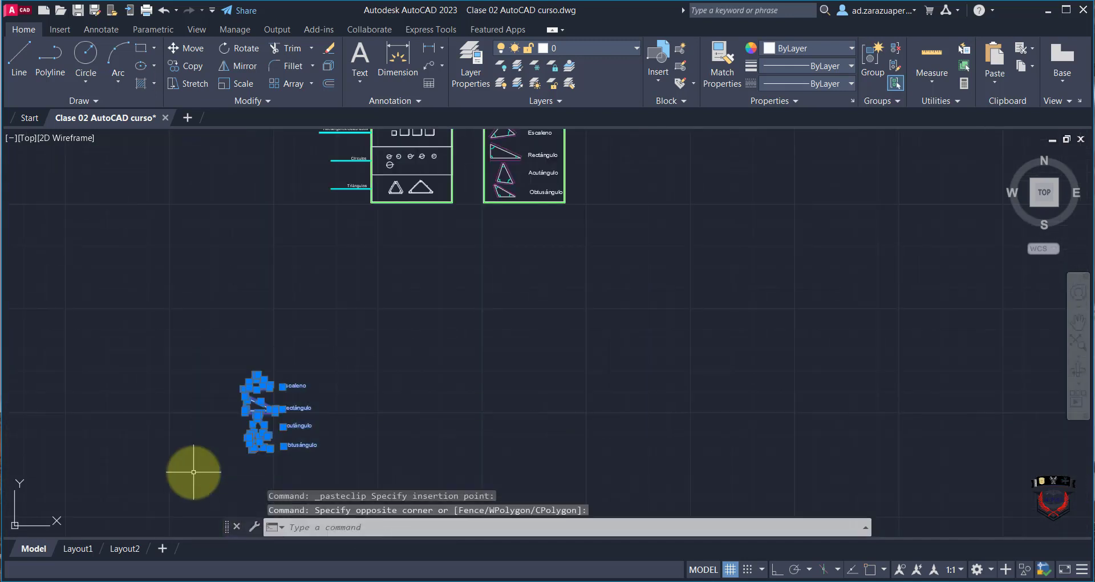
pyautogui.write('sc')
pyautogui.press('Return')
pyautogui.click(261, 411)
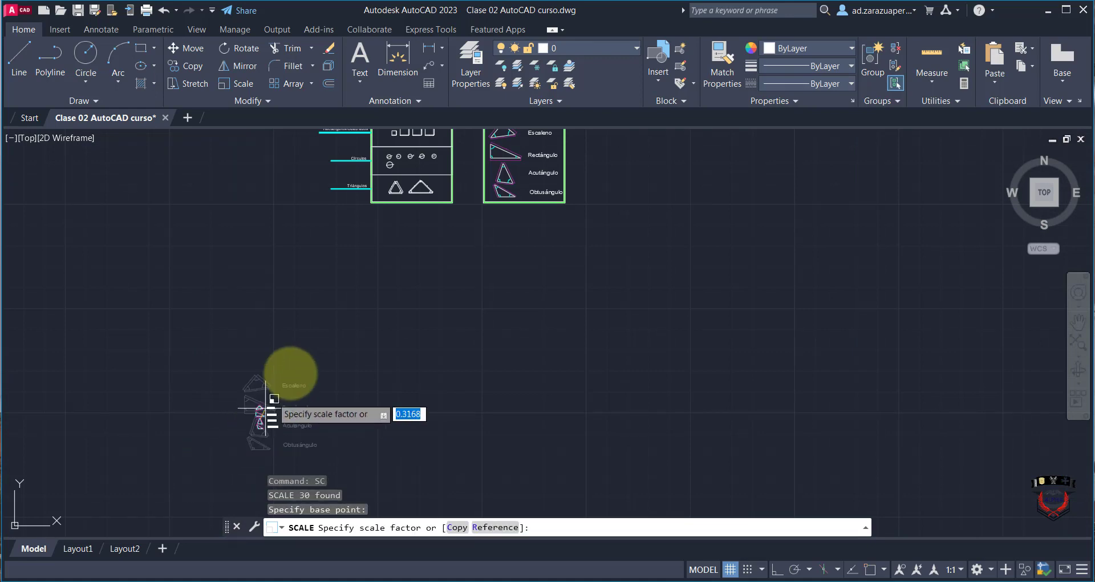
pyautogui.click(391, 308)
# - Scale the enlarged triangles and labels by 0.5 about the upper vertex of the Escaleno triangle
pyautogui.scroll(-4, 392, 319)
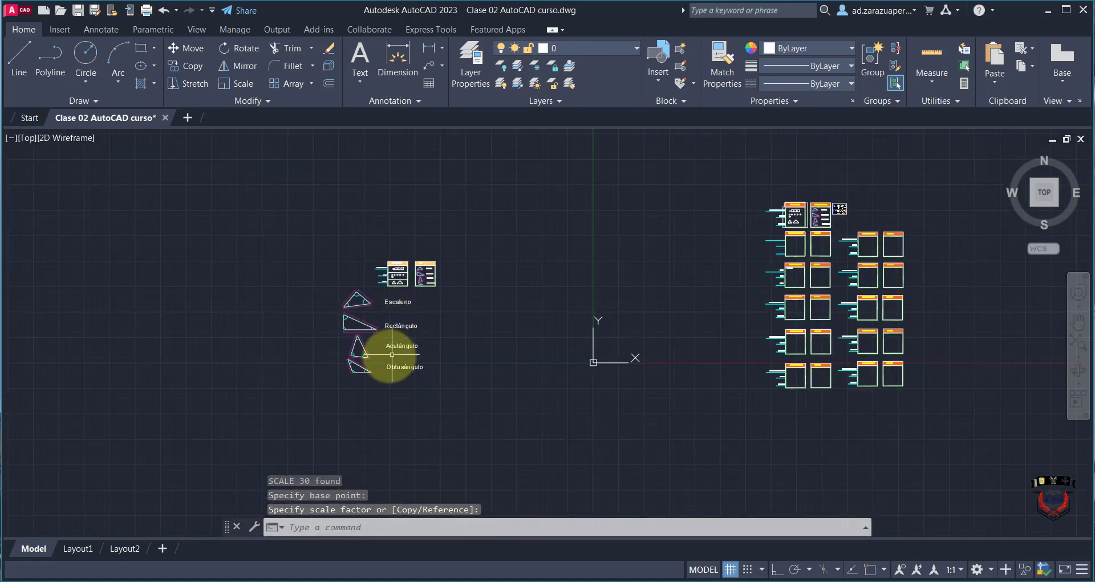
pyautogui.scroll(2, 318, 342)
pyautogui.click(475, 265)
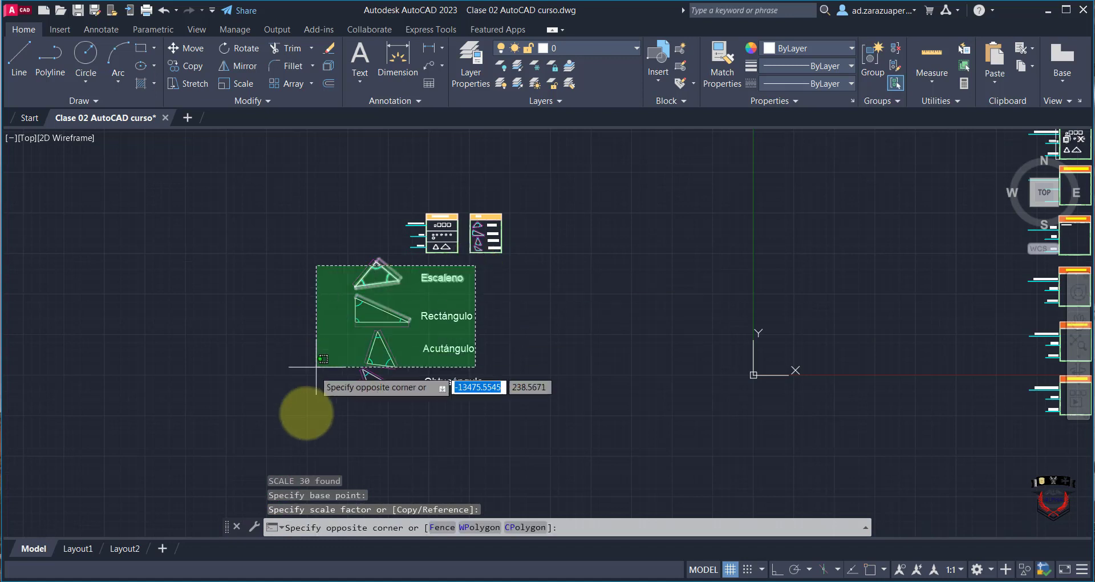
pyautogui.click(311, 399)
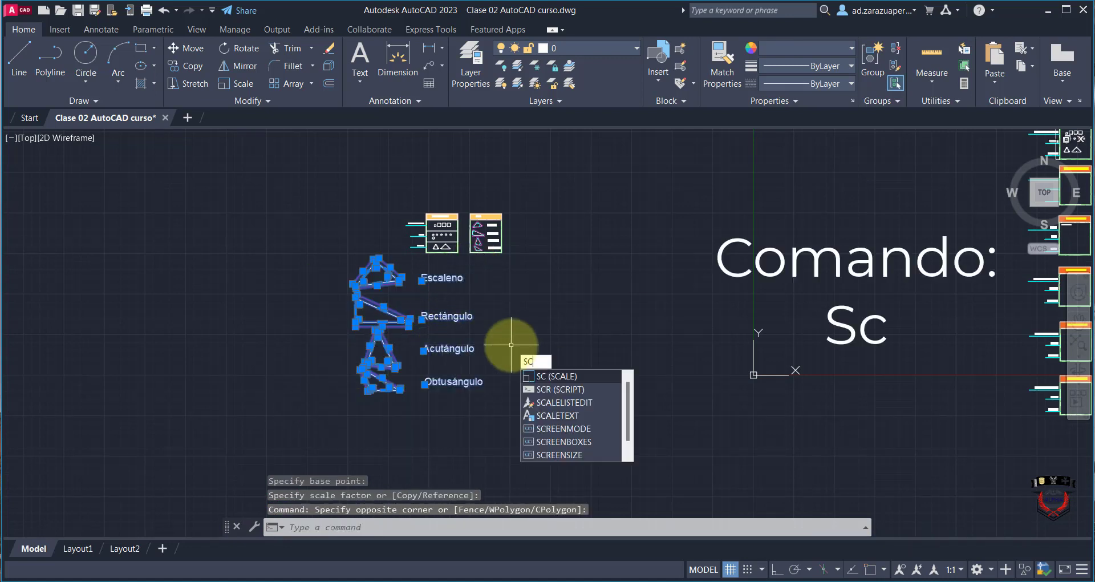
pyautogui.press('Return')
pyautogui.scroll(4, 399, 281)
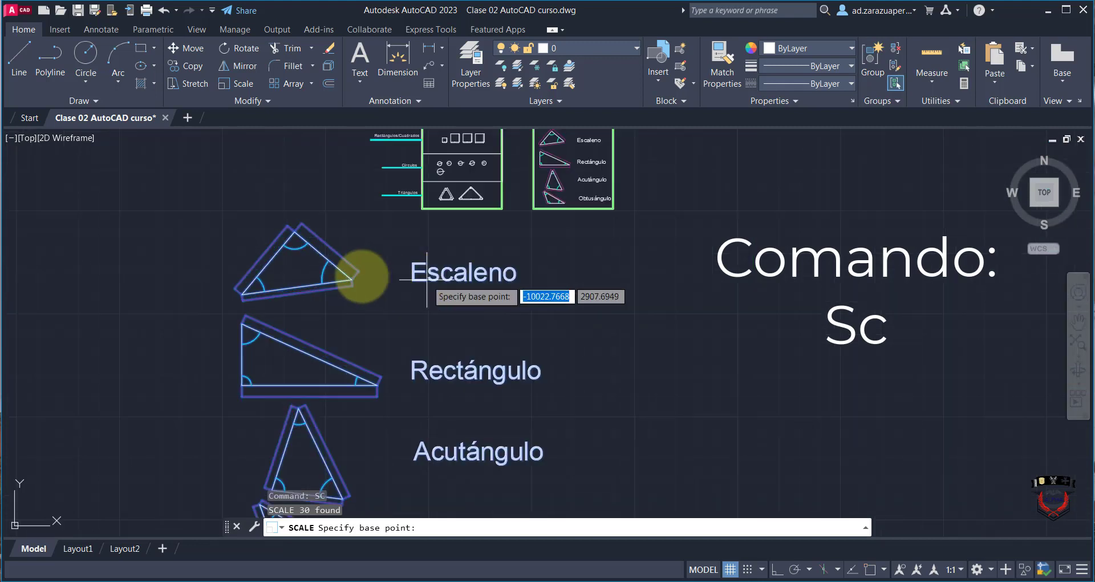
pyautogui.click(294, 232)
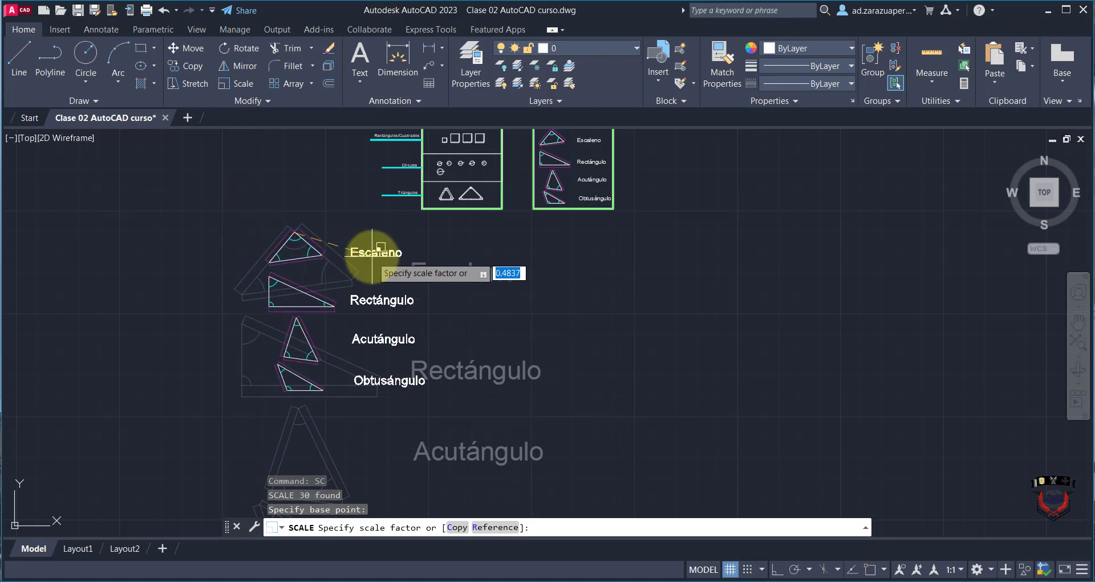
pyautogui.press('Return')
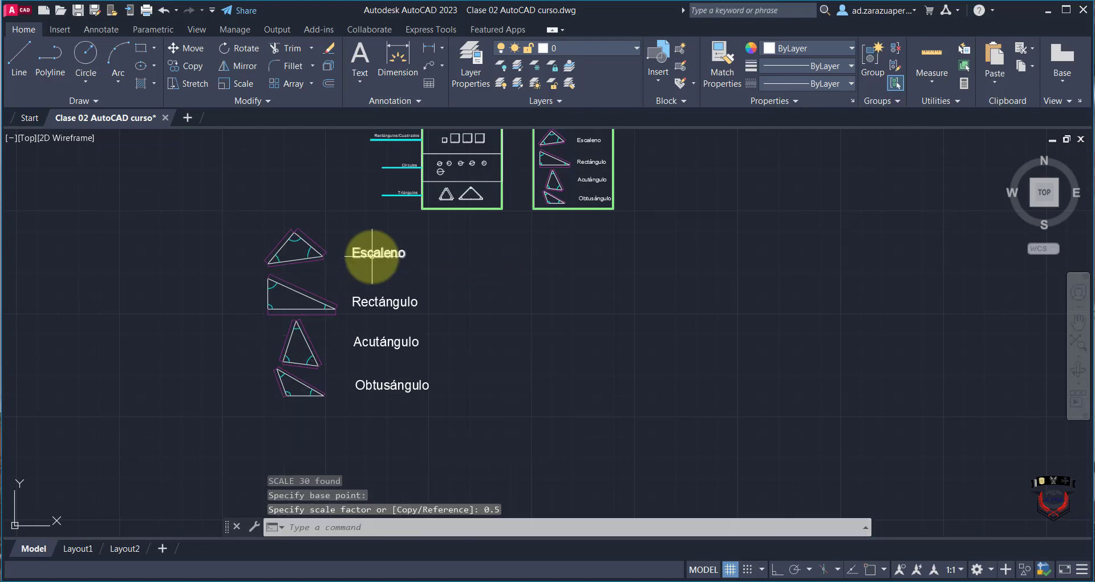
# - Scale the same triangles and labels by 0.5 again, with the base point at the Obtusángulo triangle
pyautogui.scroll(-1, 366, 252)
pyautogui.scroll(2, 354, 237)
pyautogui.click(411, 235)
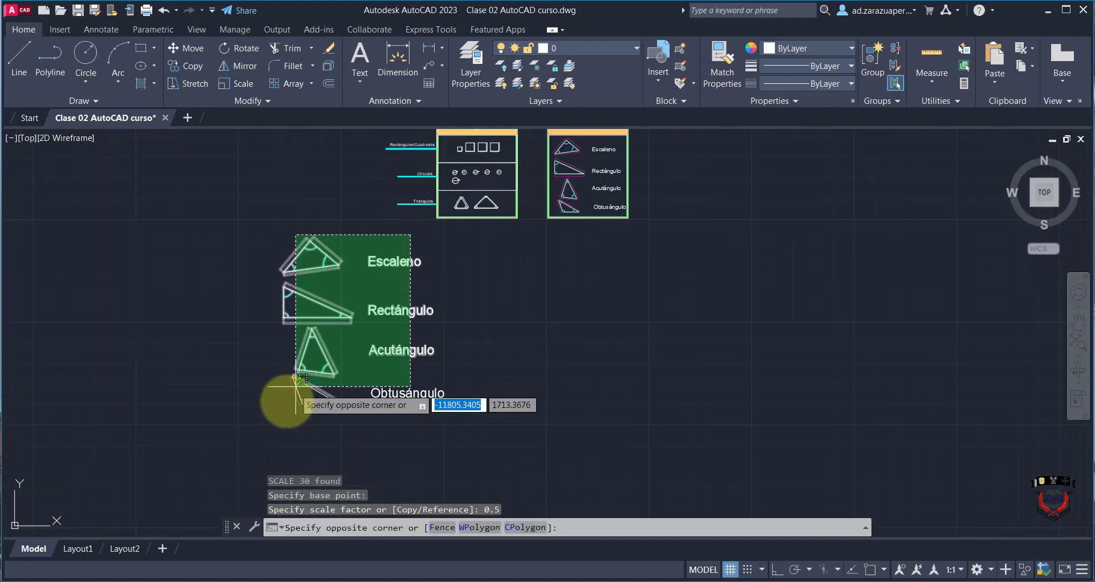
pyautogui.click(284, 405)
pyautogui.press('Return')
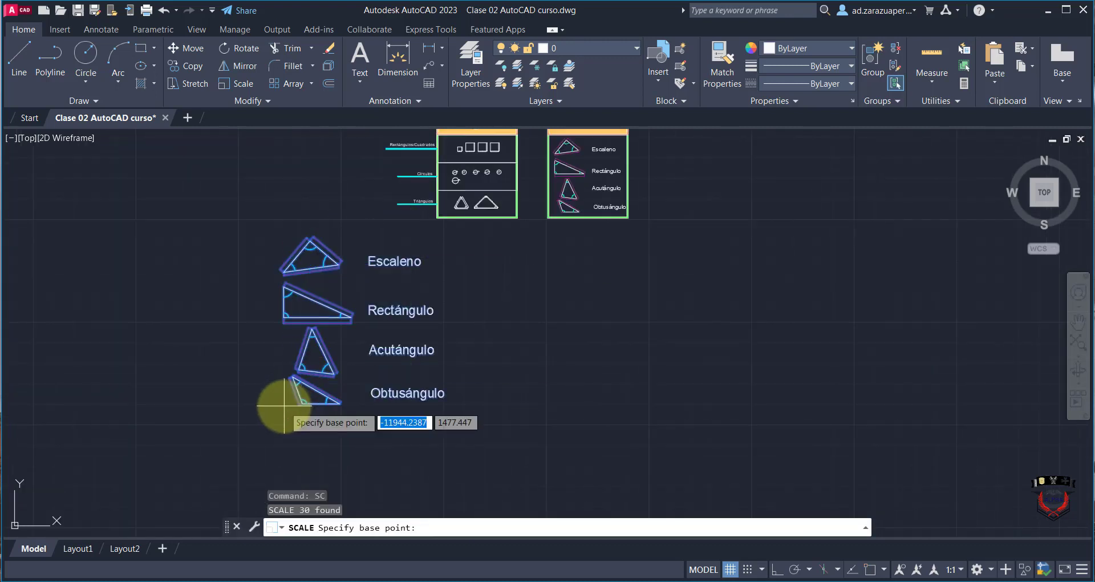
pyautogui.click(308, 385)
pyautogui.write('0')
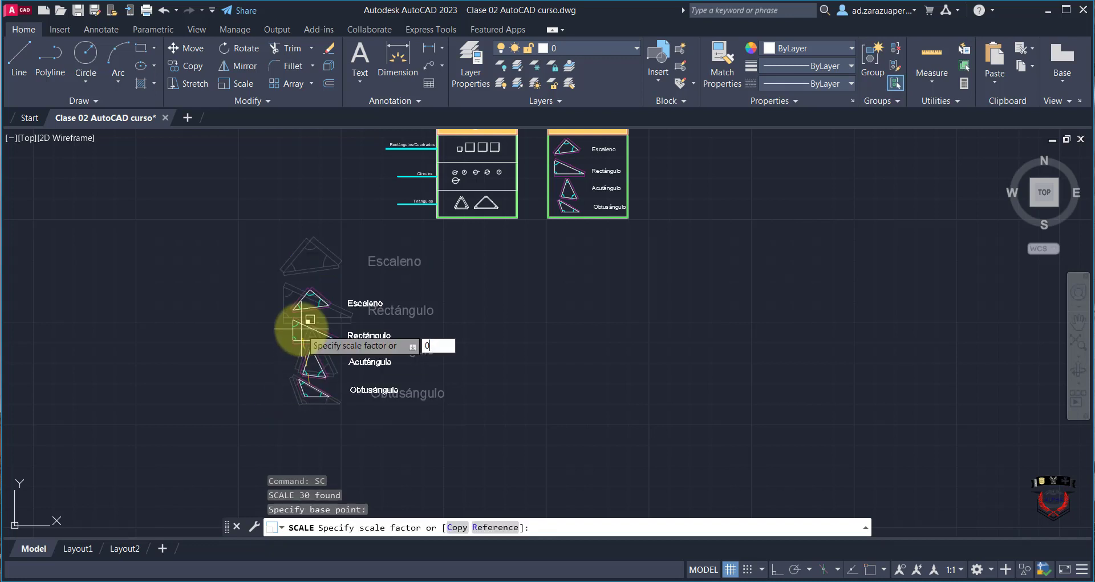
pyautogui.write('.5')
pyautogui.press('Return')
# - Cut the reduced triangles and labels and paste them in the empty area to the right of the "Tarea" frame
pyautogui.click(371, 305)
pyautogui.click(263, 411)
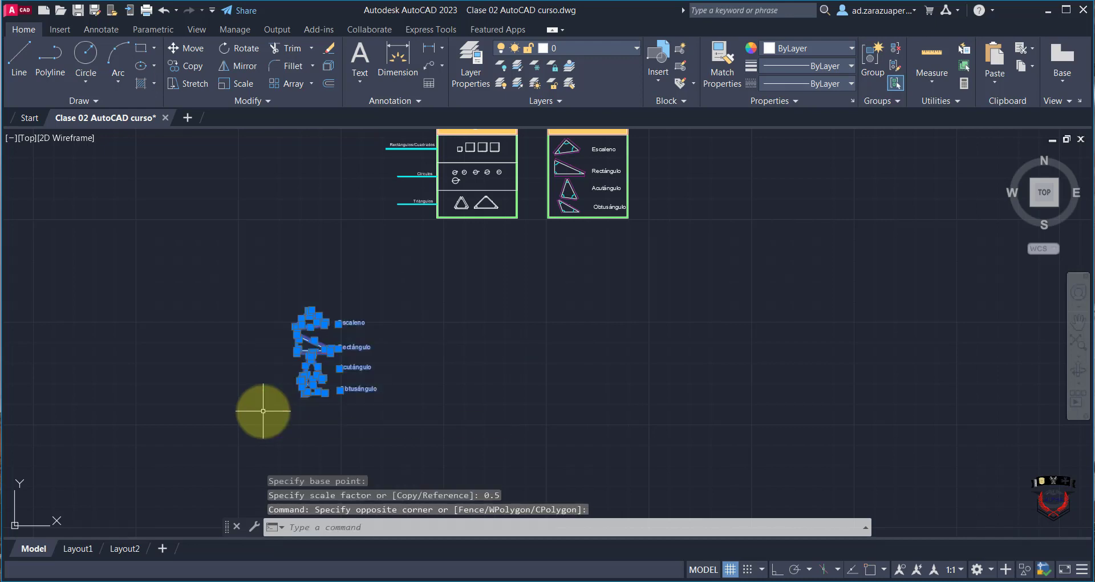
pyautogui.hotkey('ctrl', 'x')
pyautogui.hotkey('ctrl', 'v')
pyautogui.scroll(-2, 543, 276)
pyautogui.scroll(4, 562, 221)
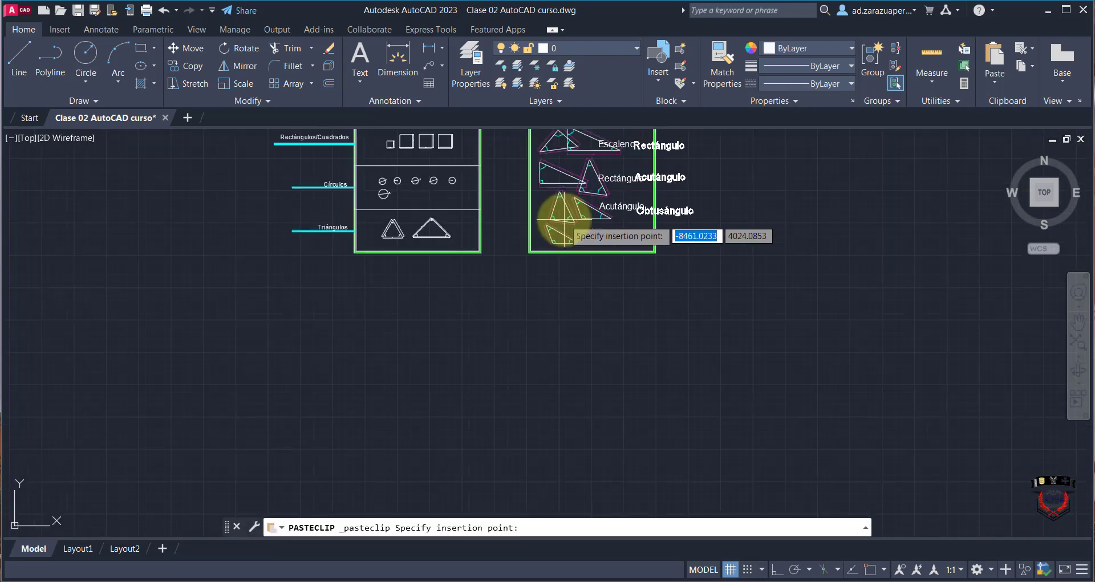
pyautogui.scroll(-3, 597, 264)
pyautogui.scroll(4, 536, 325)
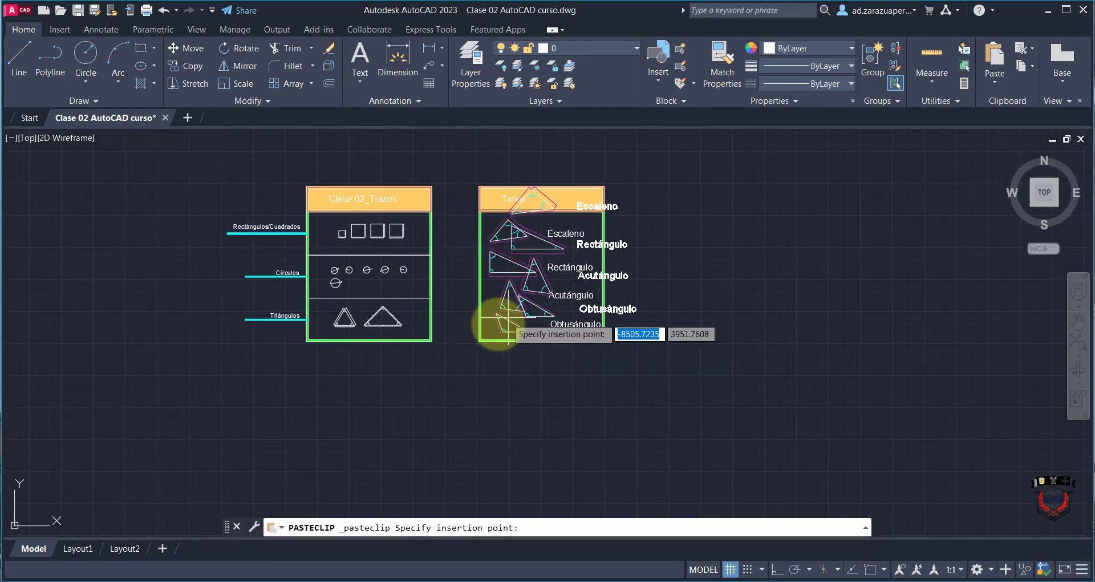
pyautogui.click(705, 363)
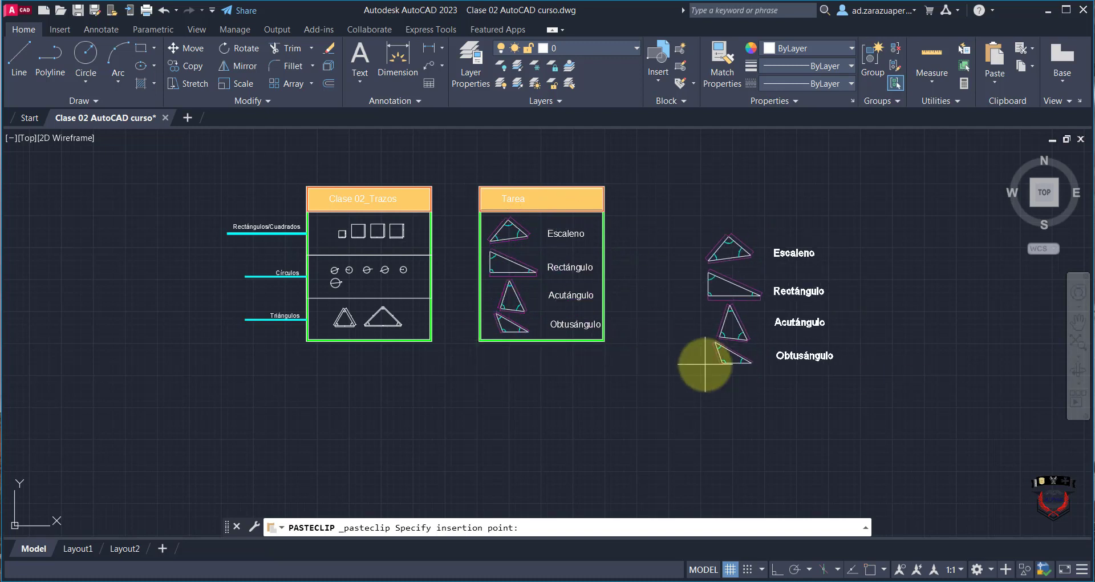
# - Scale the pasted triangles and labels beside the "Tarea" frame by 0.5, with the base point at the lower-left of the Obtusángulo triangle
pyautogui.click(882, 209)
pyautogui.click(637, 440)
pyautogui.write('SC')
pyautogui.press('Return')
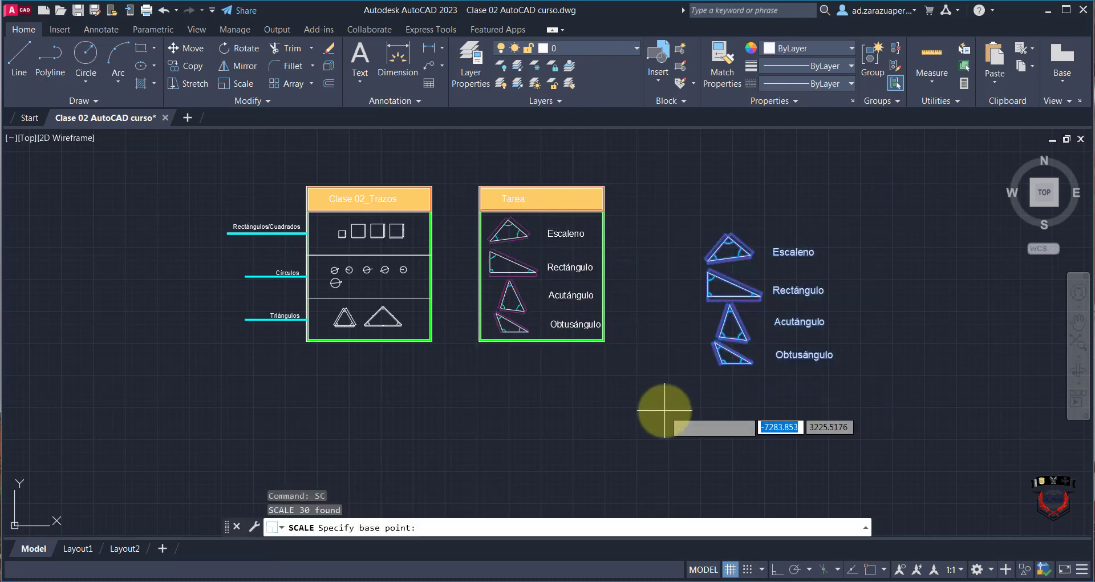
pyautogui.press('Return')
pyautogui.click(718, 362)
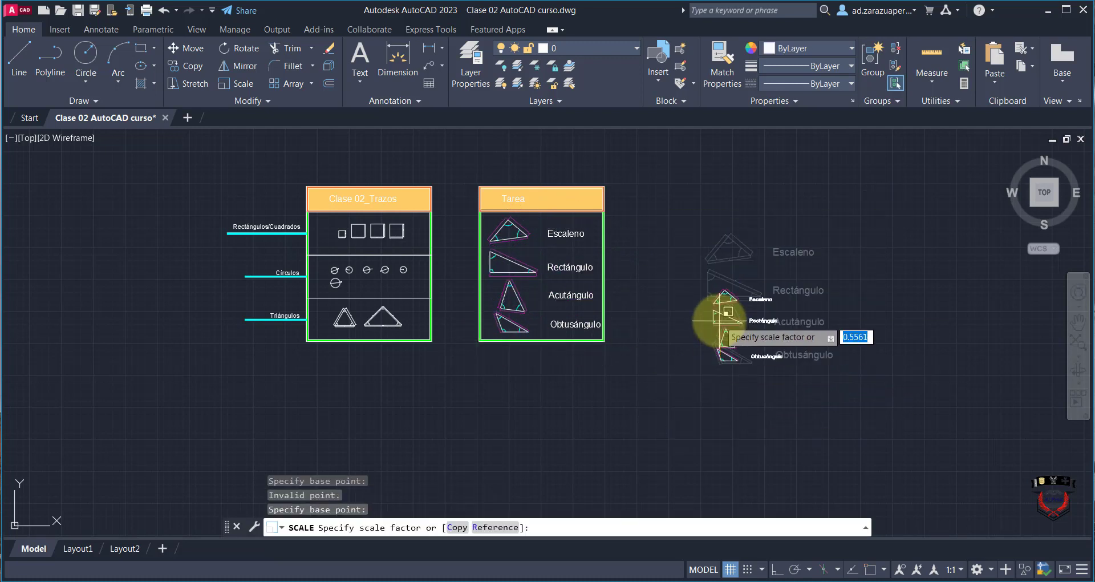
pyautogui.write('0.5')
pyautogui.press('Return')
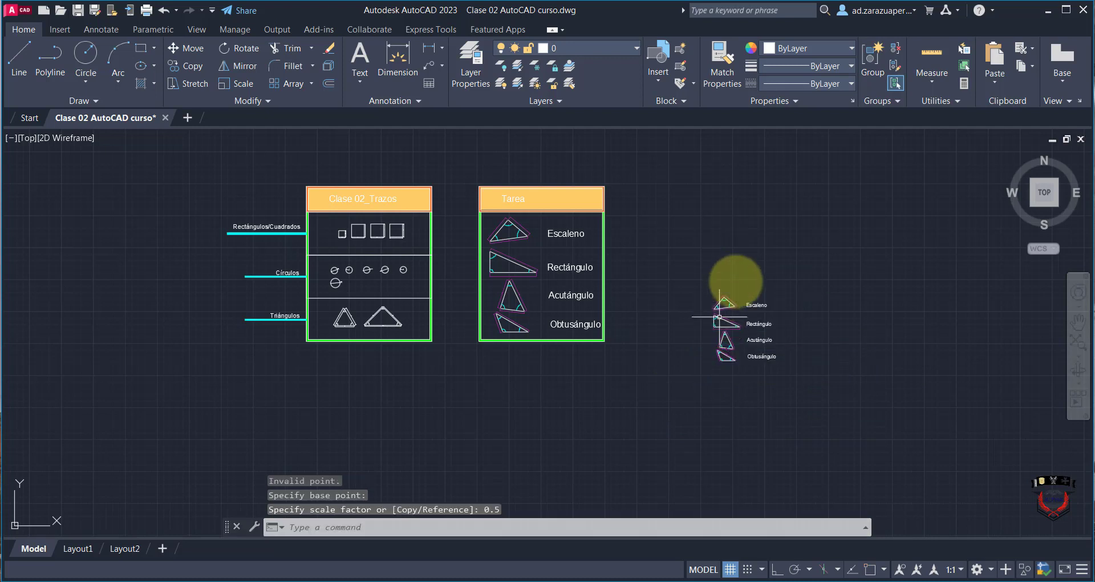
# - Cut the halved triangles and labels and paste them slightly higher in the empty area beside the "Tarea" frame
pyautogui.click(822, 276)
pyautogui.click(720, 405)
pyautogui.hotkey('ctrl', 'x')
pyautogui.hotkey('ctrl', 'v')
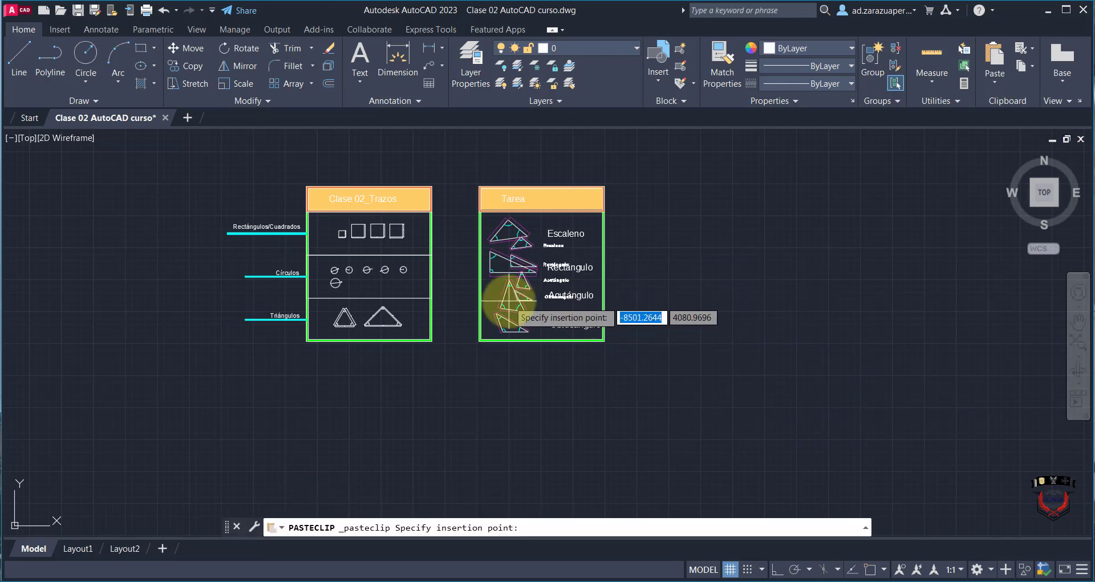
pyautogui.click(742, 292)
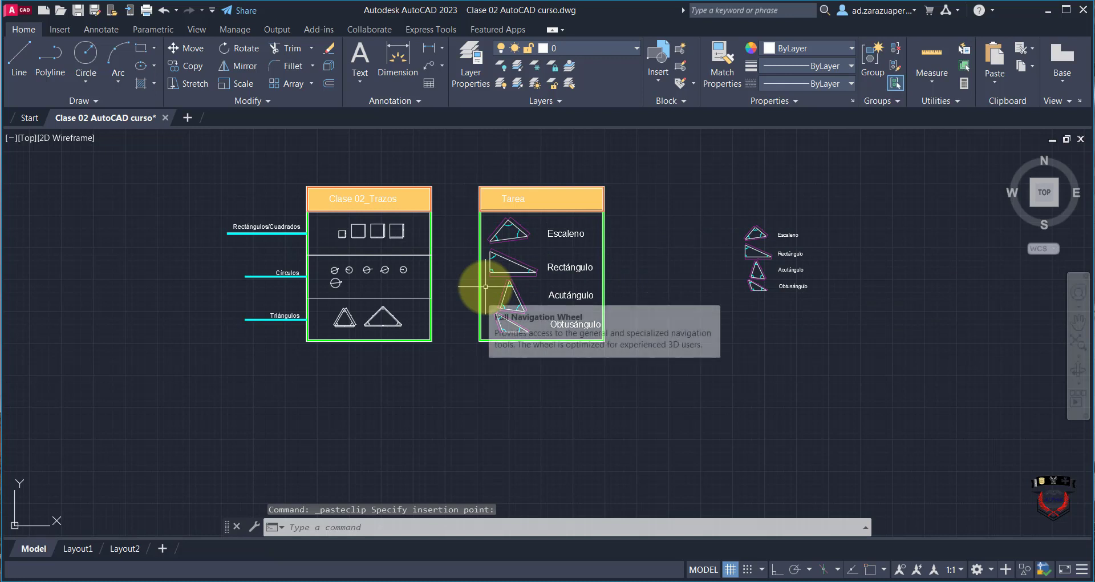
# - Survey the whole drawing, comparing the practice frames and reduced triangle copy with the grid of class frames beyond the origin
pyautogui.scroll(-2, 826, 379)
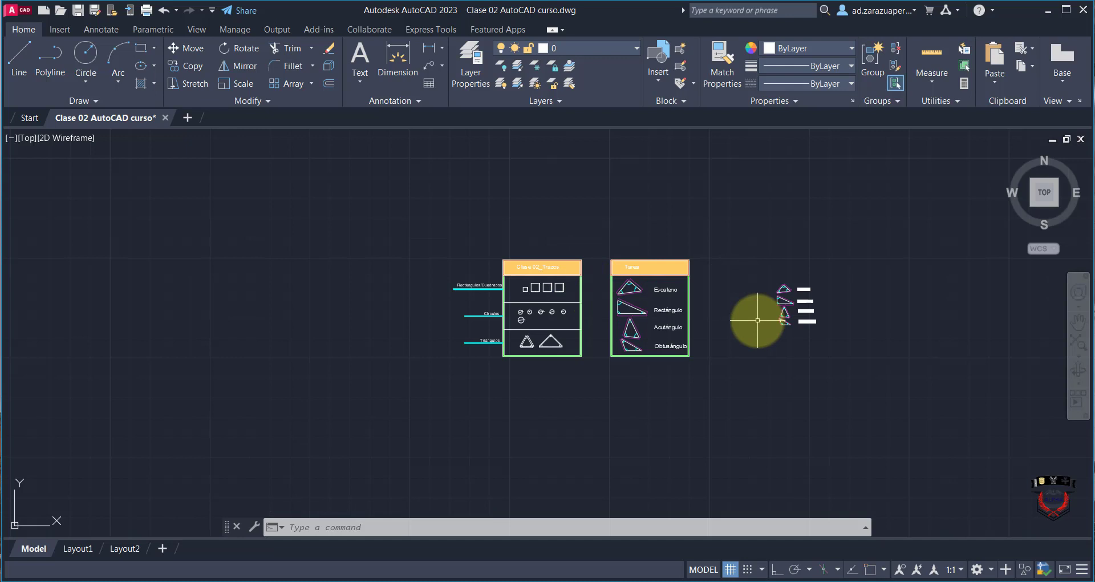
pyautogui.scroll(-6, 757, 320)
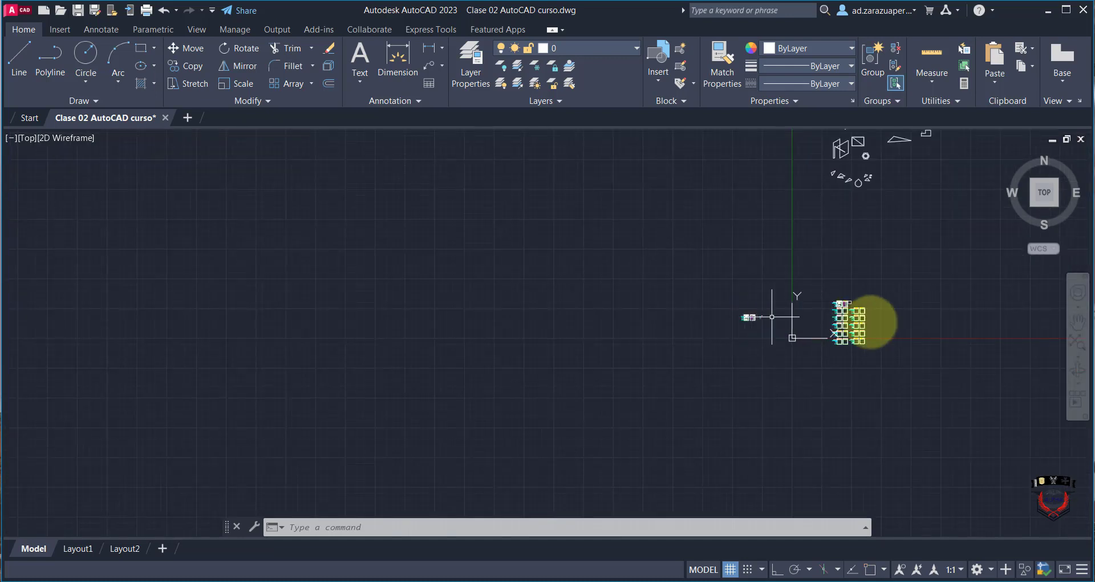
pyautogui.scroll(2, 871, 323)
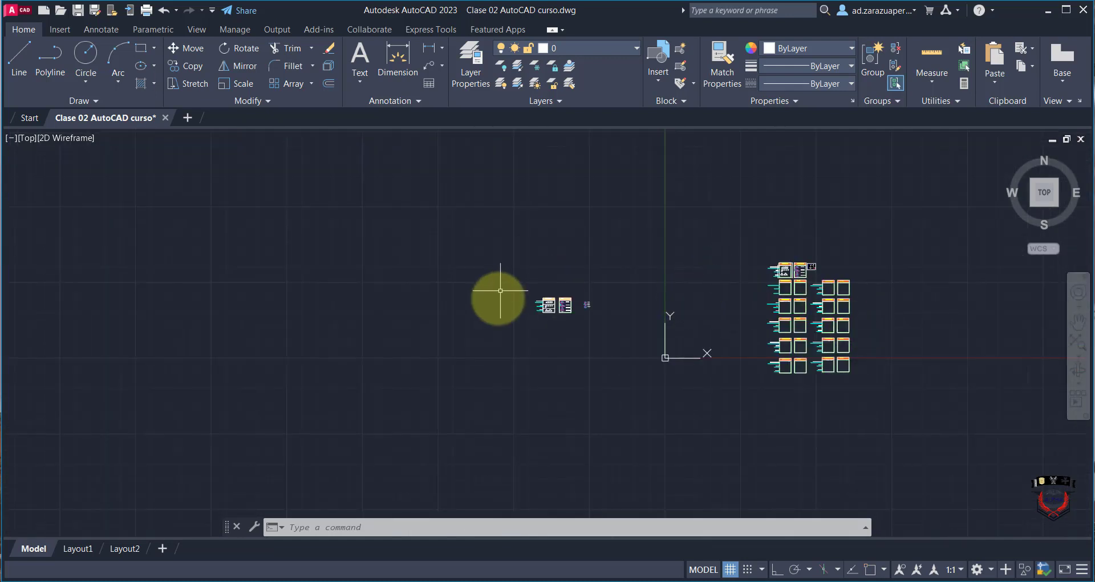
pyautogui.scroll(2, 500, 299)
pyautogui.scroll(4, 656, 300)
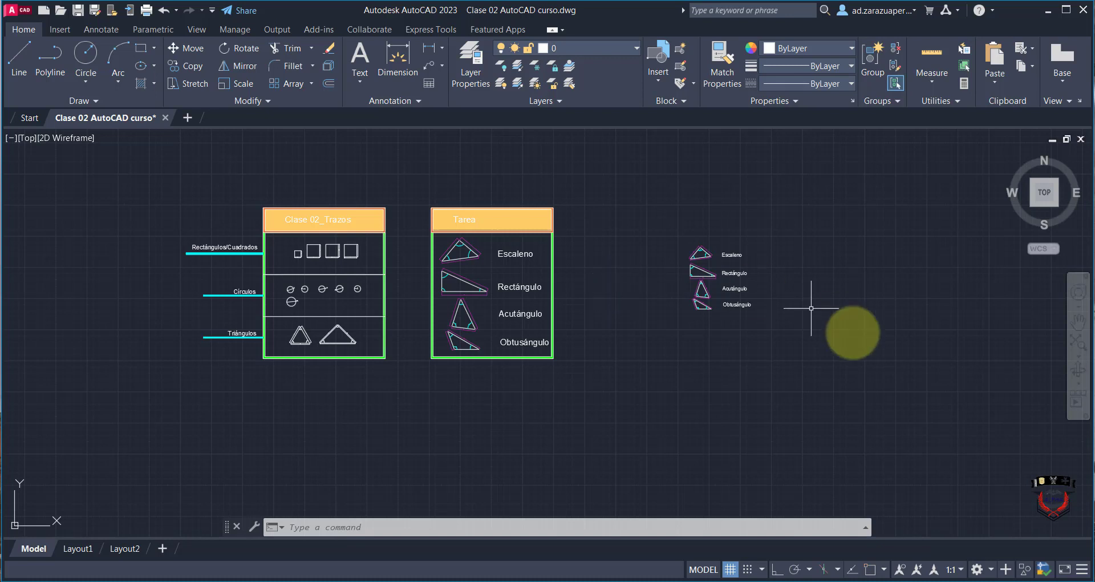
pyautogui.scroll(-8, 813, 331)
pyautogui.scroll(2, 966, 314)
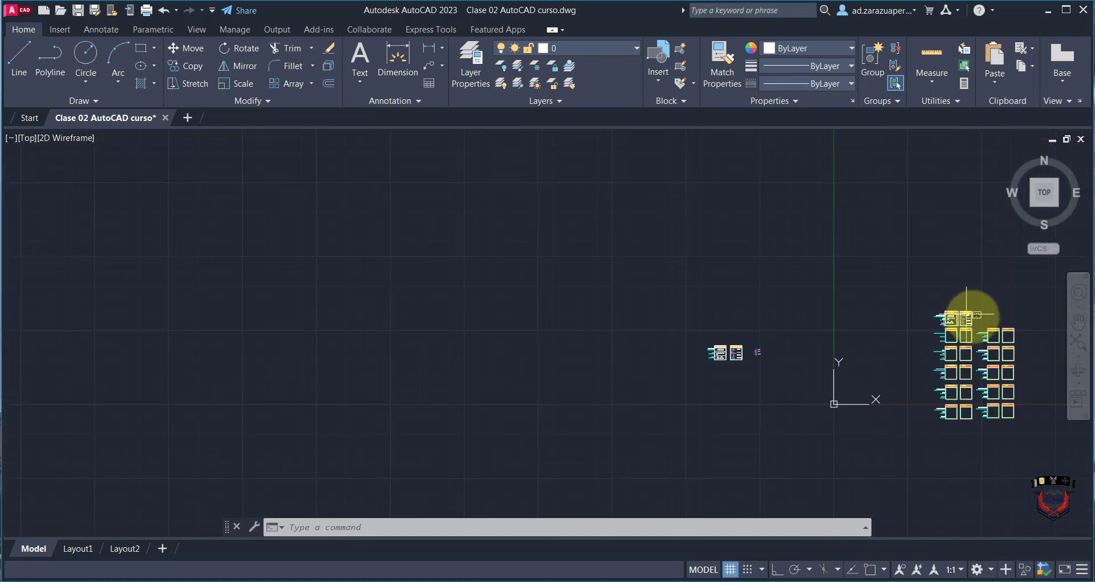
pyautogui.scroll(8, 732, 359)
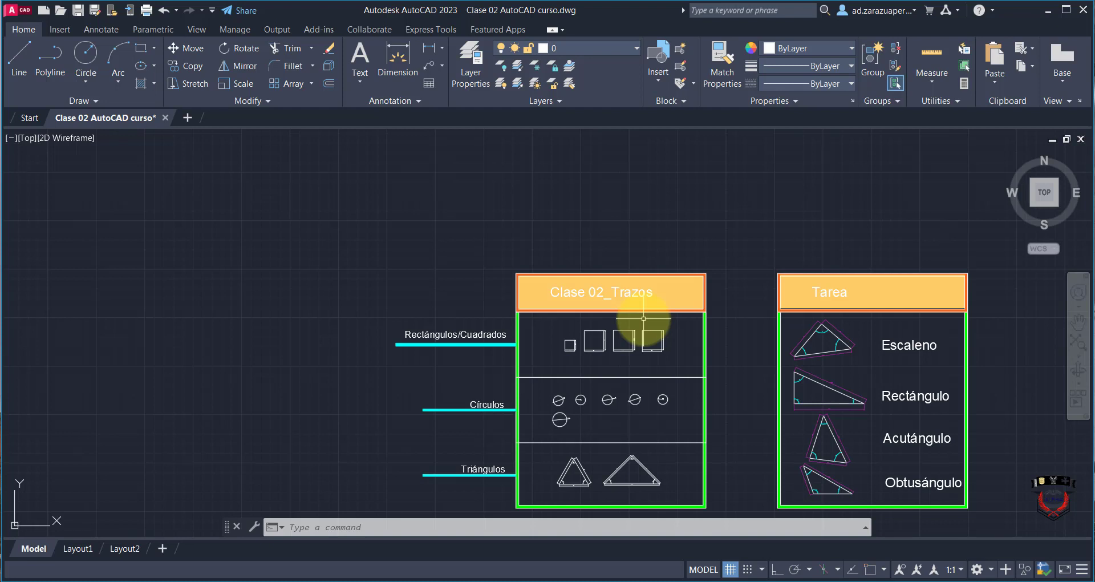
# - Examine the squares, circles and triangles in the "Clase 02_Trazos" frame and the labelled triangles in the "Tarea" frame
pyautogui.scroll(5, 435, 306)
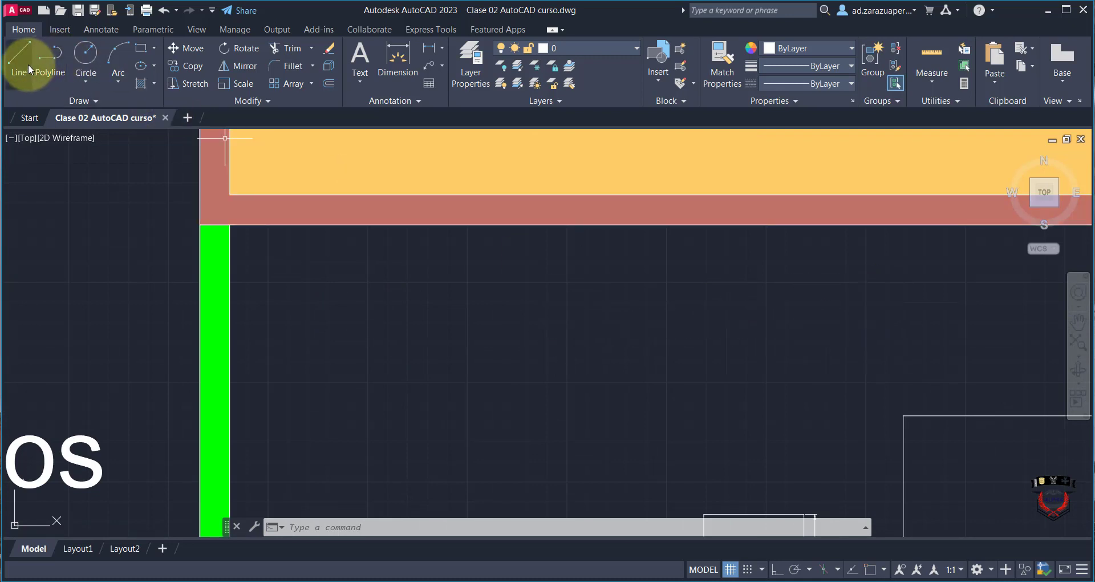
pyautogui.scroll(-5, 693, 425)
pyautogui.scroll(-5, 843, 451)
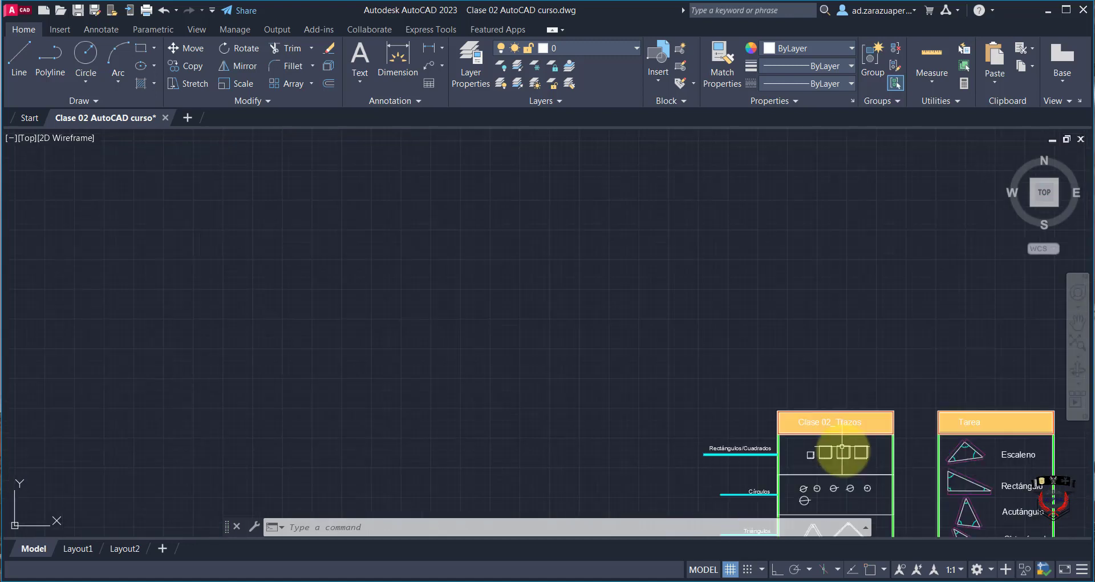
pyautogui.scroll(3, 843, 506)
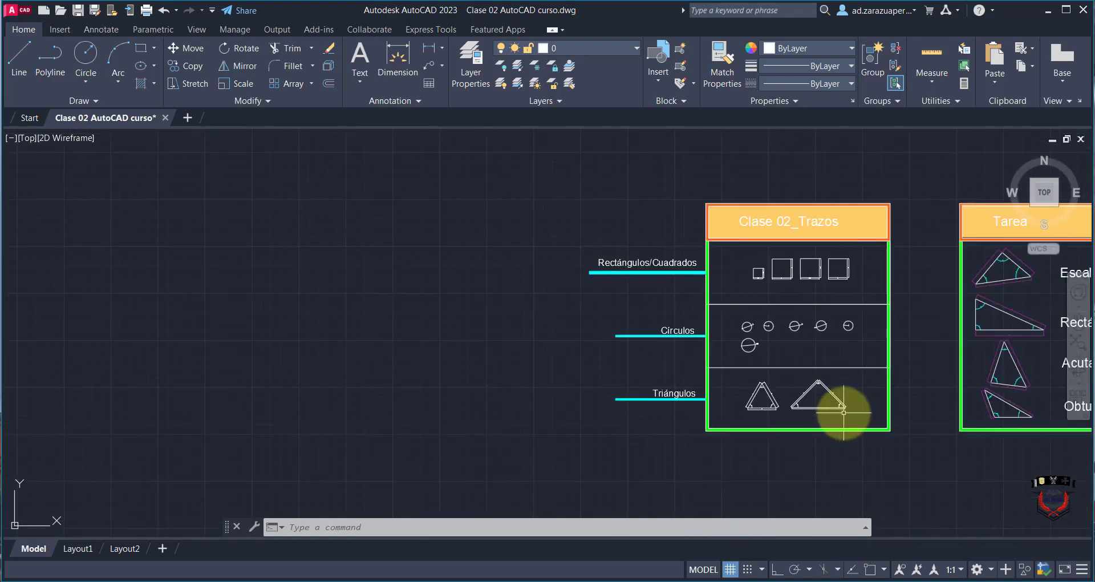
pyautogui.scroll(-5, 875, 354)
pyautogui.scroll(7, 777, 318)
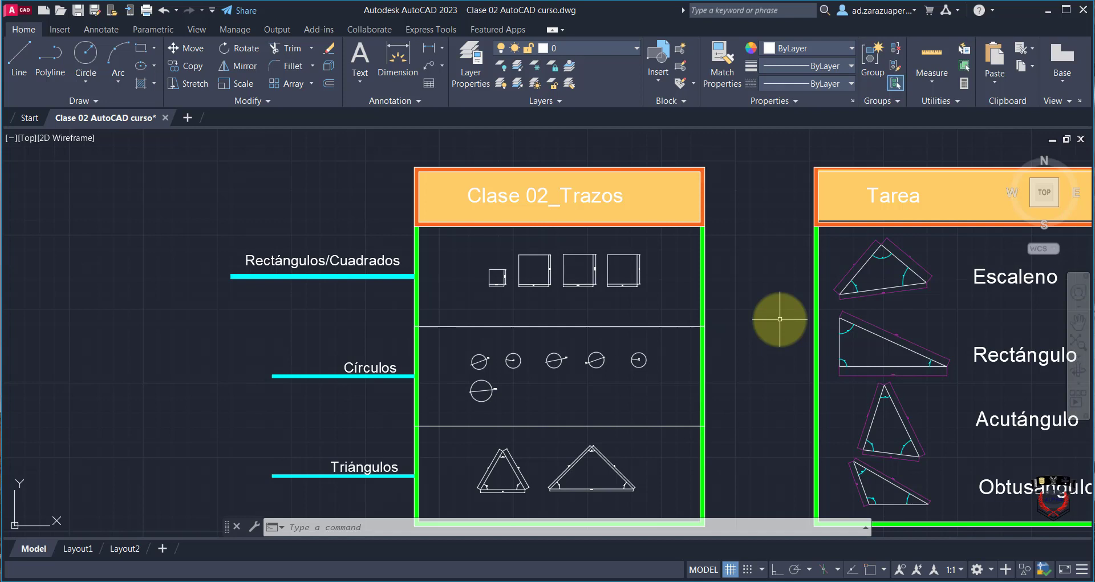
pyautogui.scroll(-2, 779, 319)
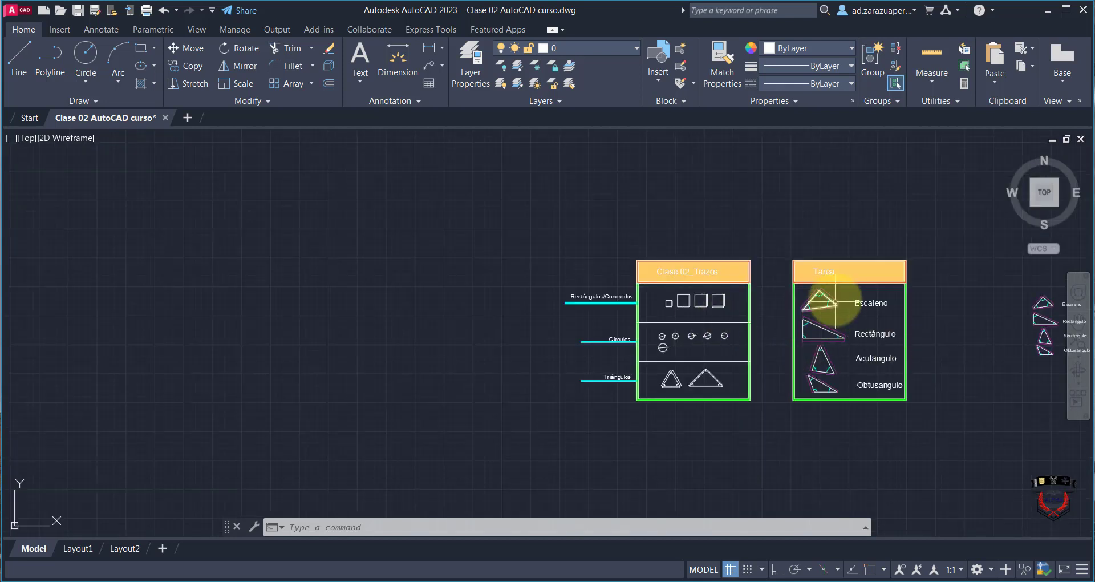
pyautogui.scroll(1, 975, 319)
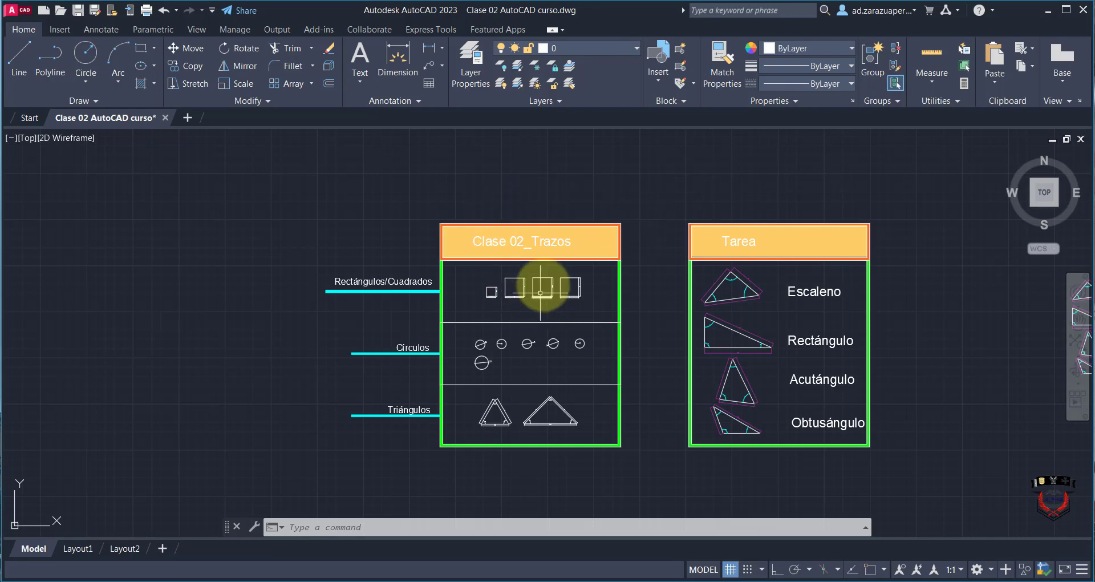
pyautogui.scroll(-2, 780, 347)
pyautogui.scroll(4, 848, 343)
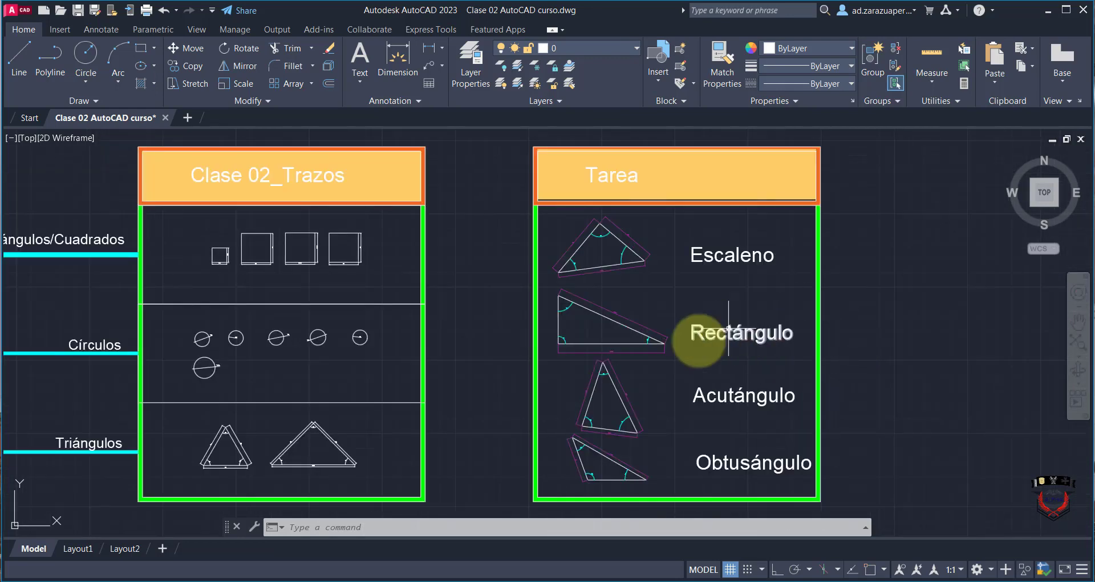
pyautogui.scroll(-2, 546, 348)
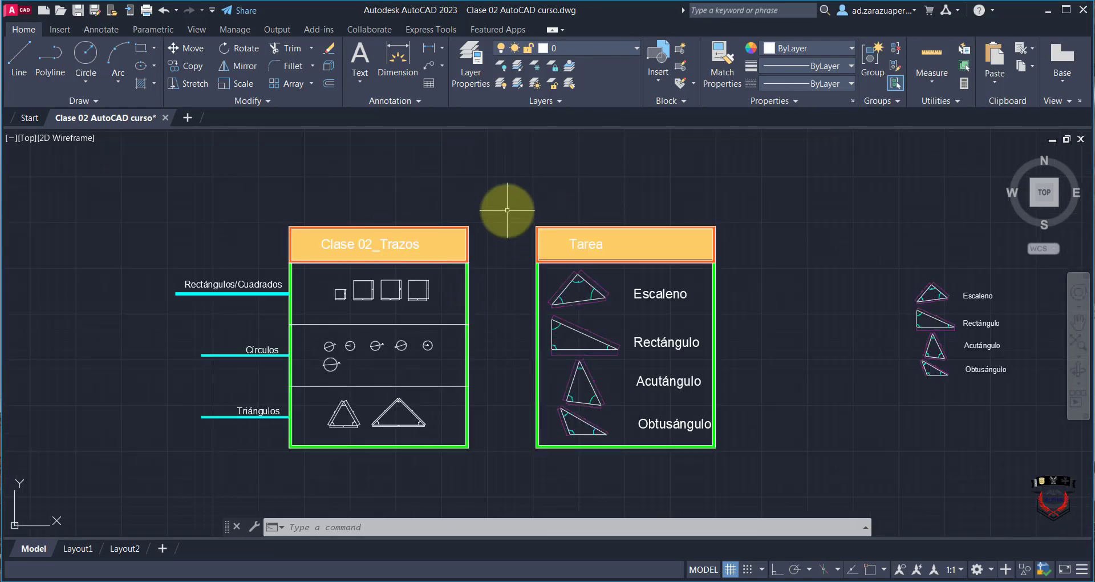